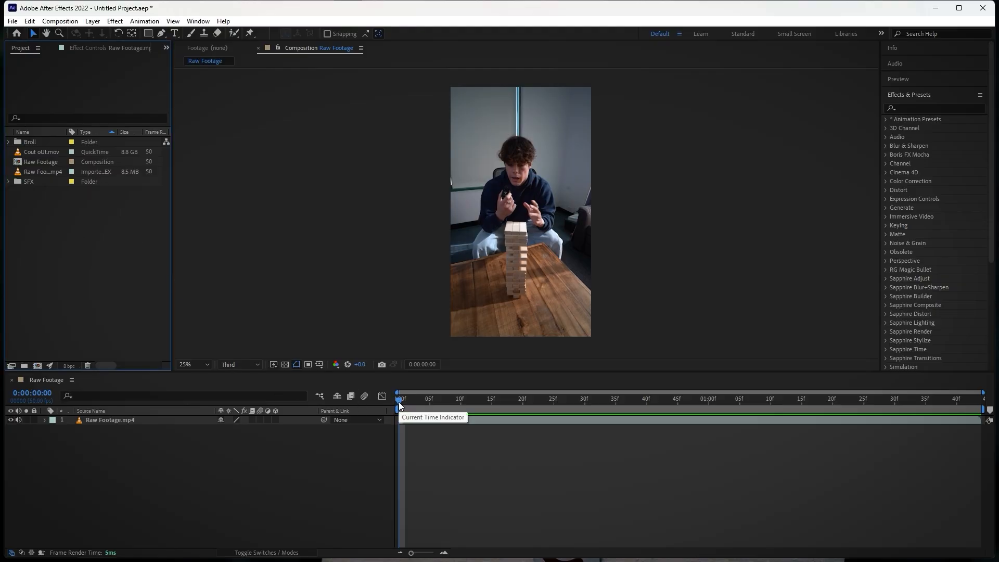
# Step: Create a text layer reading "everyone" over the footage with the Type tool
pyautogui.click(544, 221)
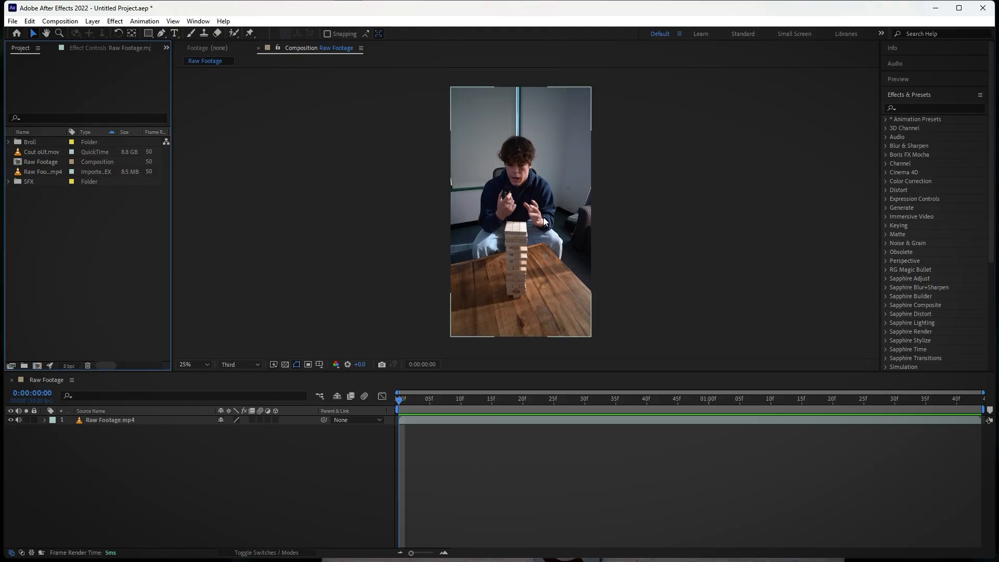
pyautogui.click(378, 290)
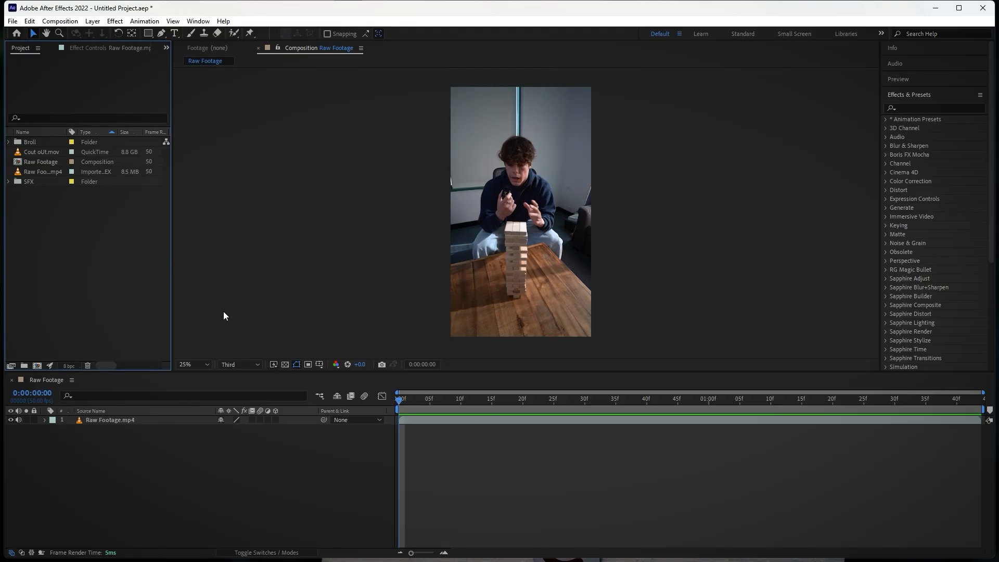
pyautogui.click(176, 32)
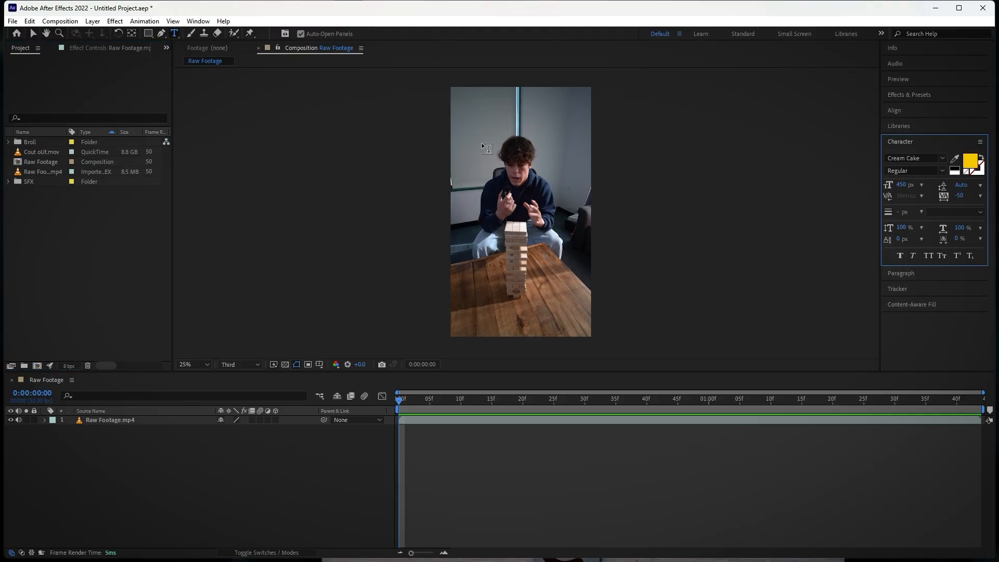
pyautogui.click(491, 157)
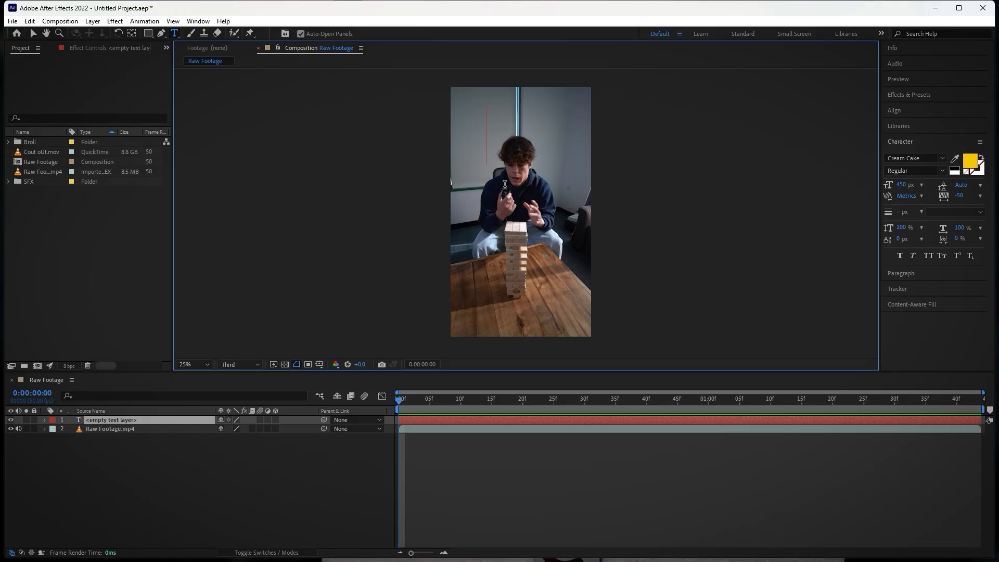
pyautogui.write('everyone')
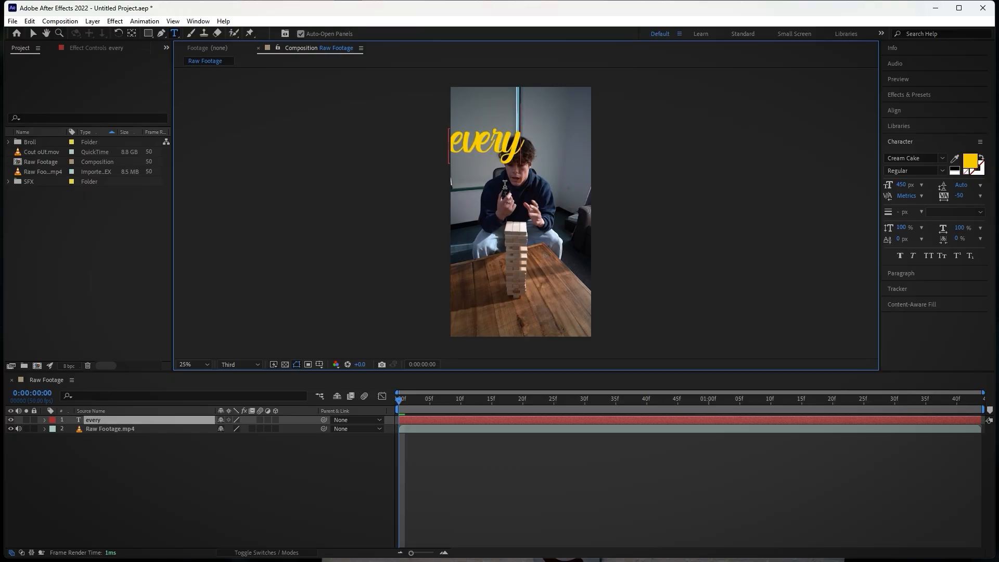
pyautogui.click(116, 389)
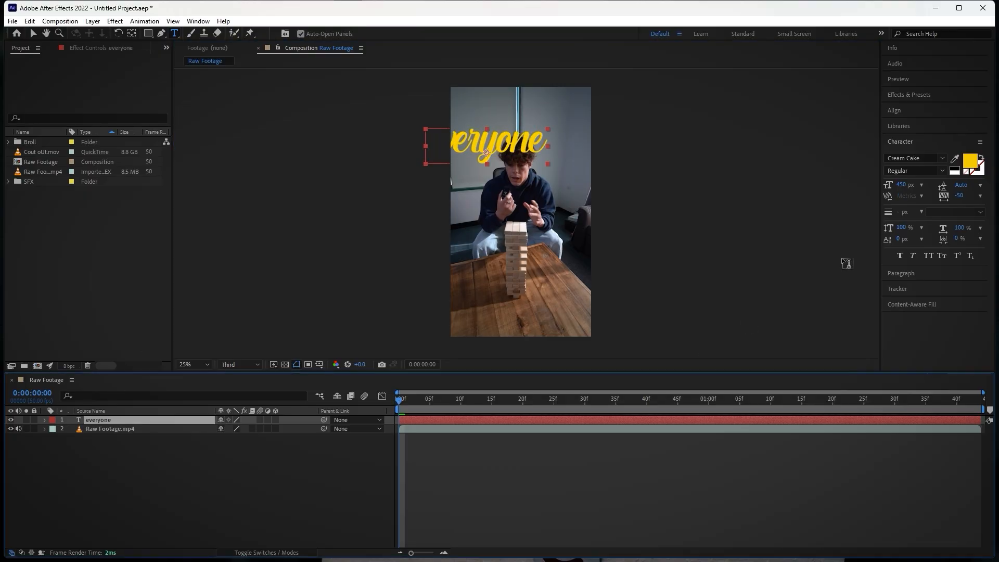
# Step: Change the font of the "everyone" text to Grotesk
pyautogui.click(935, 159)
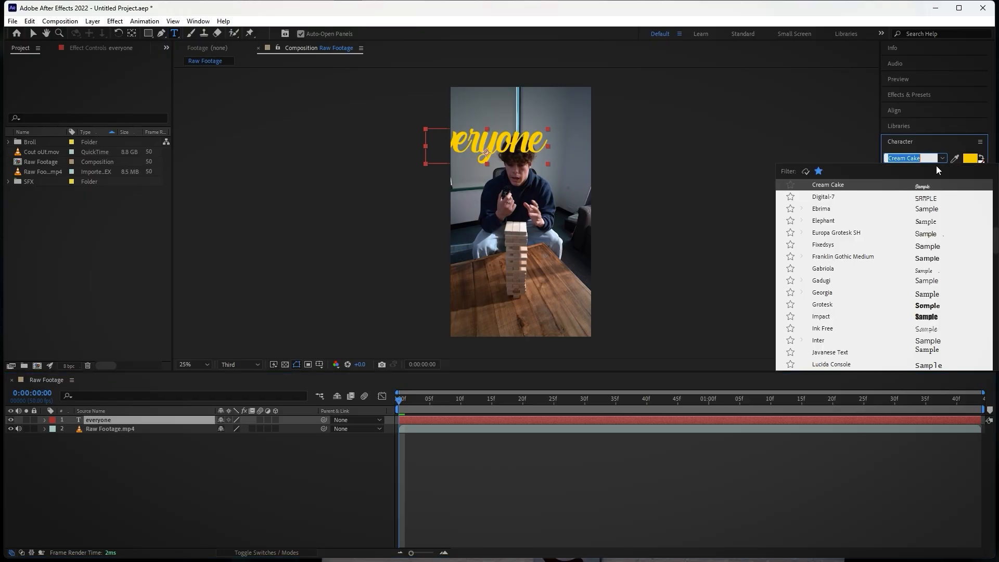
pyautogui.write('grotes')
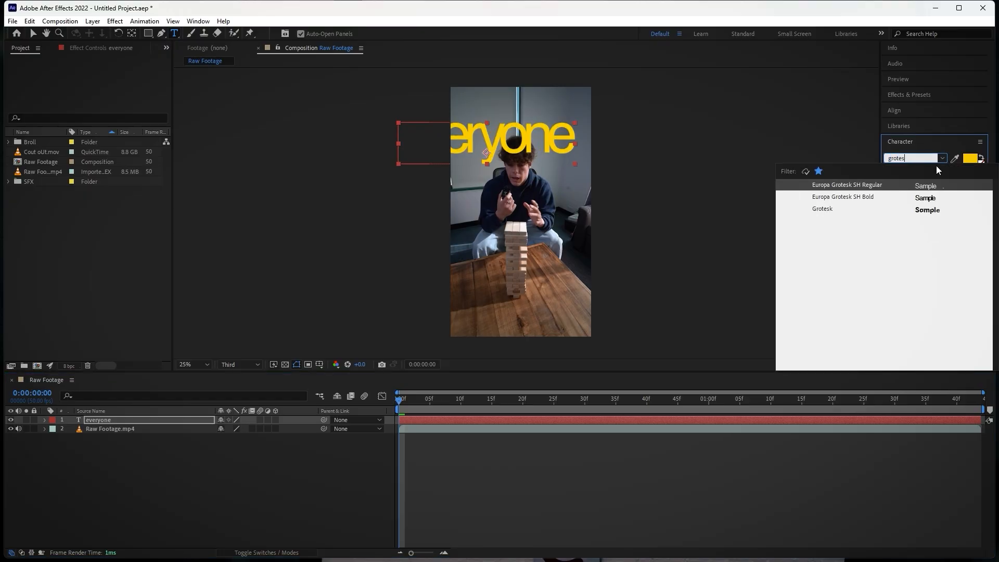
pyautogui.click(927, 208)
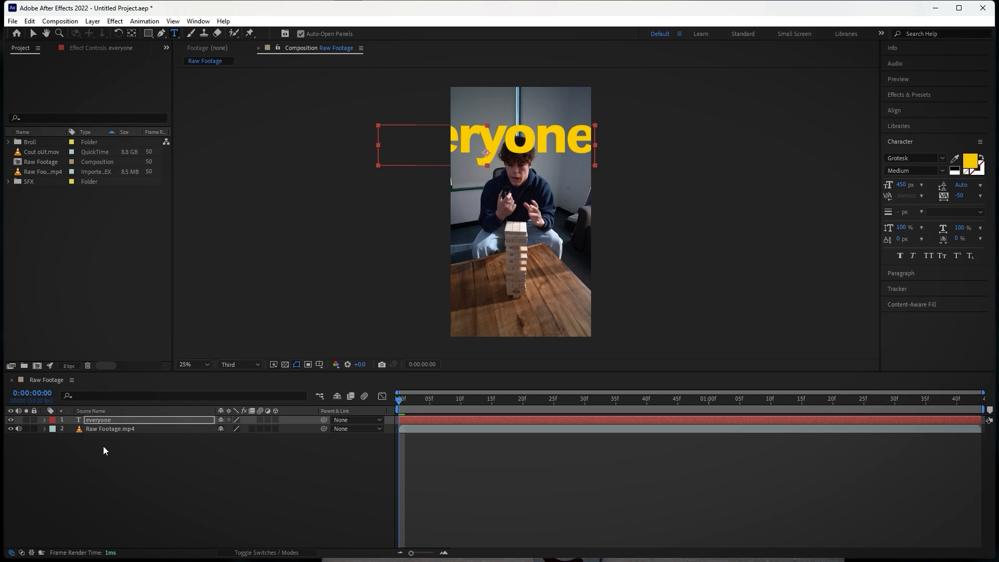
# Step: Reduce the font size of the "everyone" text, trying 100 and 180 px and settling on 150 px
pyautogui.click(136, 420)
pyautogui.press('s')
pyautogui.press('s')
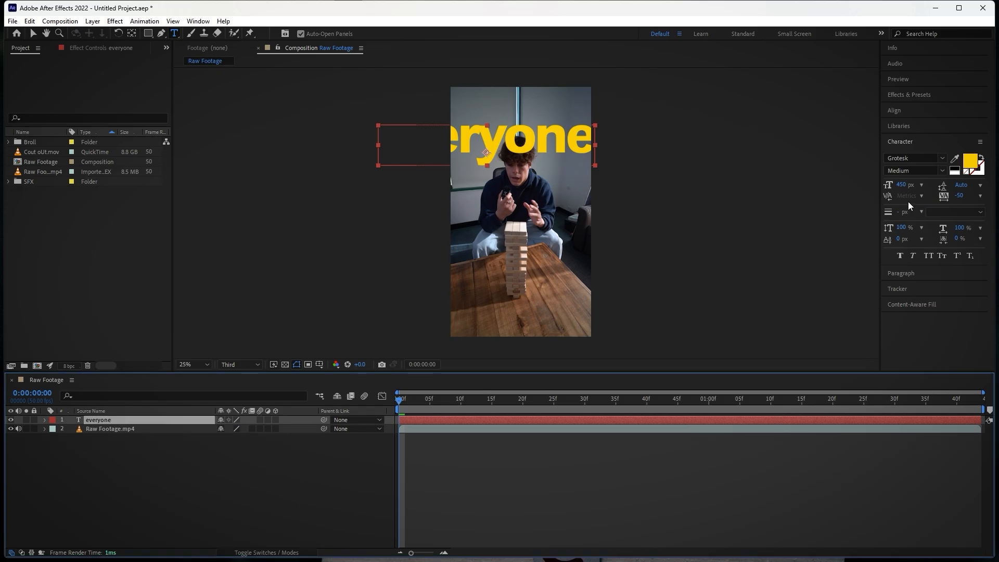
pyautogui.click(902, 186)
pyautogui.write('100')
pyautogui.press('Return')
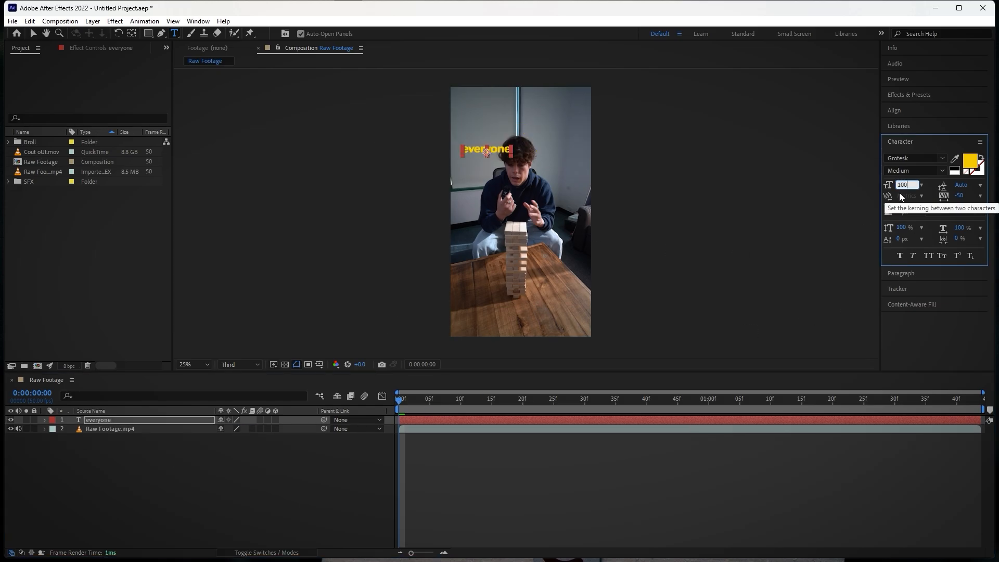
pyautogui.write('180')
pyautogui.press('Return')
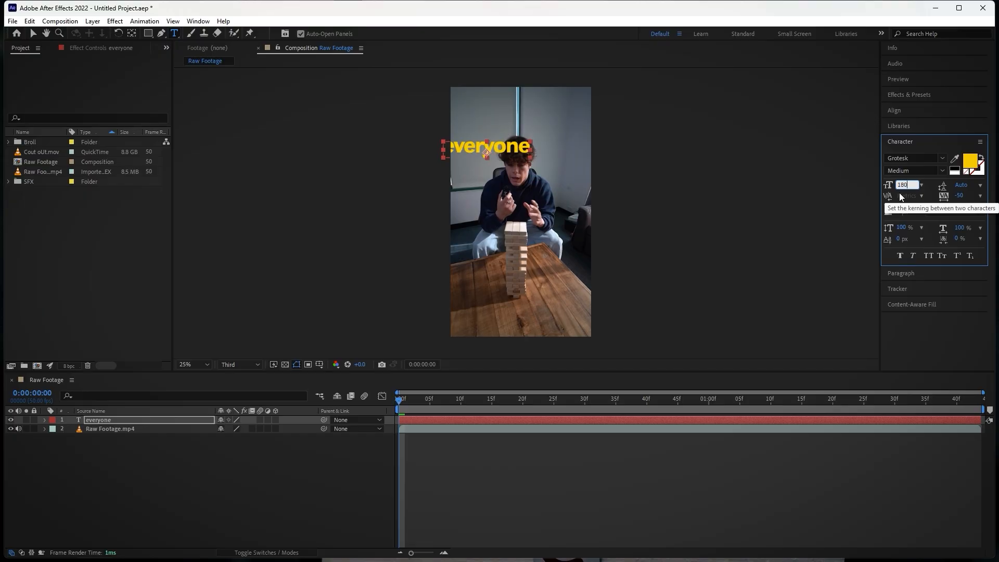
pyautogui.write('150')
pyautogui.press('Return')
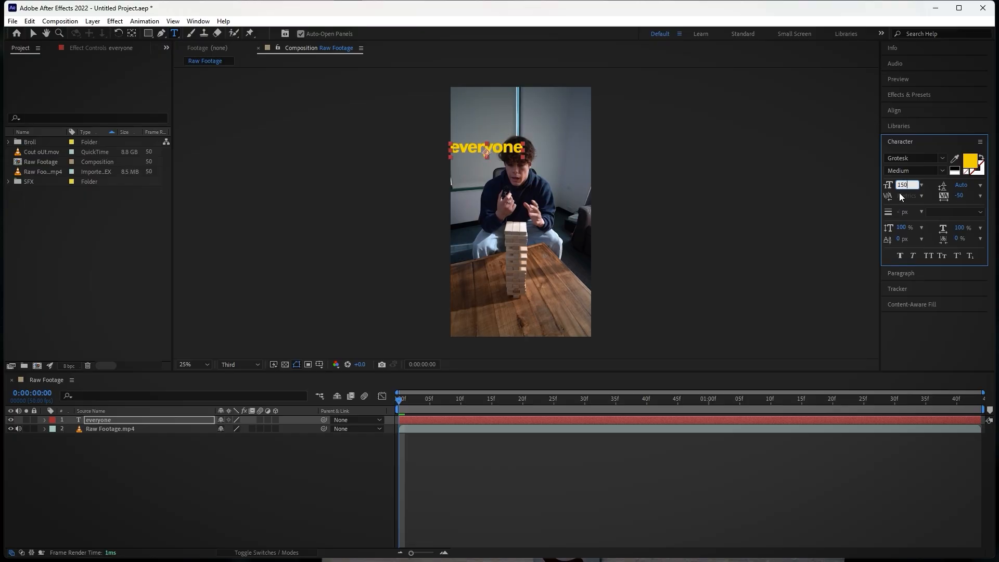
# Step: Make the "everyone" text layer a 3D layer
pyautogui.scroll(2, 523, 190)
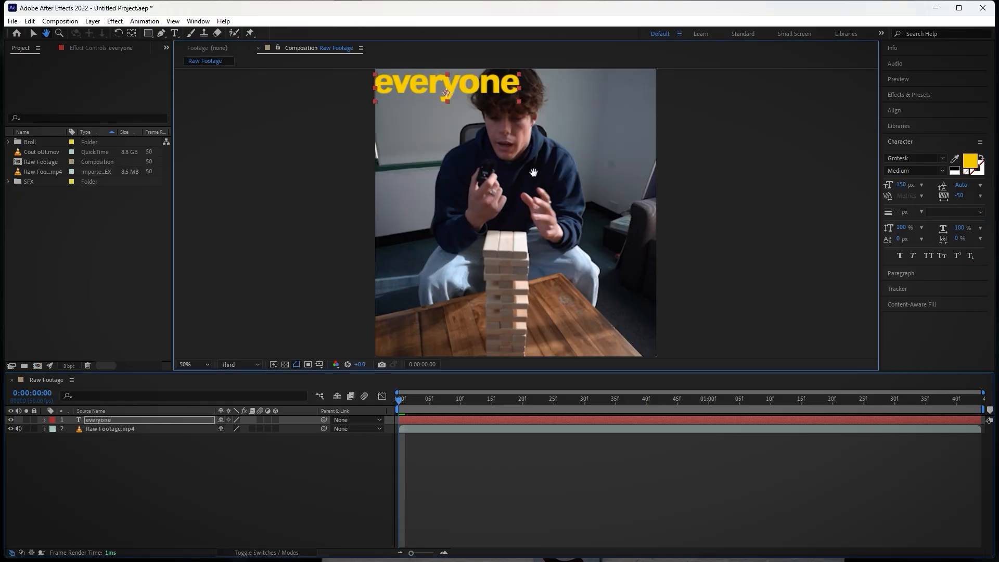
pyautogui.moveTo(536, 166); pyautogui.dragTo(529, 284)
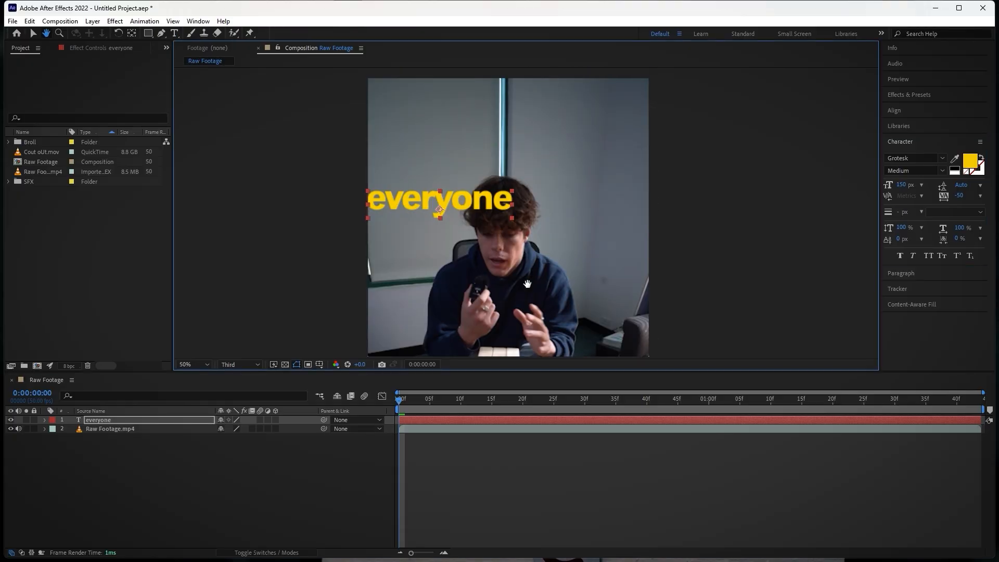
pyautogui.click(275, 420)
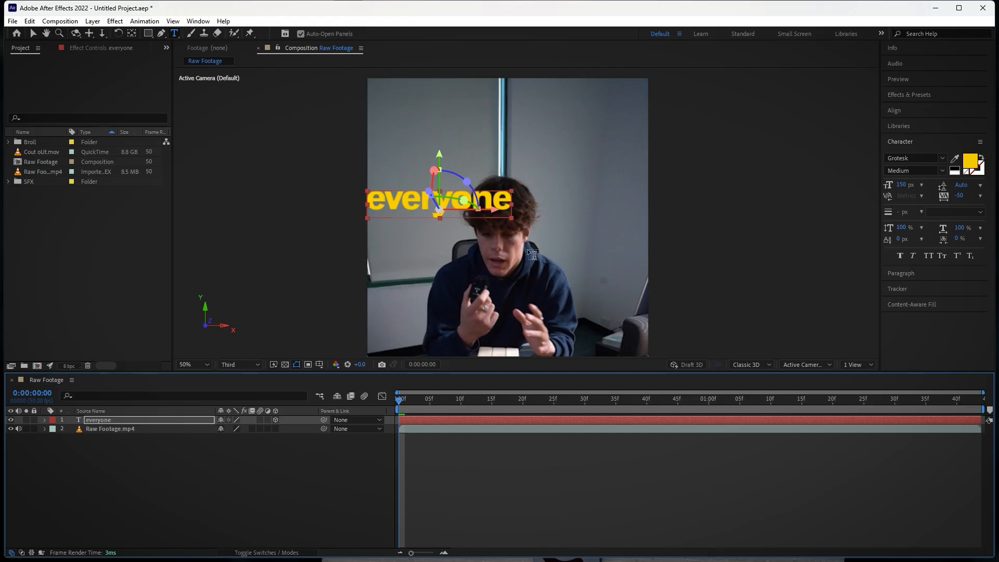
pyautogui.moveTo(545, 209); pyautogui.dragTo(560, 274)
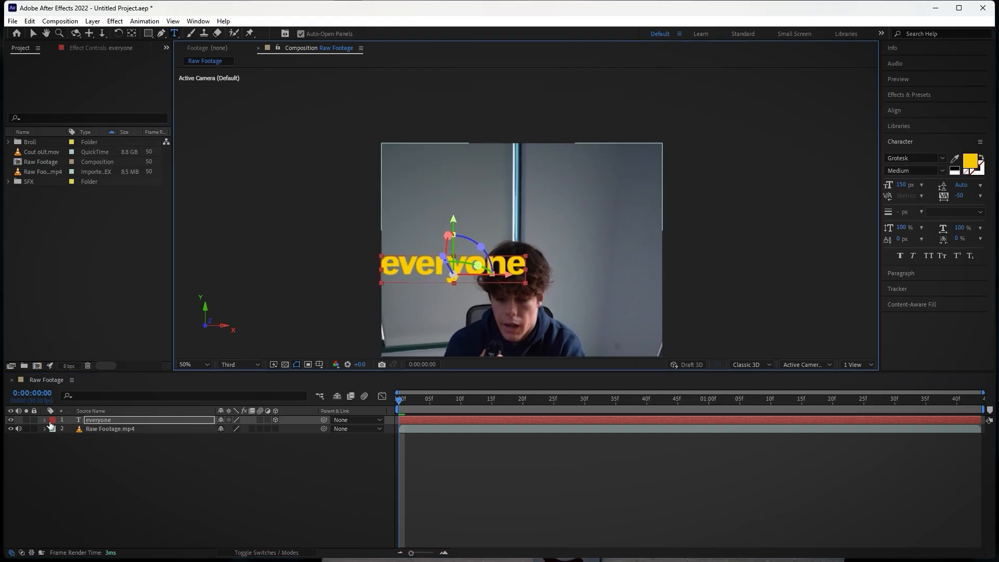
# Step: Set the position of the "everyone" layer to X 257, Y -8.2 and Z 248
pyautogui.click(124, 420)
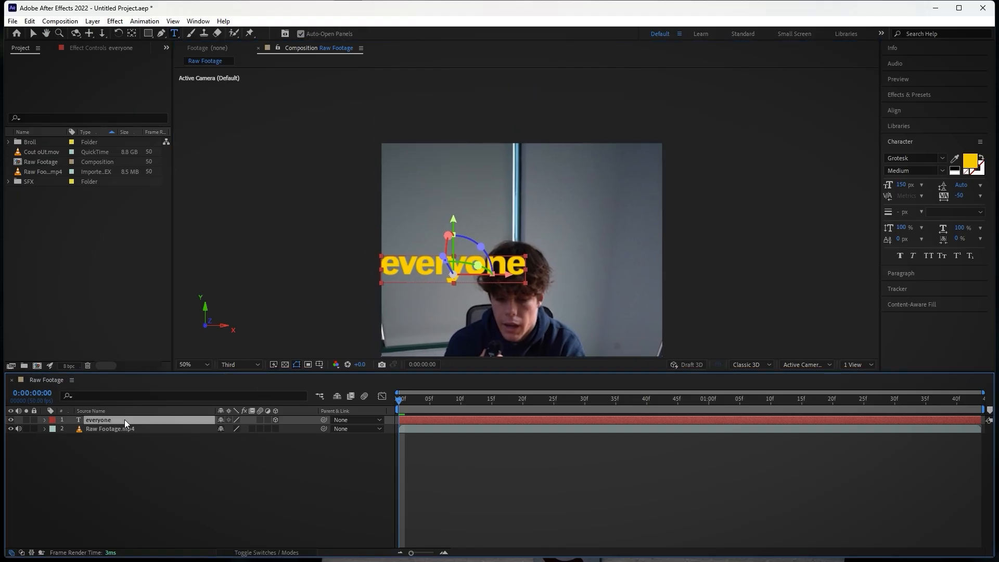
pyautogui.press('p')
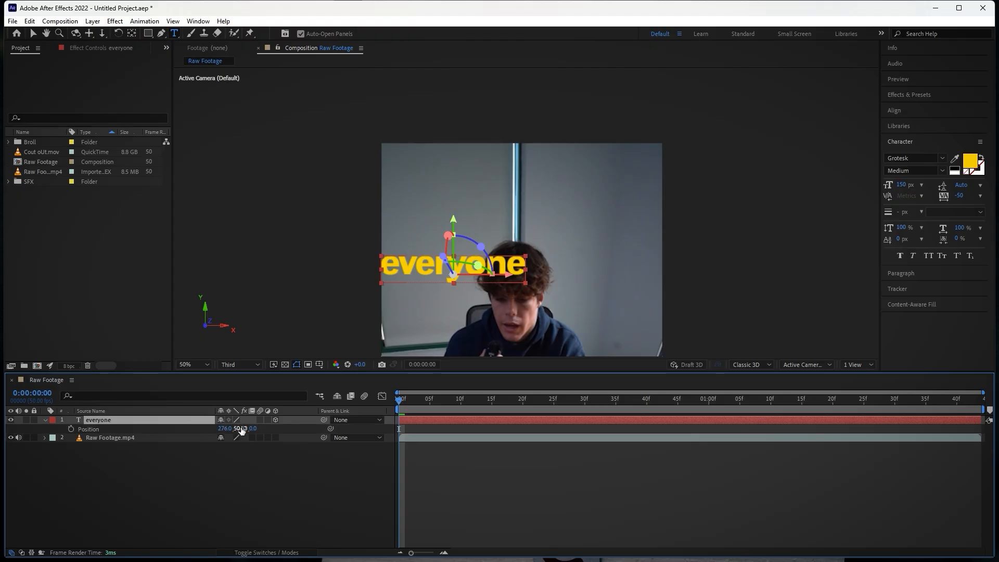
pyautogui.click(225, 428)
pyautogui.write('257')
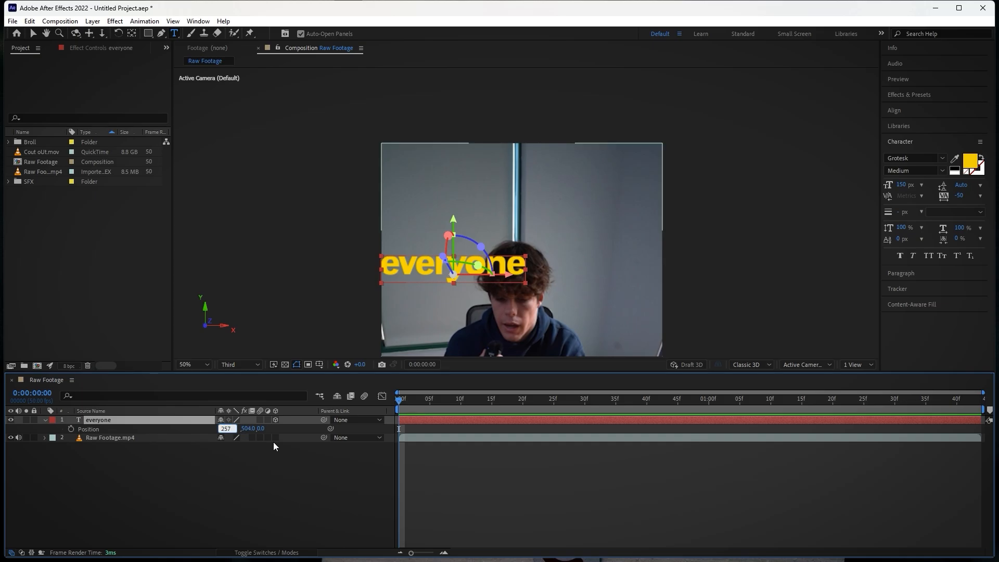
pyautogui.press('Return')
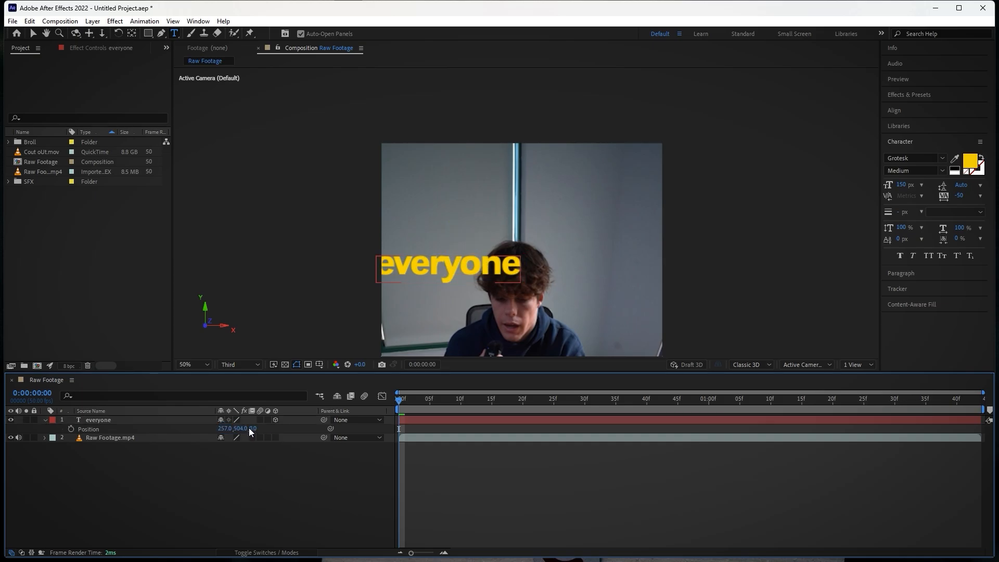
pyautogui.click(241, 428)
pyautogui.write('-8.2')
pyautogui.click(221, 476)
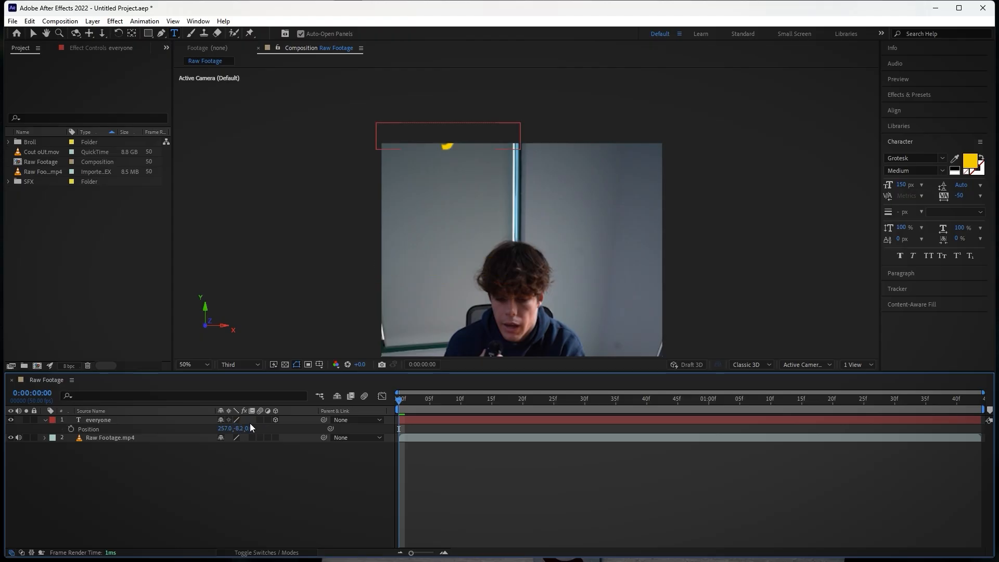
pyautogui.click(250, 428)
pyautogui.write('248')
pyautogui.press('Return')
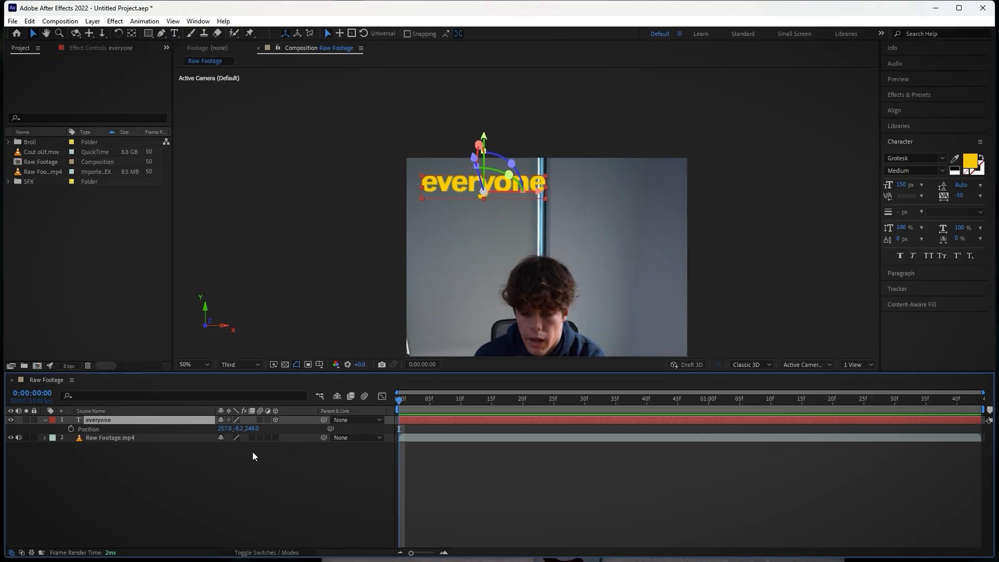
# Step: Set the orientation of the "everyone" layer to 23° on X and 331° on Y
pyautogui.press('r')
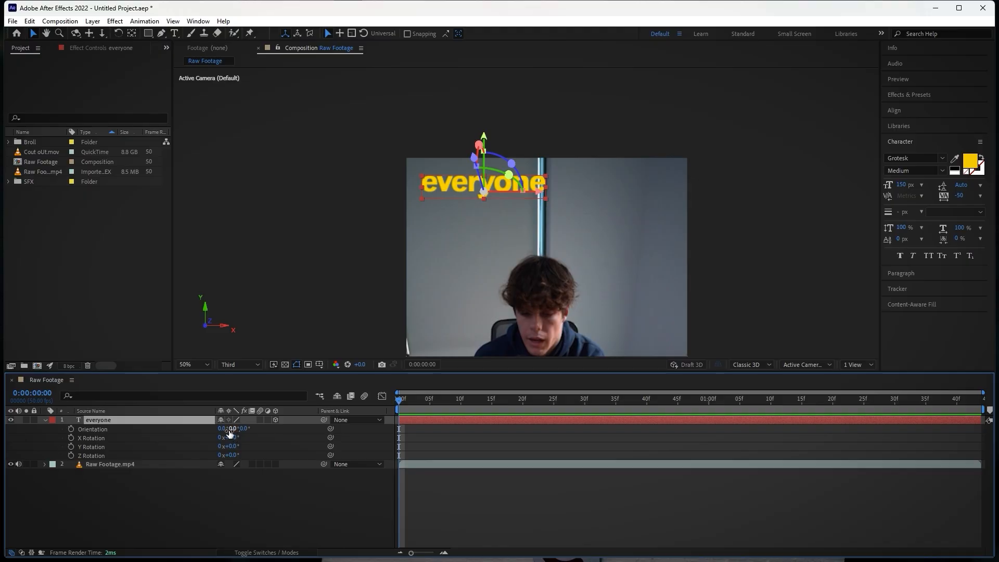
pyautogui.click(222, 428)
pyautogui.write('23')
pyautogui.press('Tab')
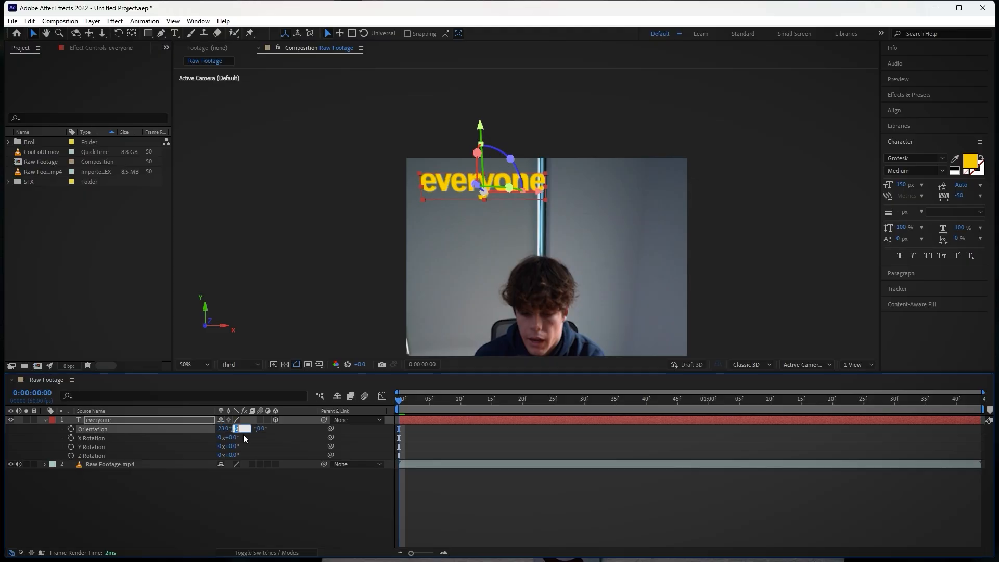
pyautogui.write('312')
pyautogui.press('Return')
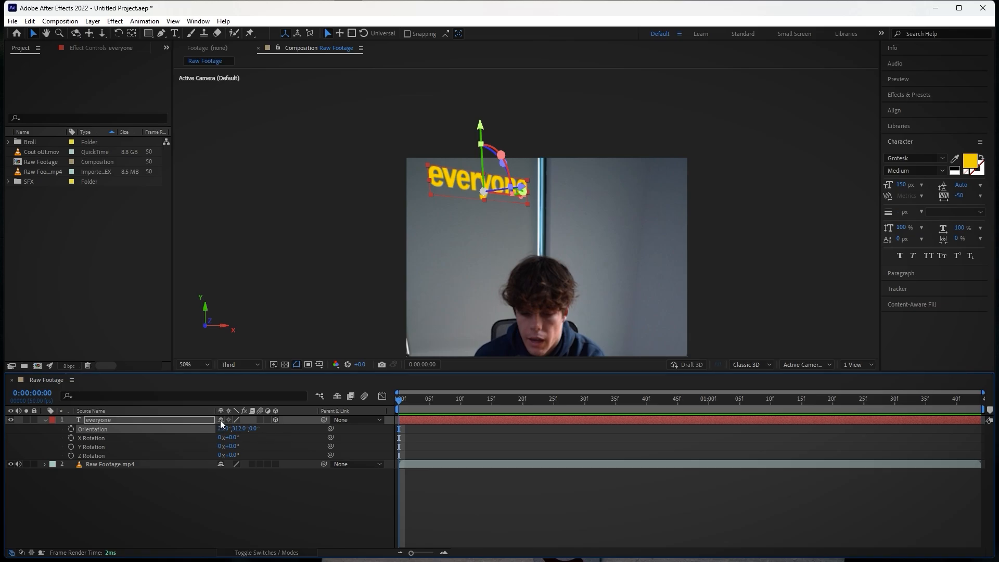
pyautogui.moveTo(239, 428); pyautogui.dragTo(248, 428)
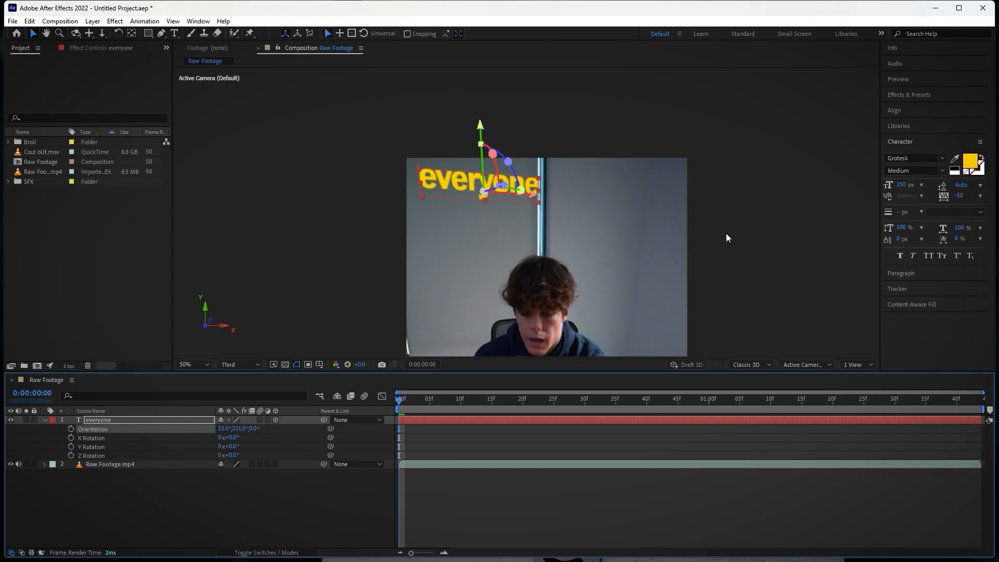
# Step: Set the X rotation of the "everyone" layer to 1°
pyautogui.scroll(-2, 568, 208)
pyautogui.scroll(2, 522, 213)
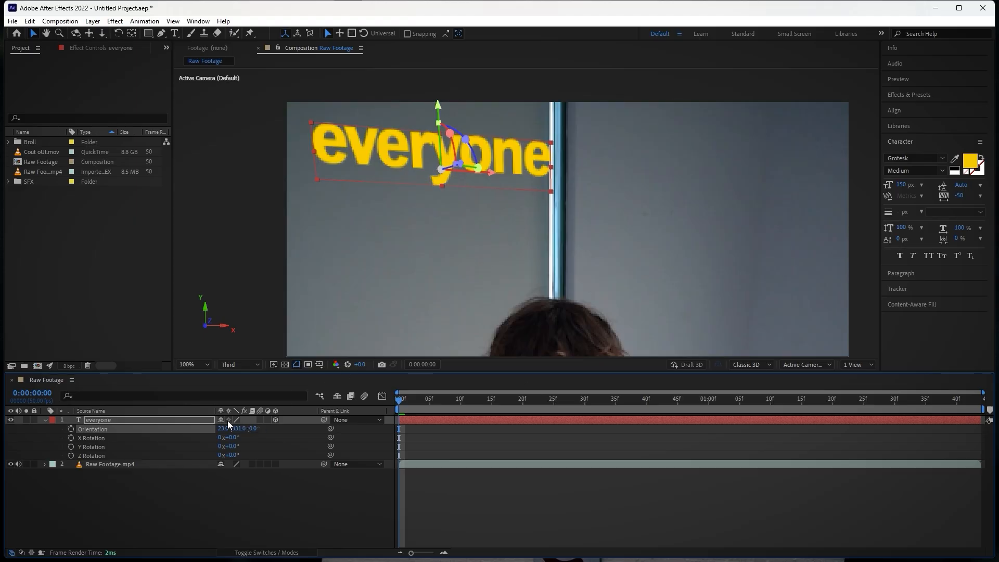
pyautogui.click(232, 438)
pyautogui.write('10')
pyautogui.press('Return')
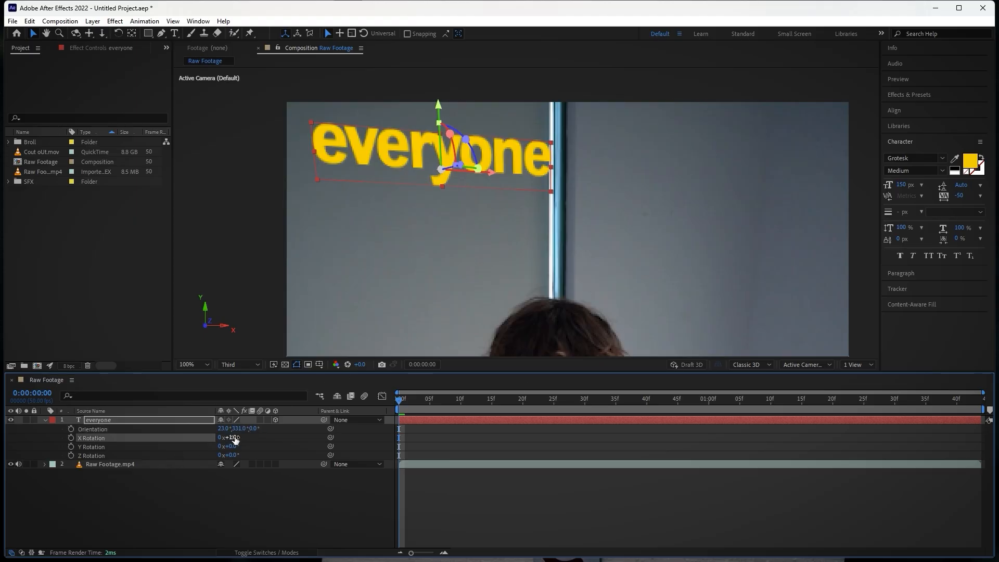
pyautogui.scroll(-2, 520, 228)
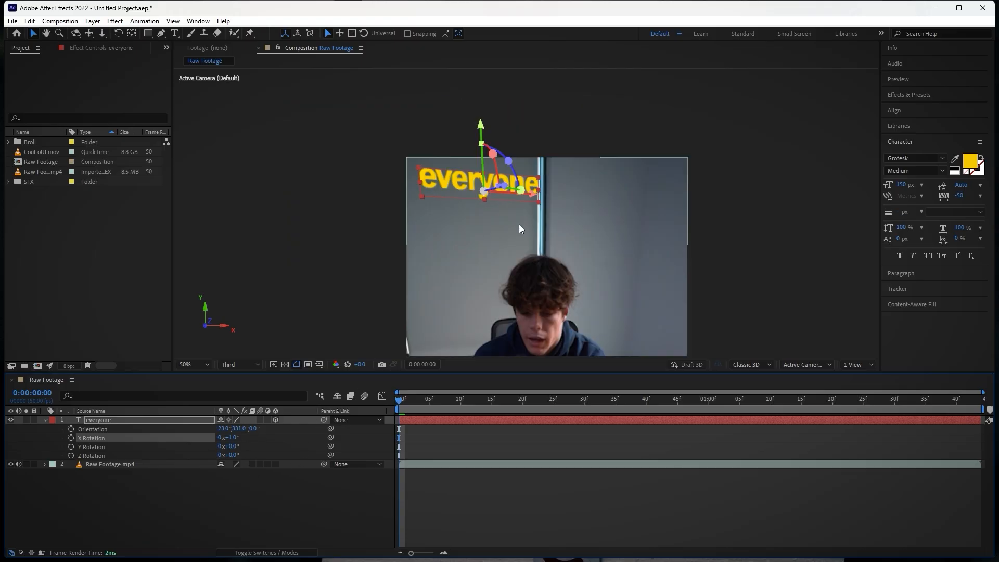
# Step: Set the font size of the "everyone" text to 125 px
pyautogui.click(901, 185)
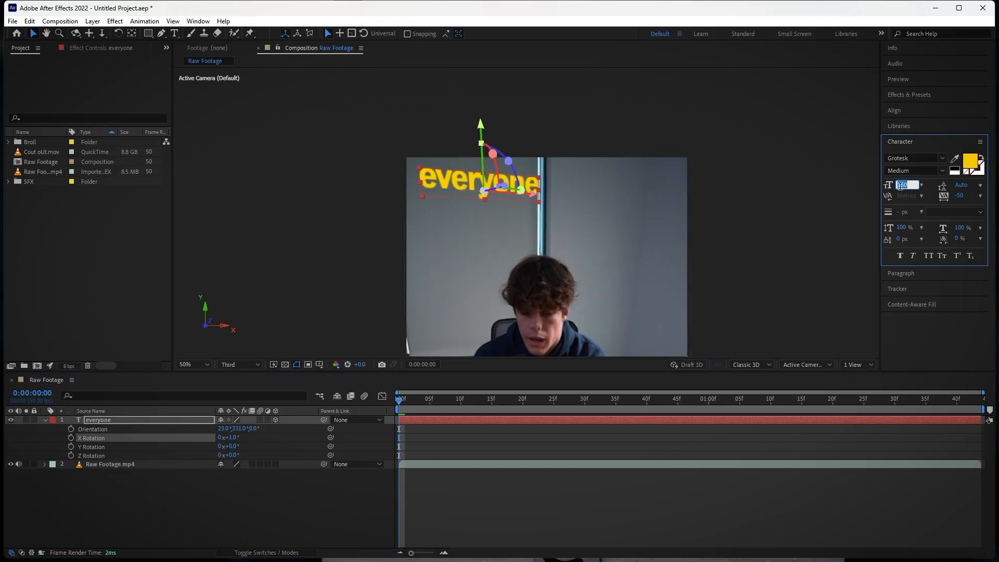
pyautogui.write('125')
pyautogui.press('Return')
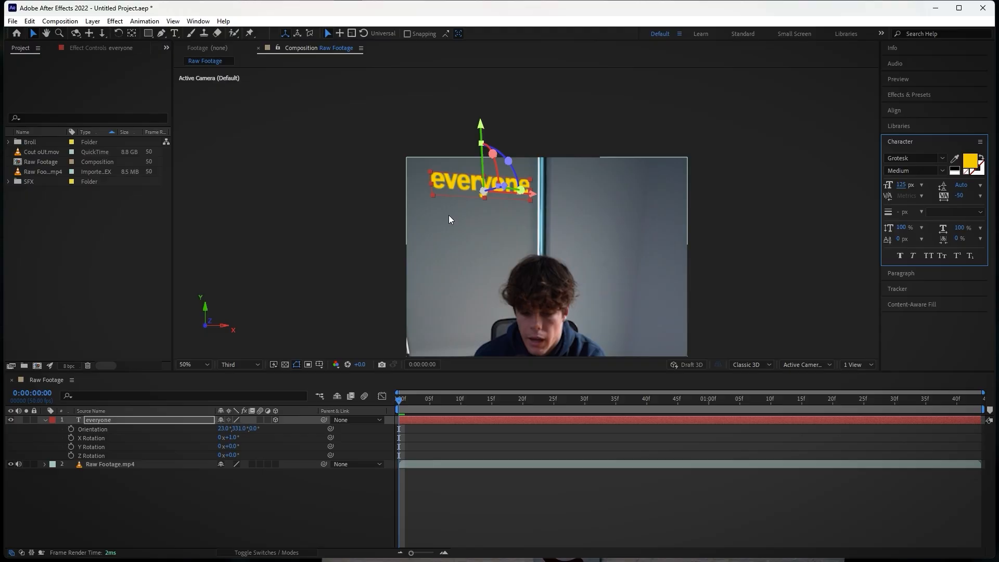
# Step: Move the "everyone" text slightly down and left, and adjust its orientation to 30.8°, 335.4°, 1.3° with X rotation at 0°
pyautogui.click(217, 517)
pyautogui.moveTo(484, 184); pyautogui.dragTo(476, 190)
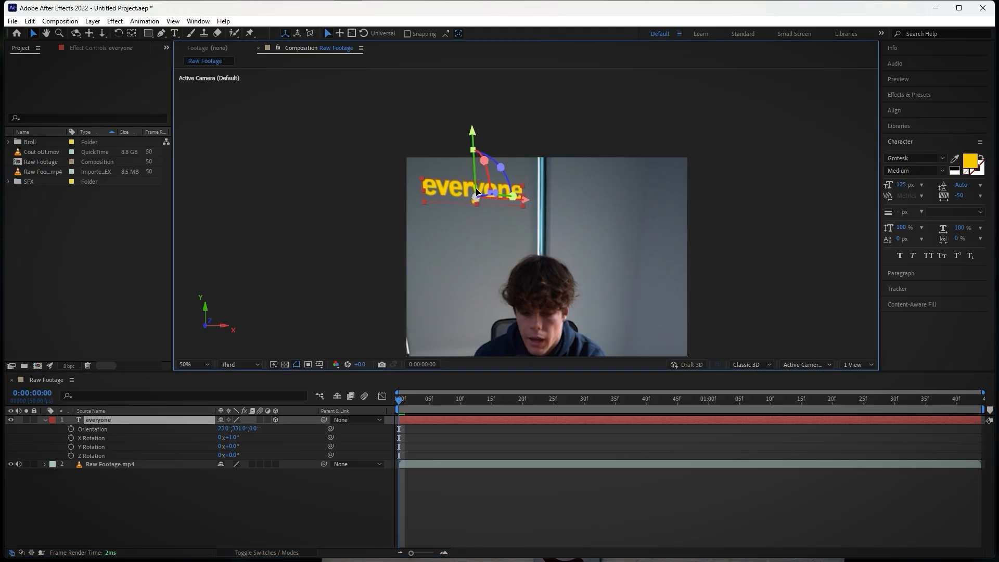
pyautogui.click(237, 436)
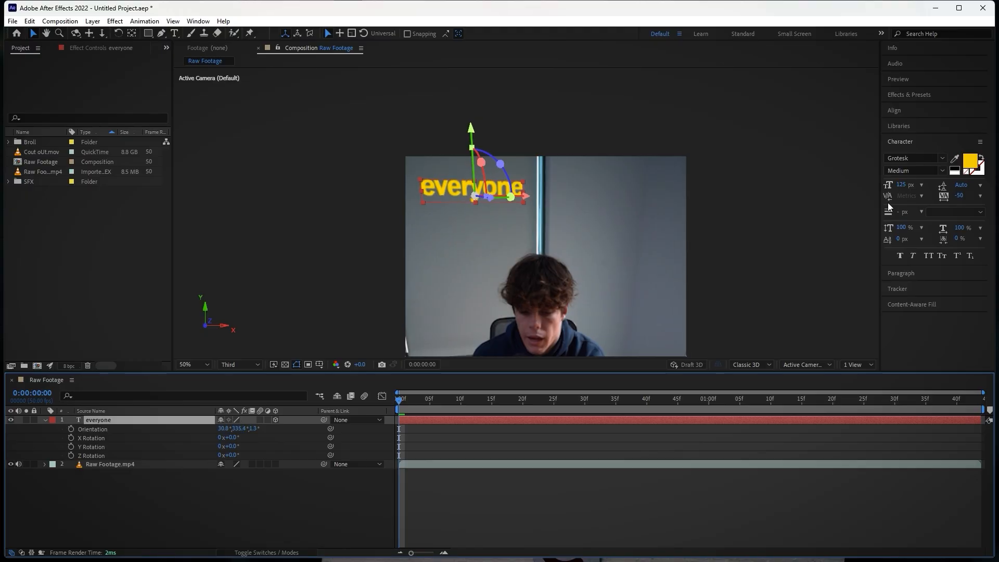
# Step: Change the fill colour of the "everyone" text to white
pyautogui.click(970, 161)
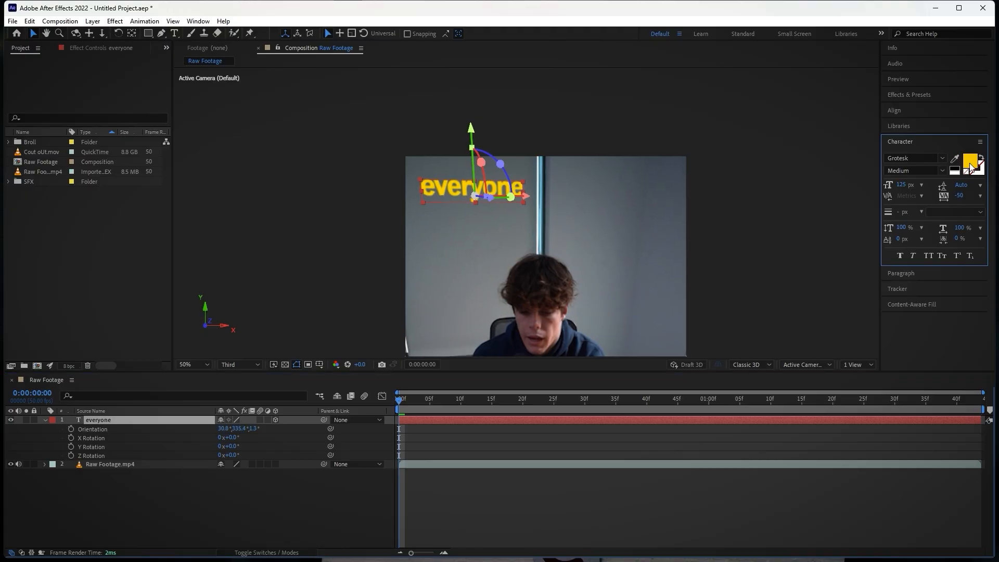
pyautogui.click(49, 134)
pyautogui.click(257, 134)
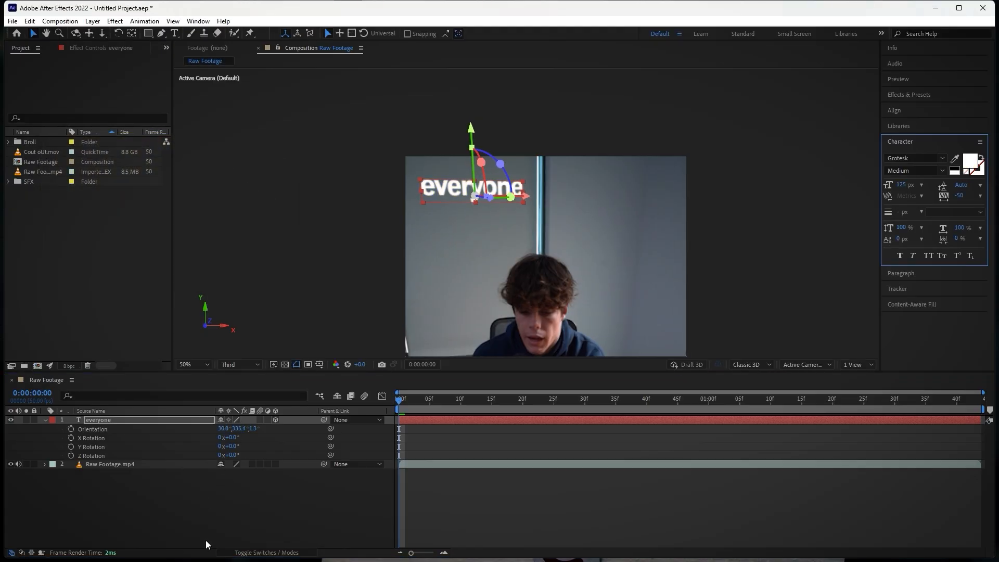
# Step: Set the blending mode of the "everyone" layer to Overlay
pyautogui.click(269, 553)
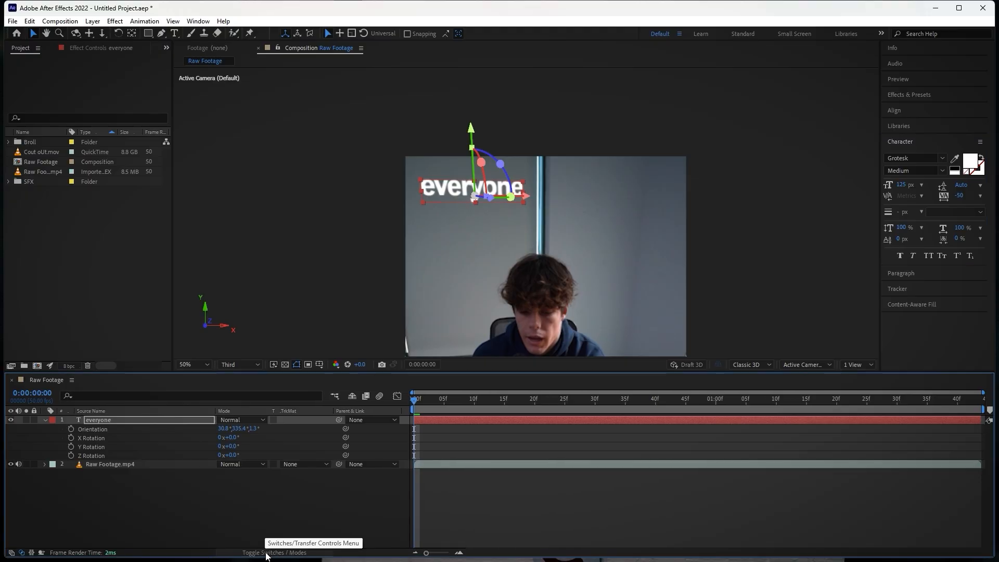
pyautogui.click(232, 420)
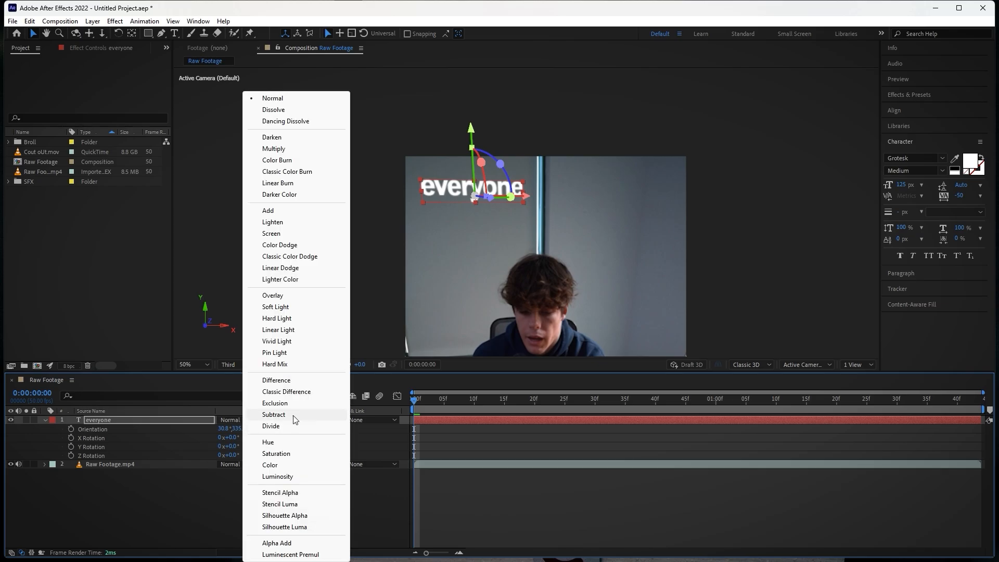
pyautogui.click(276, 296)
pyautogui.press(',')
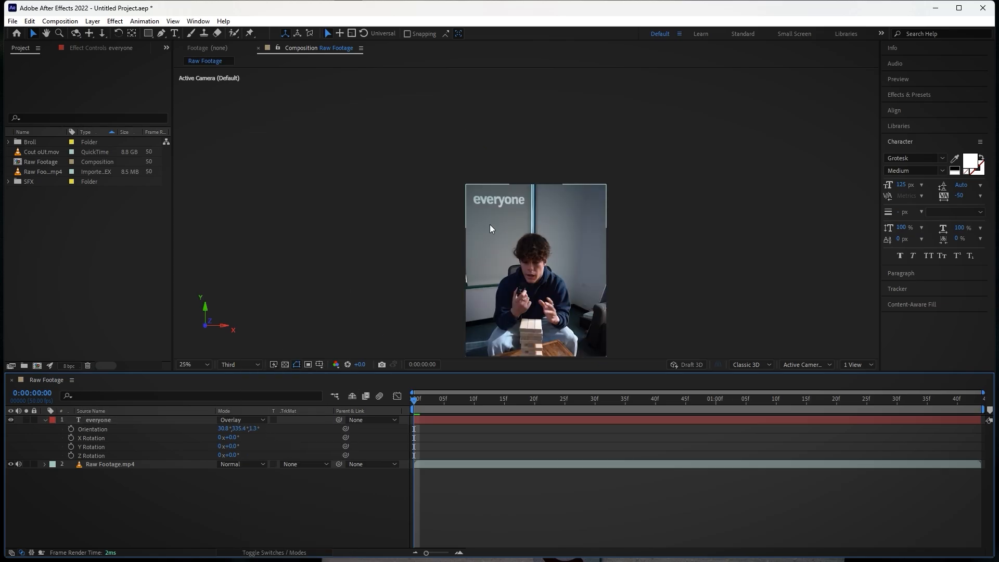
pyautogui.press('.')
# Step: Find the Drop Shadow effect and apply it to the "everyone" layer
pyautogui.click(139, 420)
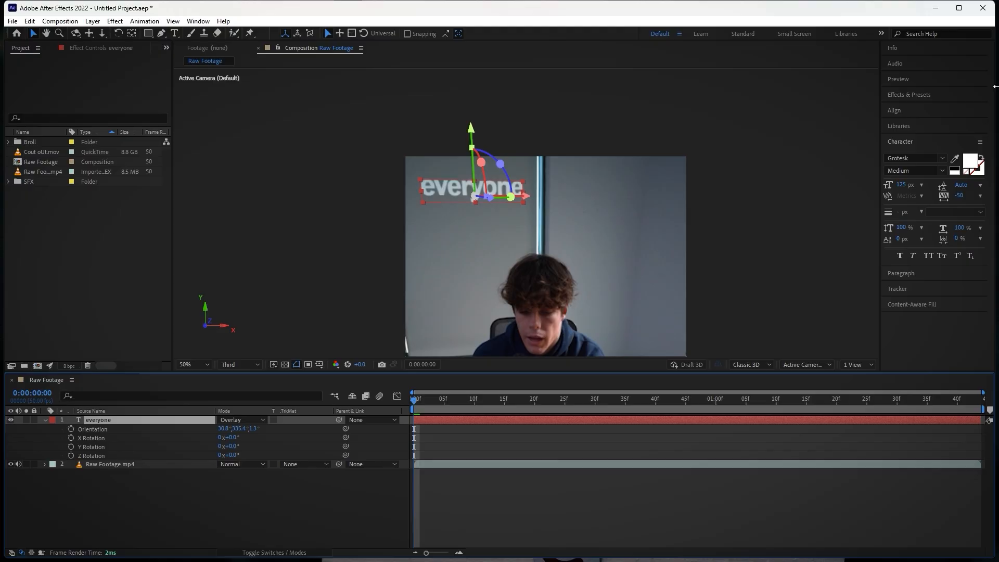
pyautogui.click(935, 94)
pyautogui.click(923, 109)
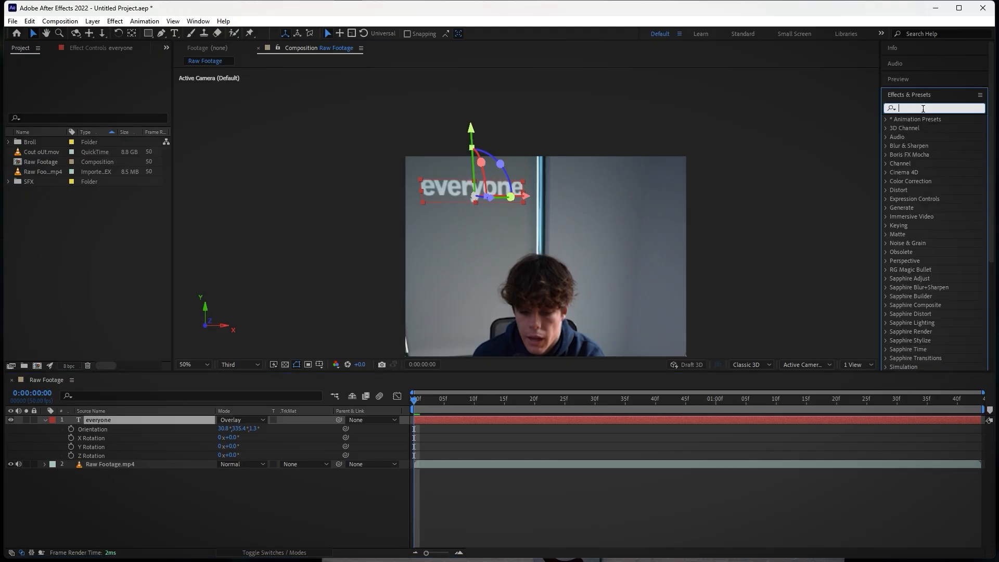
pyautogui.write('drop shadow')
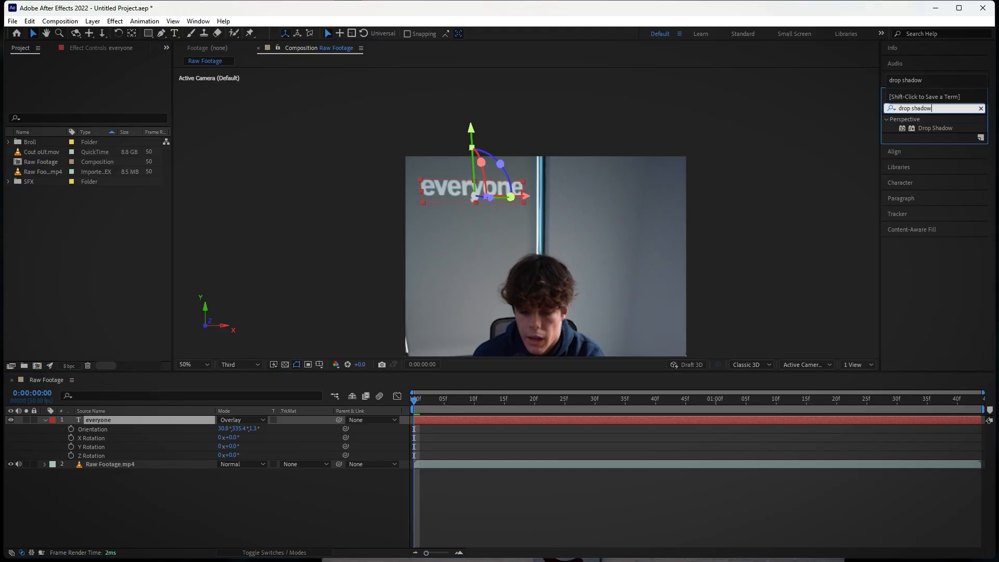
pyautogui.moveTo(948, 130); pyautogui.dragTo(560, 424)
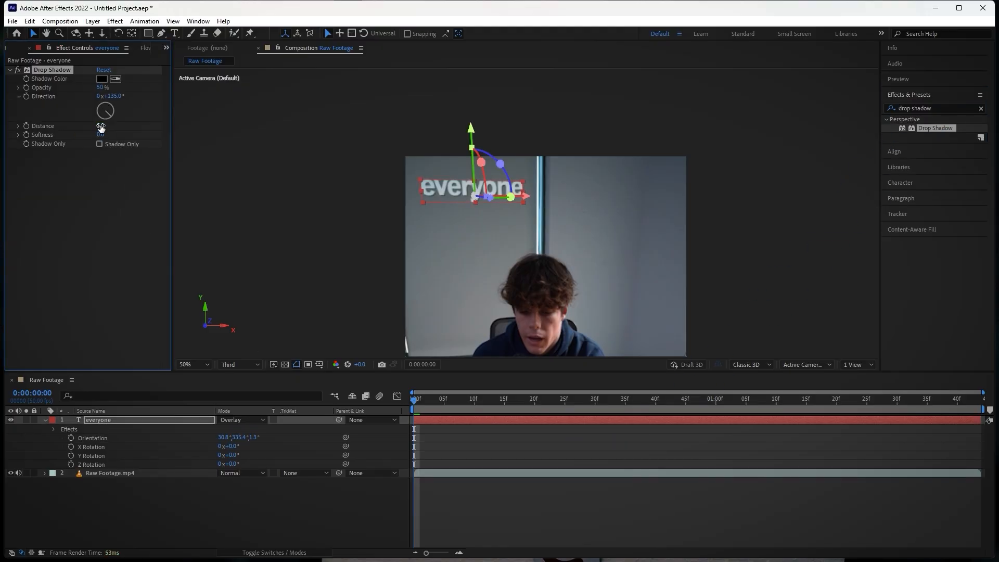
# Step: Set the Drop Shadow distance to 0 and its softness to 10 on the "everyone" layer
pyautogui.click(101, 125)
pyautogui.write('0')
pyautogui.press('Return')
pyautogui.click(100, 135)
pyautogui.write('40')
pyautogui.press('Return')
pyautogui.click(101, 134)
pyautogui.write('10')
pyautogui.press('Return')
pyautogui.scroll(2, 527, 212)
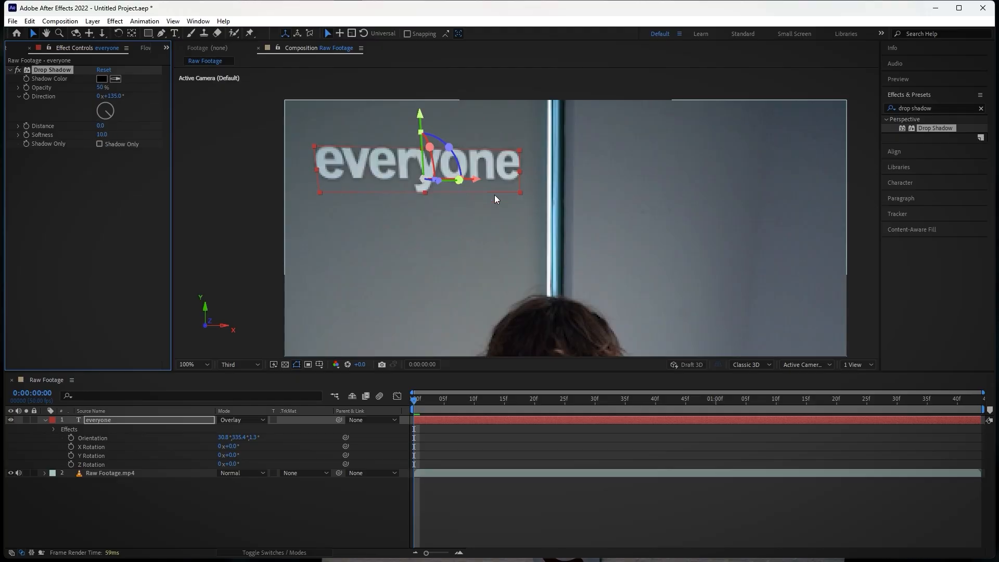
pyautogui.scroll(-4, 525, 228)
pyautogui.scroll(4, 525, 228)
pyautogui.scroll(-4, 546, 229)
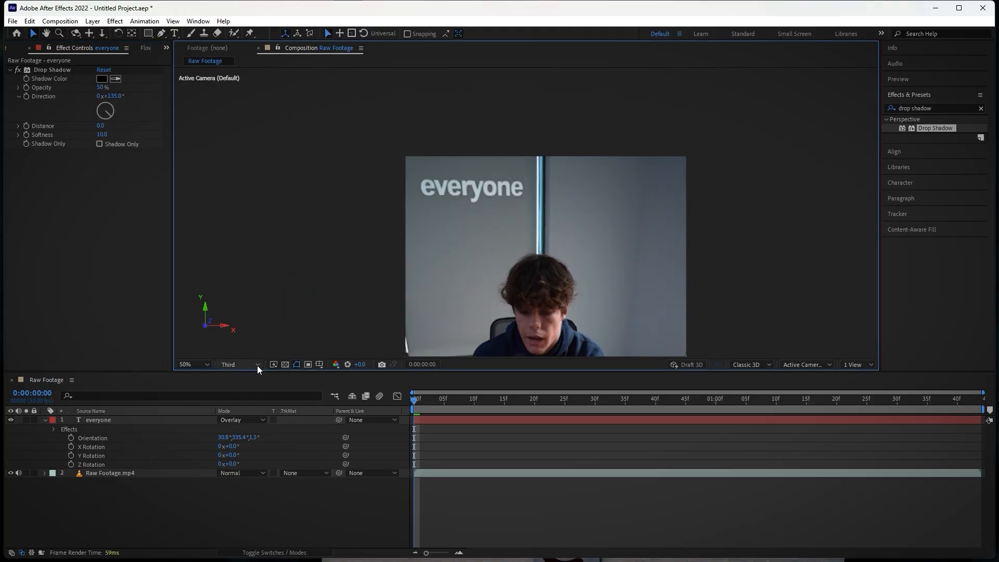
# Step: Rotate the "everyone" text to an orientation of about 31.3°, 328.6°, 1.5° to follow the wall
pyautogui.scroll(4, 546, 229)
pyautogui.moveTo(449, 147); pyautogui.dragTo(429, 184)
pyautogui.scroll(-2, 493, 190)
pyautogui.moveTo(494, 191)
pyautogui.mouseDown()
pyautogui.moveTo(486, 205)
pyautogui.moveTo(502, 189)
pyautogui.mouseUp()
pyautogui.click(779, 161)
# Step: Change the "everyone" text's font to Europa Grotesk SH Bold and set its tracking to 0
pyautogui.click(108, 418)
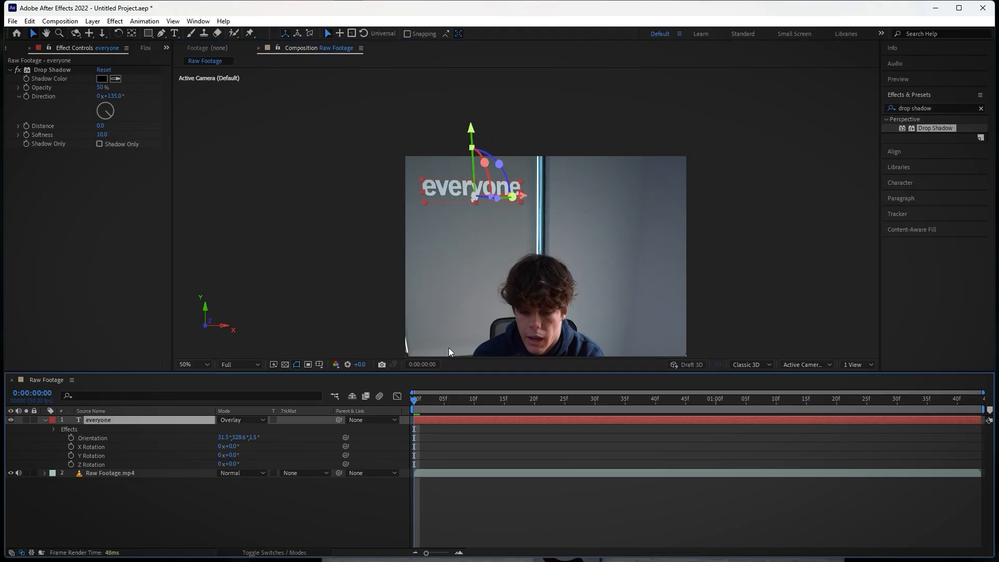
pyautogui.click(916, 177)
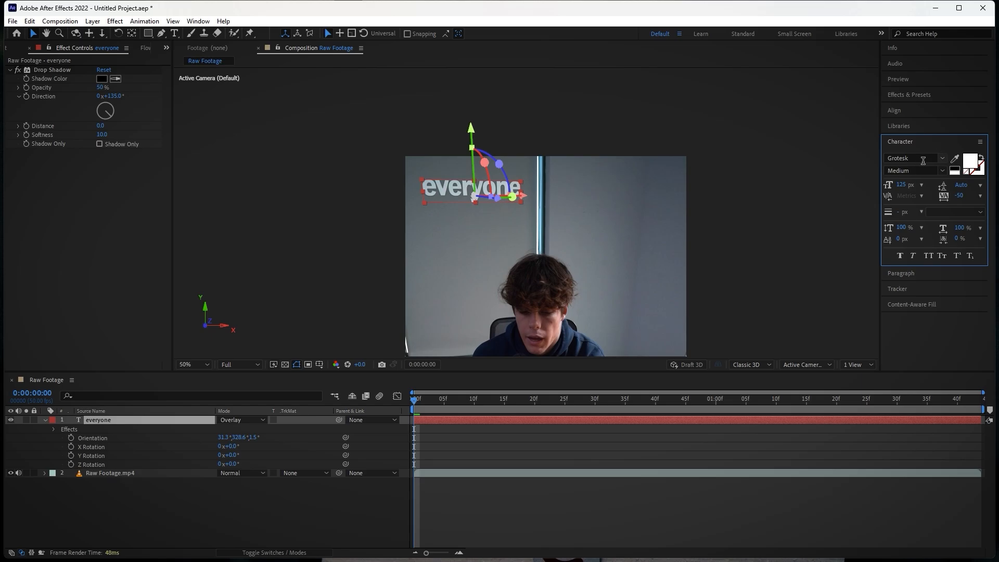
pyautogui.click(925, 159)
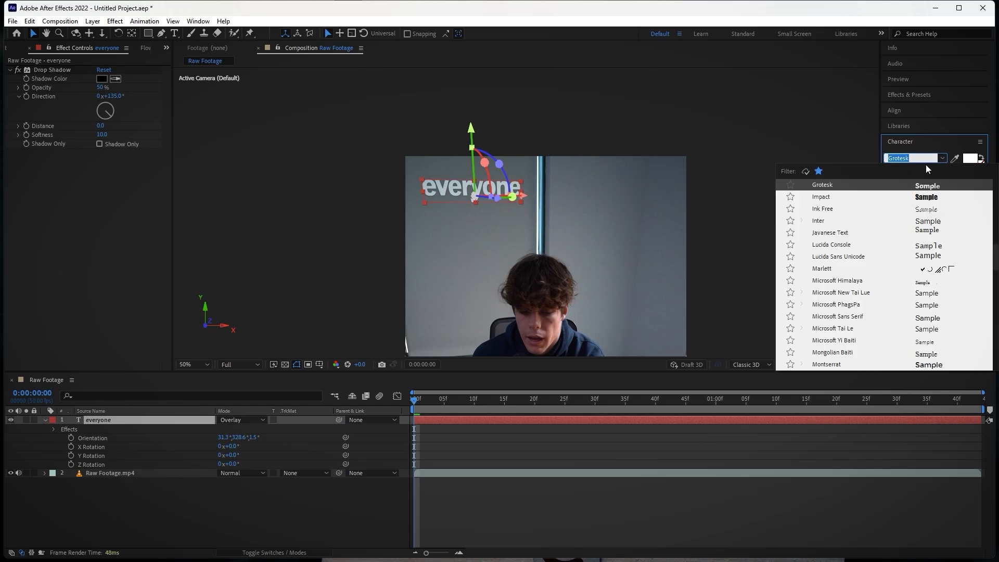
pyautogui.write('sh')
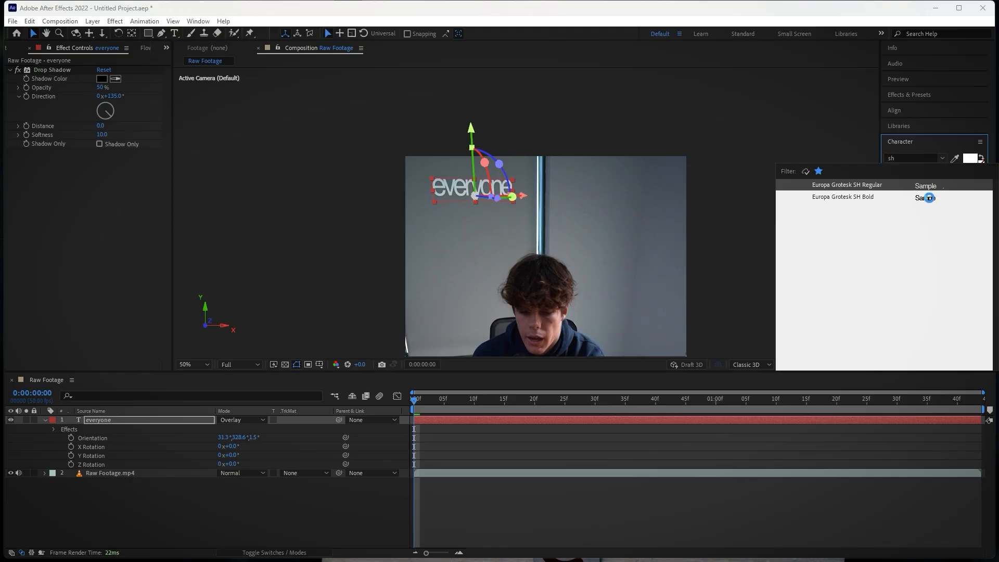
pyautogui.click(929, 198)
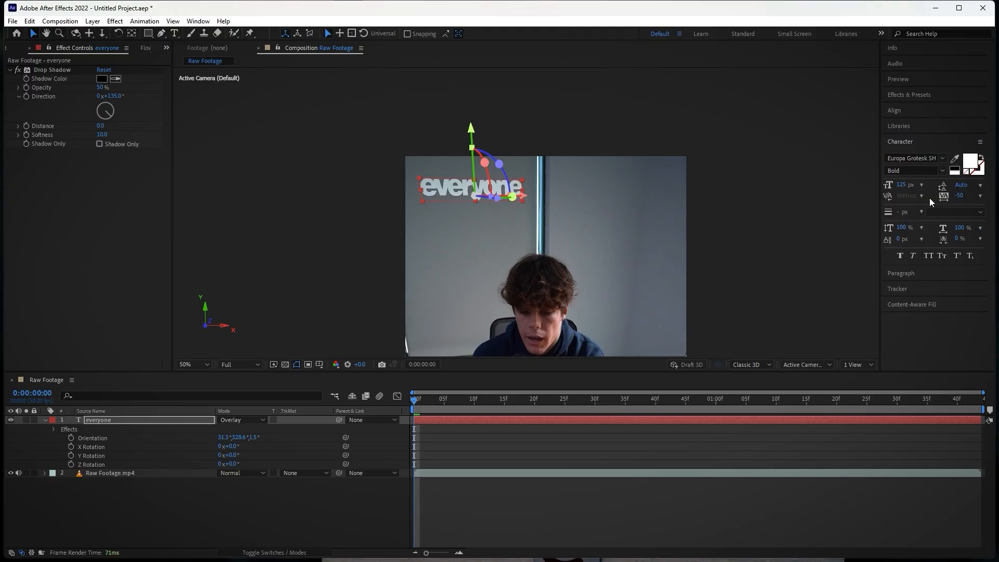
pyautogui.click(959, 197)
pyautogui.write('0')
pyautogui.press('Return')
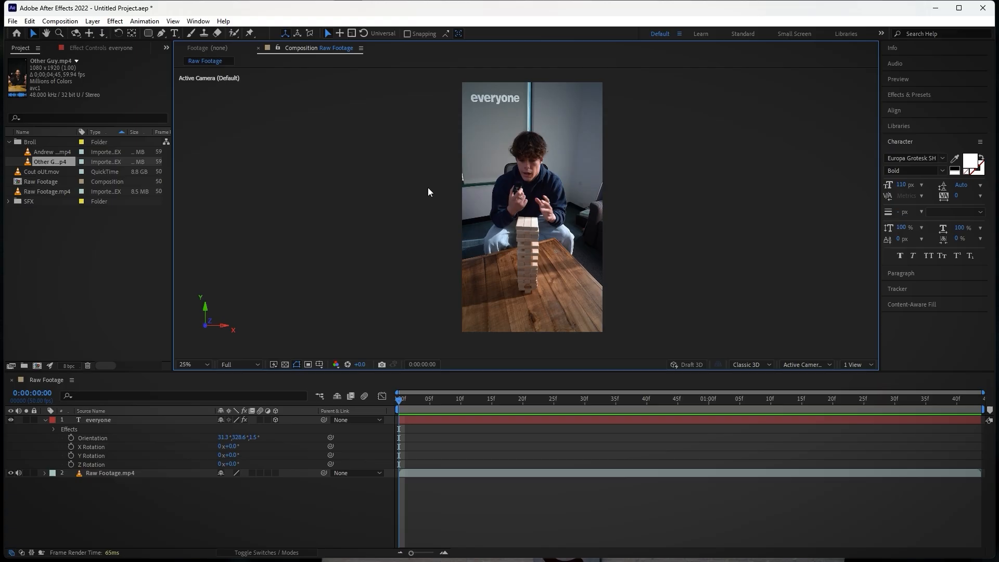
# Step: Add the Andrew tate.mp4 clip from the Broll folder to the composition above the "everyone" layer
pyautogui.click(58, 161)
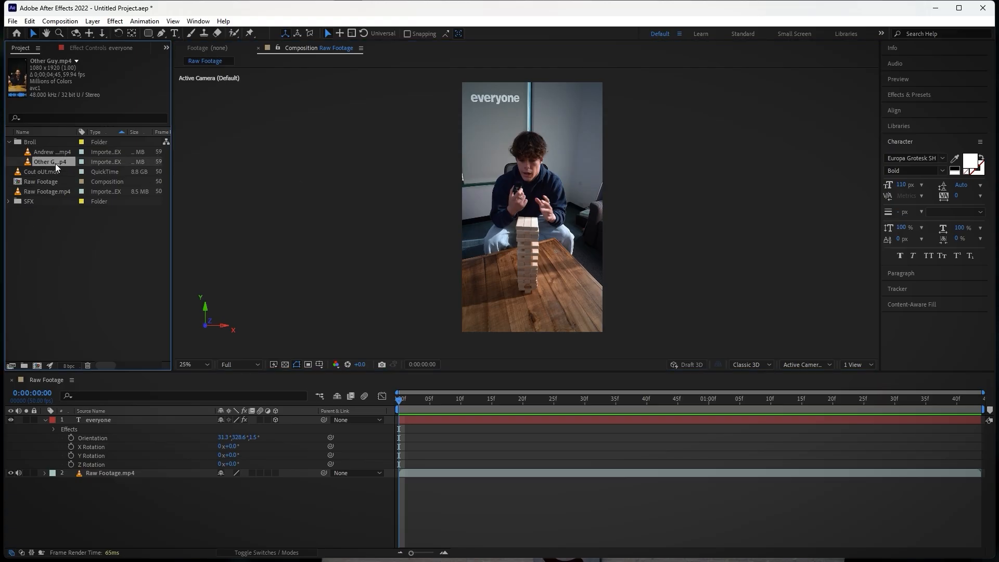
pyautogui.moveTo(52, 151); pyautogui.dragTo(120, 417)
pyautogui.click(152, 421)
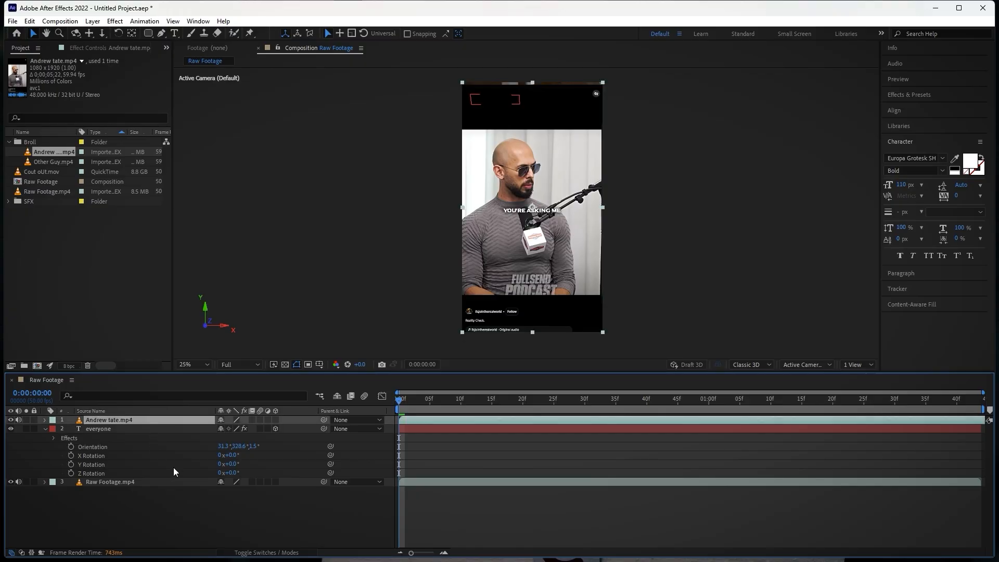
# Step: Scale the Andrew tate.mp4 layer to 22%
pyautogui.press('s')
pyautogui.click(232, 429)
pyautogui.write('20')
pyautogui.press('Return')
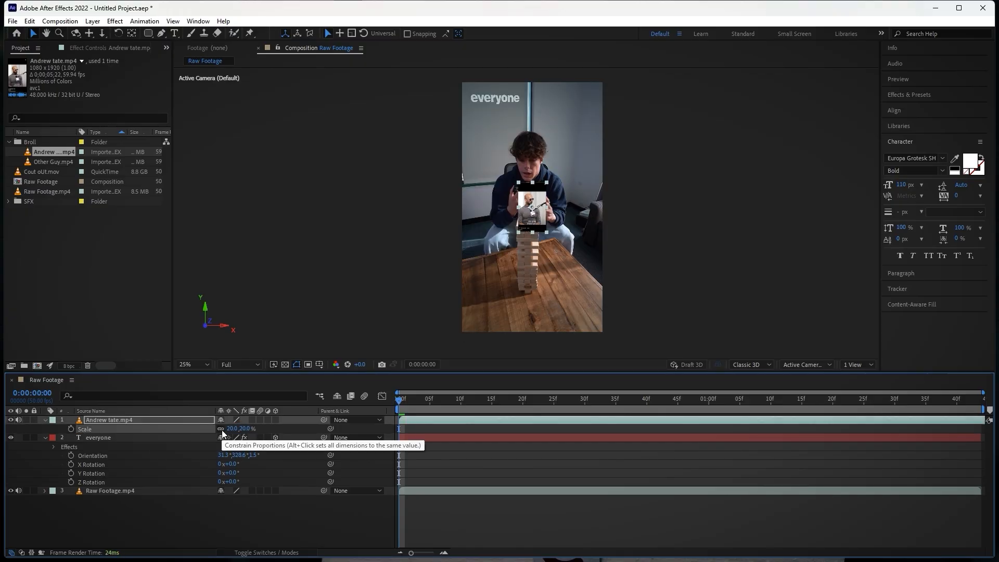
pyautogui.click(232, 429)
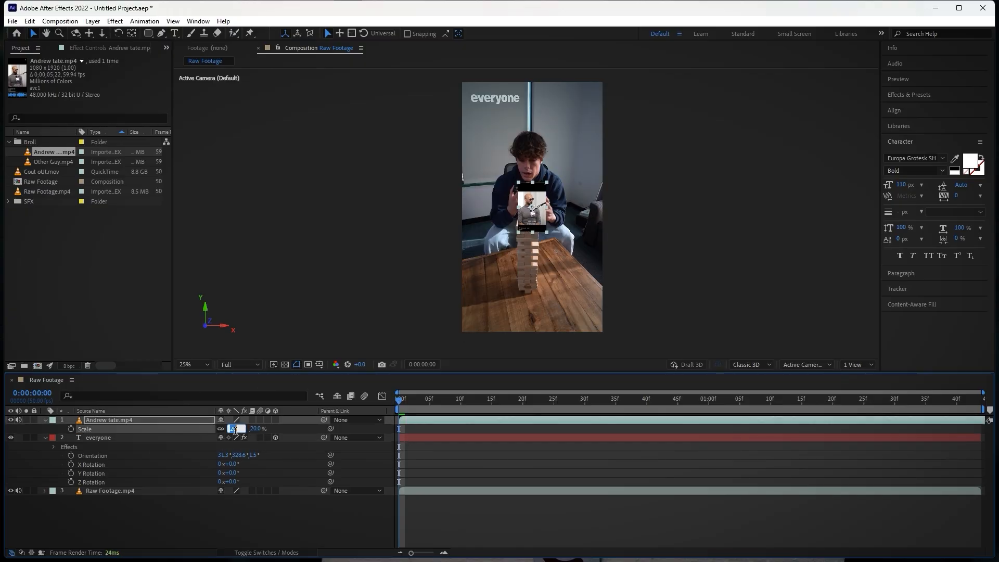
pyautogui.write('22')
pyautogui.press('Return')
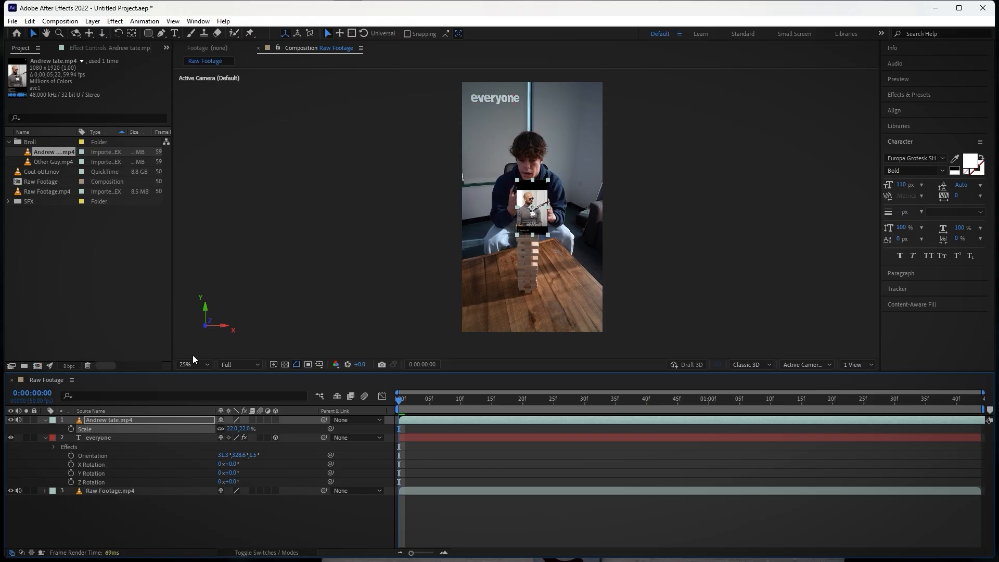
# Step: Mask the Andrew tate.mp4 layer with a full-size rounded rectangle to round its corners, and deselect the layer
pyautogui.scroll(3, 526, 212)
pyautogui.moveTo(534, 150); pyautogui.dragTo(532, 317)
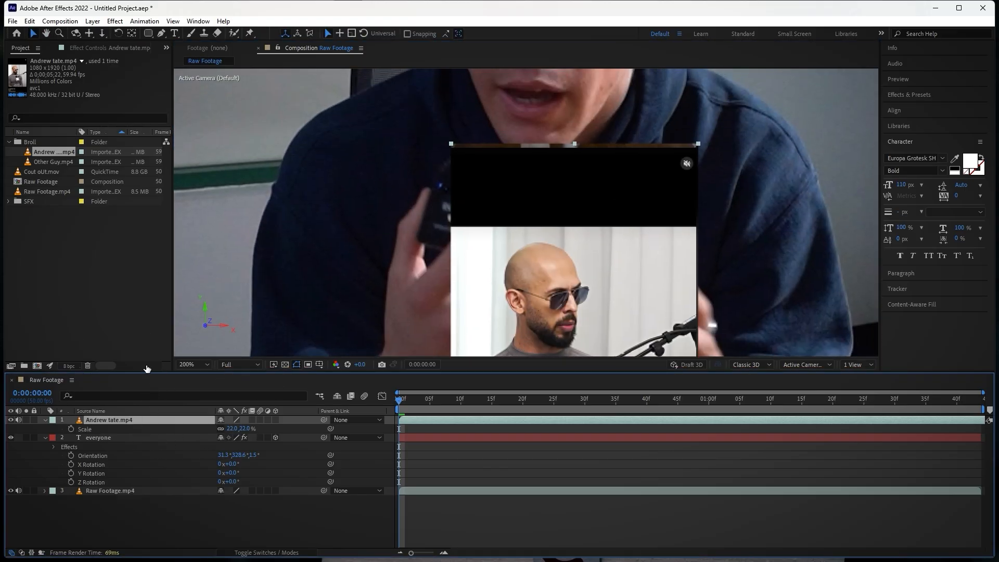
pyautogui.click(150, 34)
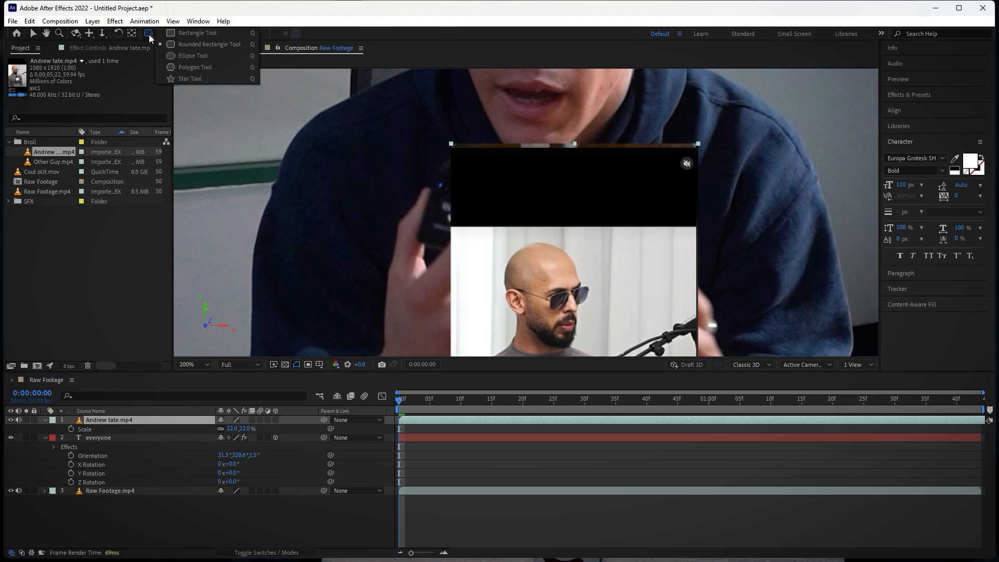
pyautogui.click(188, 43)
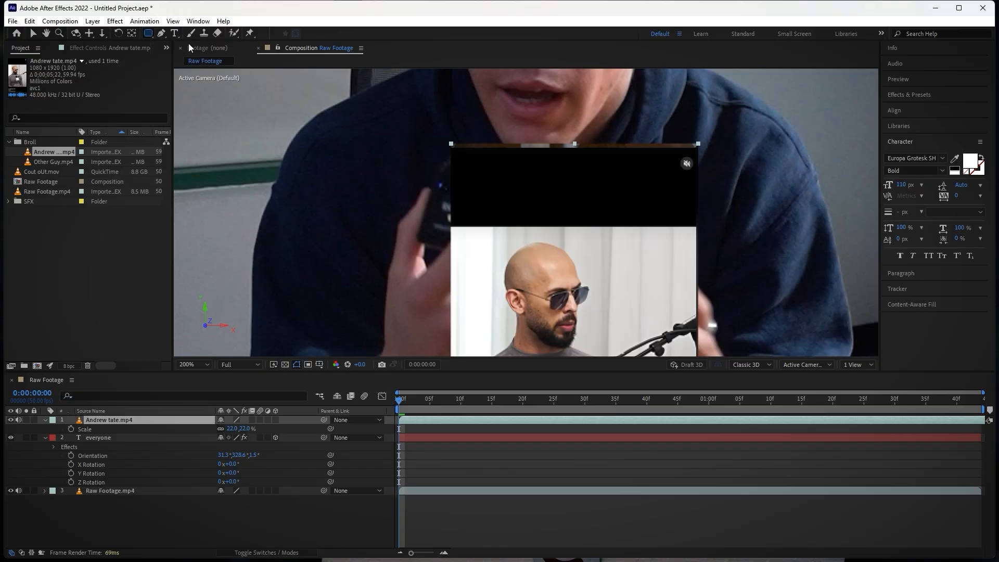
pyautogui.doubleClick(150, 34)
pyautogui.press('v')
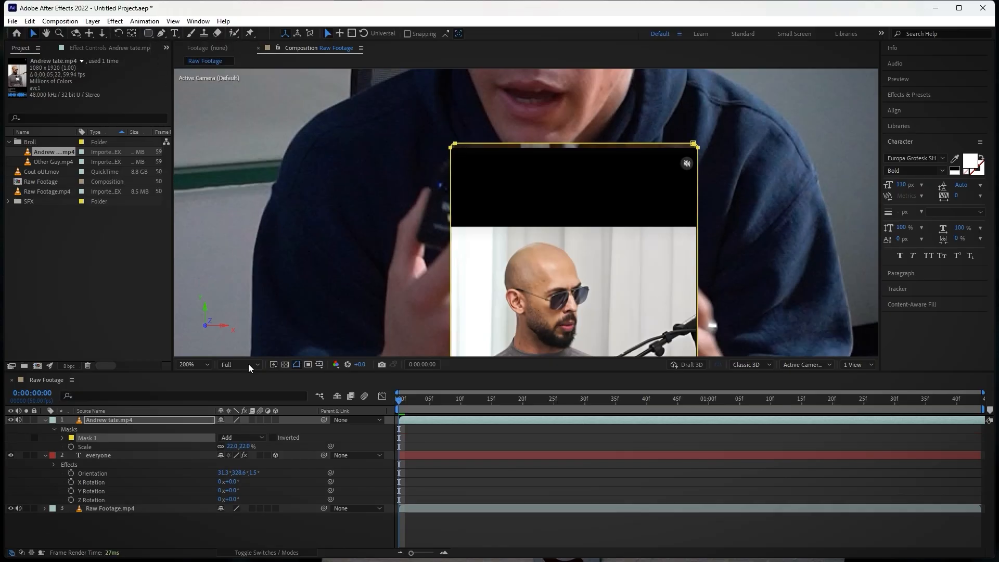
pyautogui.click(202, 530)
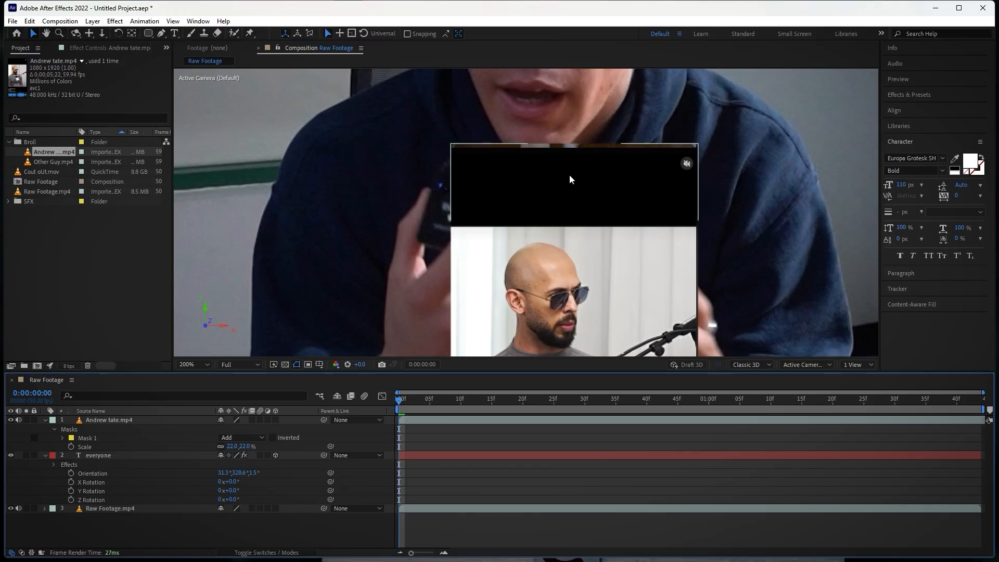
pyautogui.scroll(1, 650, 211)
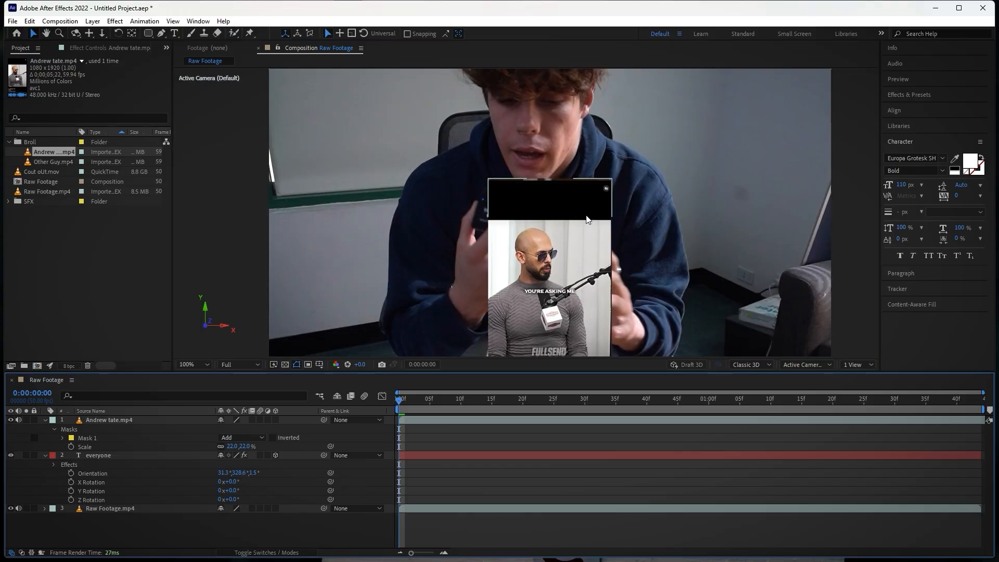
pyautogui.scroll(-1, 589, 214)
pyautogui.scroll(-1, 591, 214)
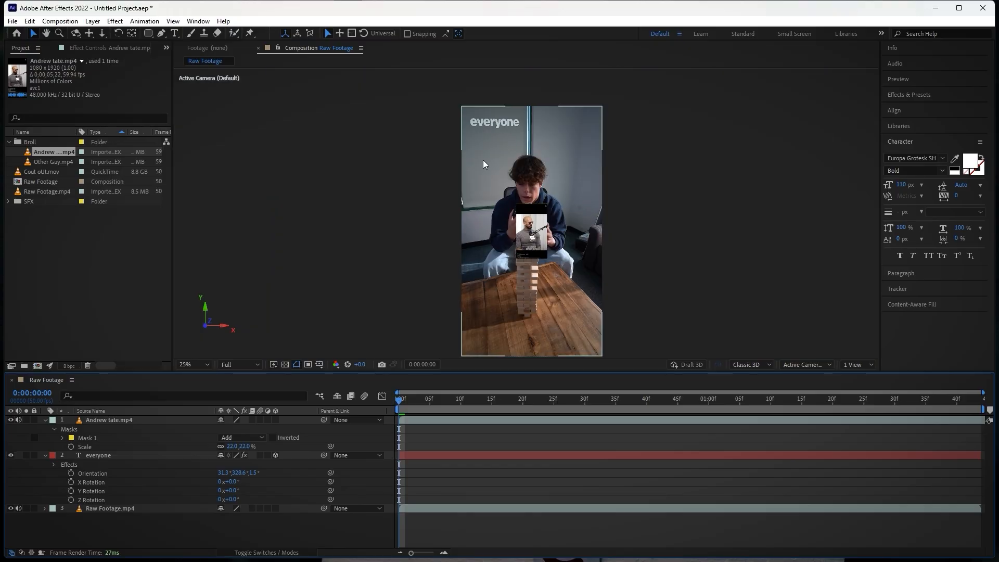
pyautogui.click(248, 335)
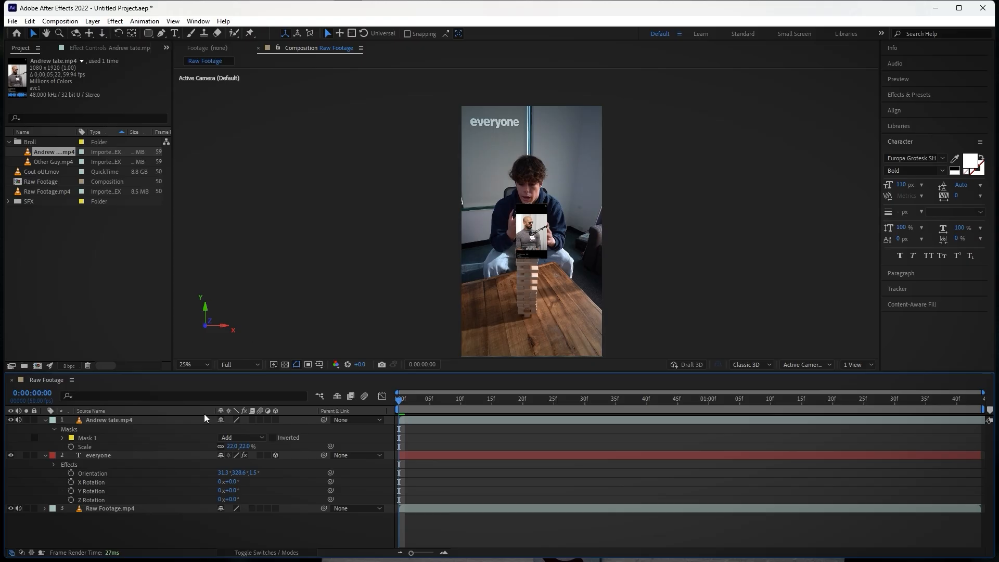
# Step: Show the position property of the Andrew tate.mp4 layer and make it a 3D layer
pyautogui.click(45, 422)
pyautogui.click(45, 421)
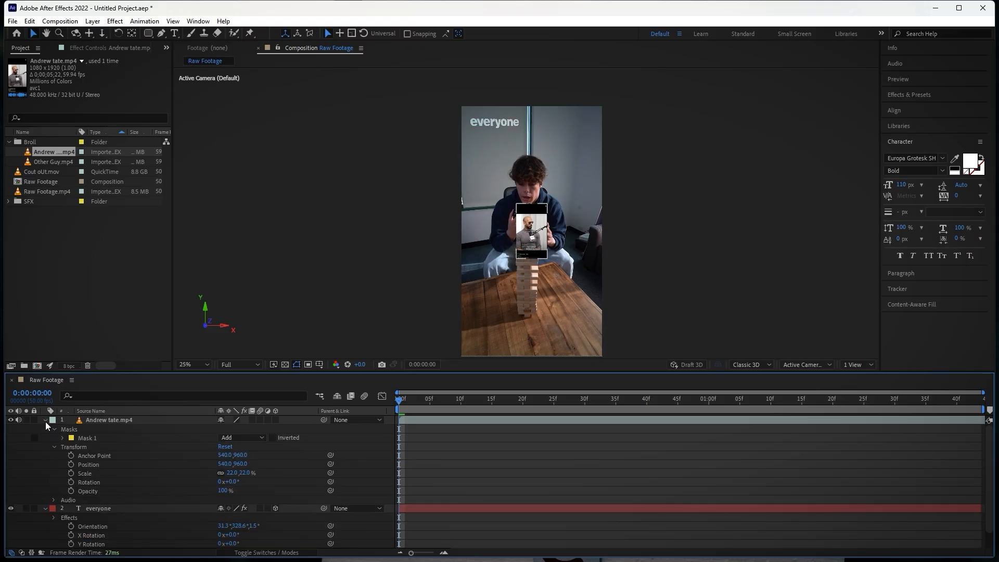
pyautogui.click(45, 421)
pyautogui.click(105, 422)
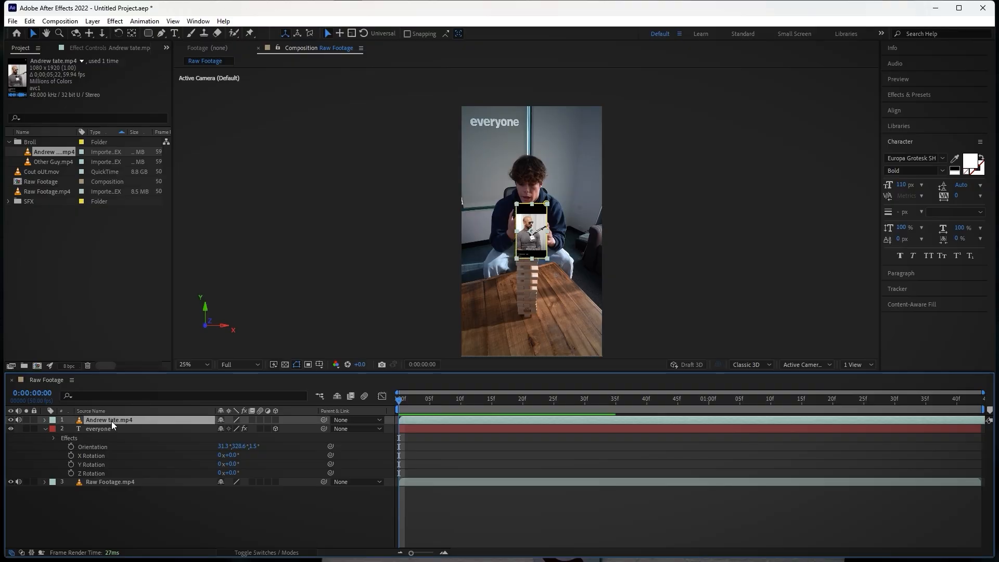
pyautogui.press('p')
pyautogui.click(227, 430)
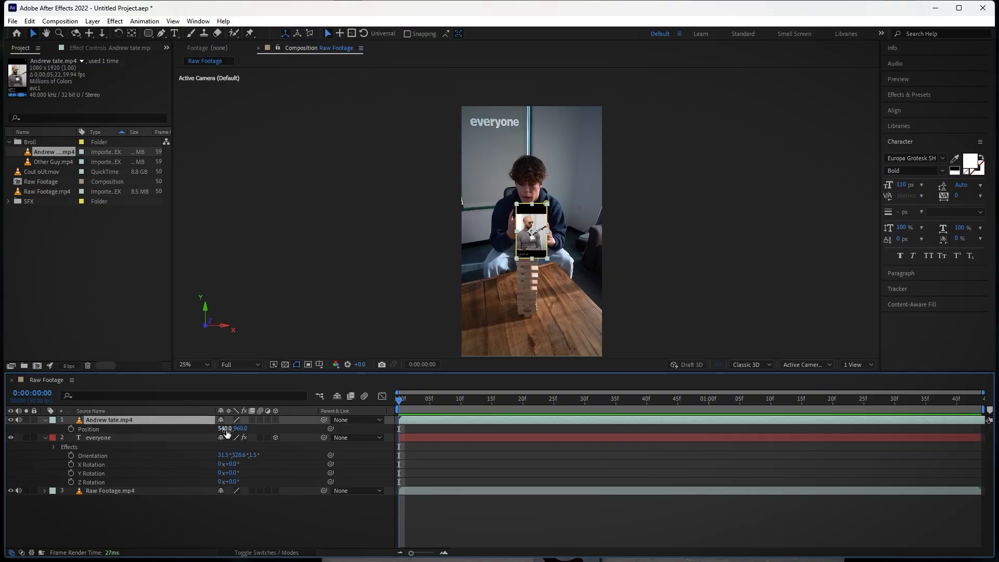
pyautogui.click(277, 419)
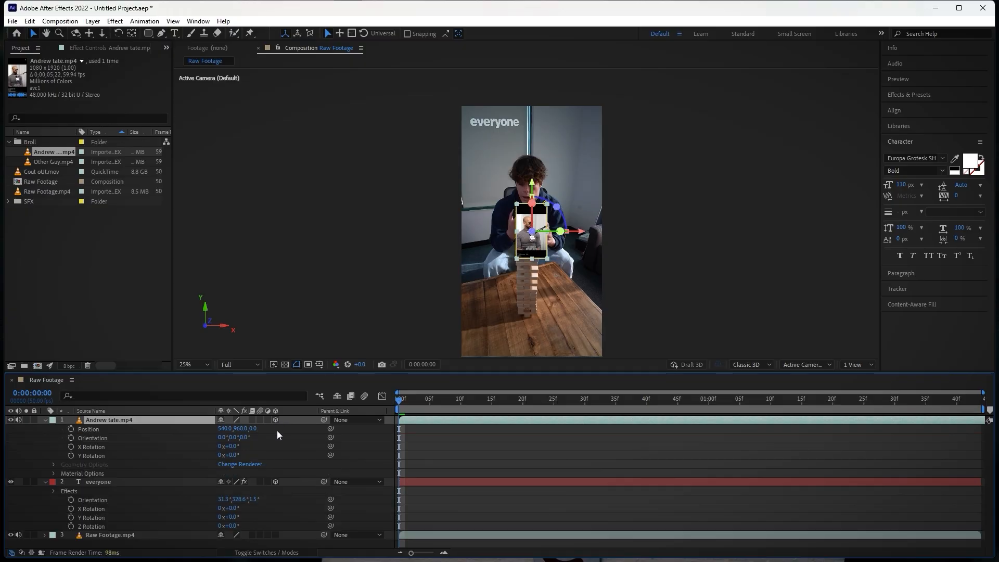
# Step: Set the X position of the Andrew tate.mp4 layer to 149
pyautogui.click(224, 429)
pyautogui.write('149')
pyautogui.press('Return')
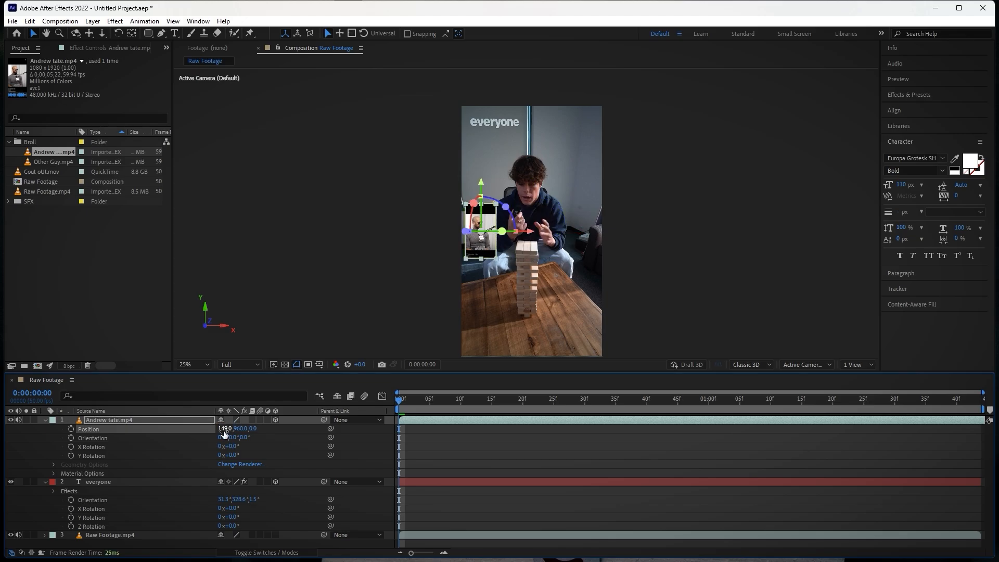
# Step: Set the Andrew tate.mp4 layer's X position to 149.4 and Y position to 457.7, and deselect the layer
pyautogui.click(225, 428)
pyautogui.write('149.4')
pyautogui.press('Return')
pyautogui.click(236, 432)
pyautogui.write('457')
pyautogui.press('Return')
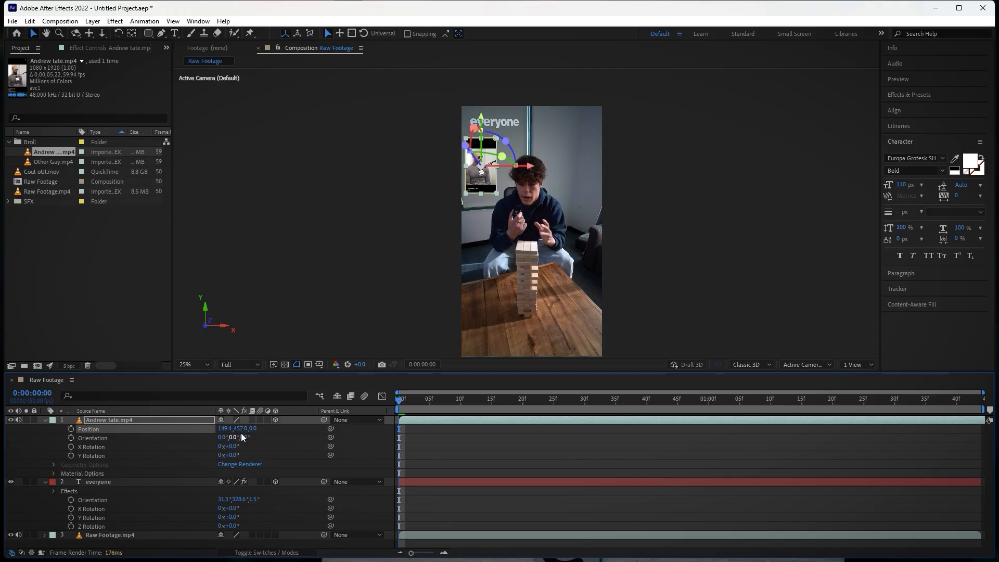
pyautogui.click(241, 428)
pyautogui.write('457.7')
pyautogui.press('Return')
pyautogui.click(253, 429)
pyautogui.click(280, 440)
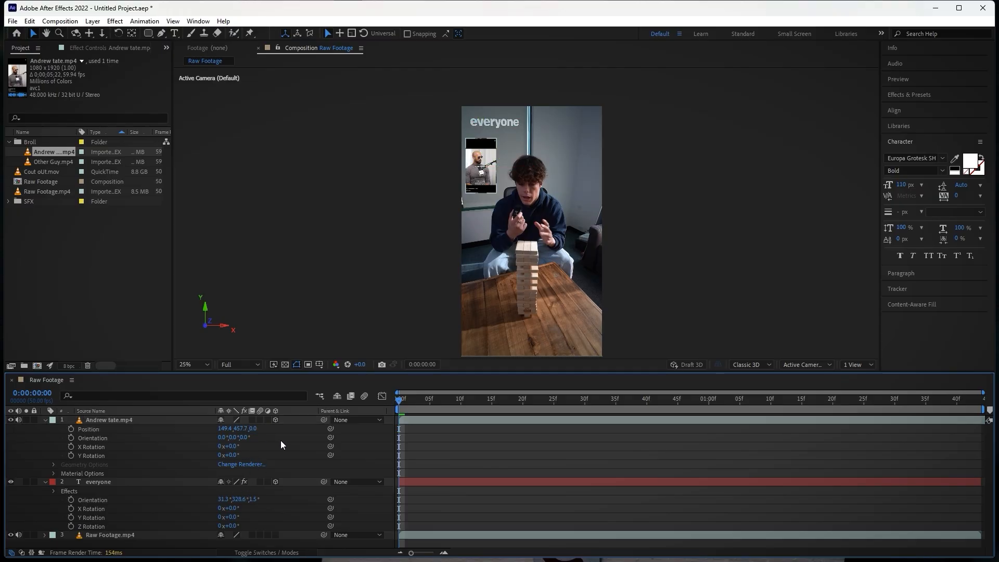
# Step: Set the Andrew tate.mp4 layer's orientation to 27.6°, 318.0°, 5.8°
pyautogui.click(139, 420)
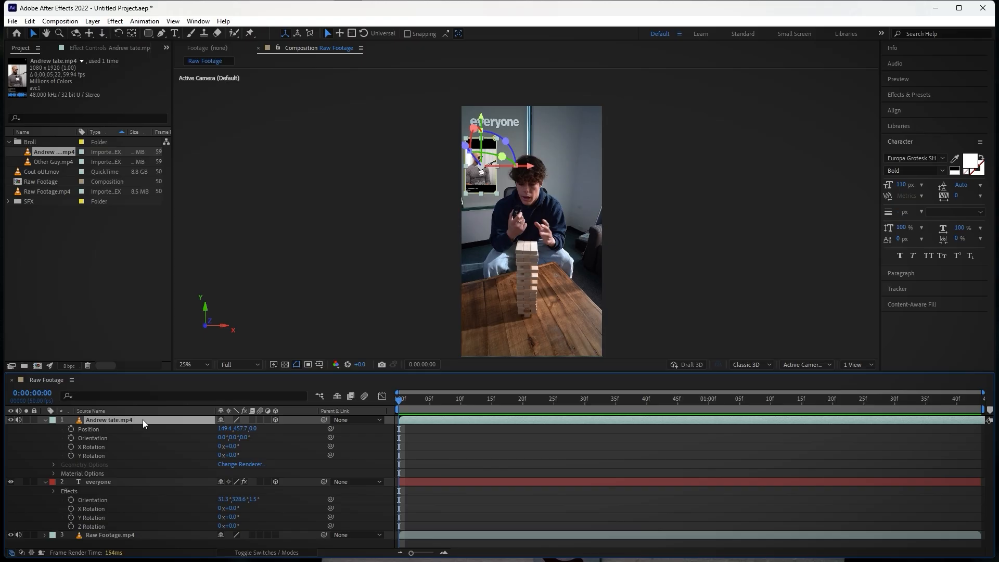
pyautogui.press('r')
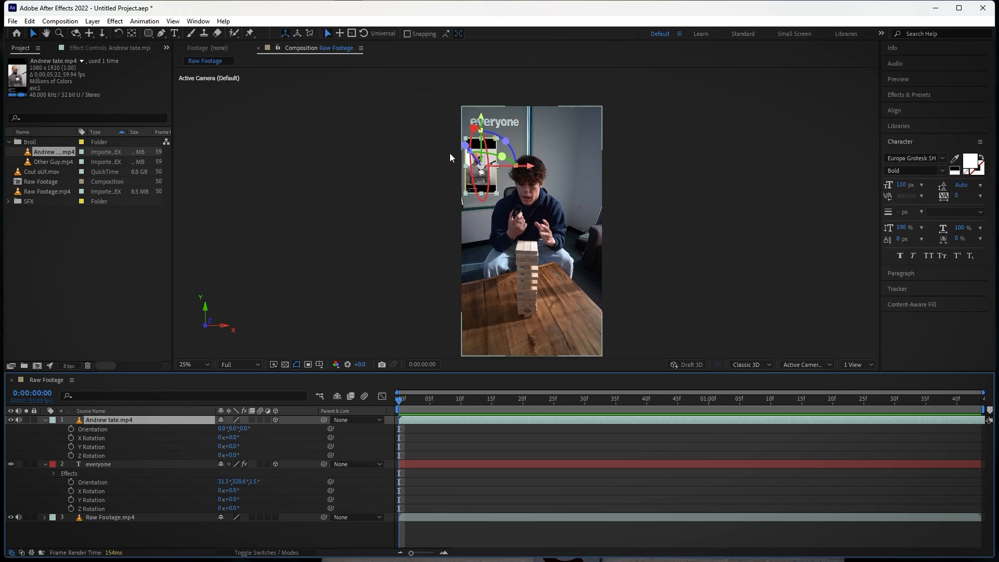
pyautogui.click(222, 429)
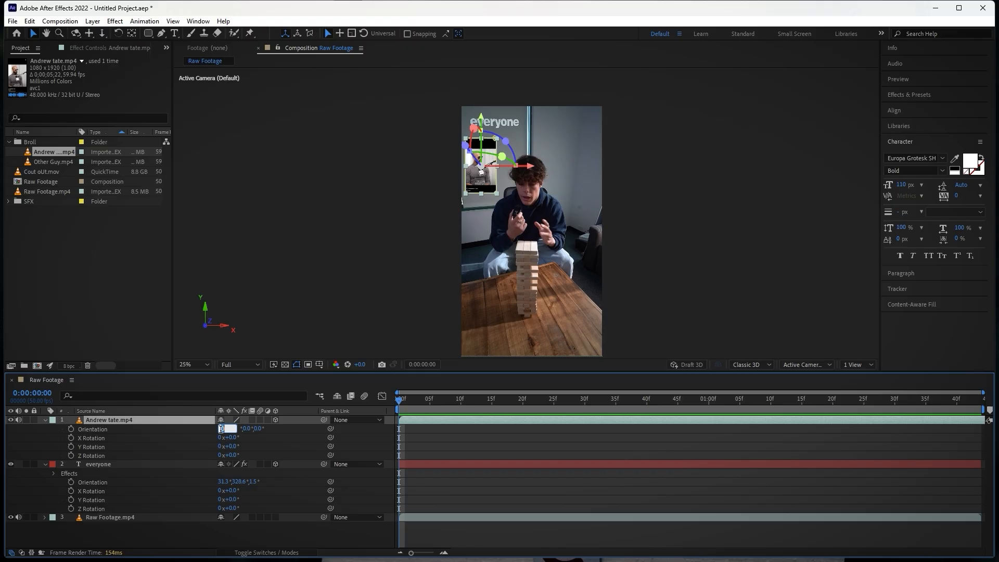
pyautogui.write('27.6')
pyautogui.press('Tab')
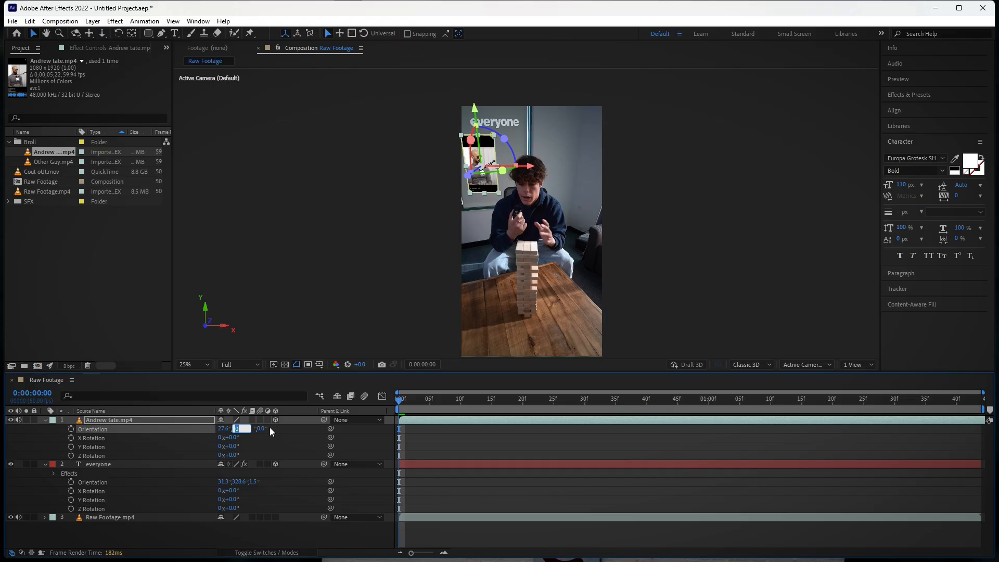
pyautogui.press('Return')
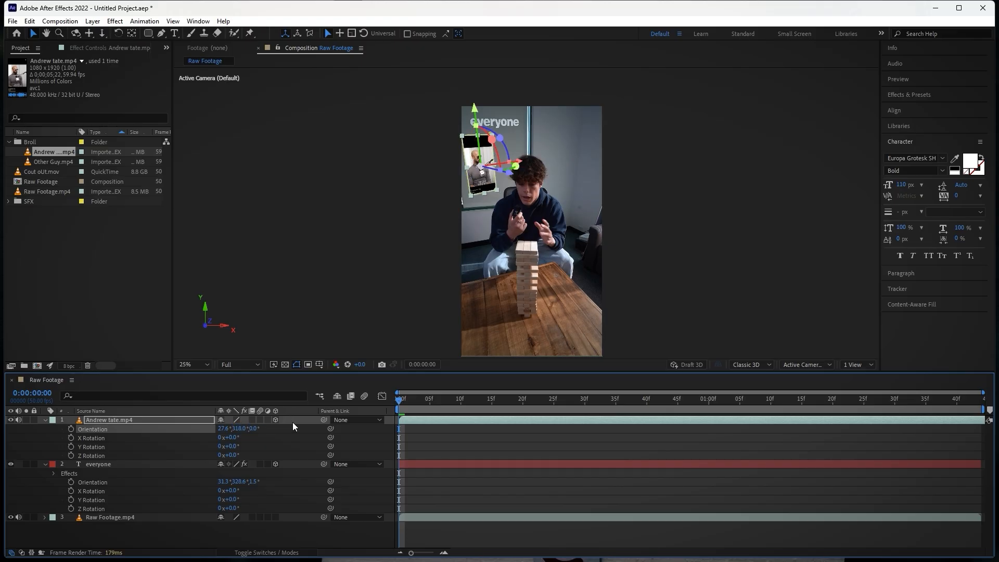
pyautogui.click(251, 430)
pyautogui.write('5.8')
pyautogui.press('Return')
pyautogui.press('.')
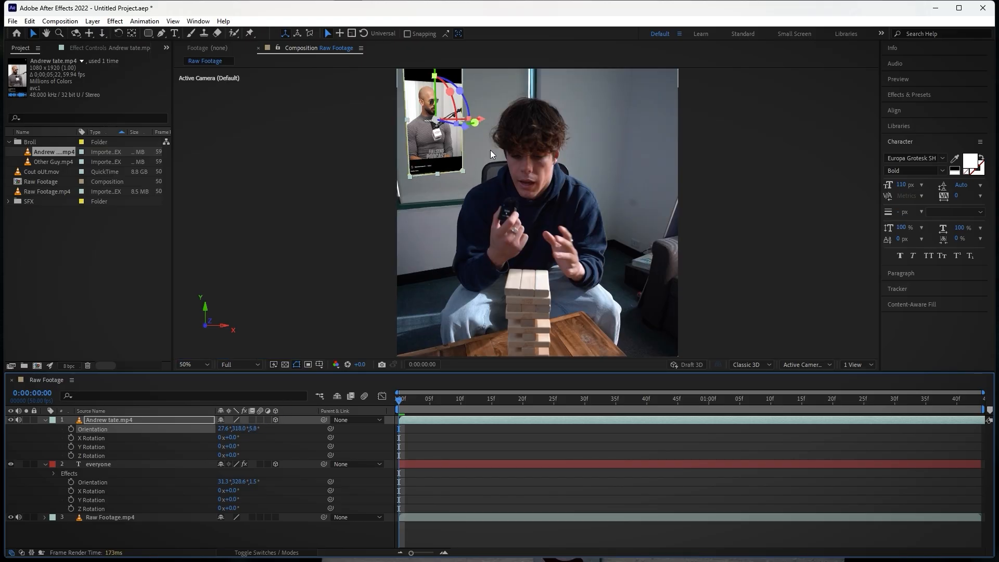
# Step: Set the Andrew tate.mp4 layer's Y orientation to 318.7° and shift the clip slightly up and right, just beneath the "everyone" text
pyautogui.moveTo(471, 116); pyautogui.dragTo(512, 229)
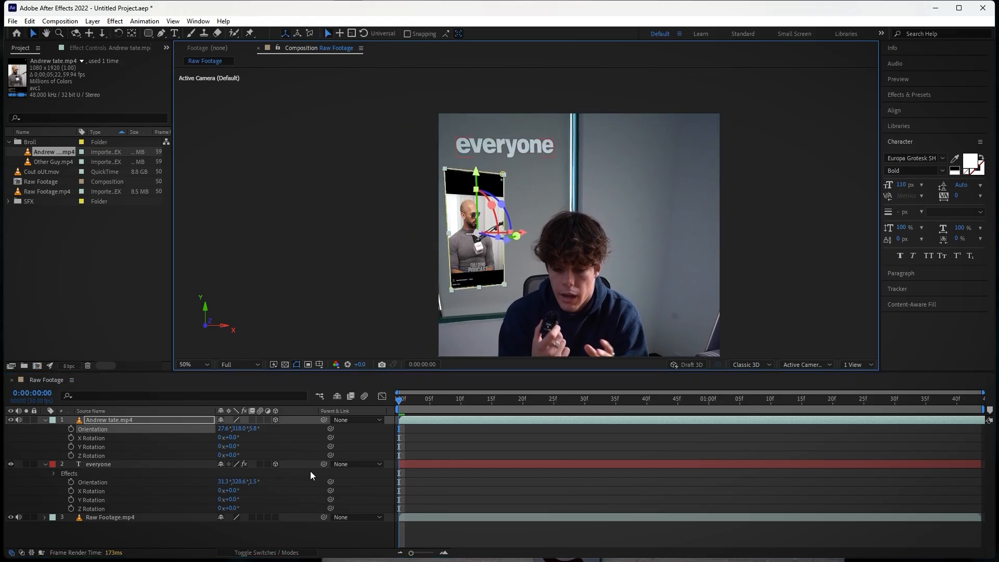
pyautogui.click(240, 428)
pyautogui.write('3')
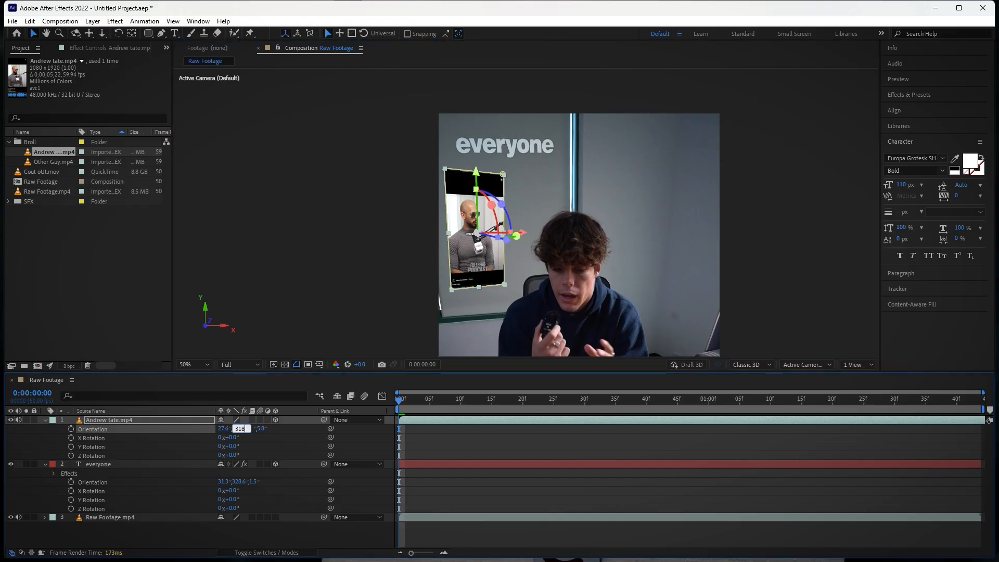
pyautogui.press('Return')
pyautogui.press('.')
pyautogui.moveTo(403, 196); pyautogui.dragTo(423, 176)
pyautogui.scroll(-1, 476, 147)
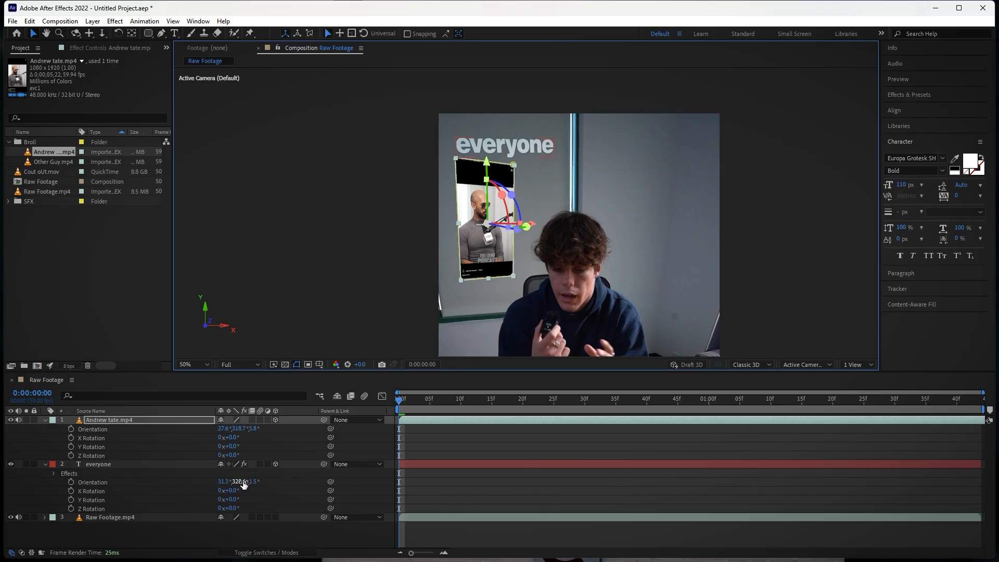
# Step: Match the Andrew tate.mp4 layer's orientation to the "everyone" text by setting it to 31.3°, 328.6°, 1.5°
pyautogui.click(239, 428)
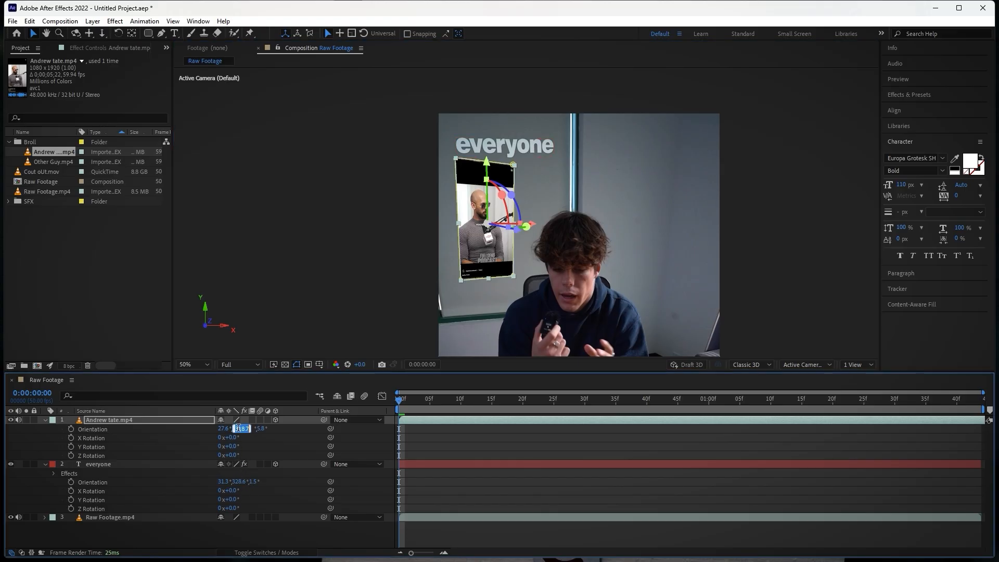
pyautogui.write('328')
pyautogui.press('Return')
pyautogui.click(238, 429)
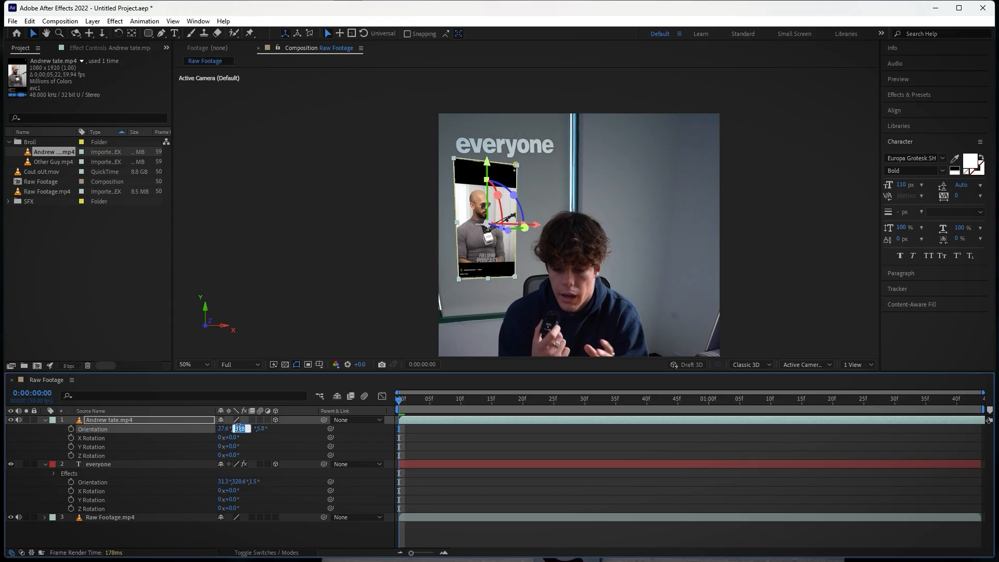
pyautogui.write('328.6')
pyautogui.press('Return')
pyautogui.click(255, 430)
pyautogui.write('1.5')
pyautogui.press('Return')
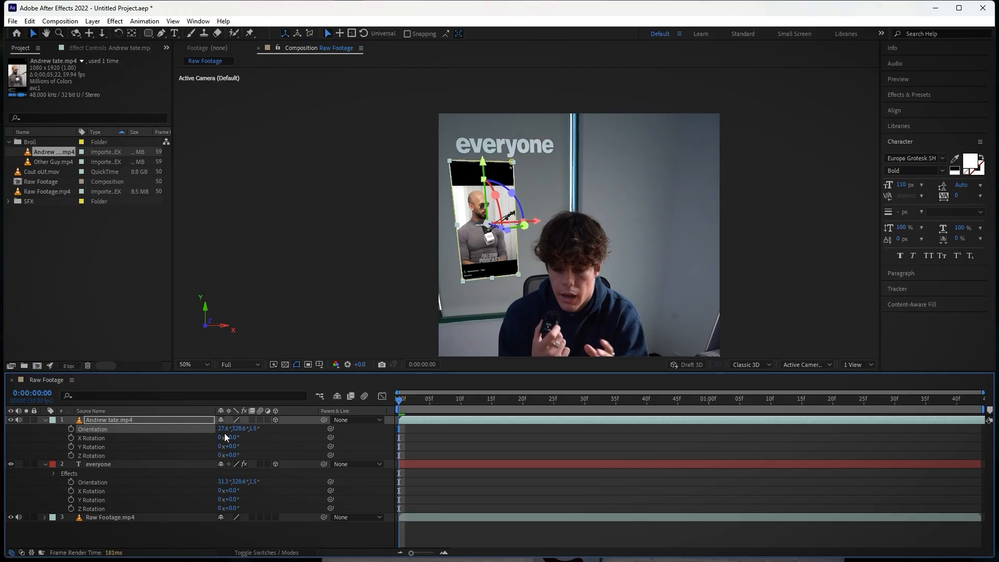
pyautogui.click(224, 428)
pyautogui.write('31.3')
pyautogui.press('Return')
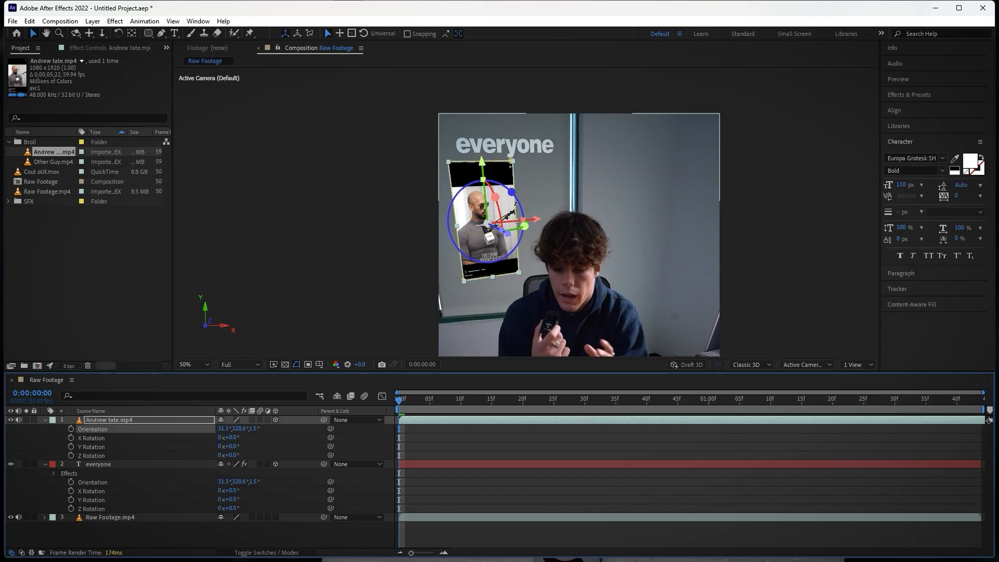
# Step: Rotate the Andrew tate.mp4 clip around its Z axis to an orientation of about 5.4°, and deselect it
pyautogui.moveTo(512, 193); pyautogui.dragTo(513, 193)
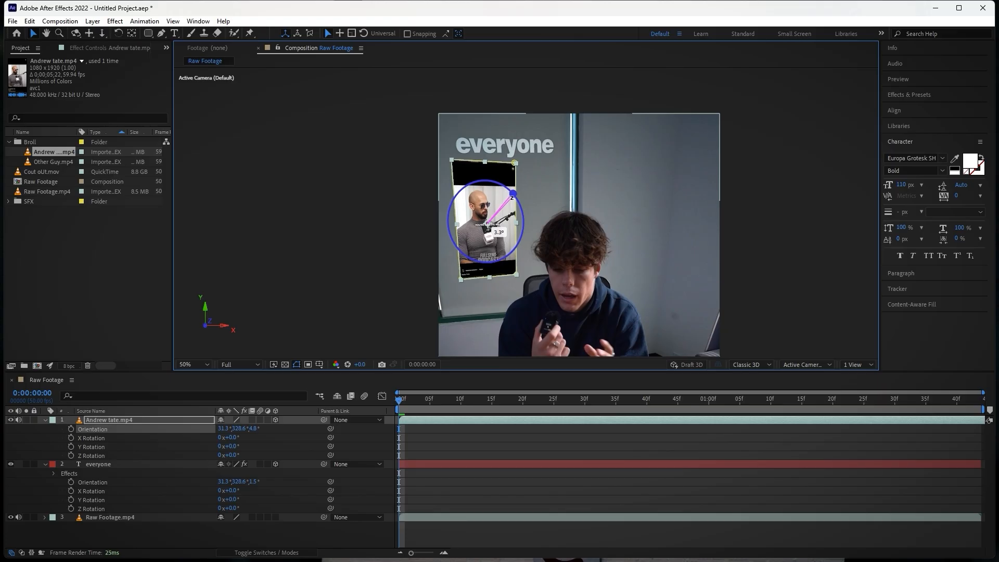
pyautogui.click(345, 227)
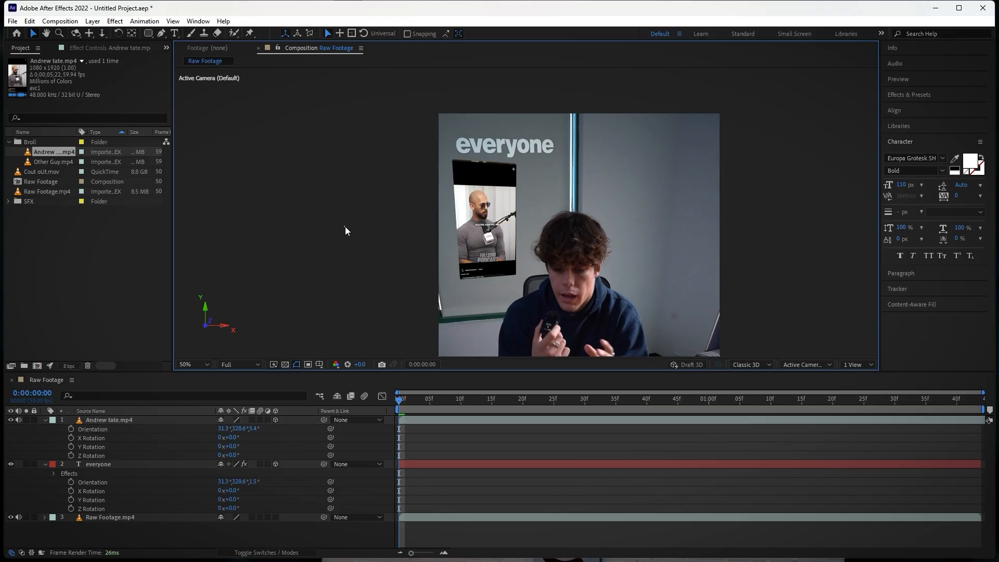
pyautogui.scroll(-1, 552, 208)
pyautogui.scroll(1, 468, 249)
# Step: Scale the Andrew tate.mp4 layer to 15% and move the clip up and left, under the start of the "everyone" text
pyautogui.click(106, 421)
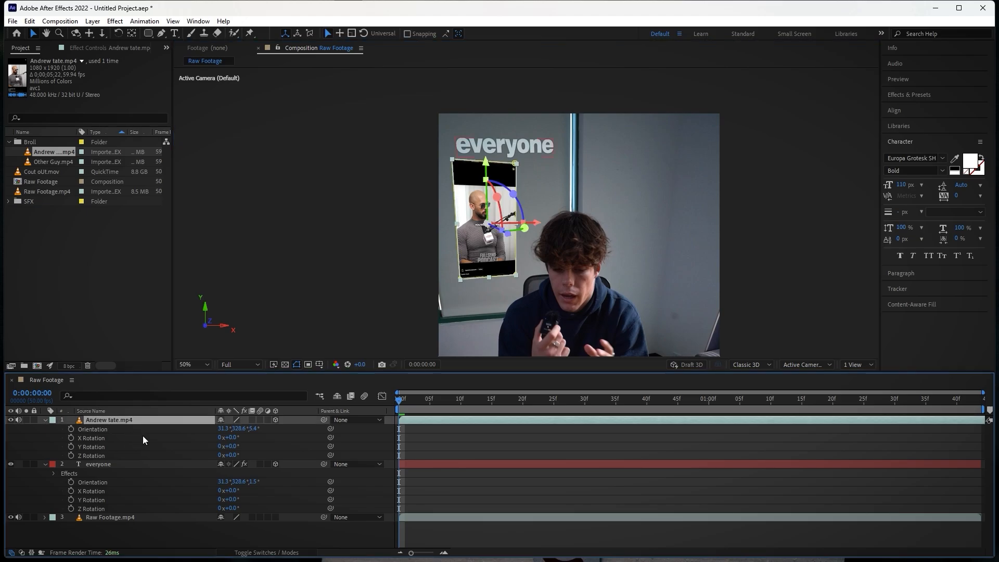
pyautogui.press('s')
pyautogui.click(235, 428)
pyautogui.write('15')
pyautogui.press('Return')
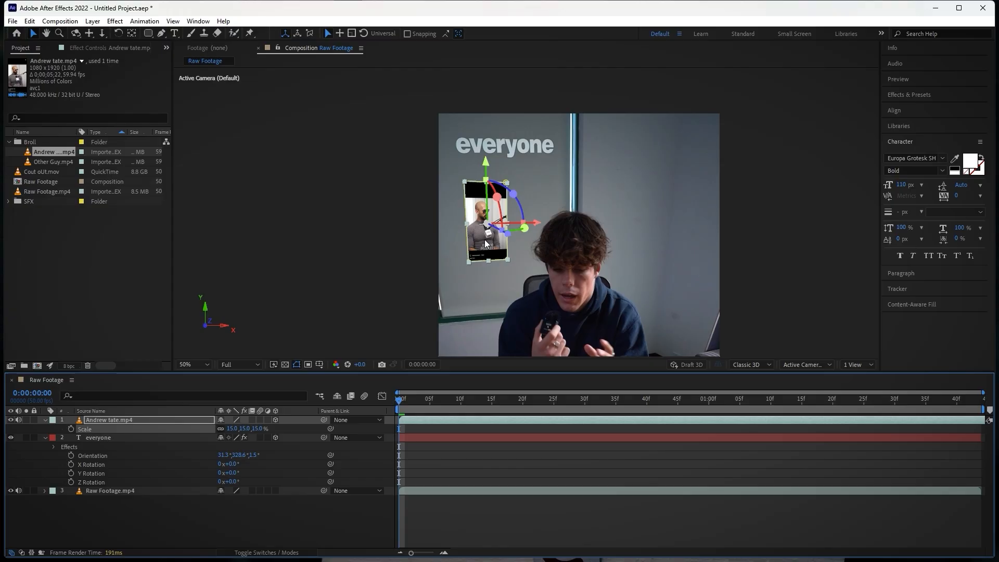
pyautogui.moveTo(487, 240); pyautogui.dragTo(475, 225)
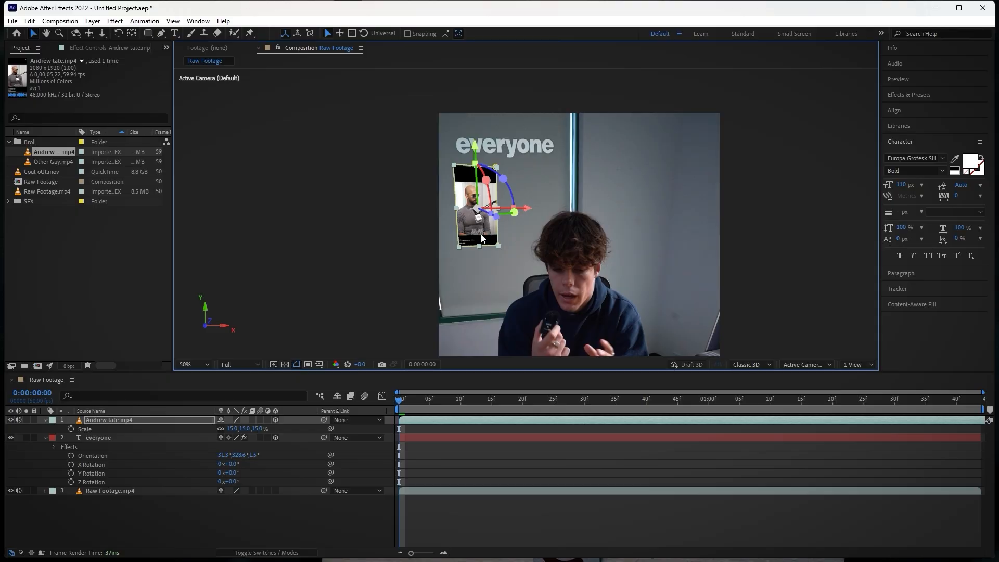
# Step: Add Other Guy.mp4 from the Broll folder as the top layer of the composition and scale it to 15%
pyautogui.click(60, 162)
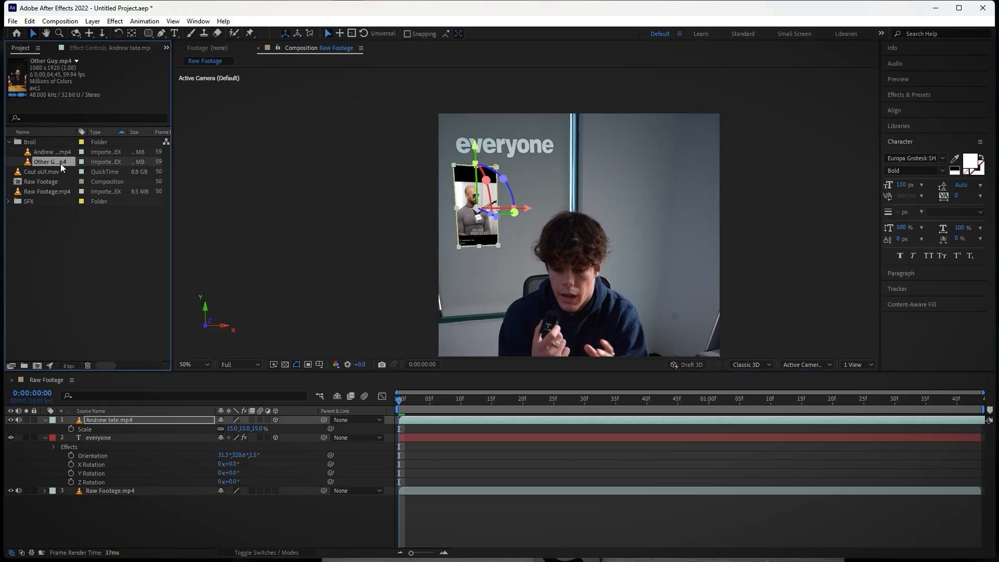
pyautogui.moveTo(46, 162); pyautogui.dragTo(112, 417)
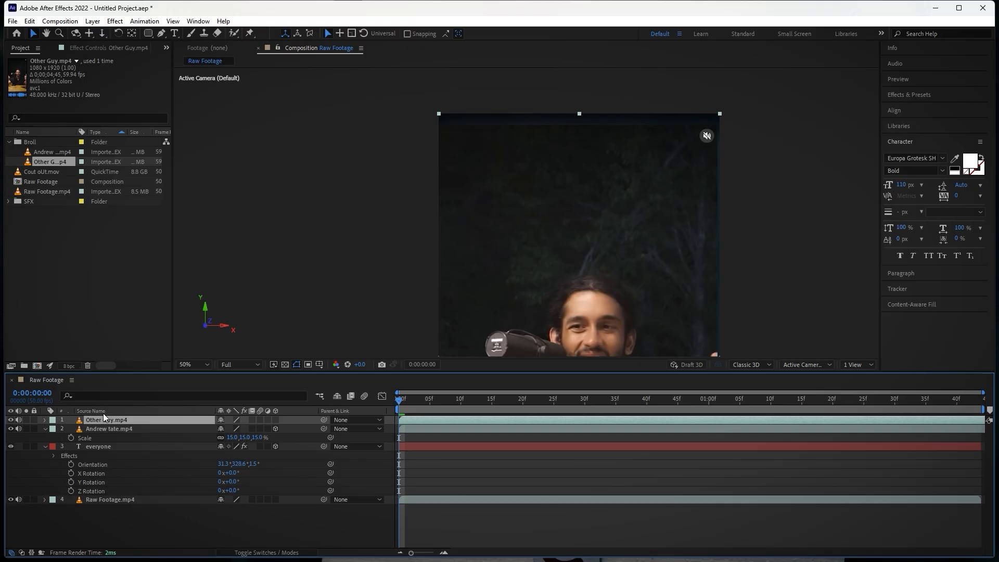
pyautogui.press('s')
pyautogui.click(237, 428)
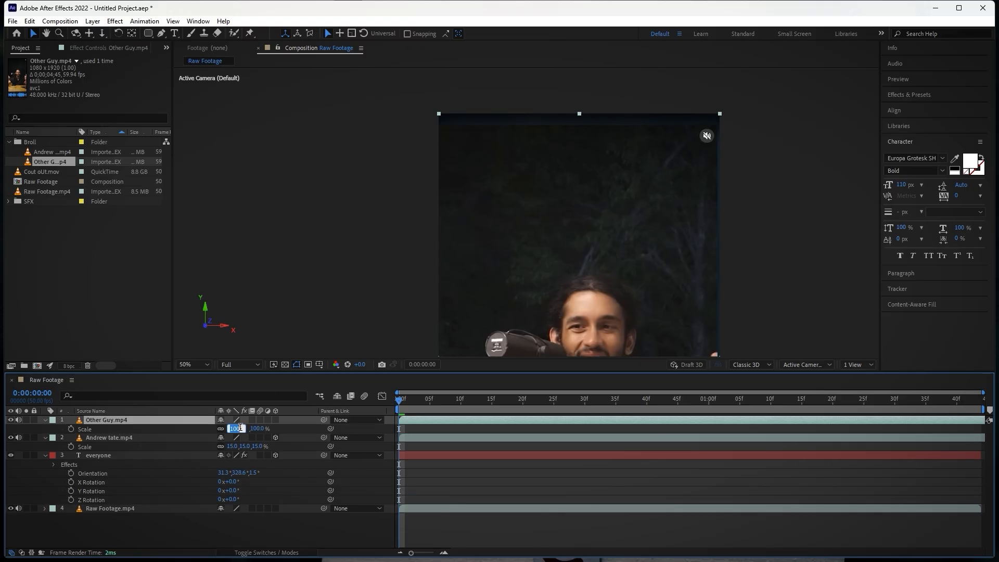
pyautogui.write('15')
pyautogui.press('Return')
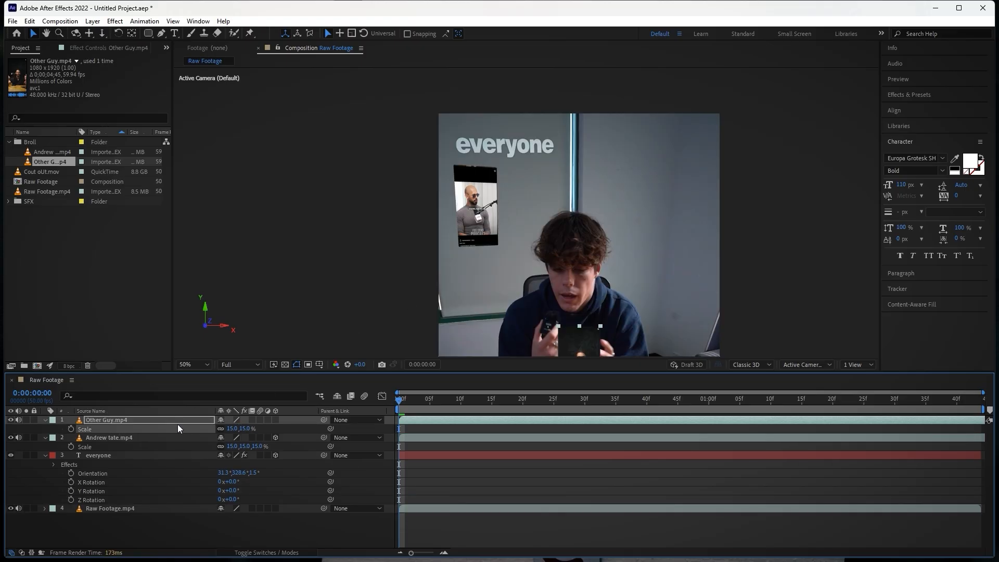
# Step: Show the Andrew tate.mp4 layer's rotation properties and make Other Guy.mp4 a 3D layer
pyautogui.click(182, 423)
pyautogui.click(125, 441)
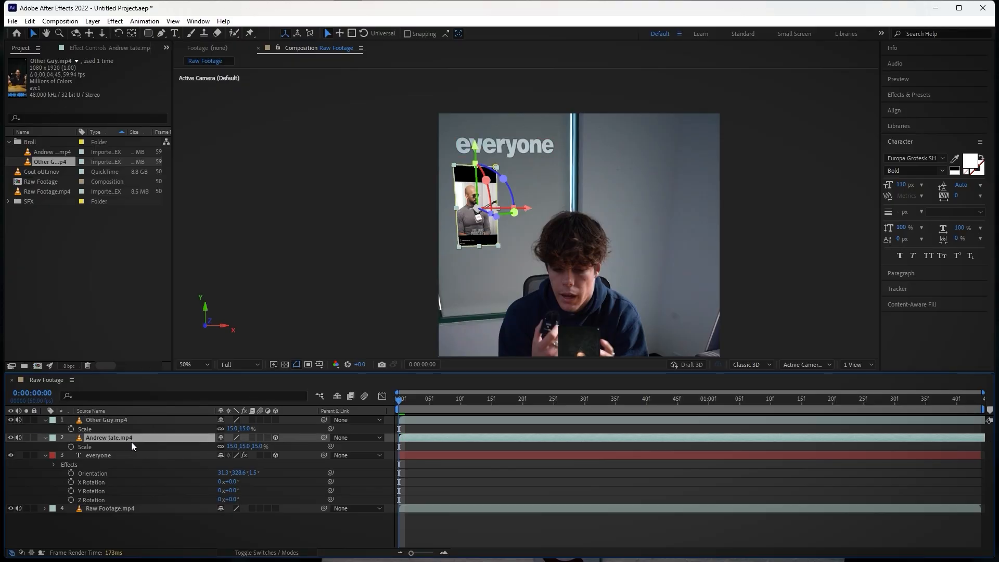
pyautogui.press('r')
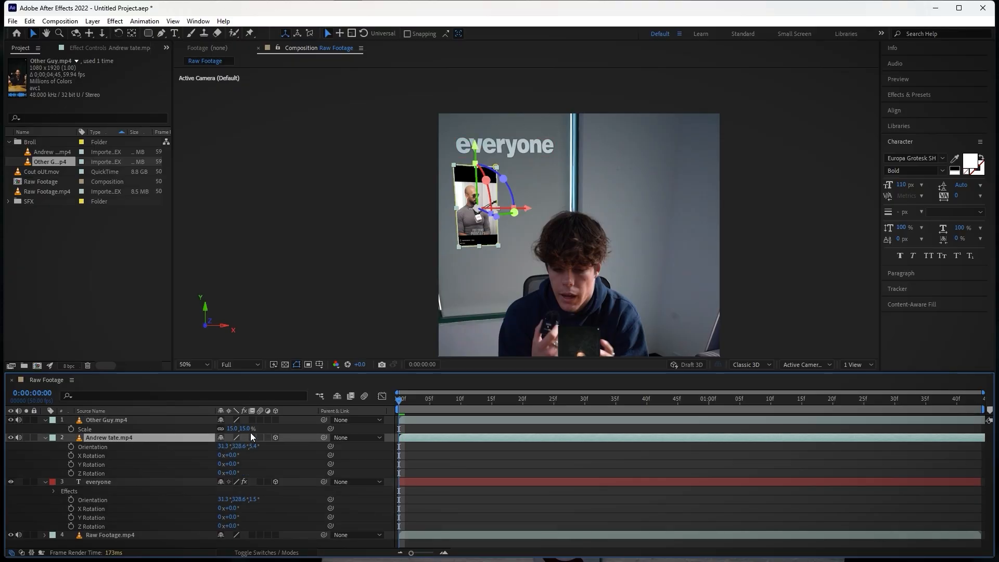
pyautogui.click(275, 419)
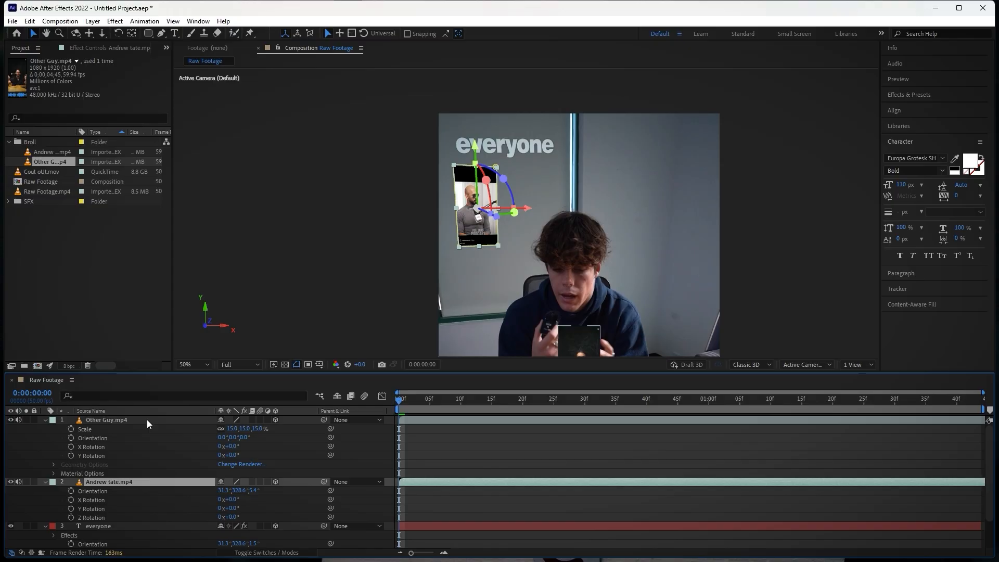
# Step: Copy the Andrew tate.mp4 layer's orientation onto Other Guy.mp4 and place that clip on the wall just right of the Andrew tate clip
pyautogui.click(117, 492)
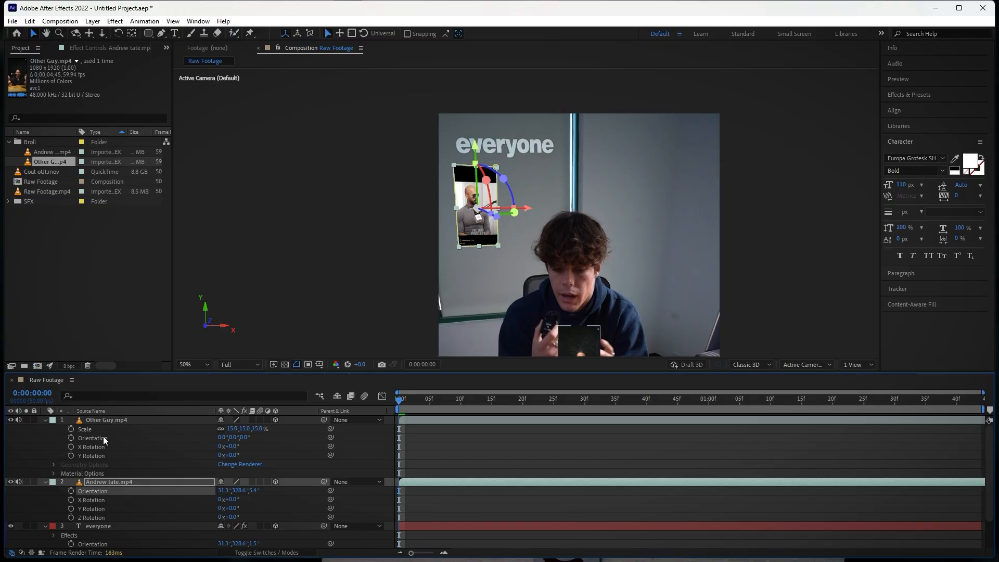
pyautogui.click(119, 438)
pyautogui.hotkey('ctrl', 'v')
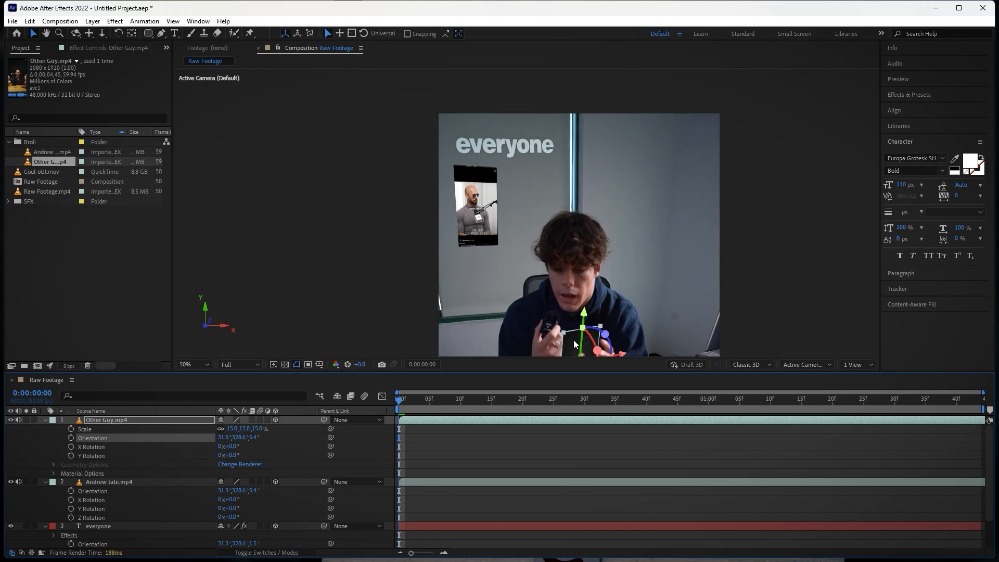
pyautogui.moveTo(571, 302); pyautogui.dragTo(516, 184)
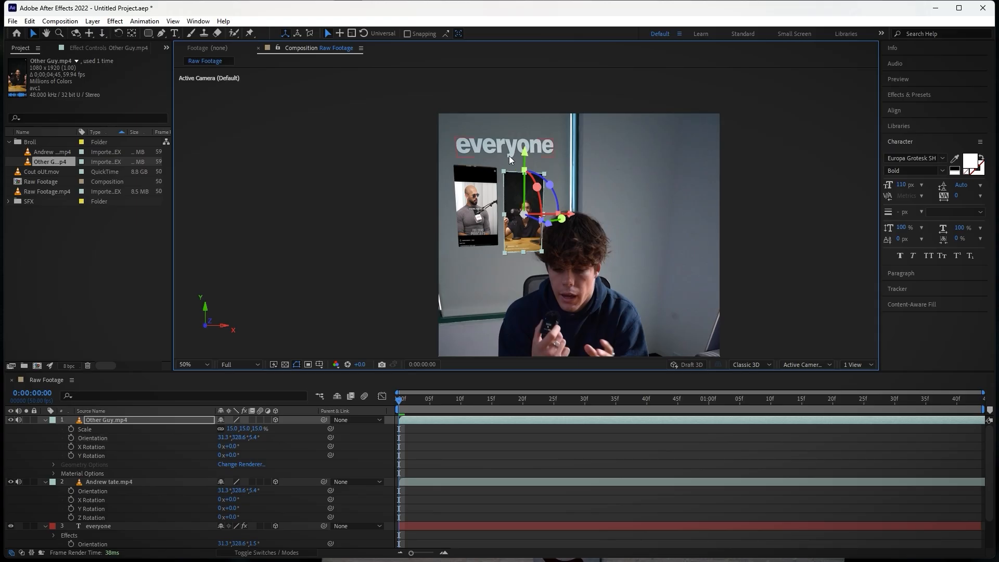
# Step: Tilt the Andrew tate.mp4 clip around its X axis to an orientation of about 26.4°, 328.3°, 5.0°, and deselect it
pyautogui.click(483, 193)
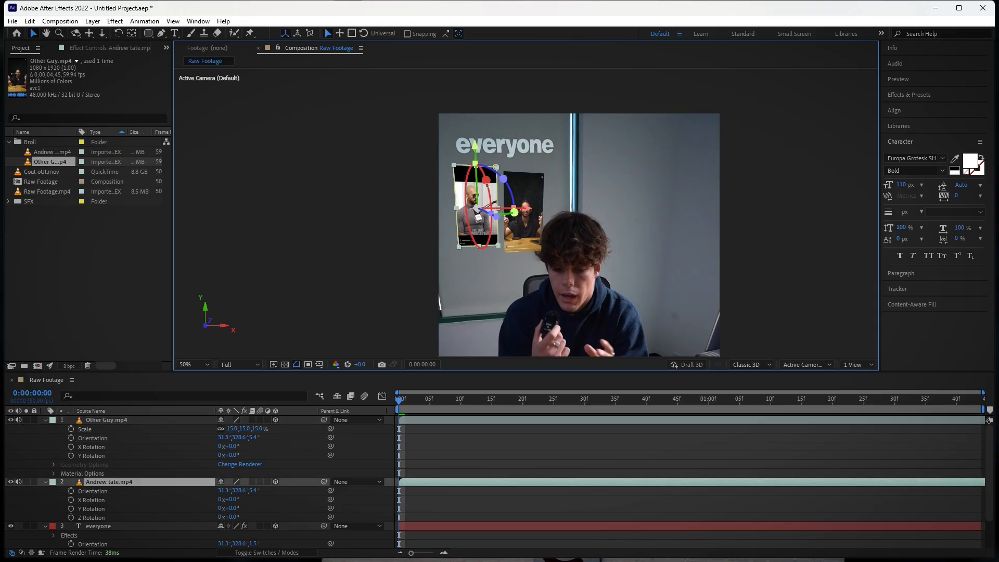
pyautogui.moveTo(484, 180); pyautogui.dragTo(494, 174)
pyautogui.click(758, 145)
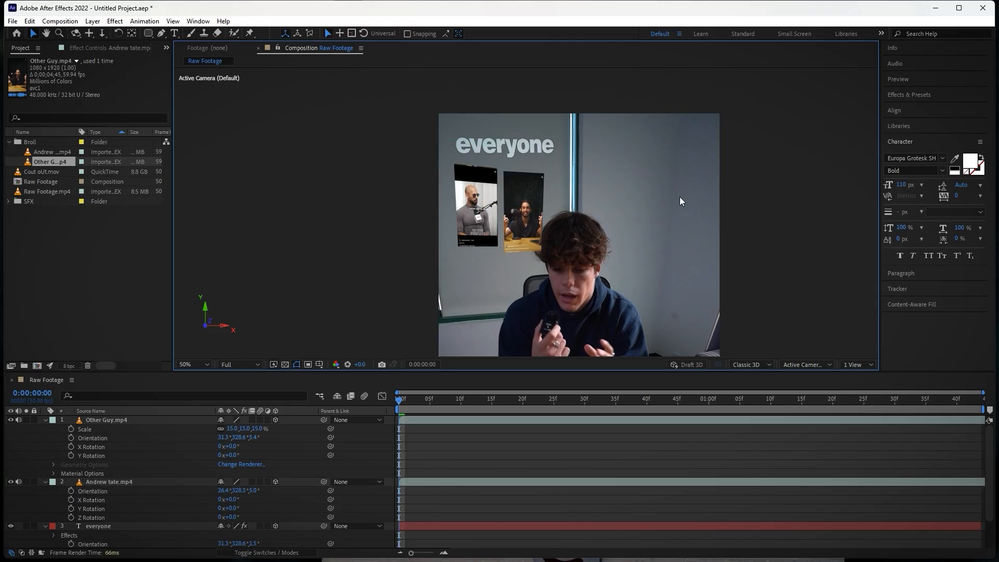
# Step: Inspect the Andrew tate and Other Guy clips up close and from afar for how well they match the wall's perspective
pyautogui.scroll(-2, 738, 165)
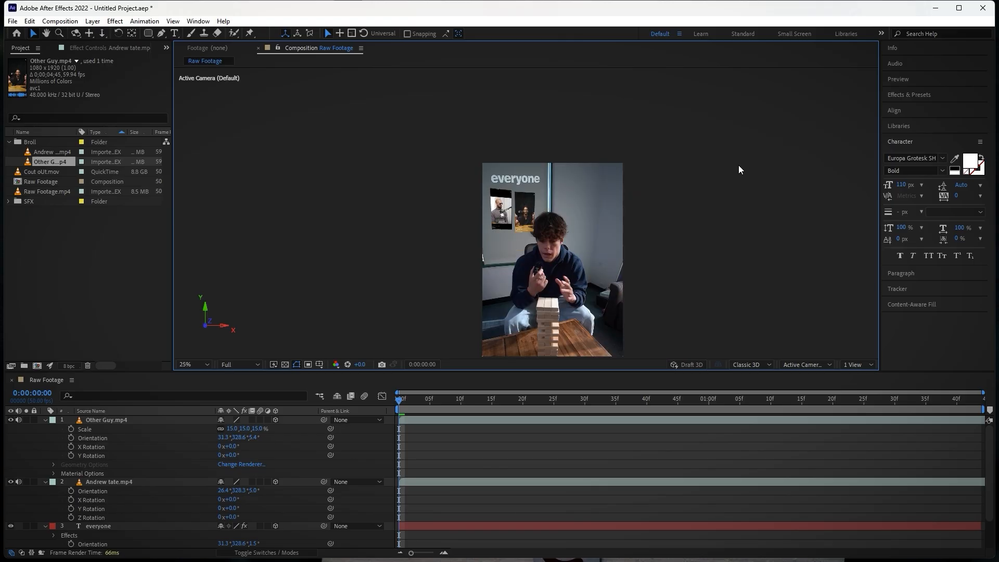
pyautogui.scroll(2, 607, 238)
pyautogui.press('.')
pyautogui.press('.')
pyautogui.press('.')
pyautogui.press('.')
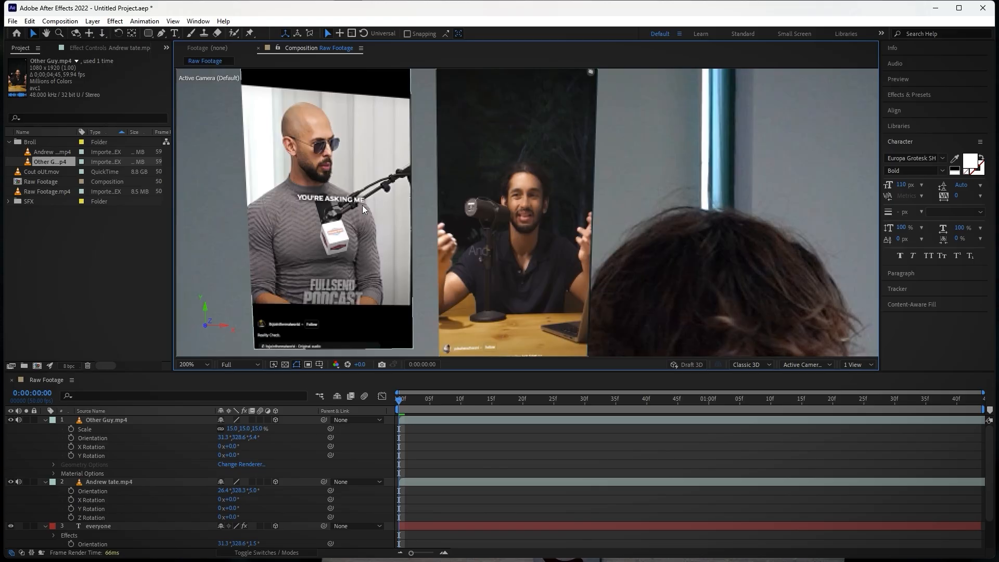
pyautogui.moveTo(351, 196); pyautogui.dragTo(489, 259)
pyautogui.click(465, 230)
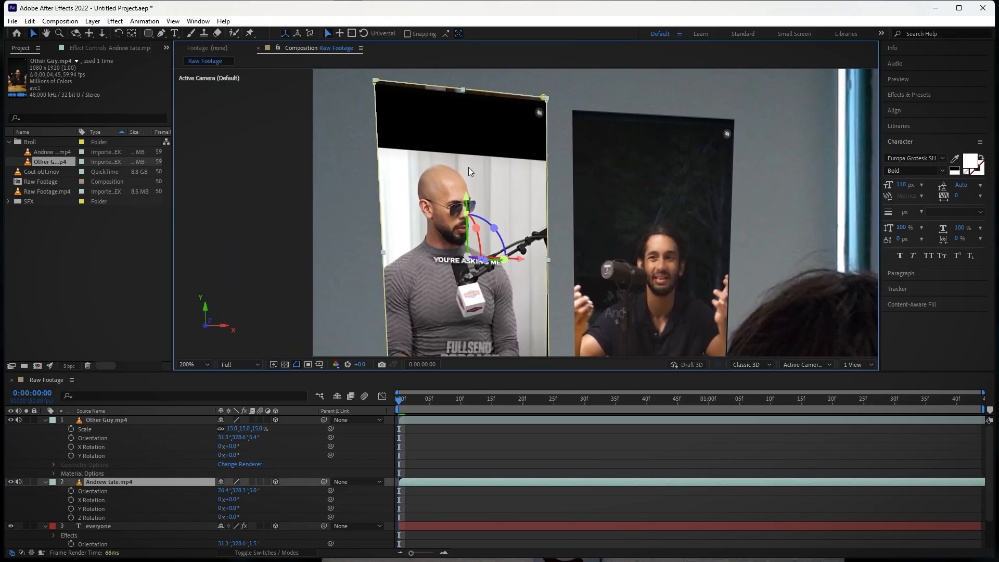
pyautogui.scroll(-1, 469, 167)
pyautogui.doubleClick(452, 165)
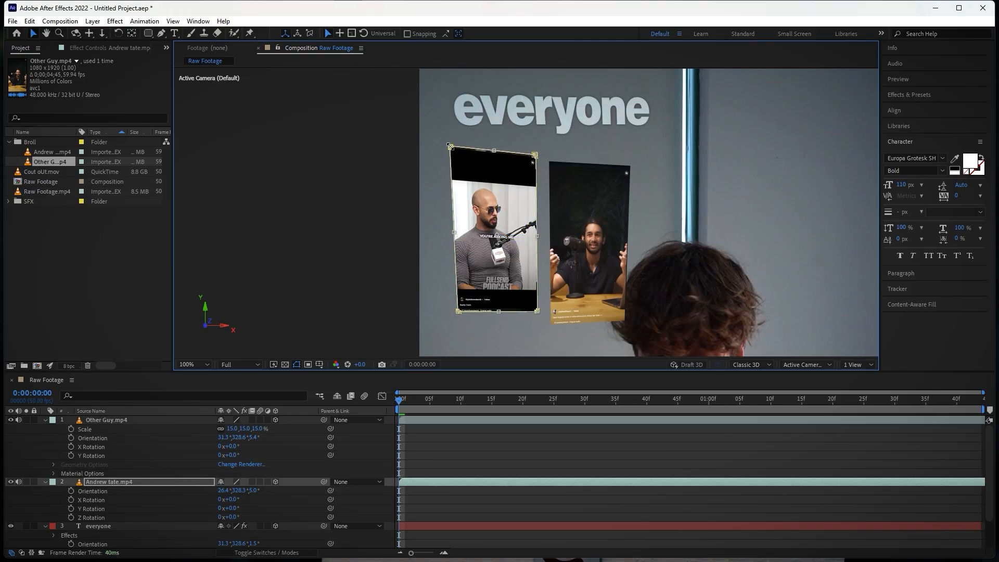
pyautogui.click(440, 226)
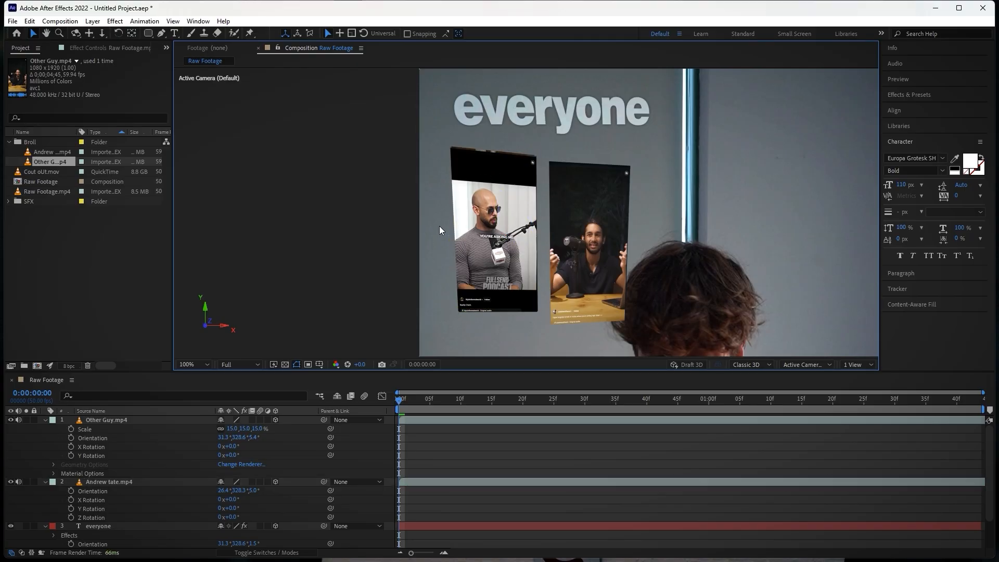
# Step: Try rotating the Andrew tate.mp4 clip around its X axis and undo its recent rotation changes
pyautogui.click(509, 269)
pyautogui.moveTo(509, 271); pyautogui.dragTo(488, 324)
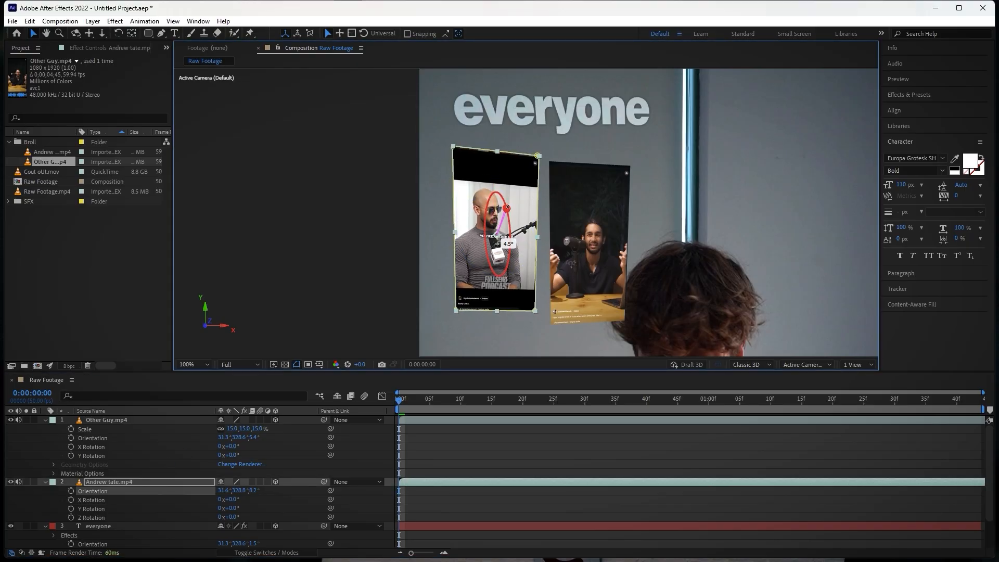
pyautogui.click(613, 217)
pyautogui.hotkey('ctrl', 'z')
pyautogui.click(374, 224)
pyautogui.scroll(-1, 377, 225)
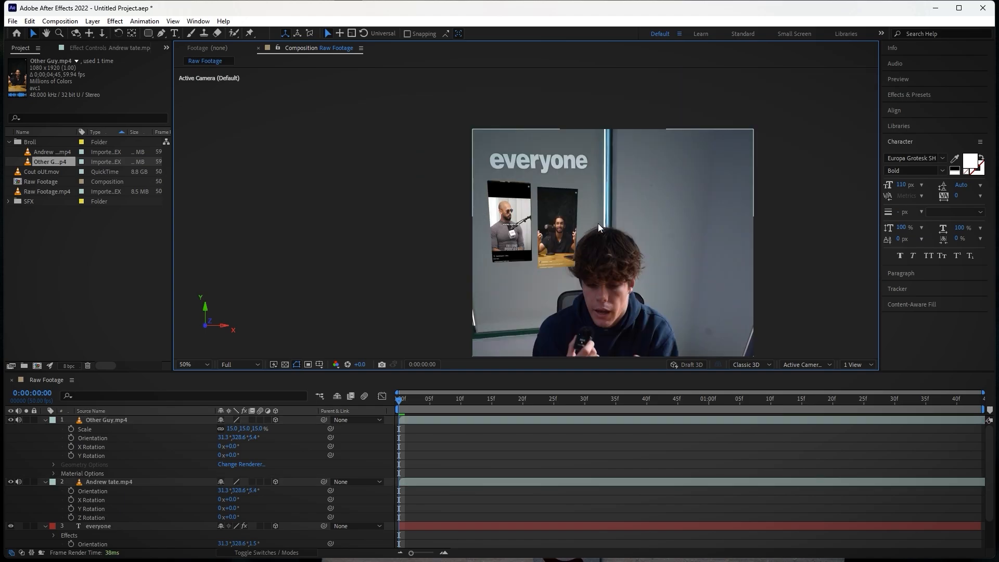
pyautogui.scroll(1, 539, 279)
# Step: Set the blending mode of both the Andrew tate.mp4 and Other Guy.mp4 layers to Overlay
pyautogui.click(118, 482)
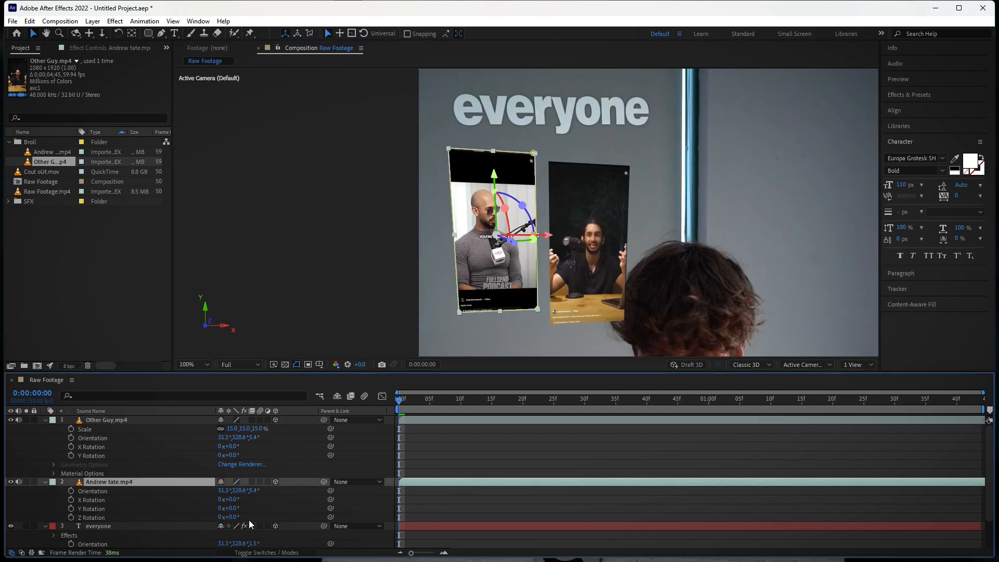
pyautogui.click(255, 552)
pyautogui.click(254, 480)
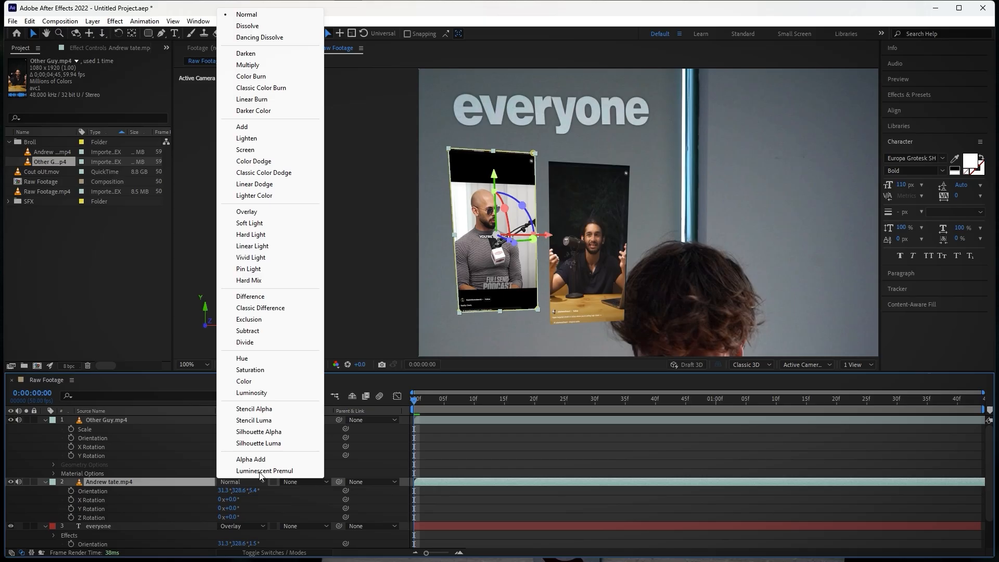
pyautogui.click(246, 211)
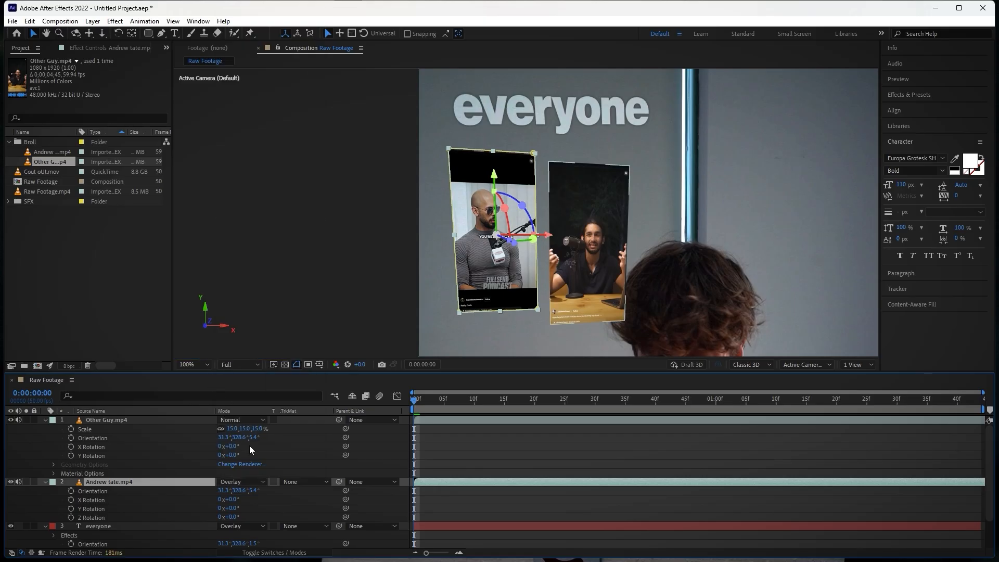
pyautogui.click(249, 420)
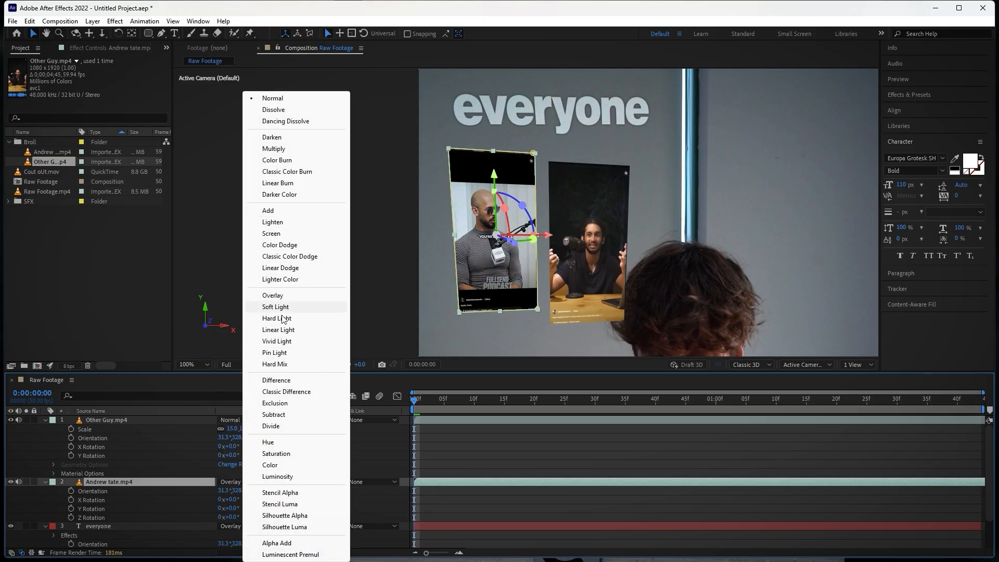
pyautogui.click(283, 297)
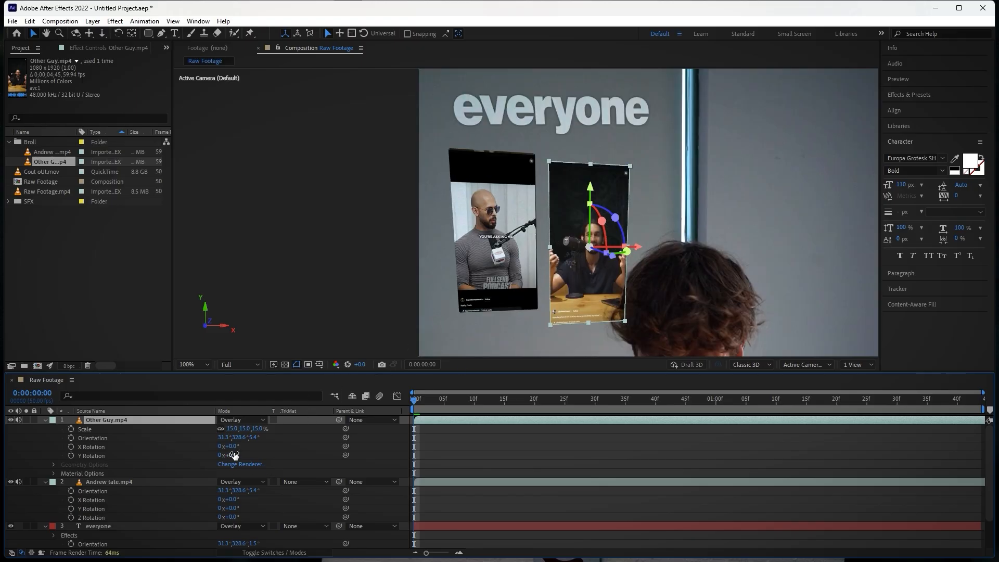
# Step: Try the Screen blending mode on the Other Guy.mp4 layer and undo it
pyautogui.click(238, 419)
pyautogui.click(271, 233)
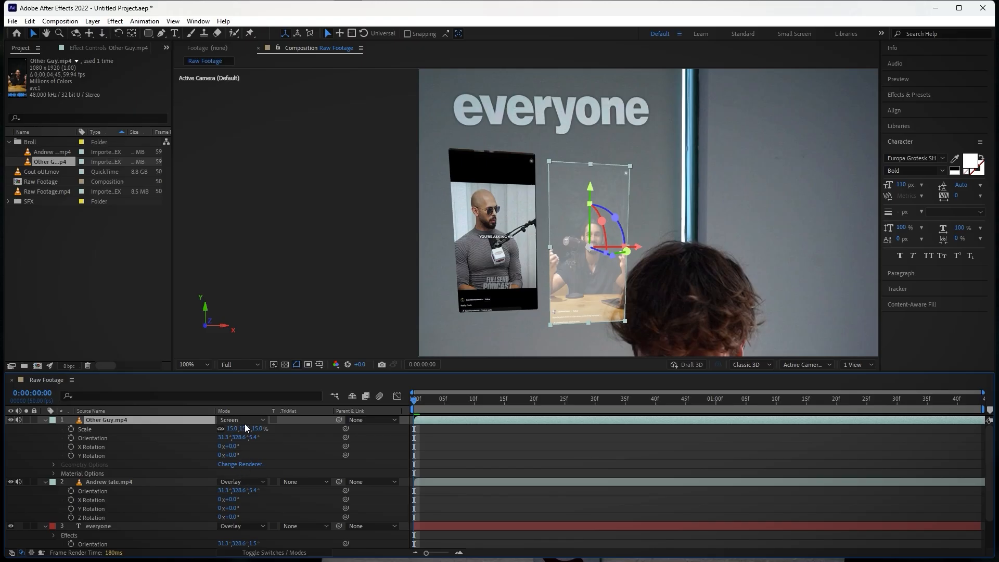
pyautogui.hotkey('ctrl', 'z')
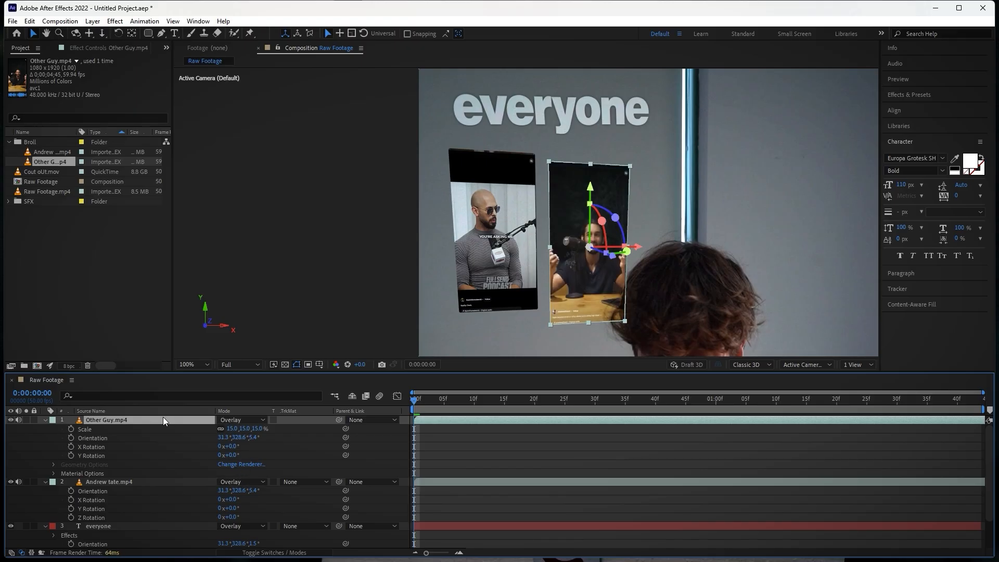
# Step: Reduce the opacity of the Other Guy.mp4 layer, trying 40% first and settling on 75%
pyautogui.press('t')
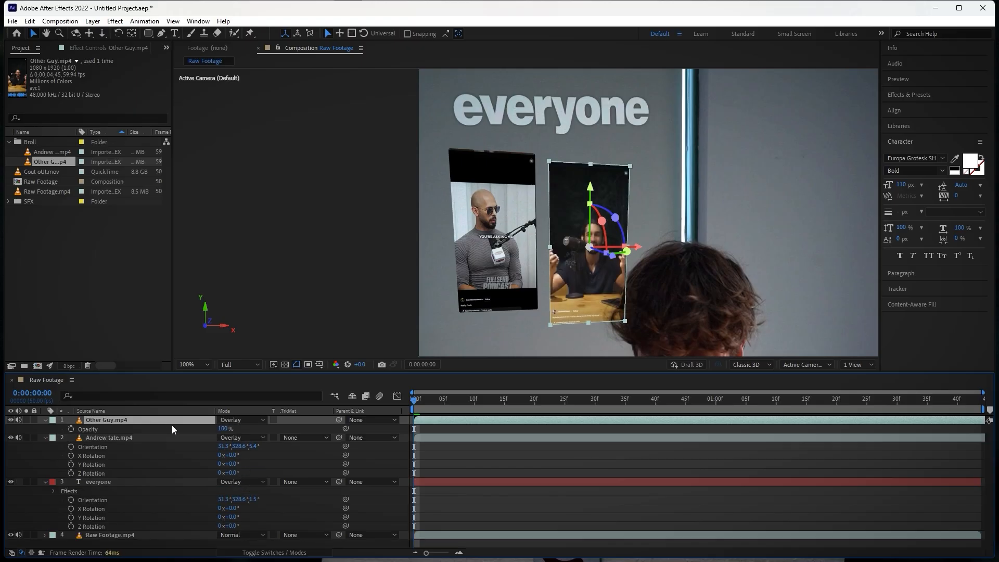
pyautogui.click(225, 429)
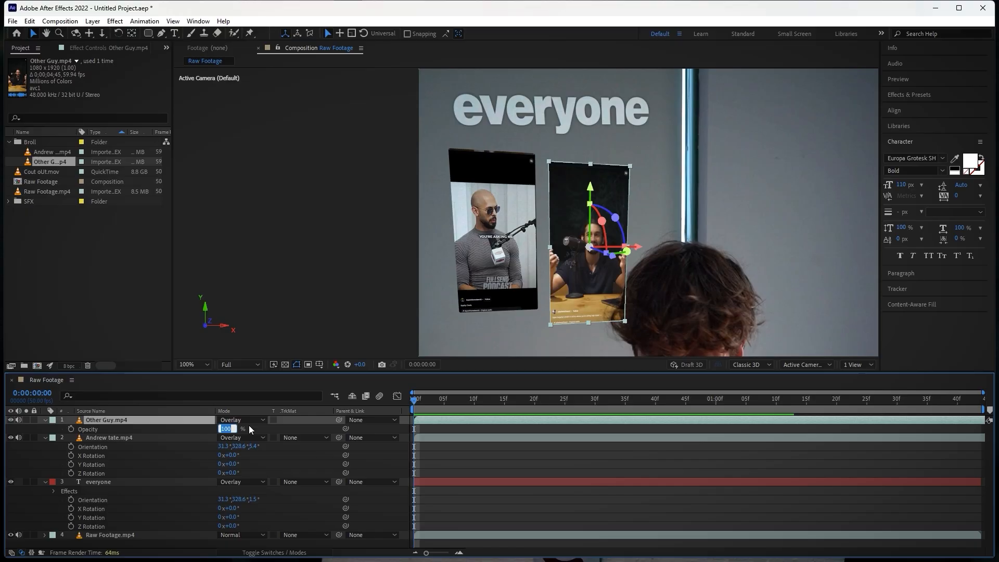
pyautogui.write('40')
pyautogui.press('Return')
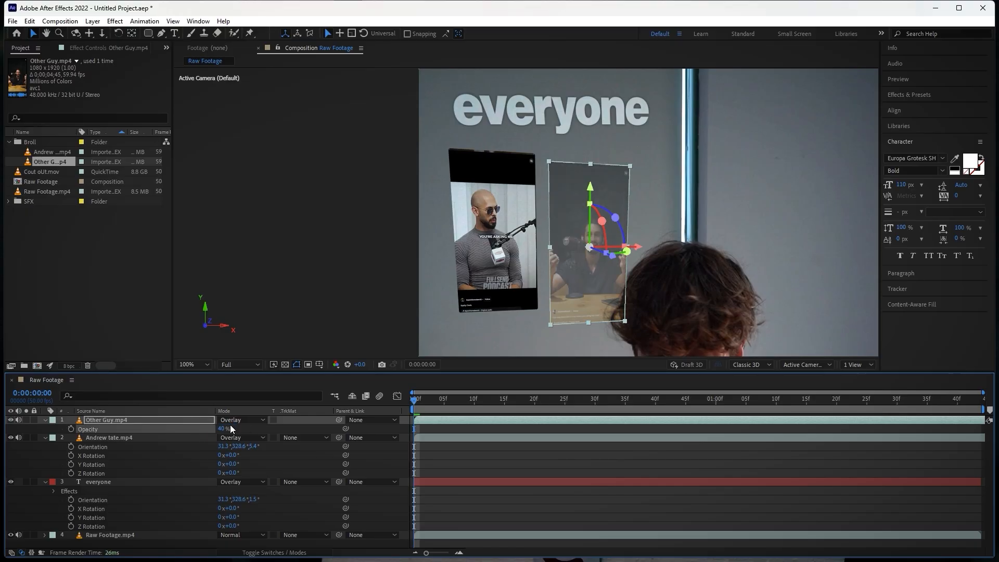
pyautogui.moveTo(227, 429); pyautogui.dragTo(237, 426)
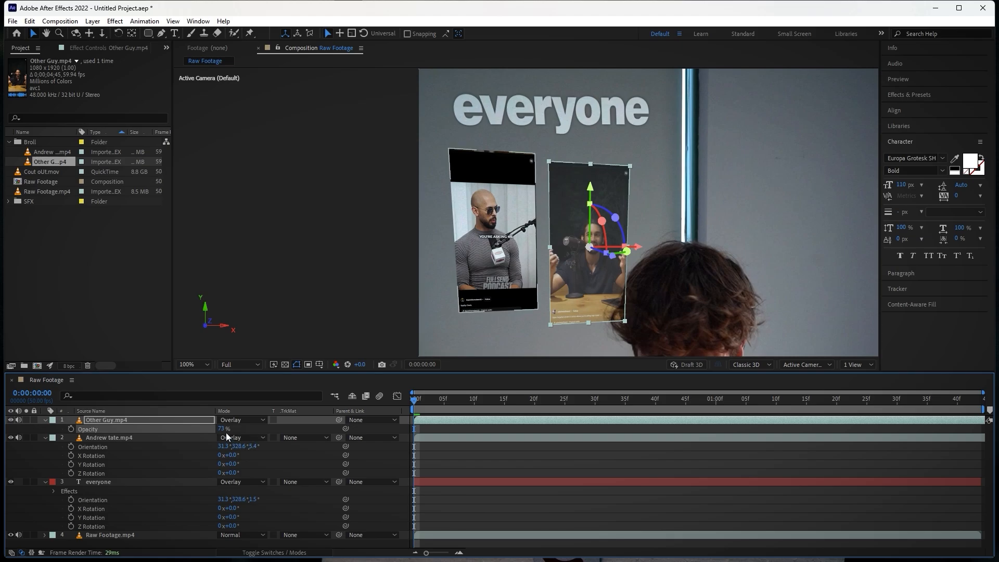
pyautogui.click(222, 427)
pyautogui.write('75')
pyautogui.press('Return')
# Step: Set the Andrew tate.mp4 layer's opacity to 75% and deselect it to check the blend with the wall
pyautogui.click(129, 437)
pyautogui.press('t')
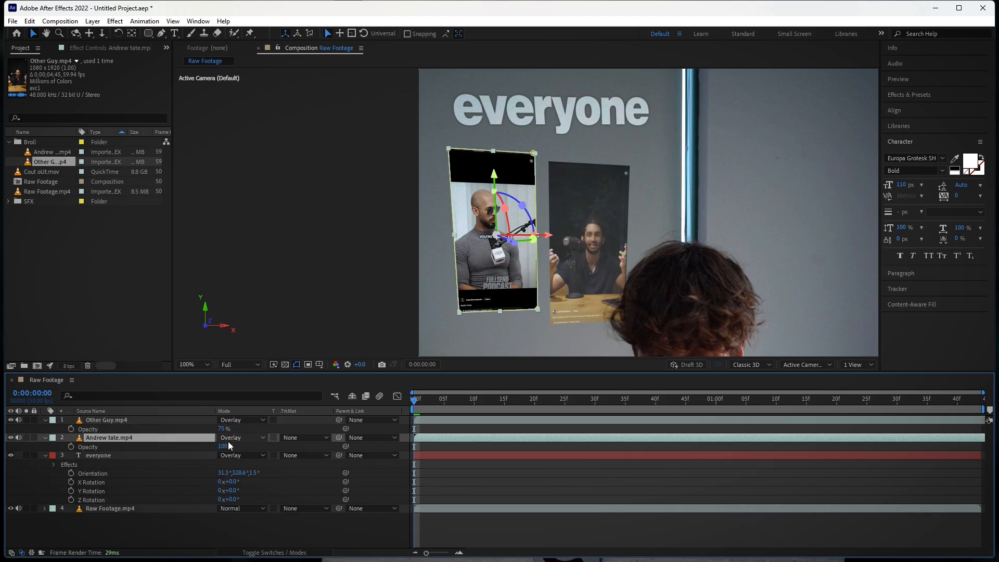
pyautogui.click(224, 447)
pyautogui.write('75')
pyautogui.press('Return')
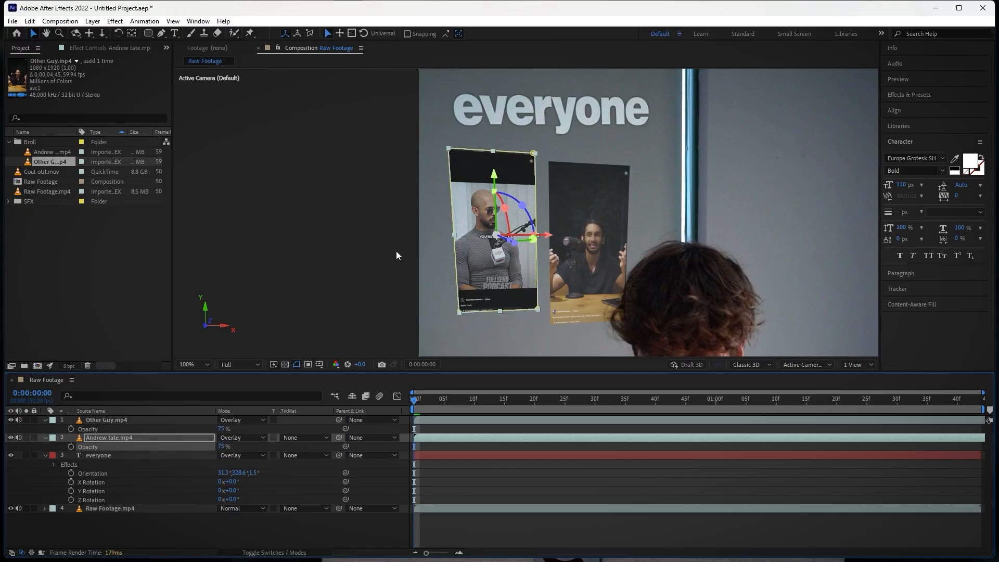
pyautogui.scroll(-2, 408, 195)
pyautogui.click(410, 228)
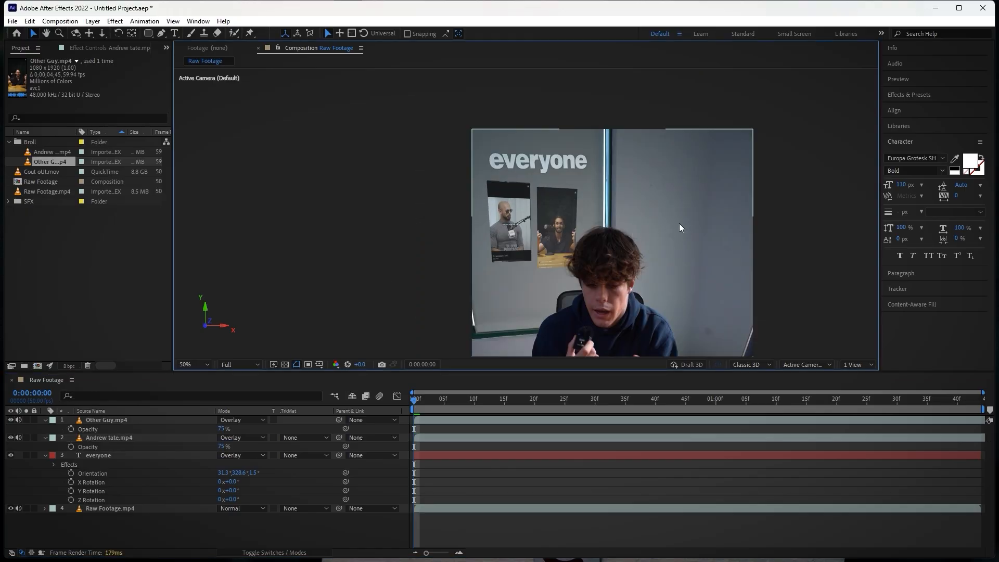
pyautogui.scroll(2, 675, 207)
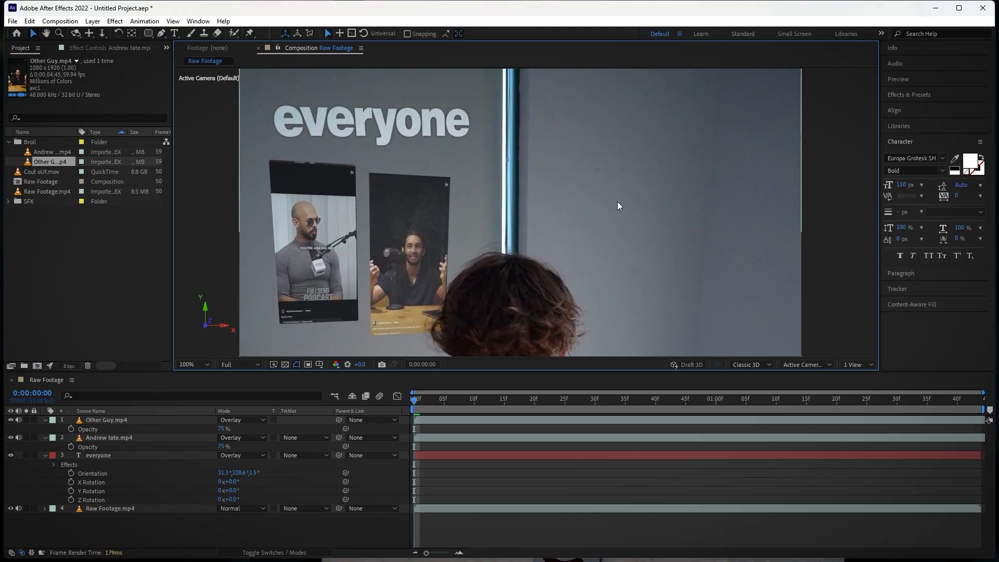
pyautogui.scroll(-2, 619, 205)
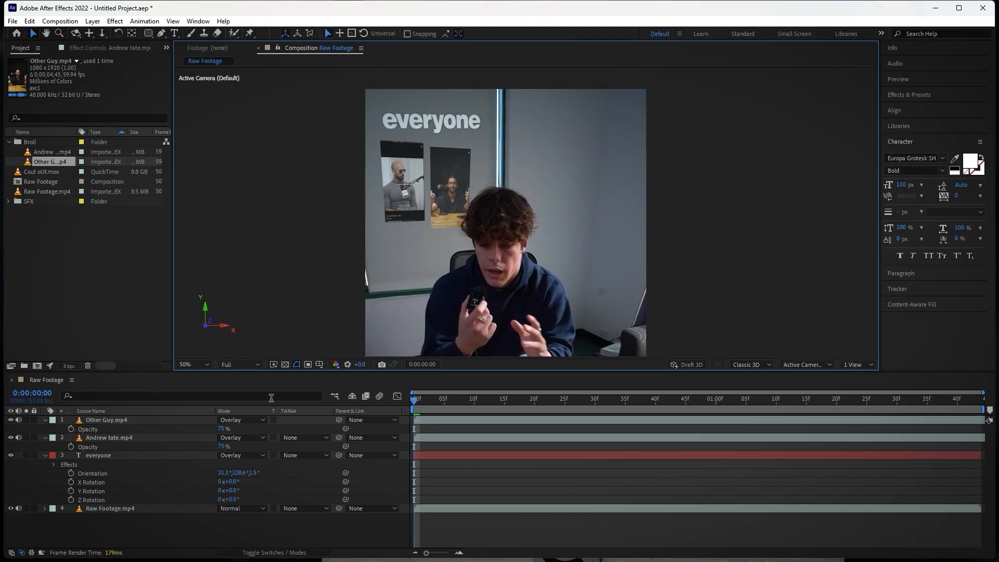
# Step: Duplicate the "everyone" text layer, bring the copy to the top of the layer stack and change its text to "is"
pyautogui.click(258, 453)
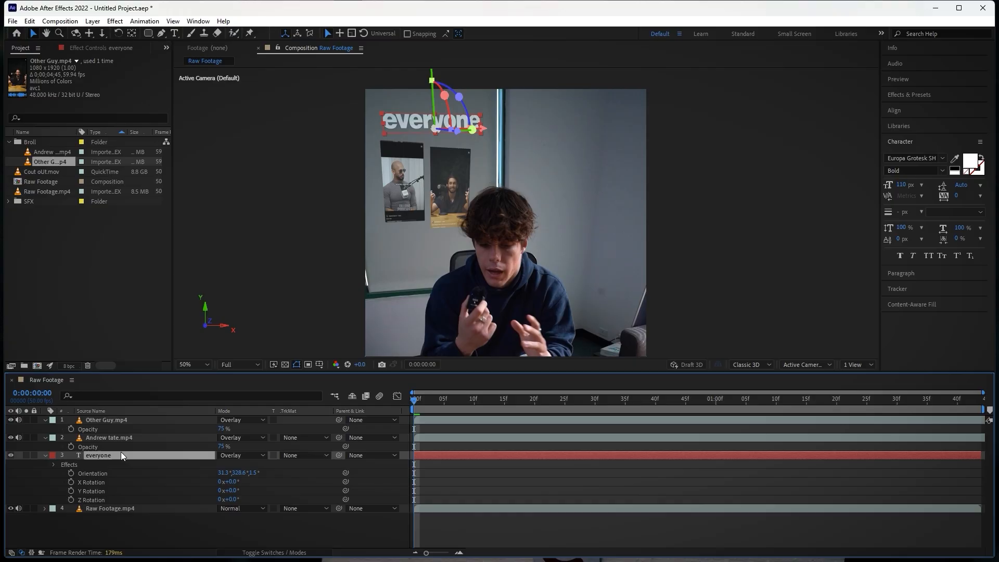
pyautogui.hotkey('ctrl', 'd')
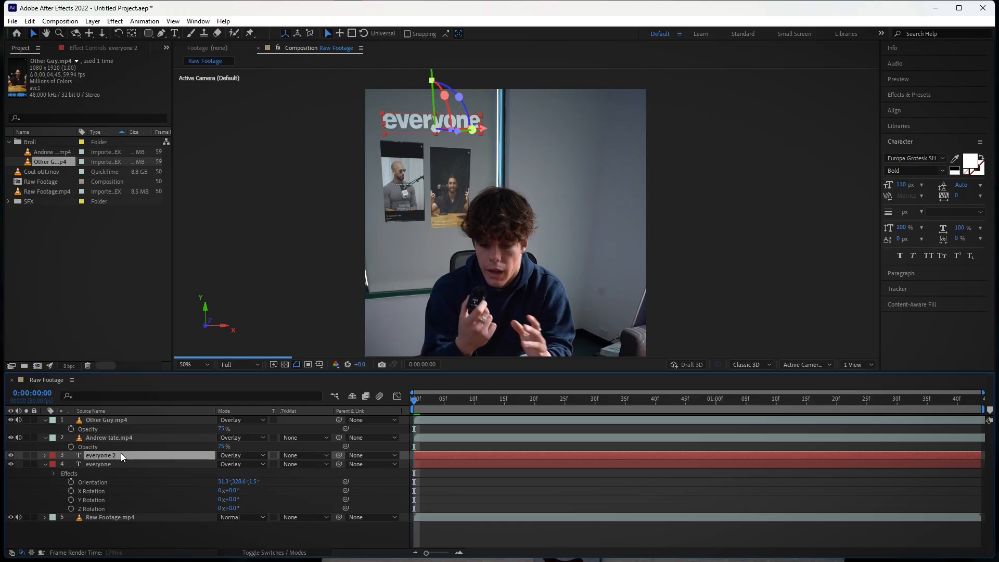
pyautogui.hotkey('ctrl', 'shift', ']')
pyautogui.doubleClick(130, 420)
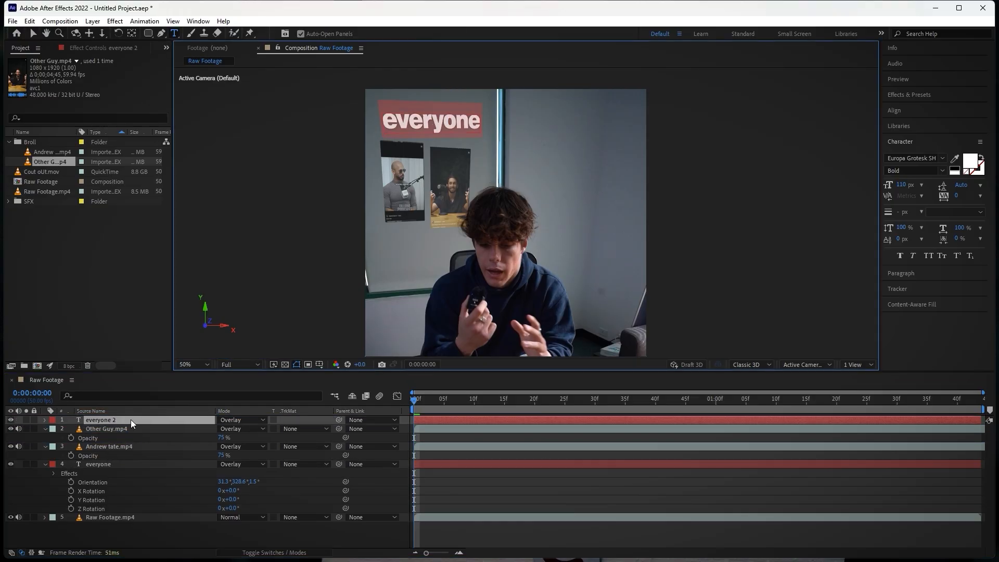
pyautogui.write('is')
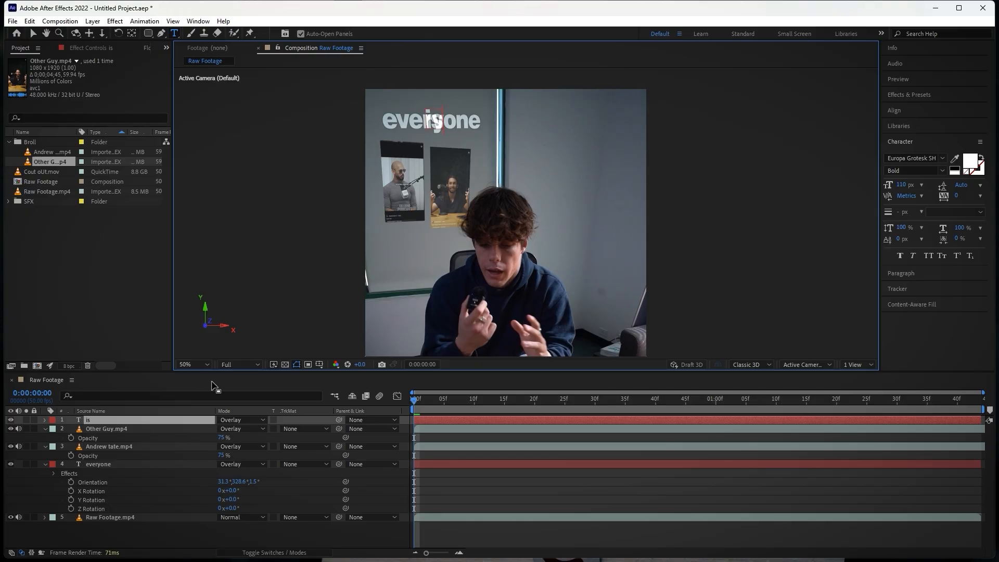
# Step: Move the "is" text below the "everyone" line and across onto the empty wall just right of the light strip
pyautogui.click(120, 420)
pyautogui.moveTo(411, 129); pyautogui.dragTo(418, 181)
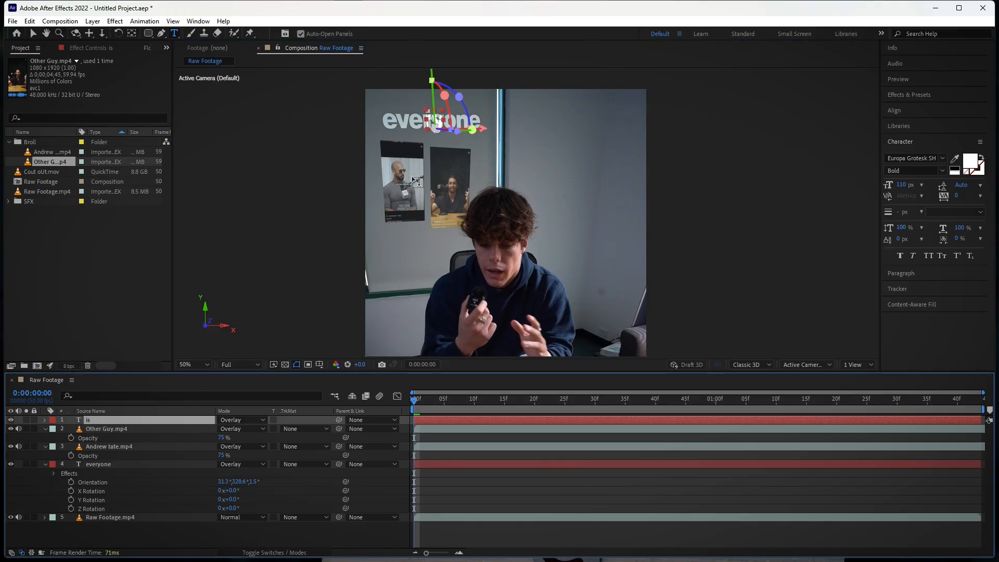
pyautogui.hotkey('shift', 'Down')
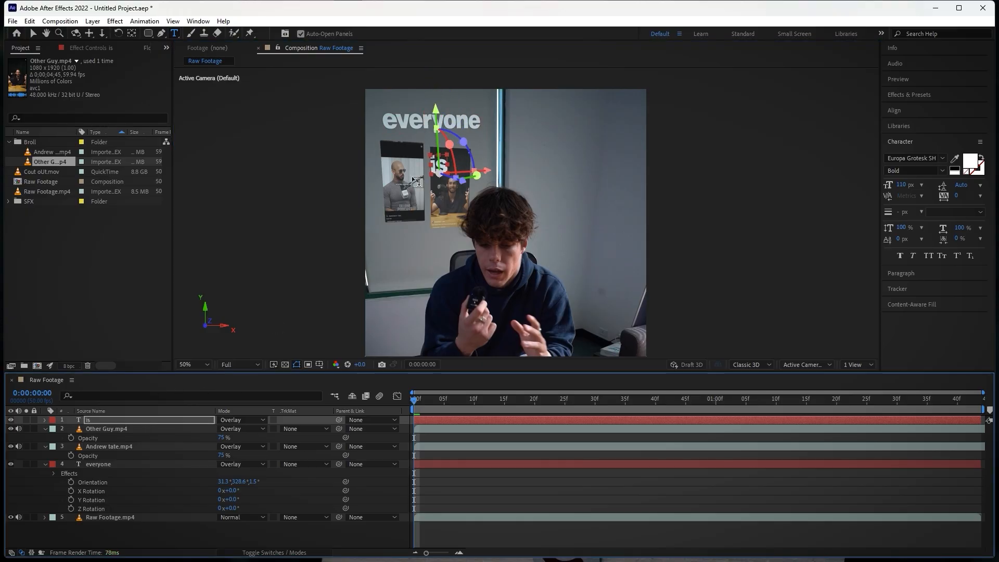
pyautogui.hotkey('shift', 'Right')
pyautogui.hotkey('shift', 'Right')
pyautogui.hotkey('shift', 'Right')
pyautogui.hotkey('shift', 'Right')
pyautogui.hotkey('shift', 'Right')
pyautogui.hotkey('shift', 'Right')
pyautogui.hotkey('shift', 'Right')
pyautogui.hotkey('shift', 'Right')
pyautogui.hotkey('shift', 'Right')
pyautogui.hotkey('shift', 'Right')
pyautogui.hotkey('shift', 'Right')
pyautogui.hotkey('shift', 'Right')
pyautogui.hotkey('shift', 'Right')
pyautogui.hotkey('shift', 'Right')
pyautogui.hotkey('shift', 'Right')
pyautogui.hotkey('shift', 'Right')
pyautogui.hotkey('shift', 'Right')
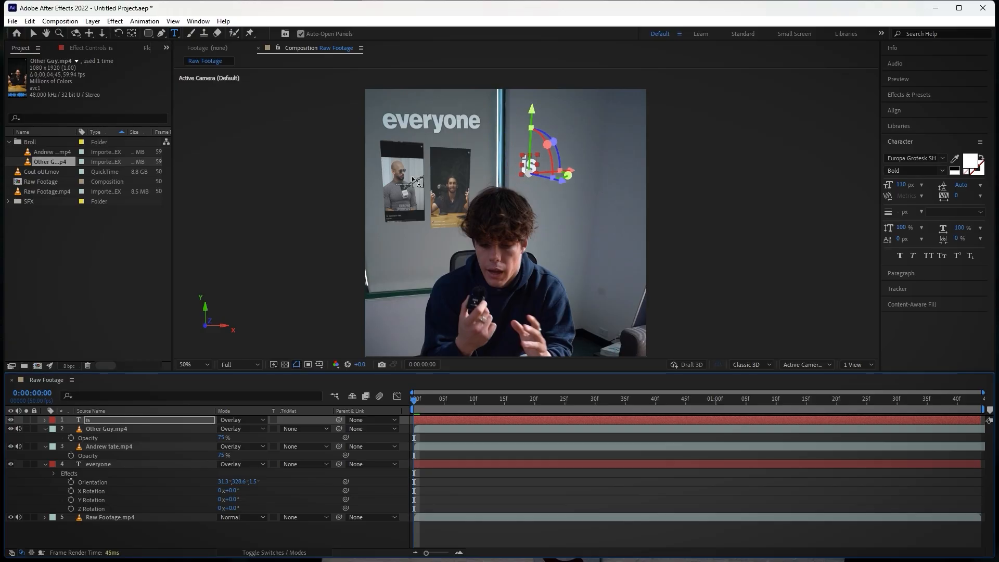
# Step: Change the font of the "is" text to Cream Cake
pyautogui.click(919, 94)
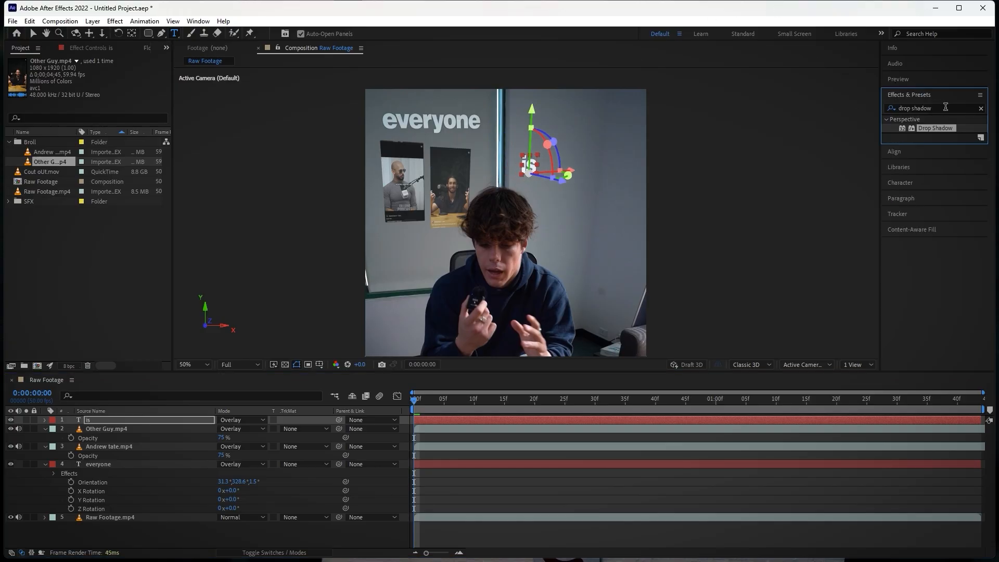
pyautogui.click(919, 182)
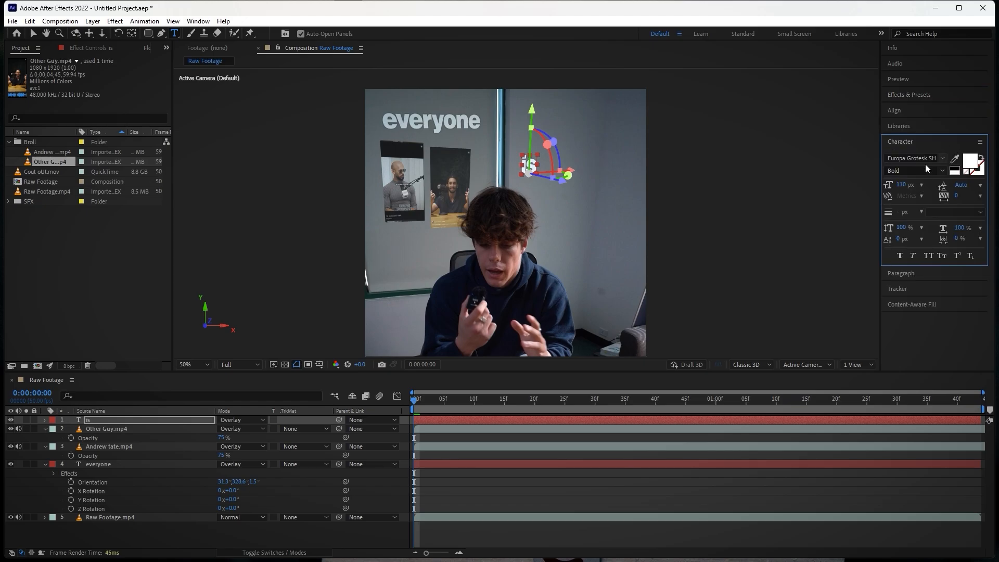
pyautogui.click(942, 160)
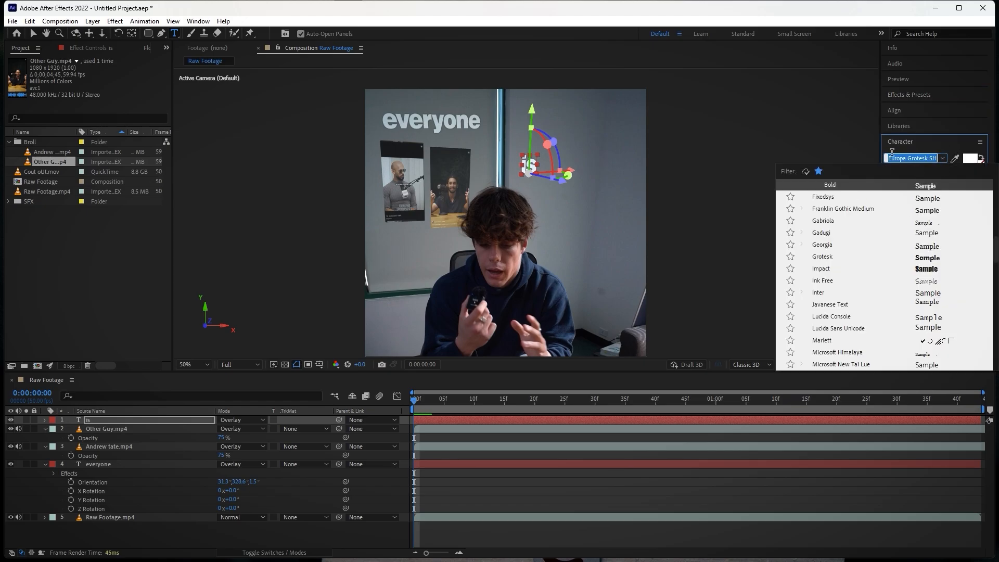
pyautogui.write('cream')
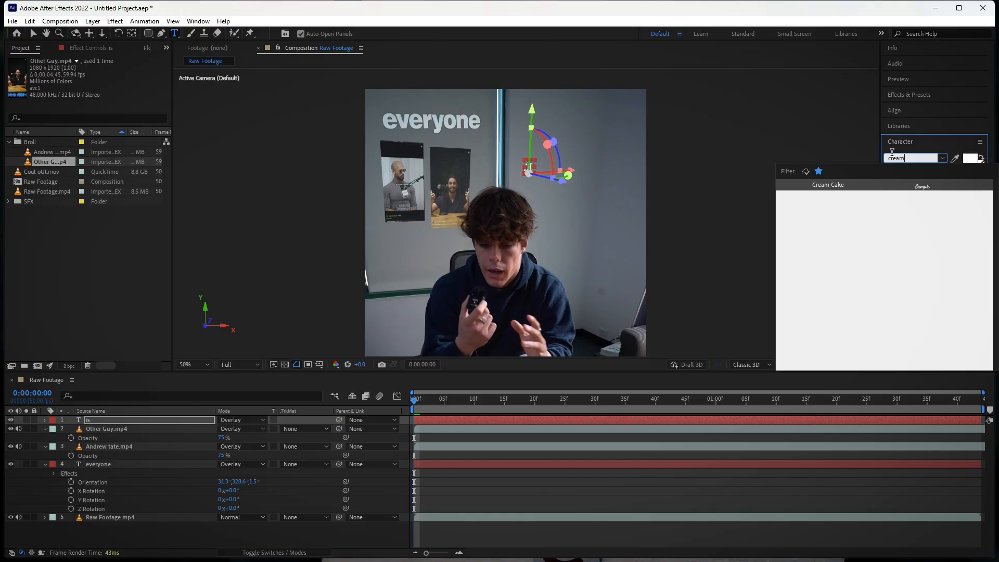
pyautogui.click(917, 185)
pyautogui.scroll(2, 595, 157)
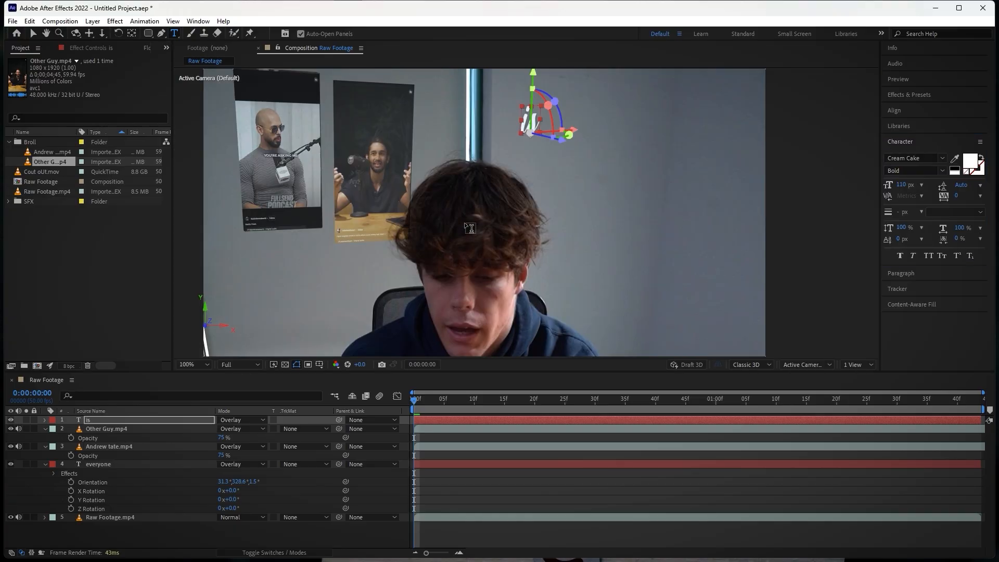
# Step: Shift the "is" text slightly further right along the wall, away from the light strip, and check its placement with the text deselected
pyautogui.moveTo(502, 233); pyautogui.dragTo(464, 330)
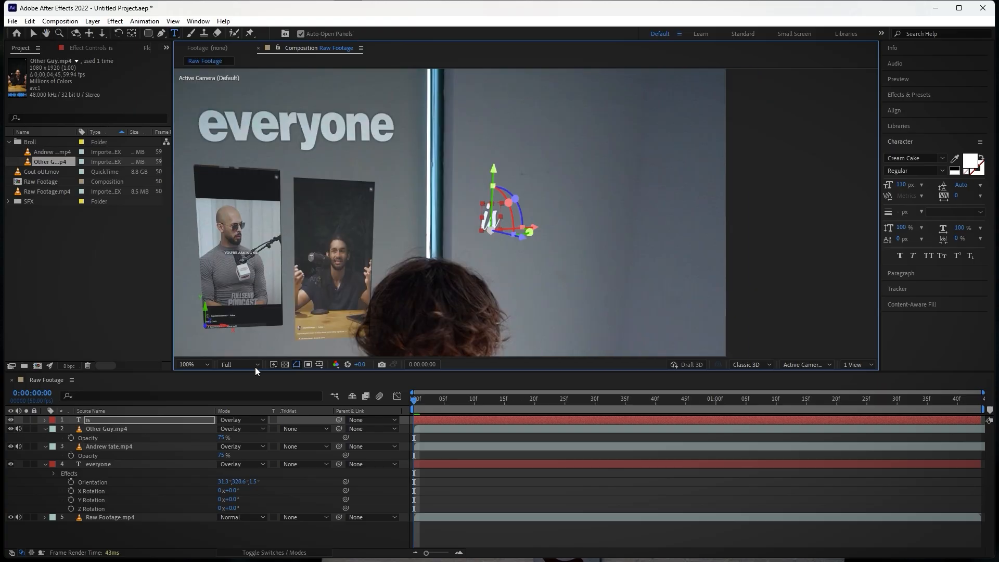
pyautogui.click(114, 421)
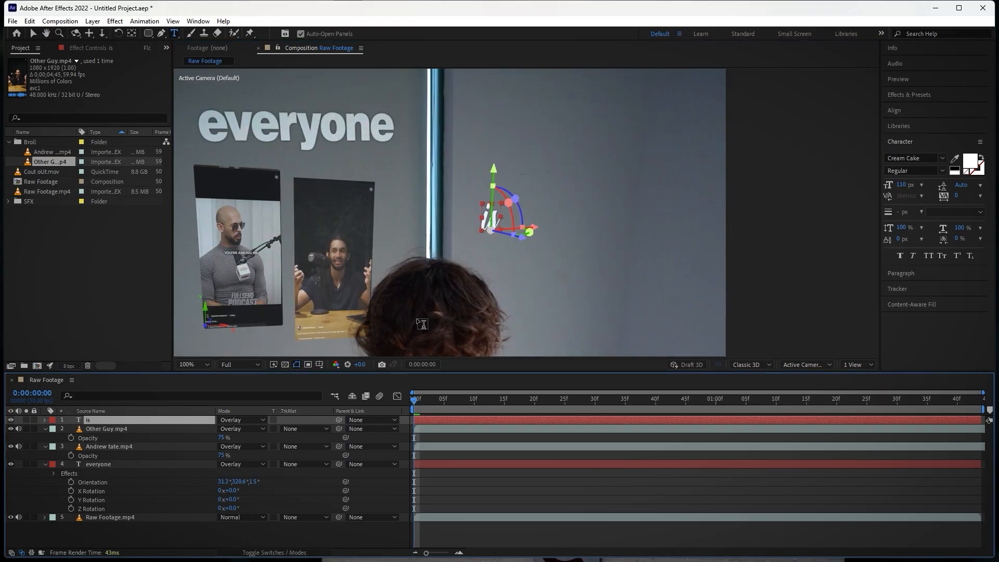
pyautogui.press('v')
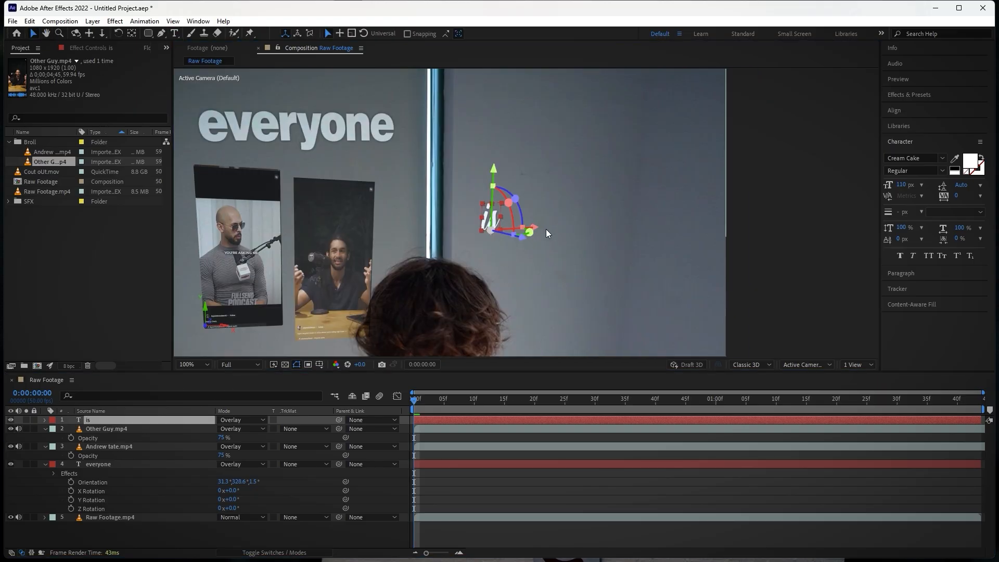
pyautogui.moveTo(539, 232)
pyautogui.mouseDown()
pyautogui.moveTo(572, 232)
pyautogui.moveTo(554, 236)
pyautogui.mouseUp()
pyautogui.click(643, 180)
pyautogui.scroll(-2, 599, 196)
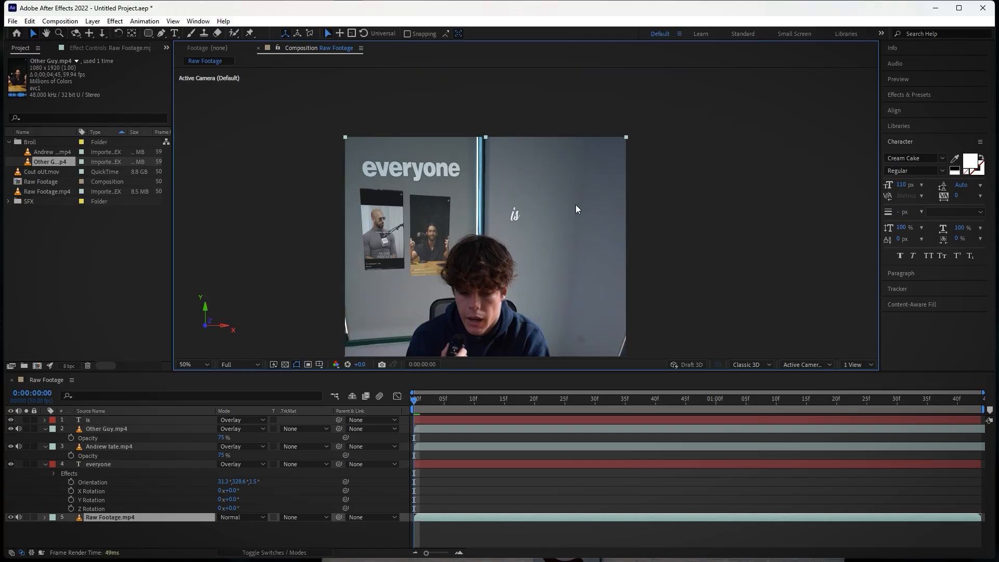
pyautogui.scroll(4, 556, 208)
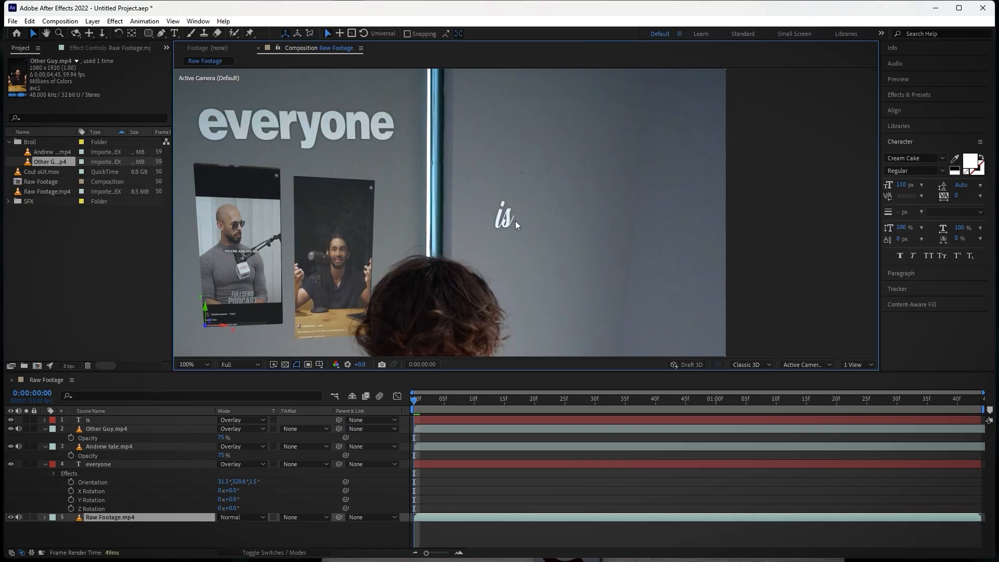
# Step: Rotate the "is" text slightly in 3D to fit the perspective of the wall beside the light strip
pyautogui.click(120, 420)
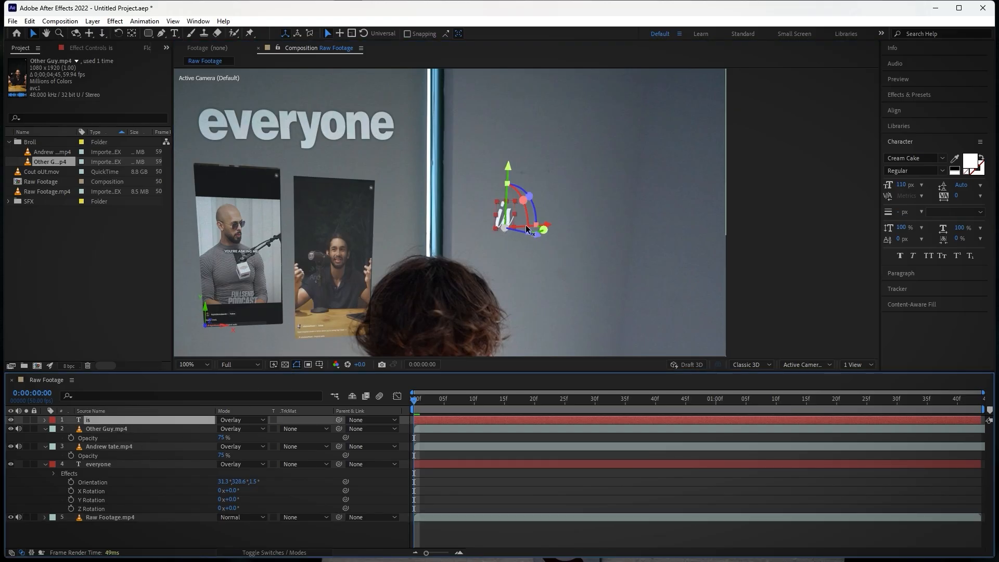
pyautogui.moveTo(543, 229); pyautogui.dragTo(521, 201)
pyautogui.moveTo(527, 195); pyautogui.dragTo(529, 196)
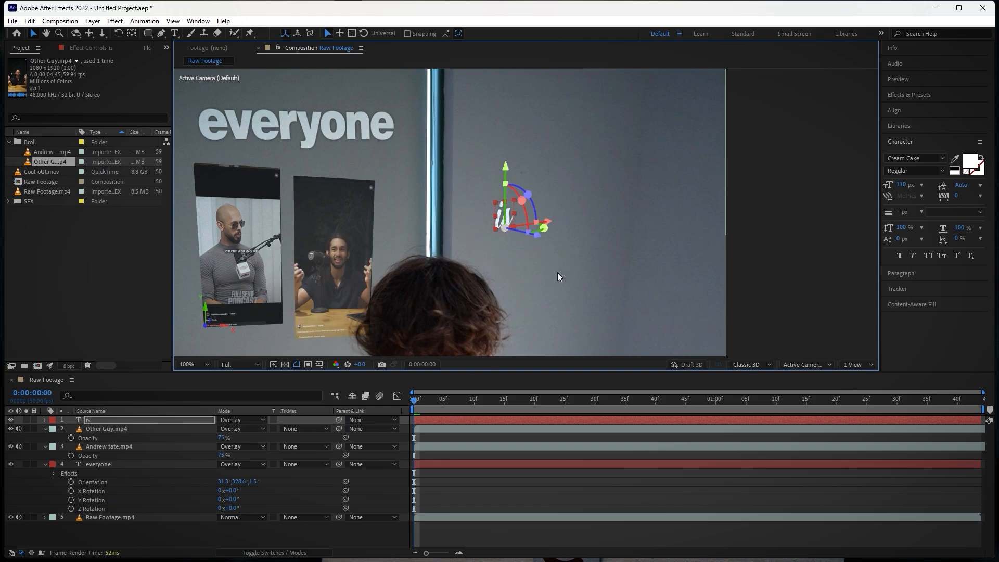
pyautogui.press(',')
# Step: Duplicate the "is" text layer and change the copy's text to "so..."
pyautogui.click(110, 422)
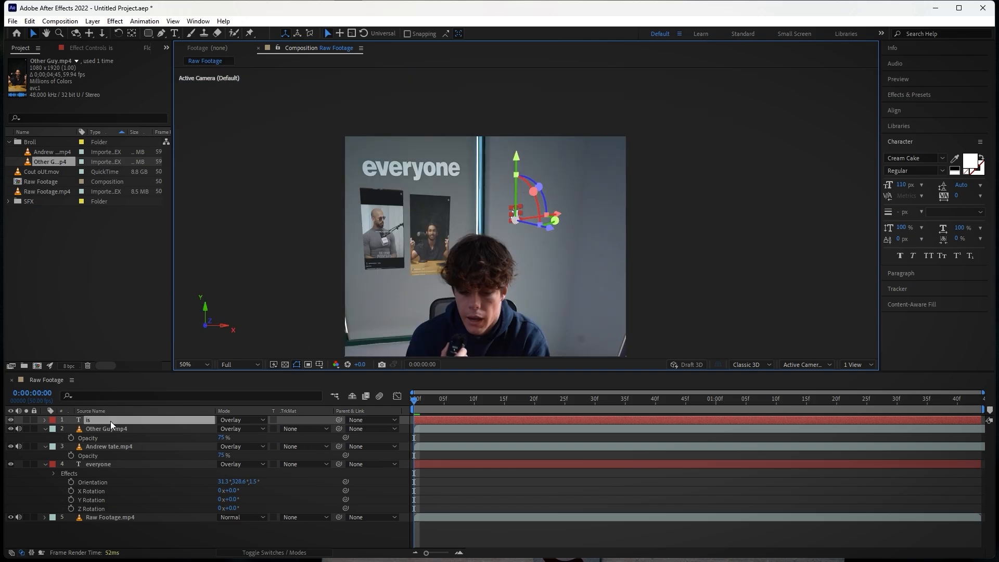
pyautogui.hotkey('ctrl', 'd')
pyautogui.hotkey('ctrl', 't')
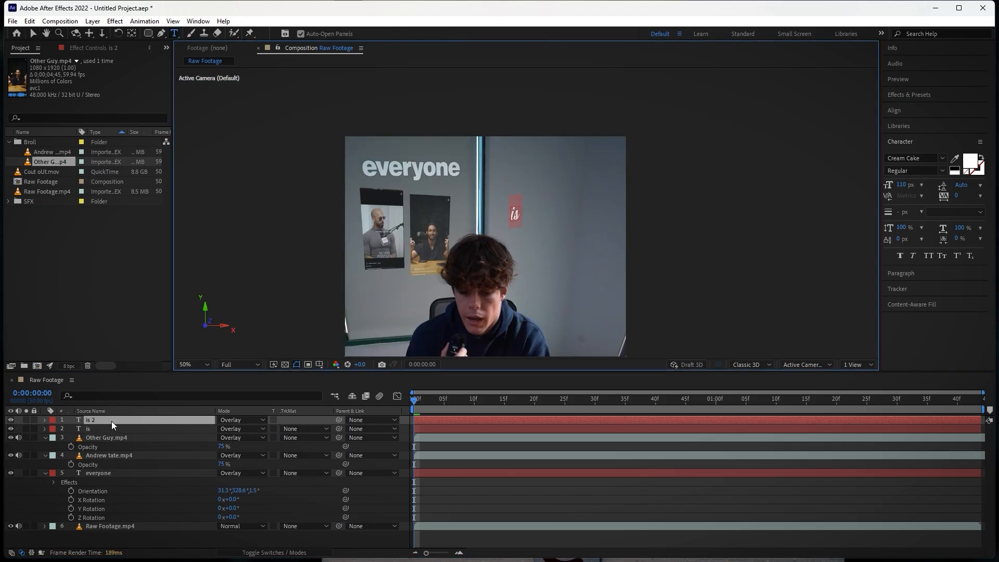
pyautogui.write('so...')
pyautogui.click(111, 420)
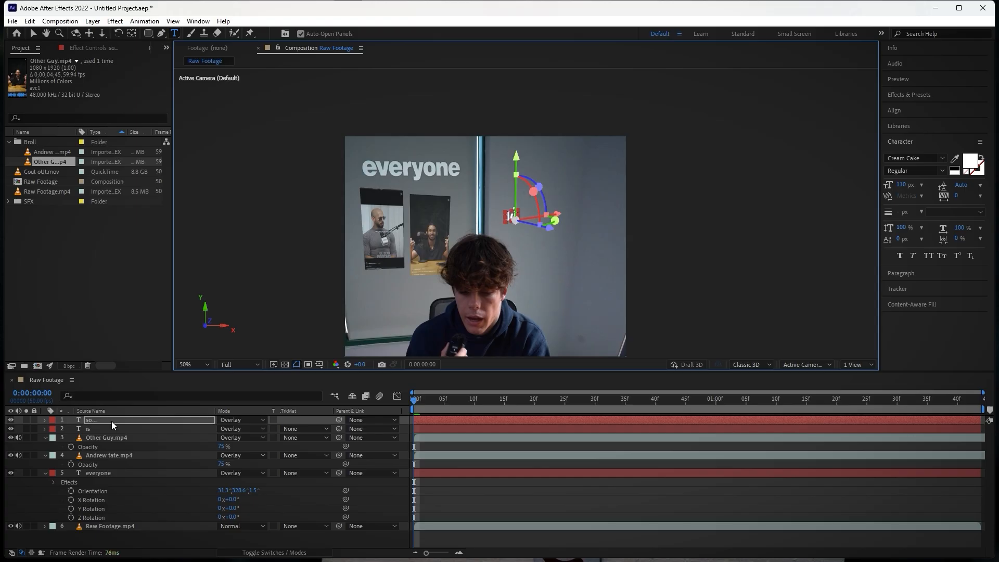
# Step: Move the "so..." text below and to the right of the "is" text on the wall
pyautogui.scroll(4, 525, 203)
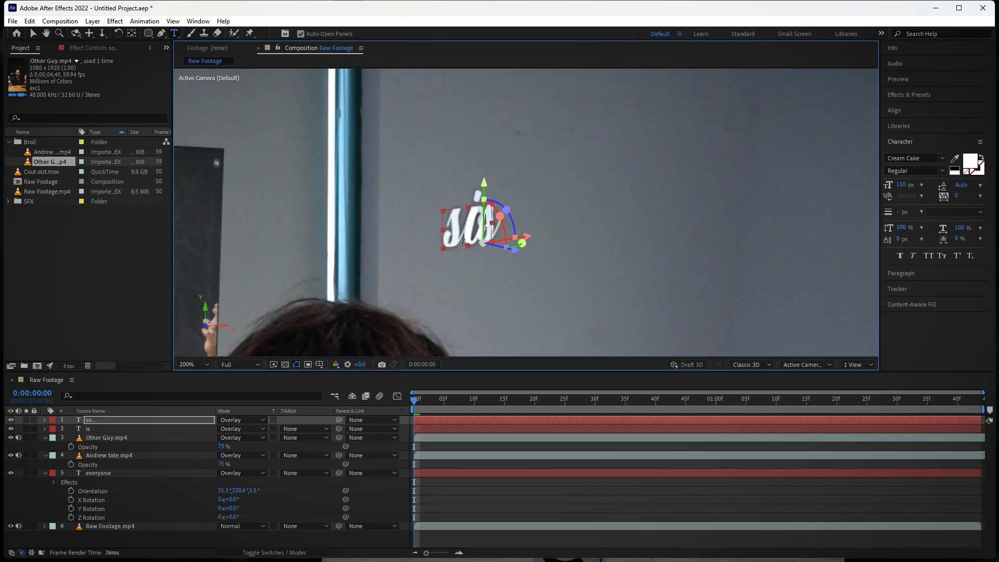
pyautogui.click(33, 33)
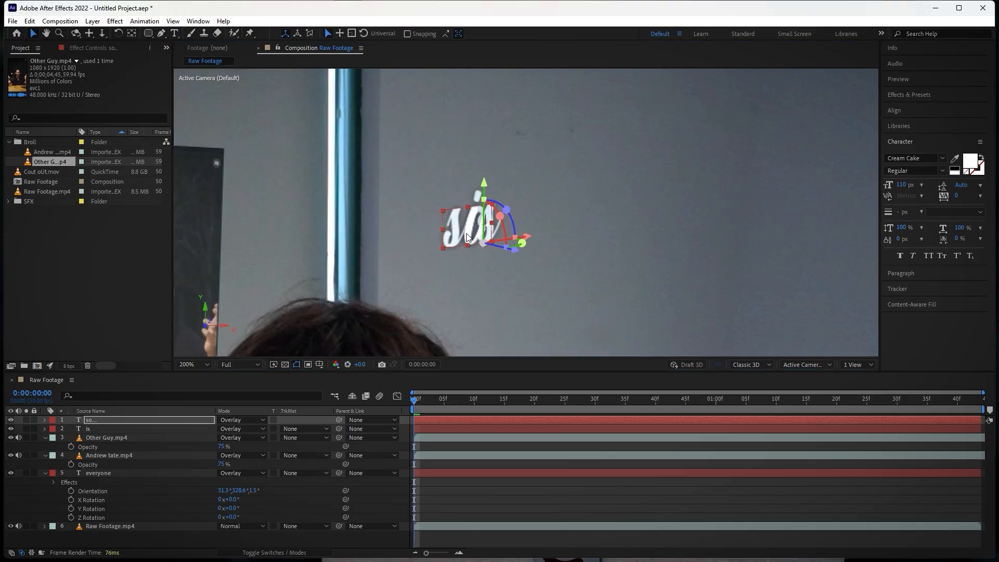
pyautogui.moveTo(467, 236); pyautogui.dragTo(534, 276)
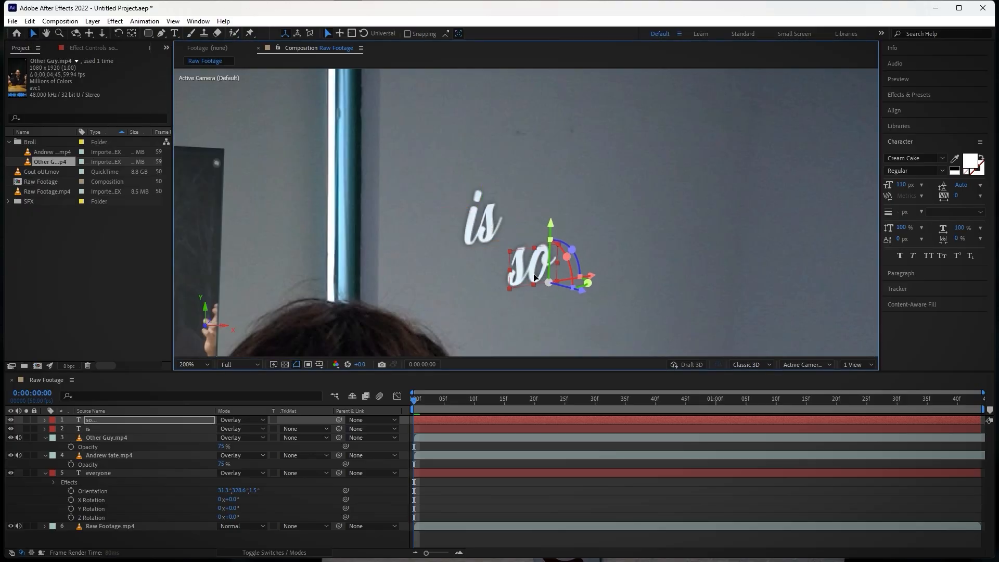
pyautogui.scroll(-4, 531, 273)
pyautogui.scroll(2, 526, 248)
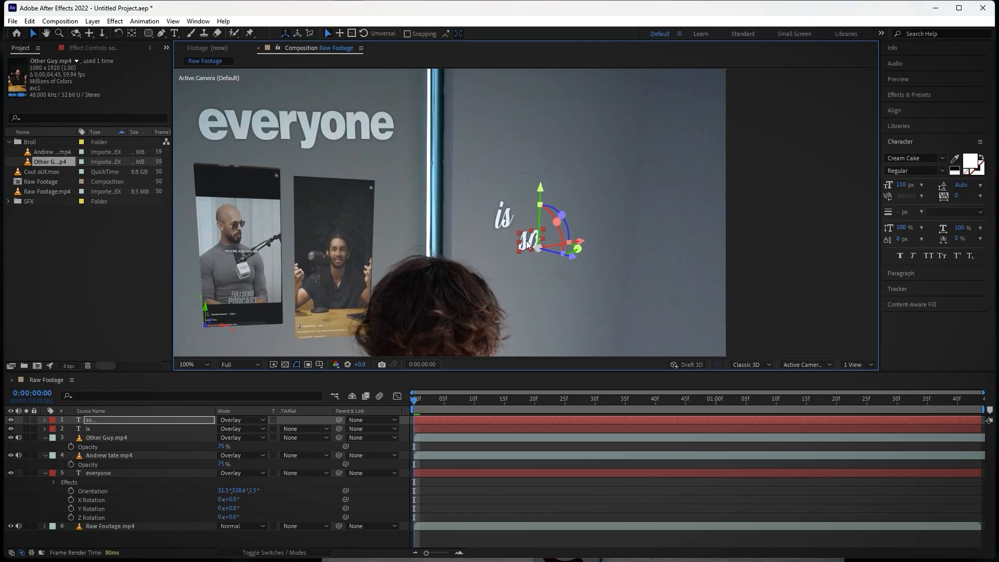
# Step: Change the font of the dots in the "so..." text to Apple Garamond Regular
pyautogui.doubleClick(526, 241)
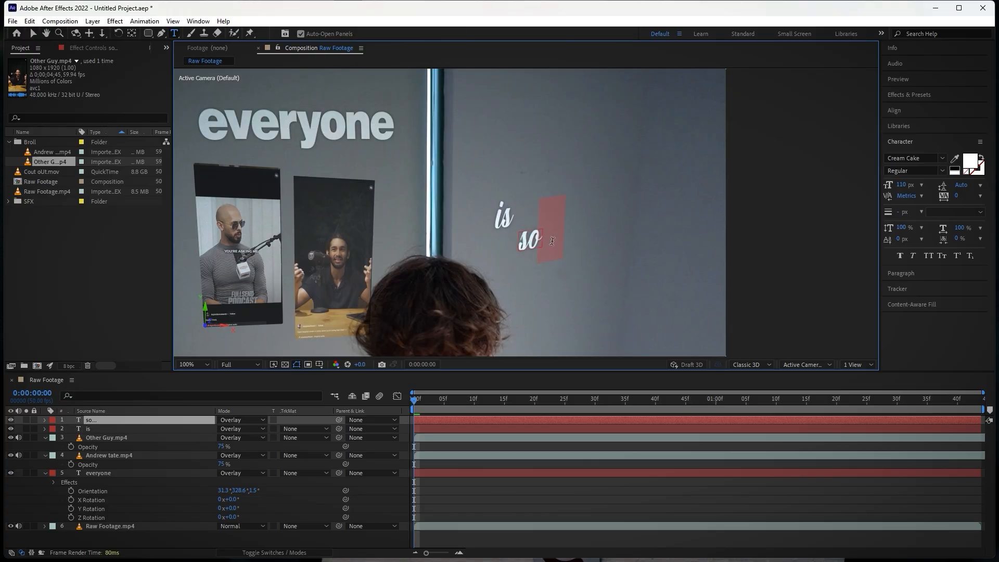
pyautogui.click(928, 160)
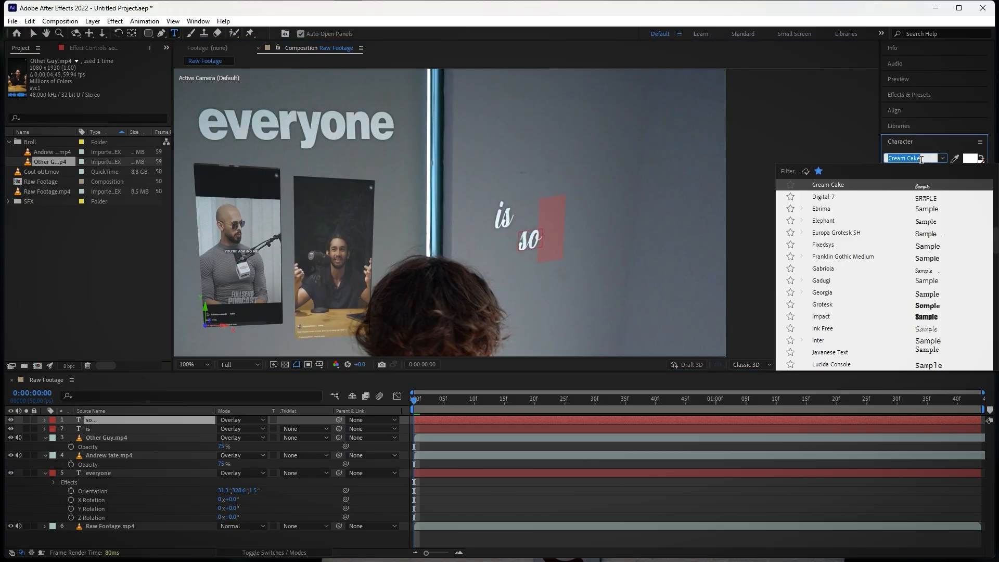
pyautogui.write('mon')
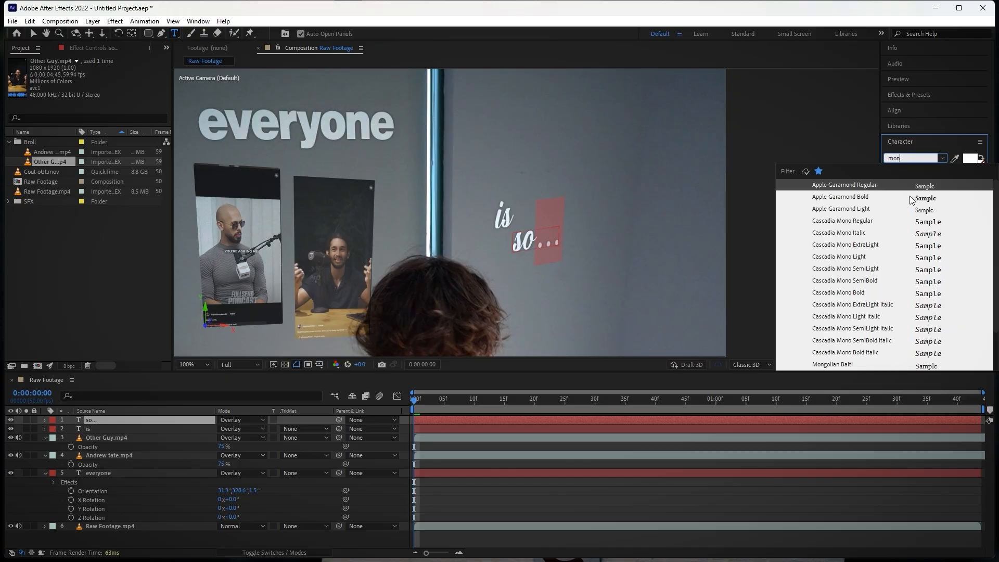
pyautogui.press('Escape')
# Step: Raise the "is" text higher on the wall, and shift the "so..." text slightly up and to the right
pyautogui.click(114, 426)
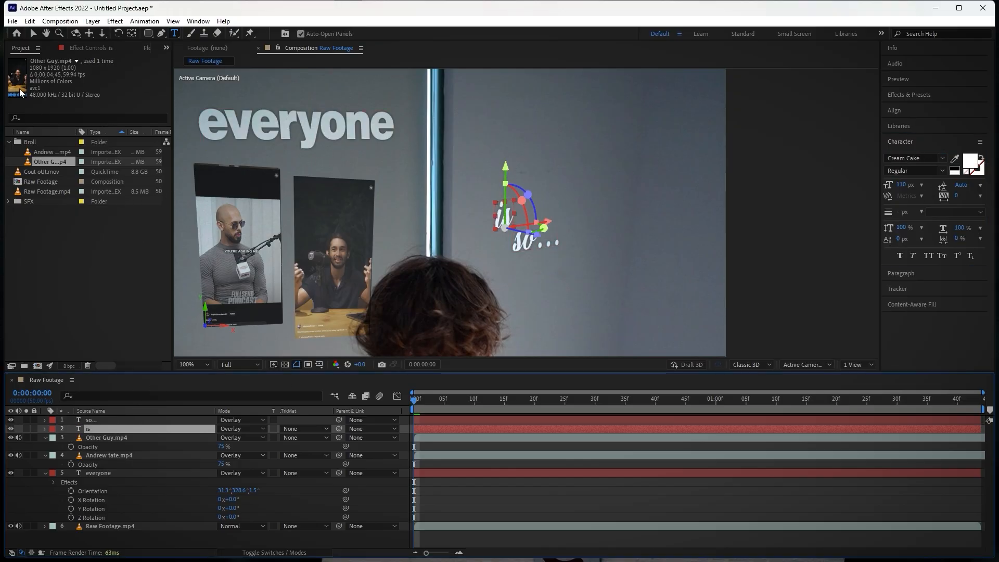
pyautogui.click(33, 33)
pyautogui.moveTo(505, 167); pyautogui.dragTo(502, 128)
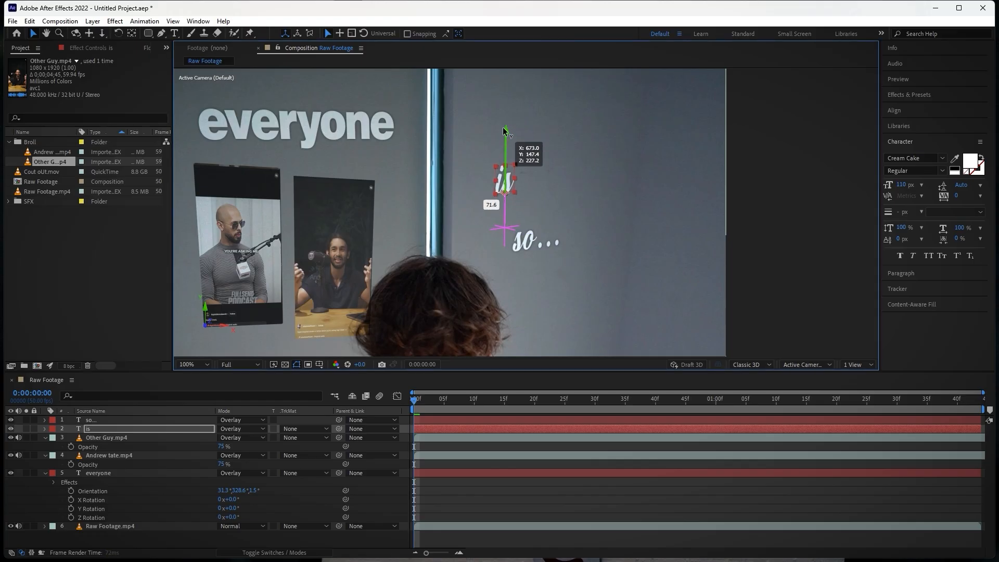
pyautogui.click(535, 237)
pyautogui.moveTo(540, 188); pyautogui.dragTo(540, 177)
pyautogui.moveTo(580, 231); pyautogui.dragTo(598, 229)
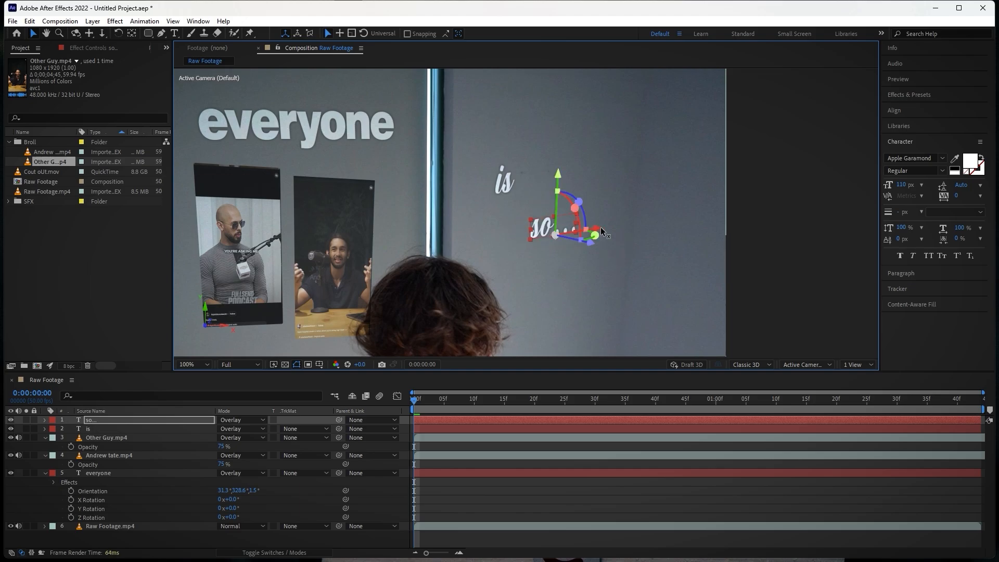
# Step: Set the font size of both the "so..." and "is" texts to 125 px
pyautogui.click(902, 186)
pyautogui.write('125')
pyautogui.press('Return')
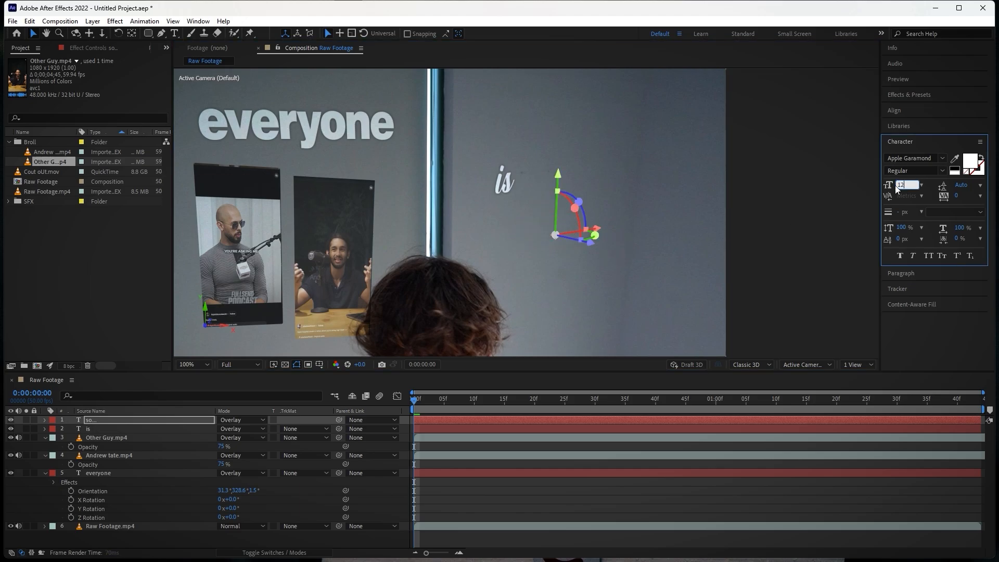
pyautogui.click(508, 180)
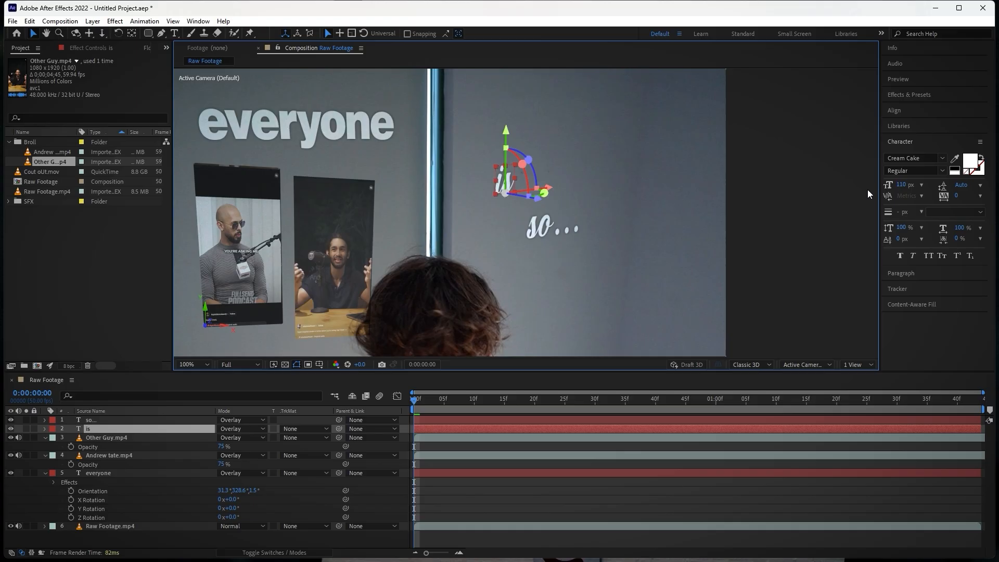
pyautogui.click(905, 184)
pyautogui.write('125')
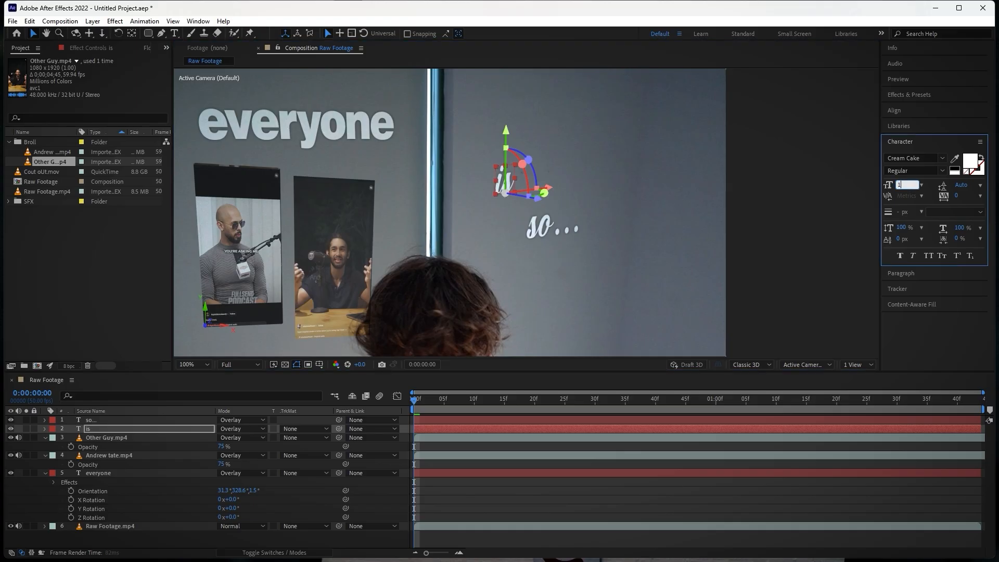
pyautogui.press('Return')
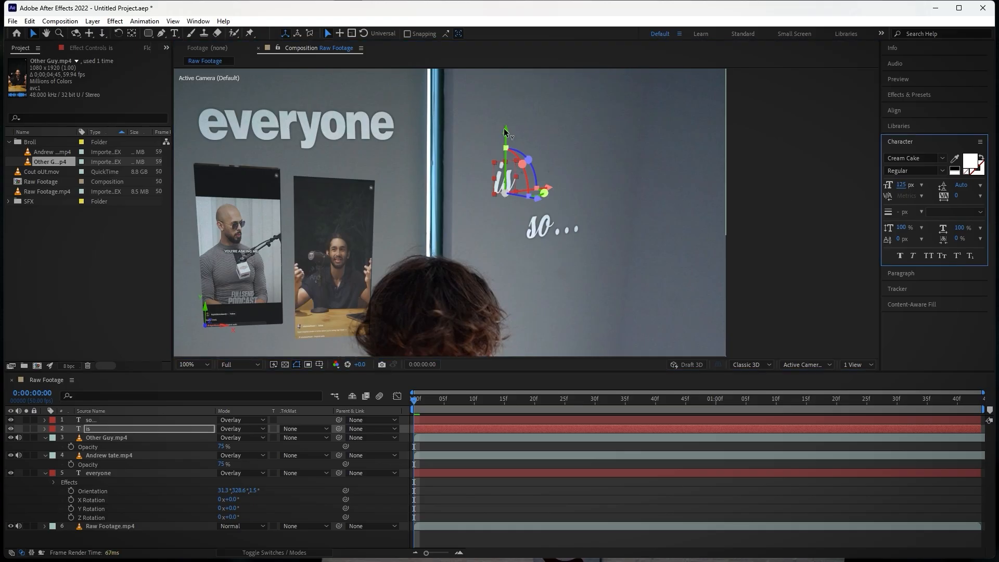
# Step: Lower the "is" text slightly so it sits closer above "so...", and check the spacing in the whole frame
pyautogui.moveTo(504, 130); pyautogui.dragTo(504, 150)
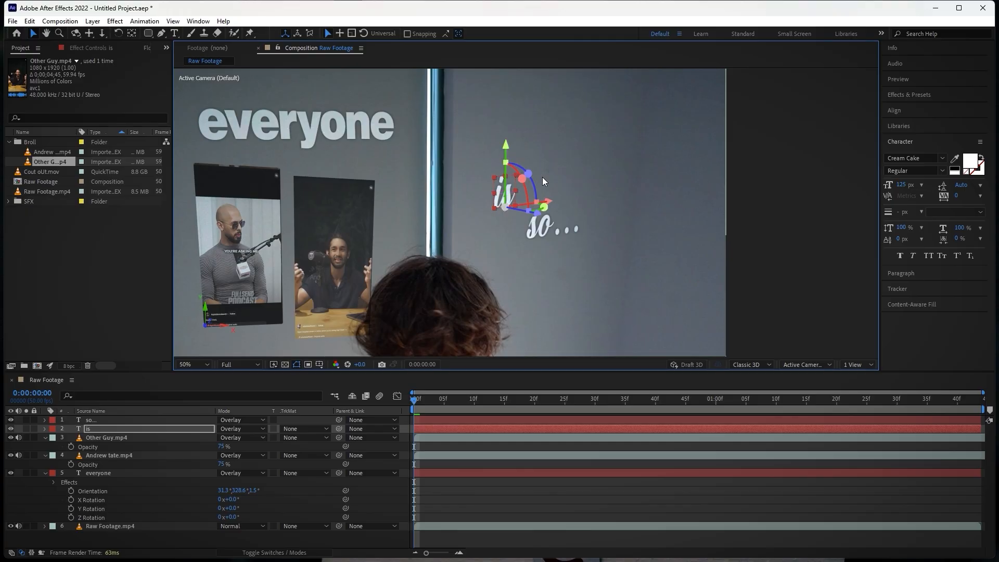
pyautogui.scroll(-2, 543, 177)
pyautogui.scroll(-2, 539, 218)
pyautogui.scroll(1, 538, 218)
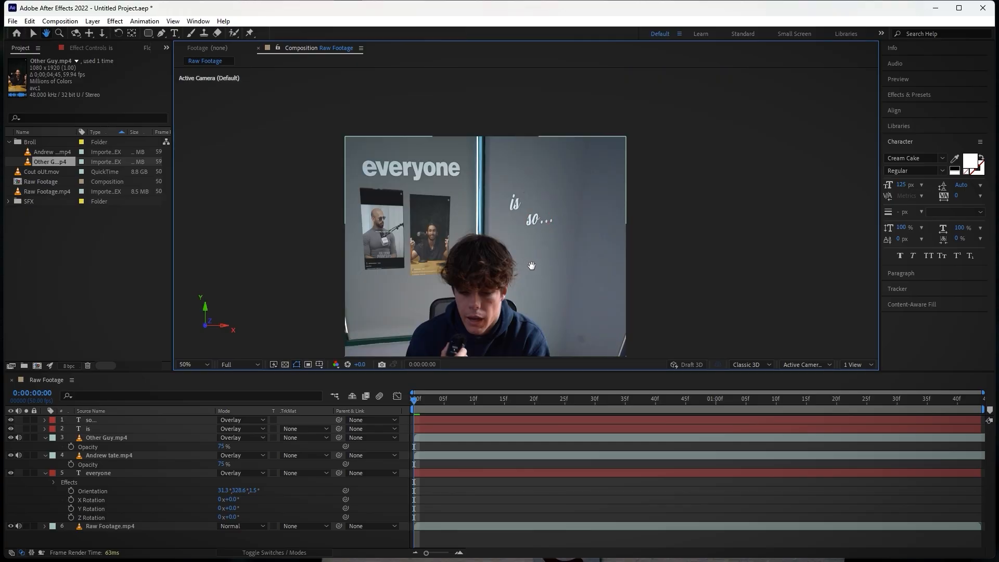
# Step: Add a new text layer reading "unoriginal" and place it over the wooden table beside the base of the block tower
pyautogui.press('h')
pyautogui.moveTo(534, 256); pyautogui.dragTo(595, 149)
pyautogui.press('v')
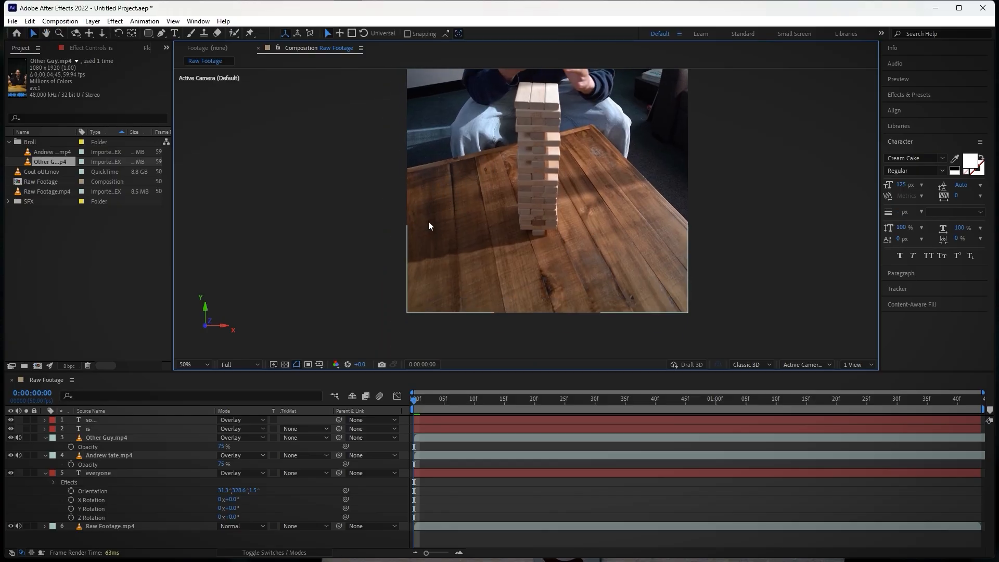
pyautogui.click(126, 542)
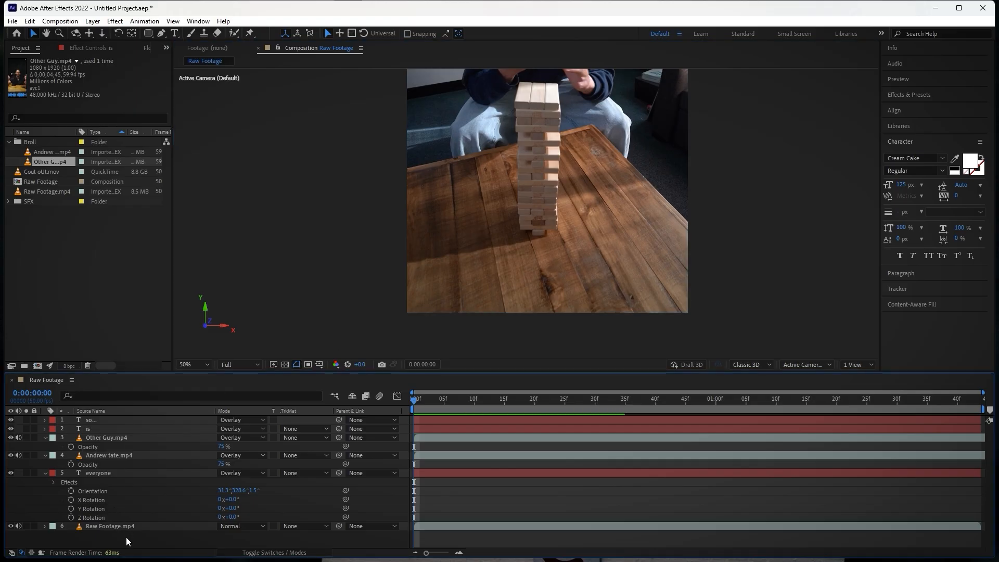
pyautogui.rightClick(126, 537)
pyautogui.moveTo(156, 408)
pyautogui.click(312, 426)
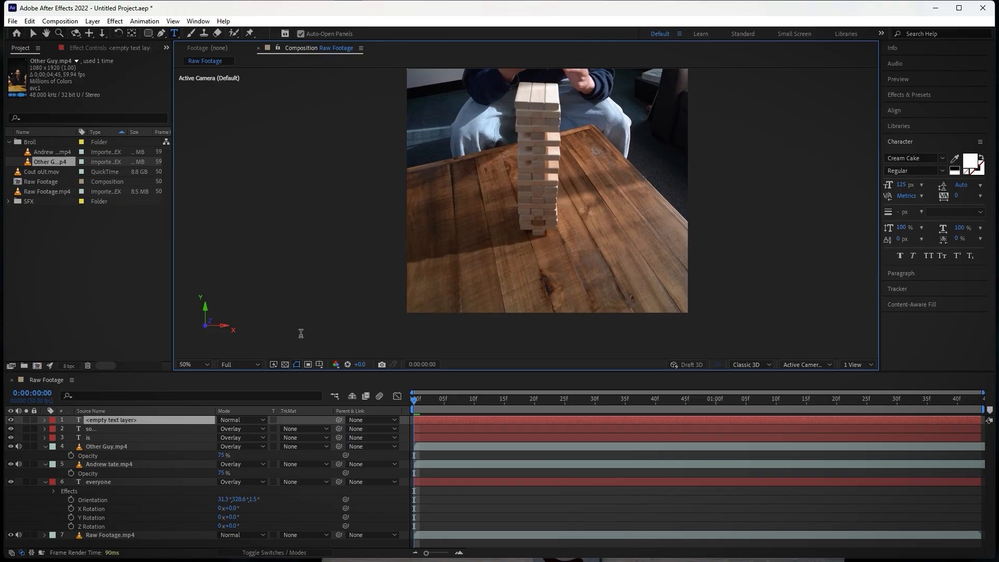
pyautogui.write('unoriginal')
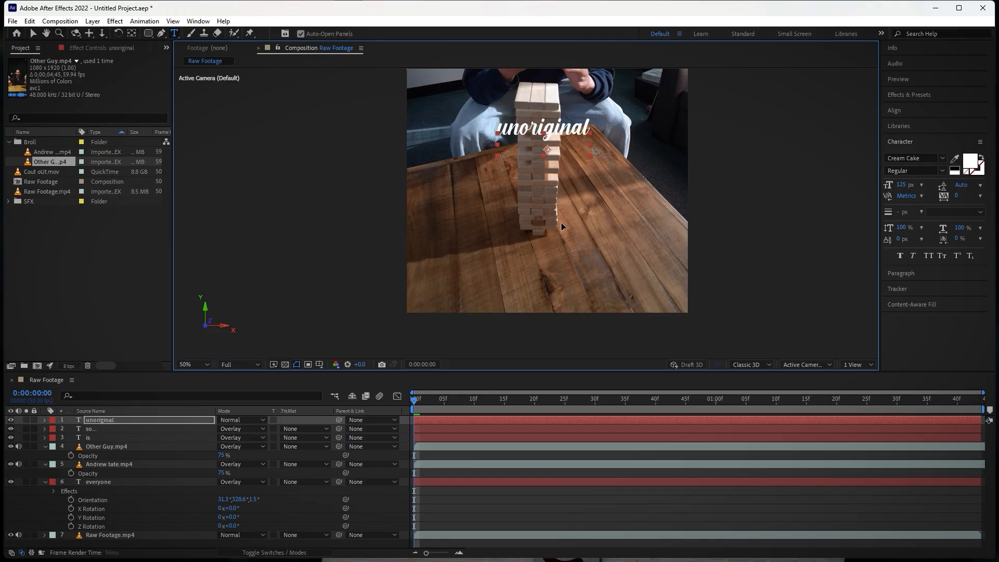
pyautogui.moveTo(544, 242); pyautogui.dragTo(485, 307)
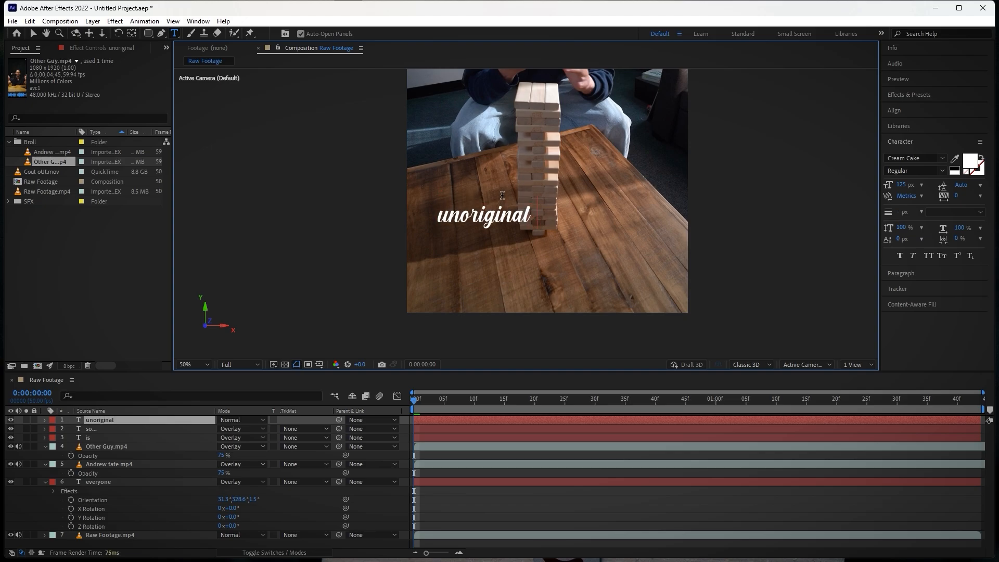
# Step: Change the font of the whole "unoriginal" text to Europa Grotesk SH Bold and finish editing the text
pyautogui.moveTo(536, 220); pyautogui.dragTo(427, 211)
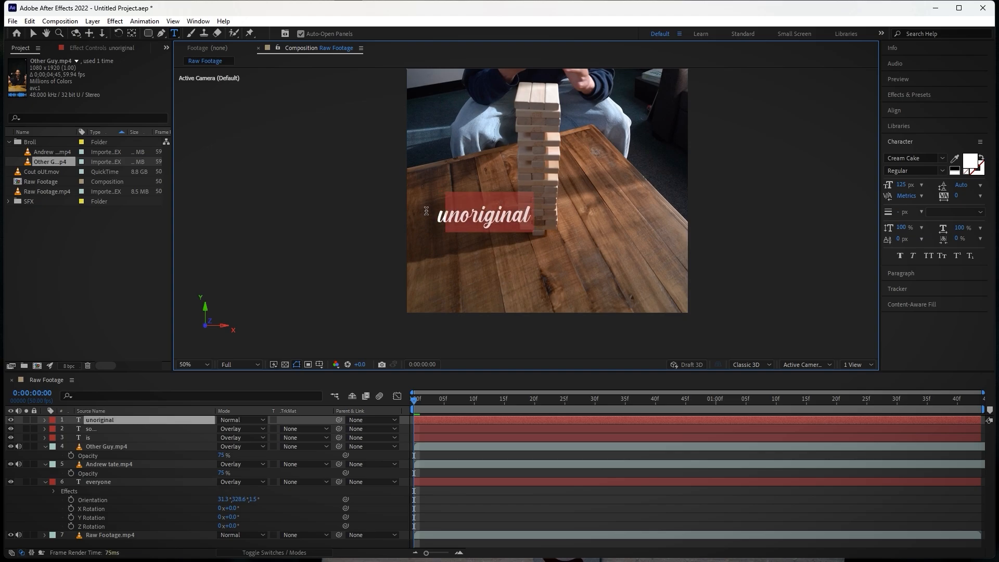
pyautogui.click(926, 156)
pyautogui.write('sh')
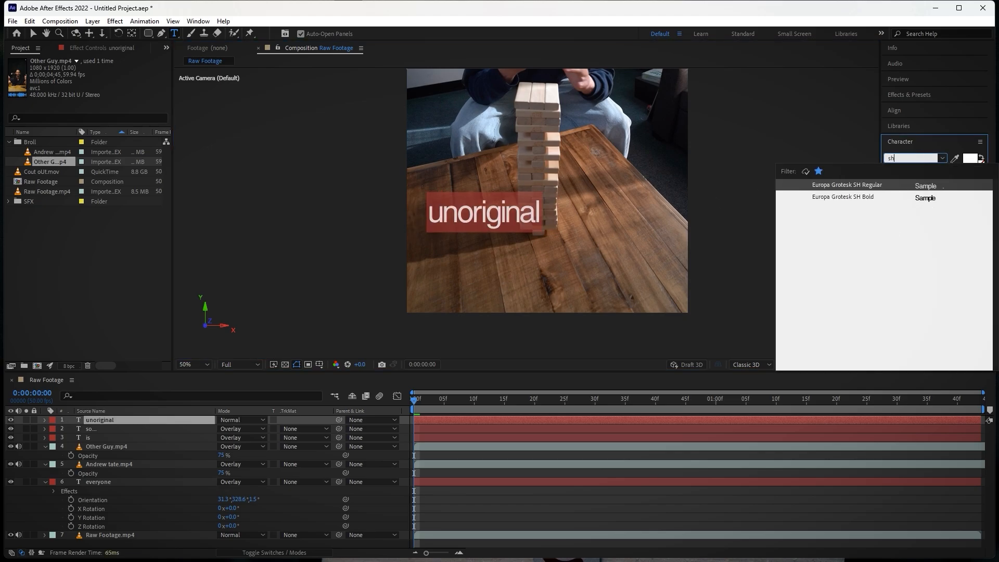
pyautogui.click(911, 197)
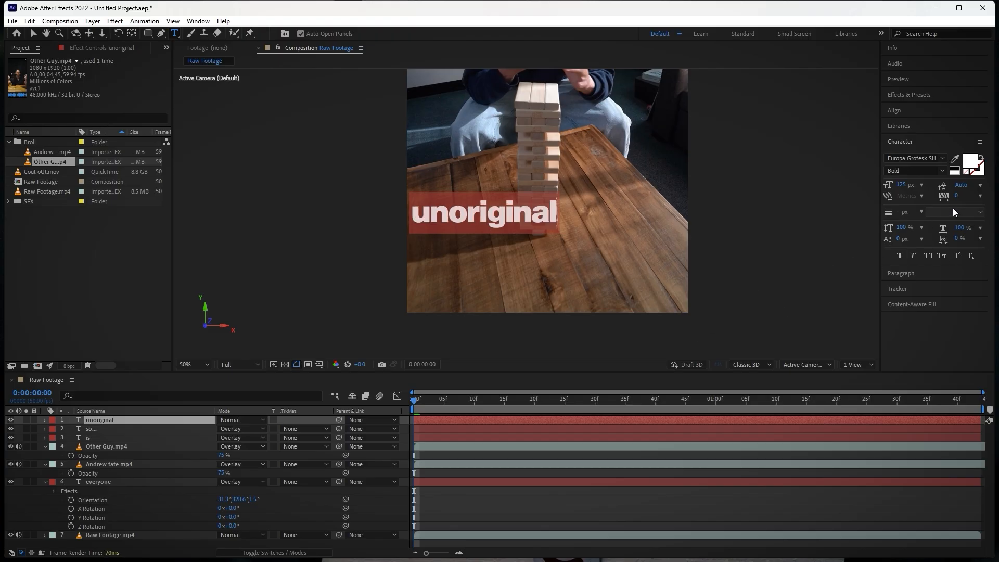
pyautogui.click(122, 421)
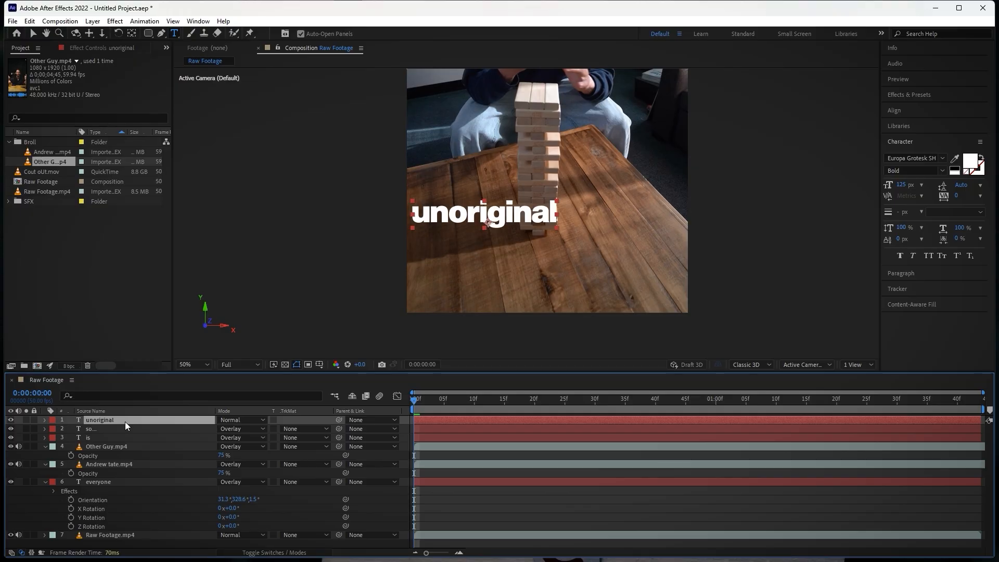
# Step: Turn the "unoriginal" text into a 3D layer
pyautogui.press('p')
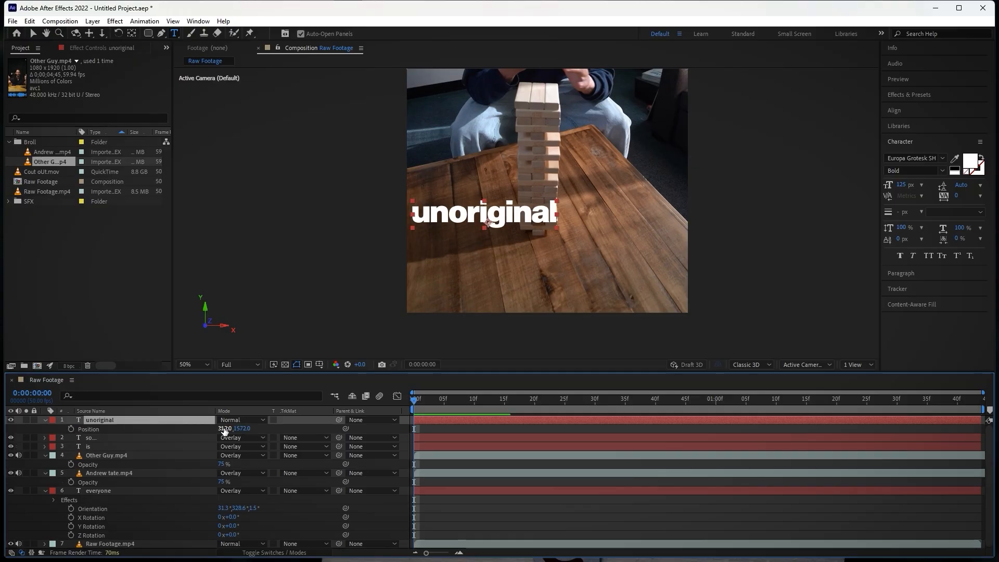
pyautogui.click(225, 428)
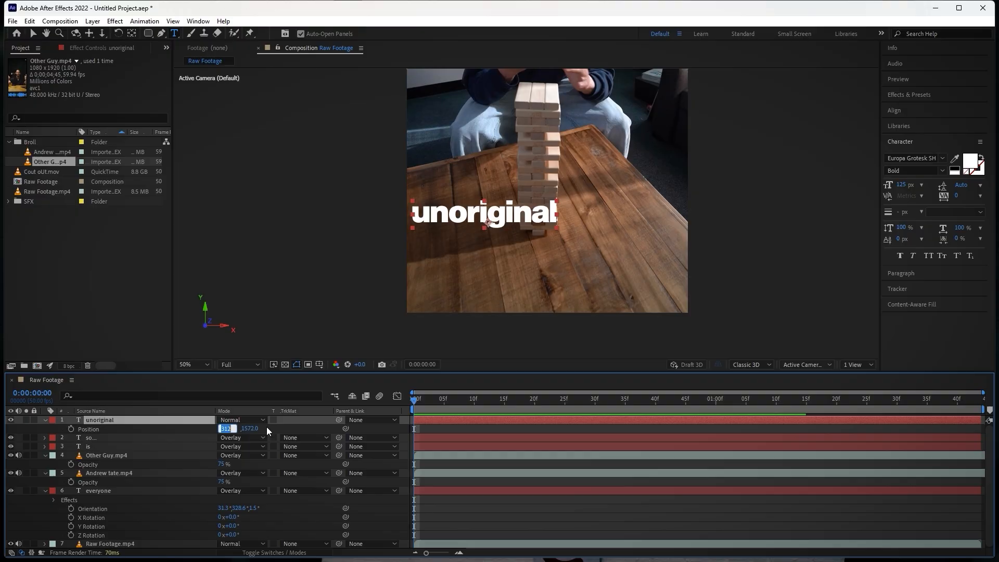
pyautogui.click(283, 552)
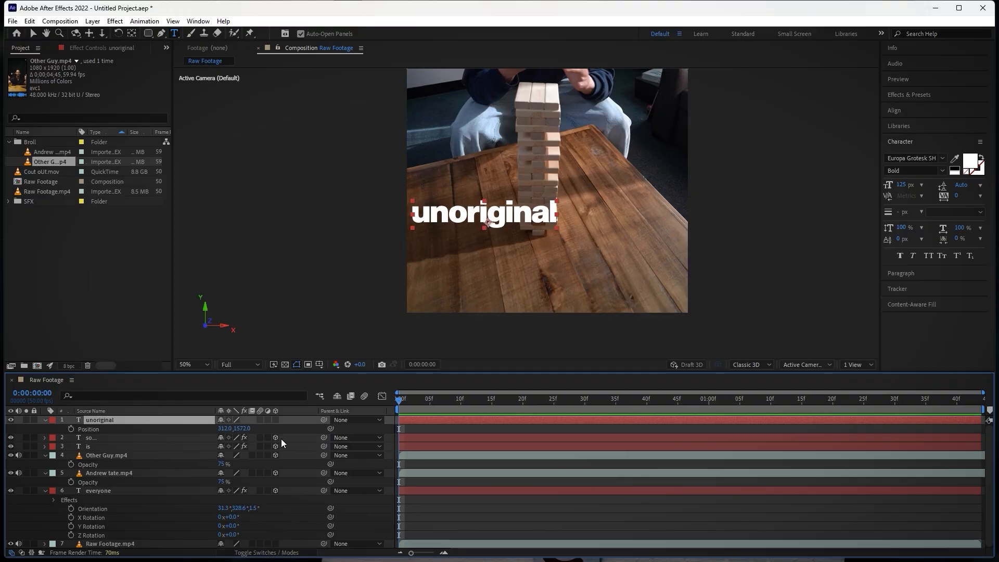
pyautogui.click(275, 419)
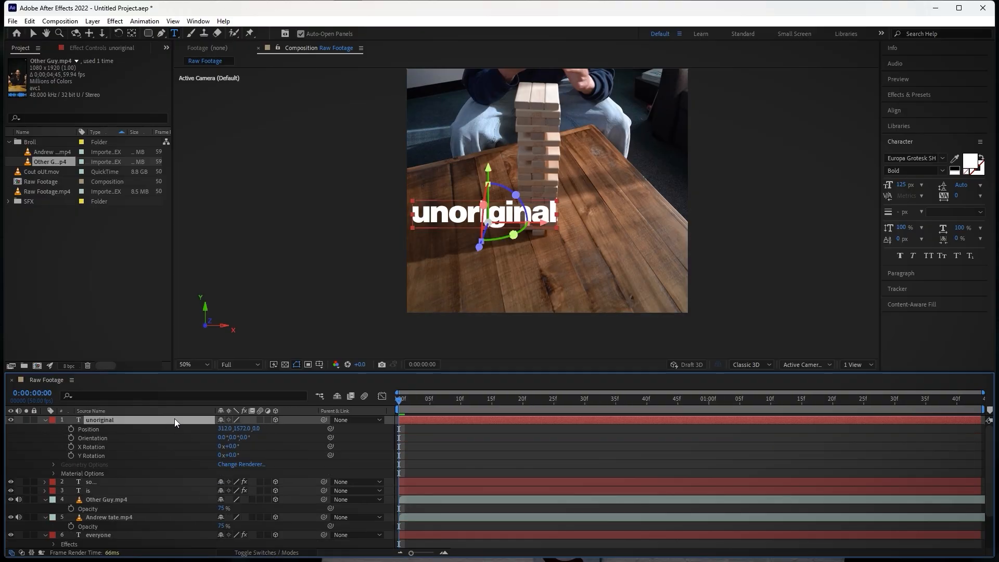
# Step: Set the position of the "unoriginal" text to 313.6, 1567.5, 5.8
pyautogui.press('u')
pyautogui.press('p')
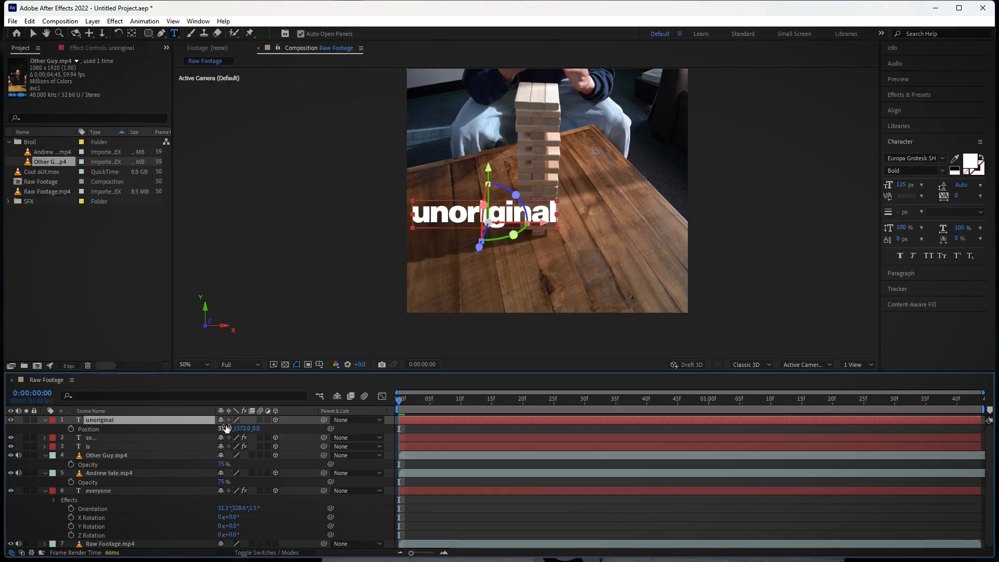
pyautogui.click(225, 428)
pyautogui.write('313.6')
pyautogui.press('Return')
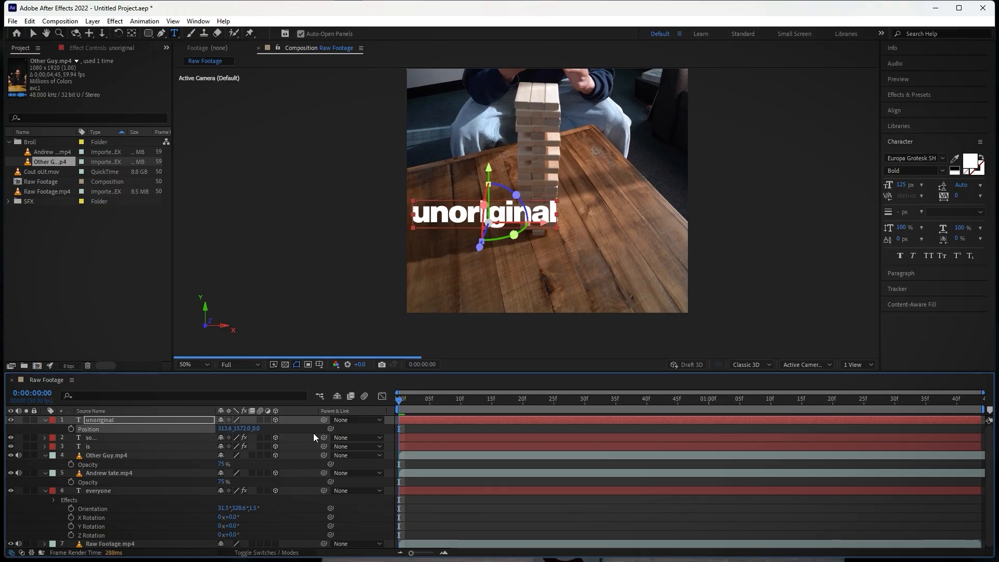
pyautogui.click(243, 429)
pyautogui.write('1567')
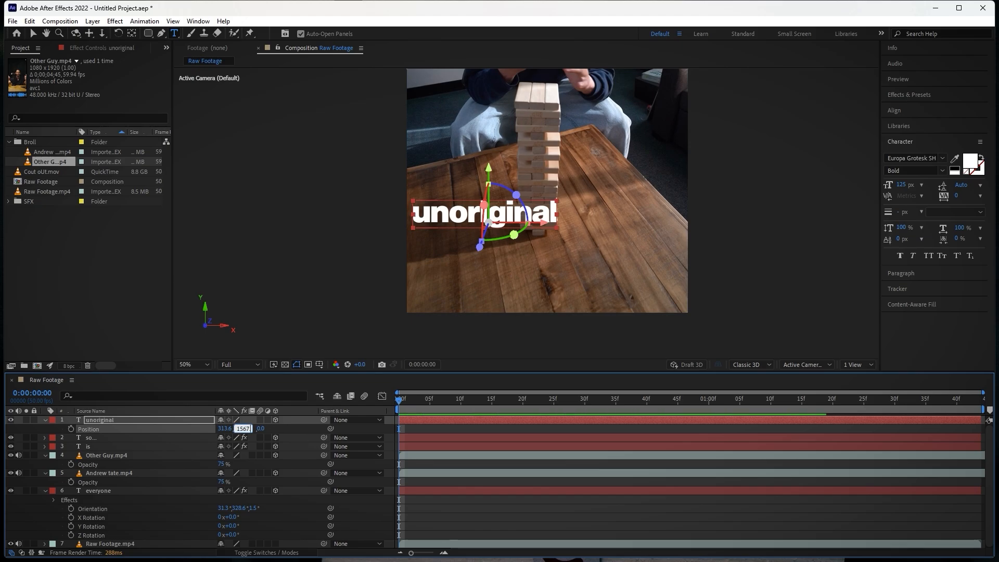
pyautogui.write('.5')
pyautogui.press('Return')
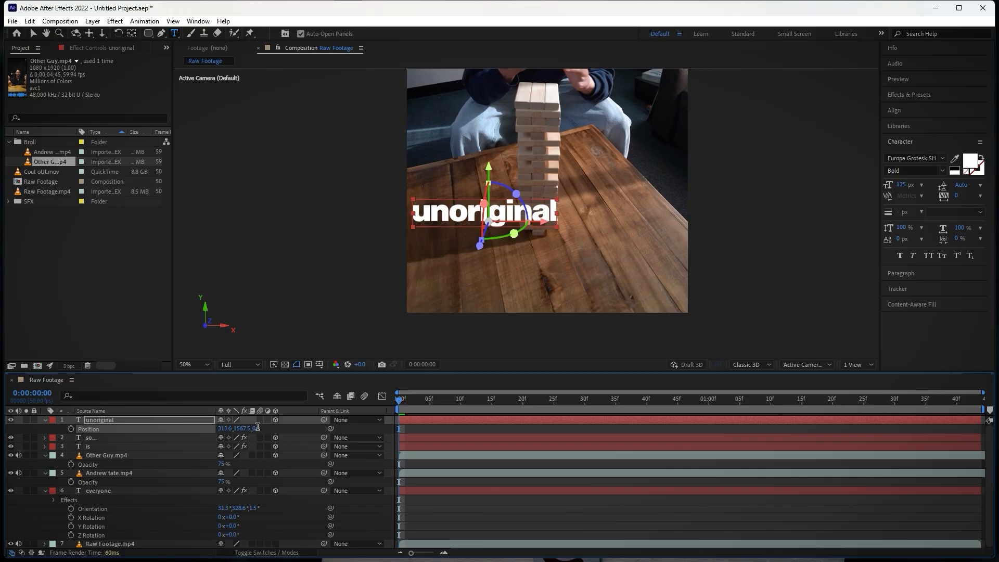
pyautogui.click(258, 428)
pyautogui.write('5.8')
pyautogui.press('Return')
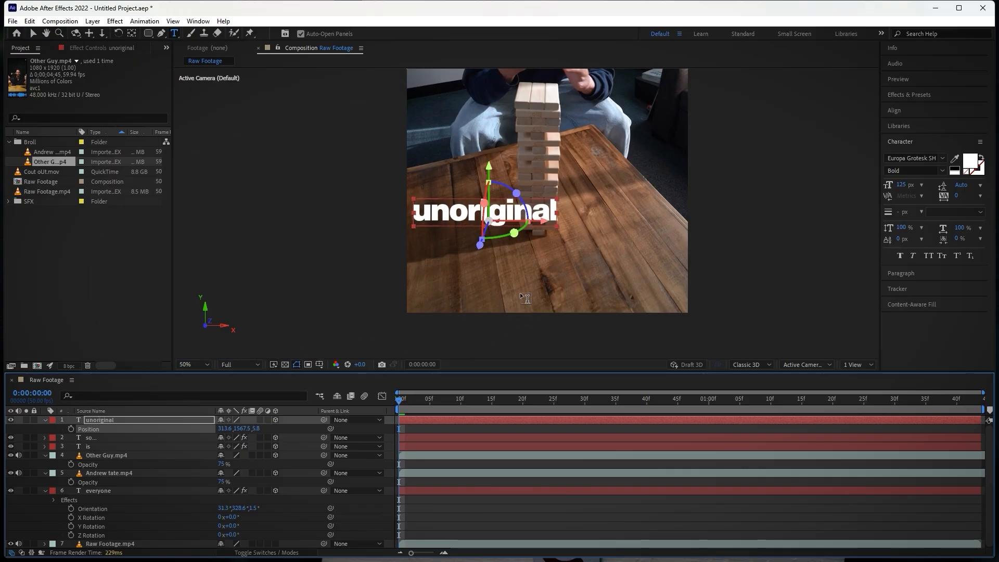
# Step: Set the orientation of the "unoriginal" text to 298° on X and 70.1° on Z
pyautogui.click(191, 418)
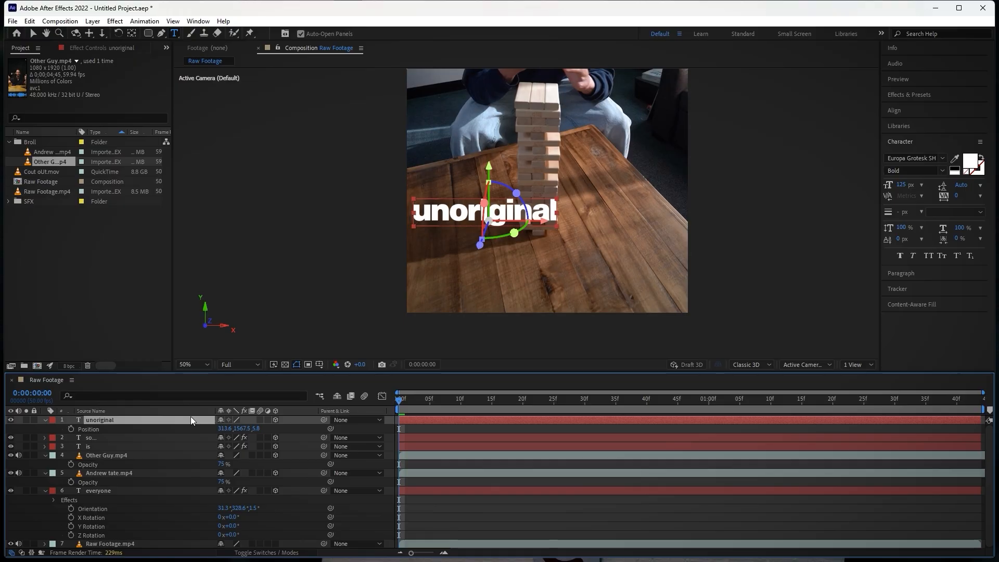
pyautogui.press('r')
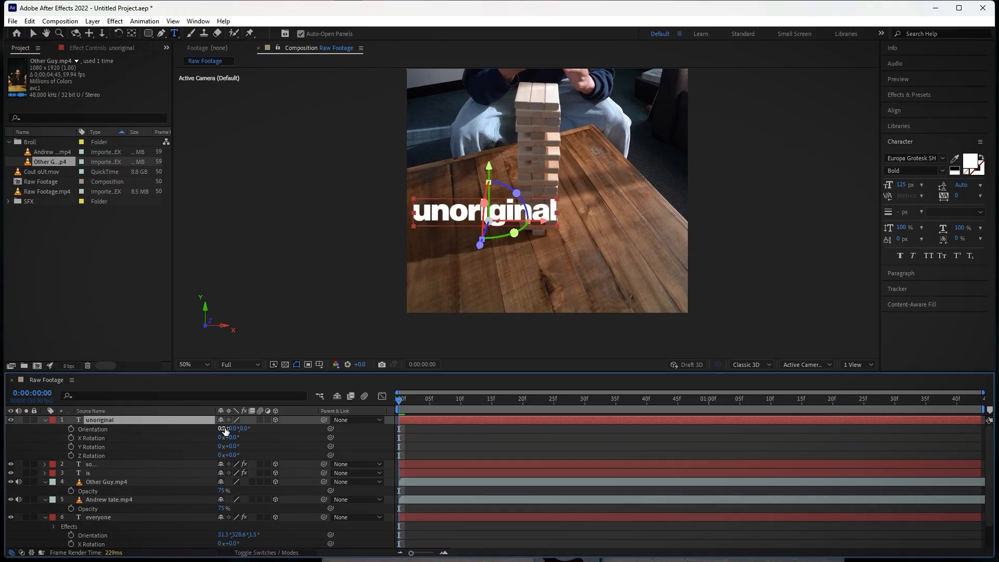
pyautogui.click(224, 429)
pyautogui.write('298')
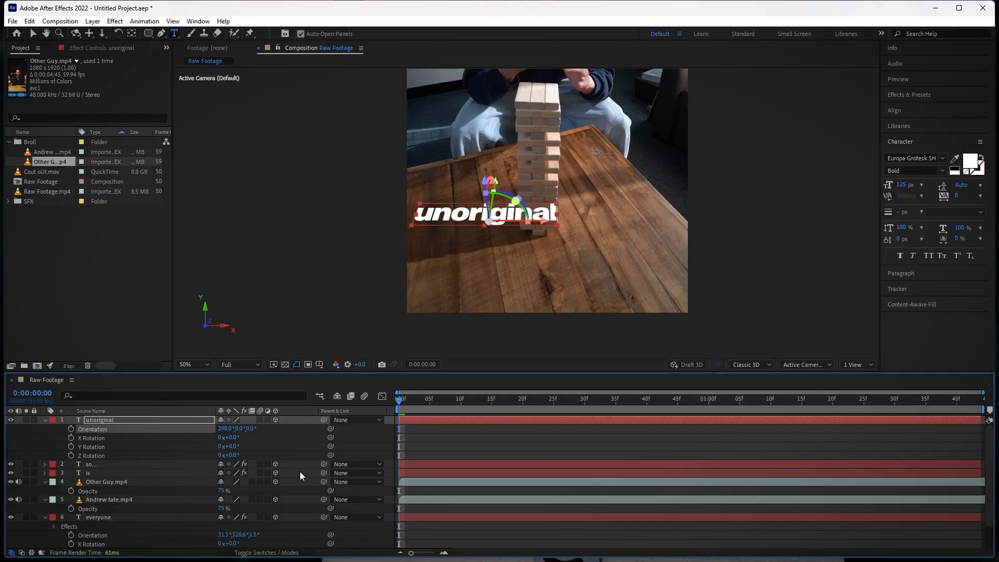
pyautogui.click(253, 428)
pyautogui.write('7.0.1')
pyautogui.press('Return')
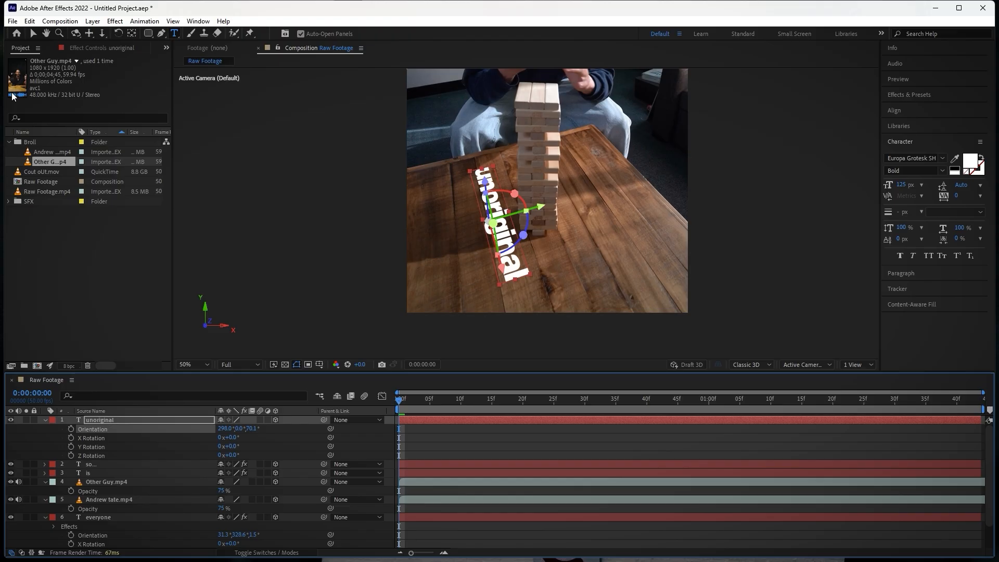
# Step: Move "unoriginal" away from the block tower and fine-tune its orientation to about 296.1°, 354.7°, 73.0° along the table planks
pyautogui.click(32, 33)
pyautogui.moveTo(542, 206); pyautogui.dragTo(469, 199)
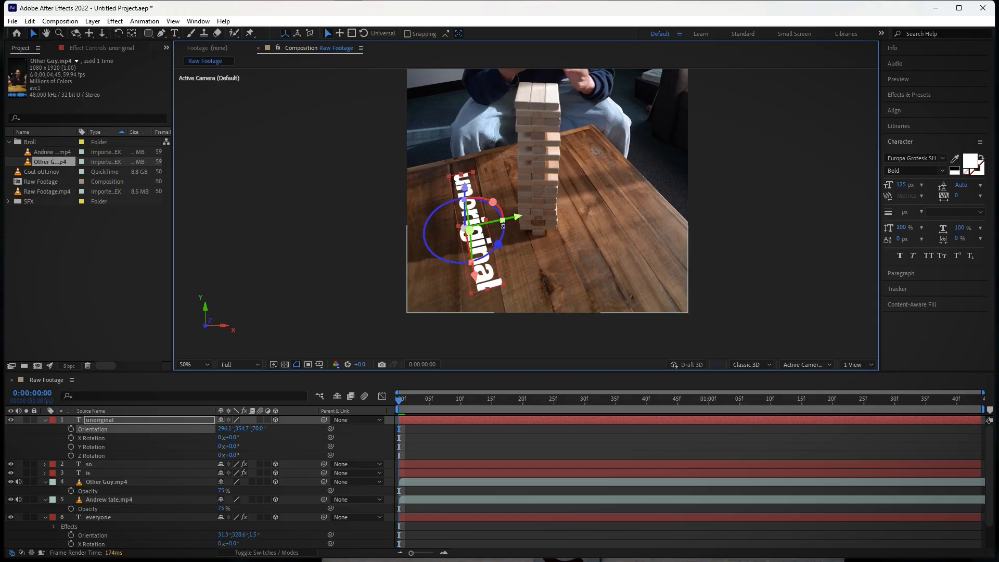
pyautogui.moveTo(499, 243); pyautogui.dragTo(497, 245)
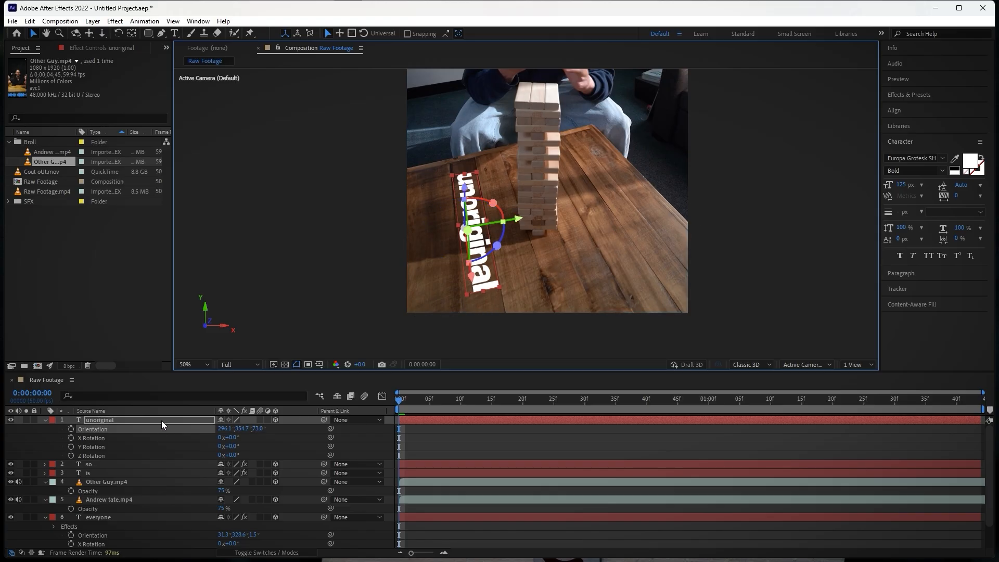
# Step: Set the blending mode of the "unoriginal" text to Overlay and deselect it
pyautogui.click(91, 411)
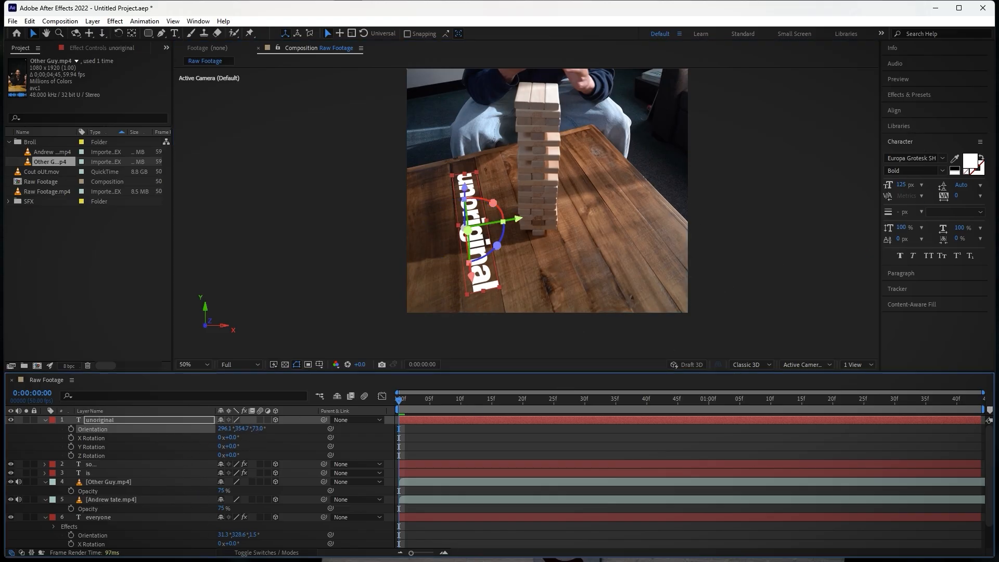
pyautogui.click(266, 553)
pyautogui.click(232, 420)
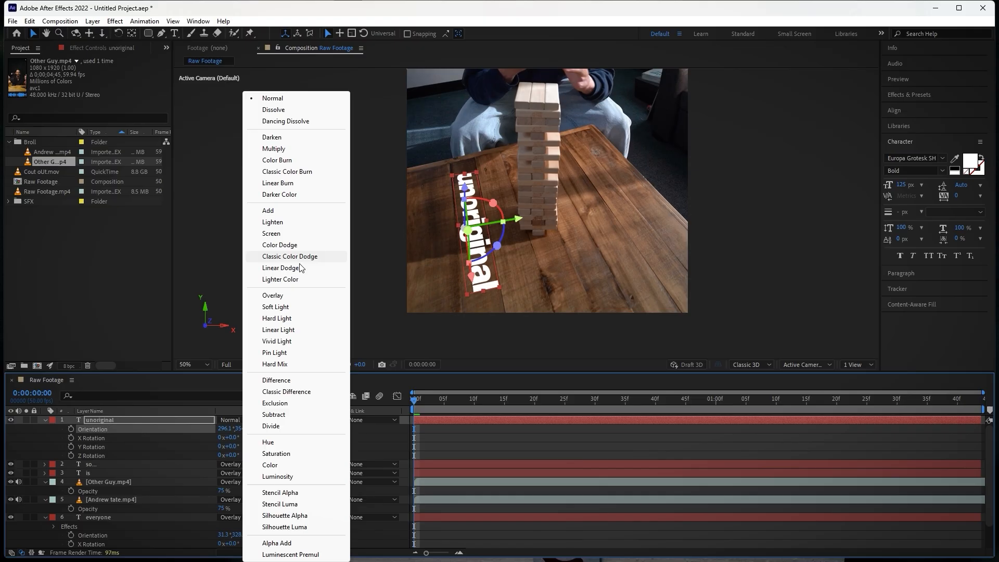
pyautogui.click(284, 295)
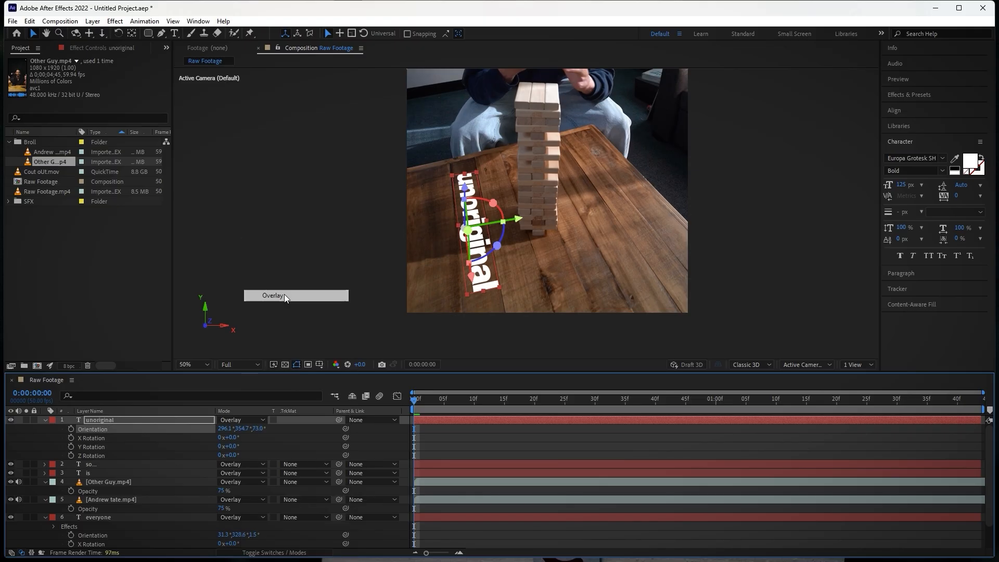
pyautogui.click(754, 189)
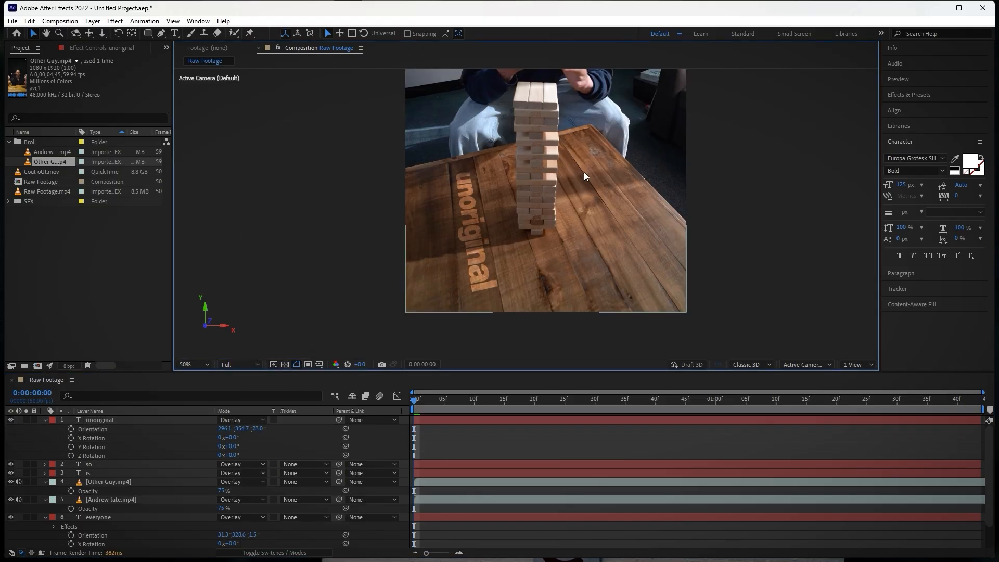
# Step: Collapse the properties of the two B-roll clips and the "everyone" text layer, with the wall in view
pyautogui.press('space')
pyautogui.moveTo(603, 165); pyautogui.dragTo(599, 418)
pyautogui.press('space')
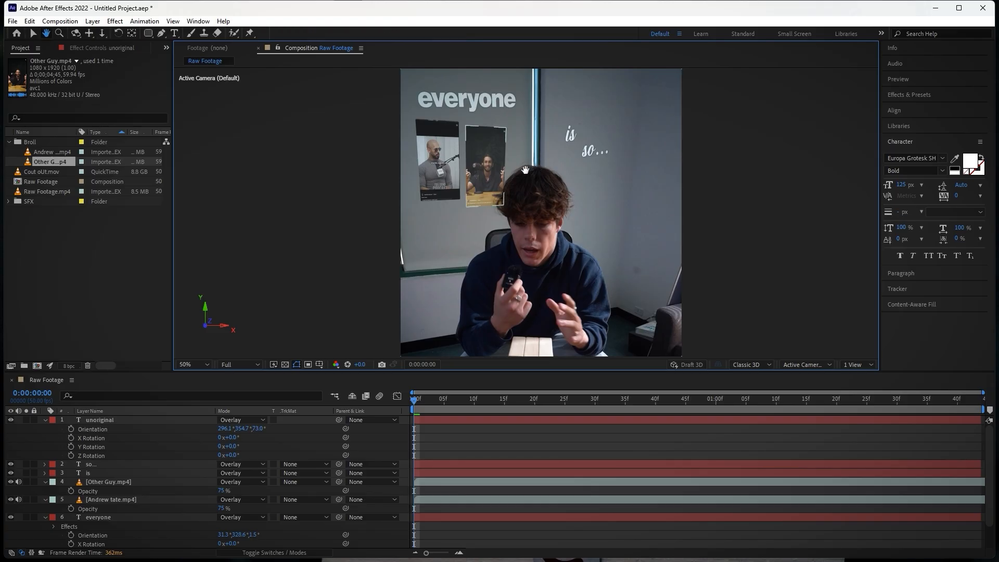
pyautogui.moveTo(525, 169); pyautogui.dragTo(528, 227)
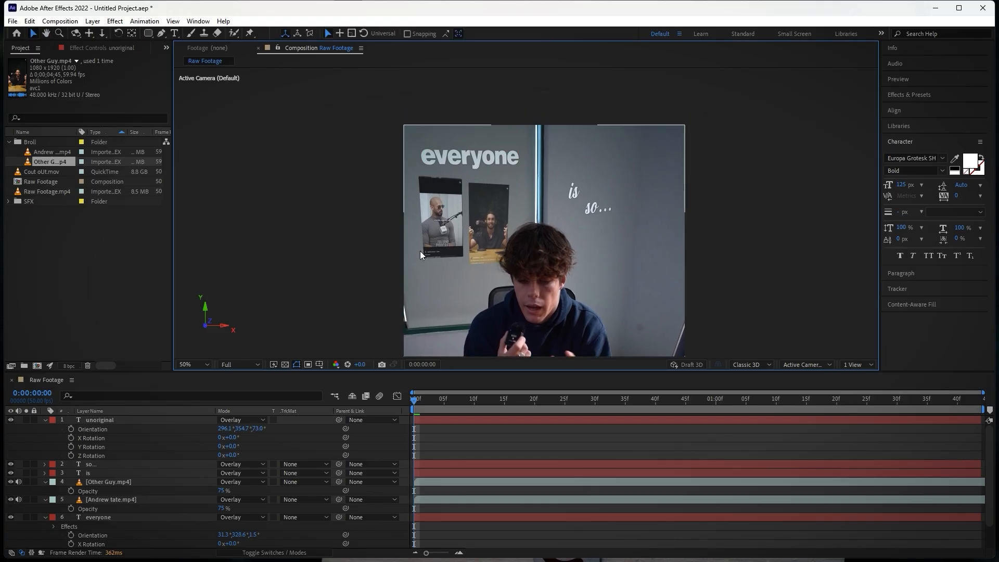
pyautogui.click(46, 482)
pyautogui.click(45, 491)
pyautogui.click(46, 499)
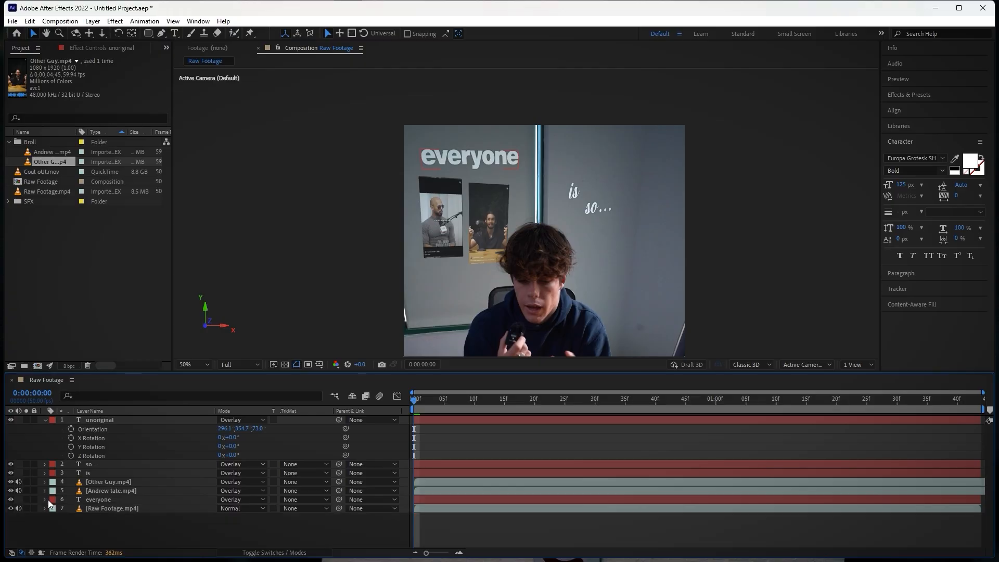
# Step: Delete the Drop Shadow effect from the "everyone" text
pyautogui.click(90, 501)
pyautogui.click(92, 48)
pyautogui.click(57, 69)
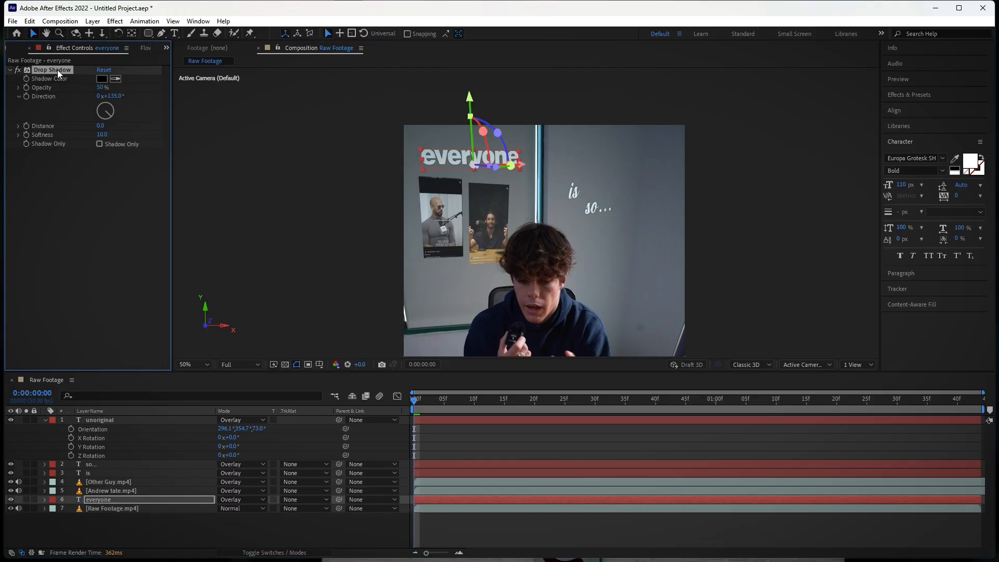
pyautogui.press('Delete')
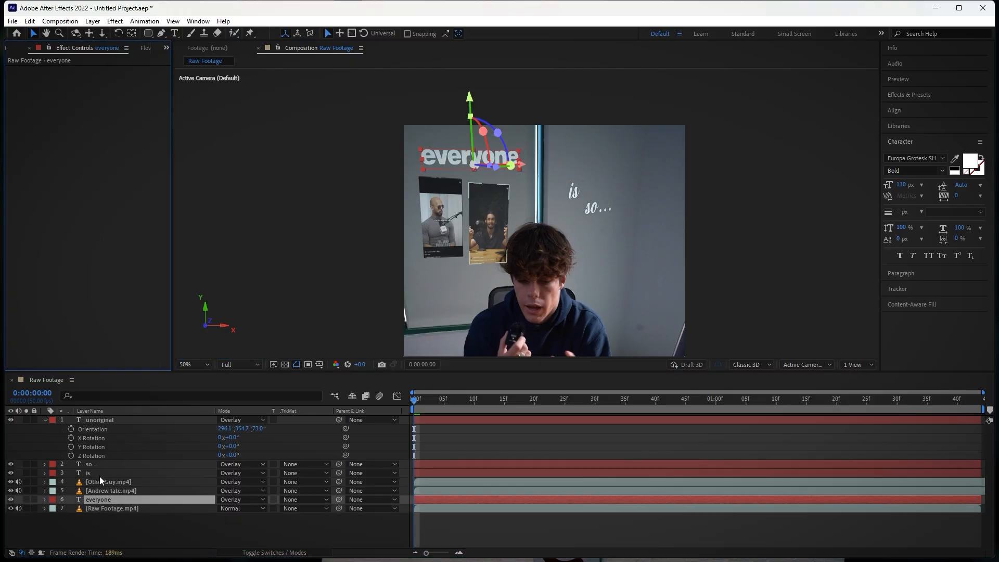
# Step: Remove the Drop Shadow effect from the "is" and "so..." texts and deselect them
pyautogui.click(99, 474)
pyautogui.click(64, 68)
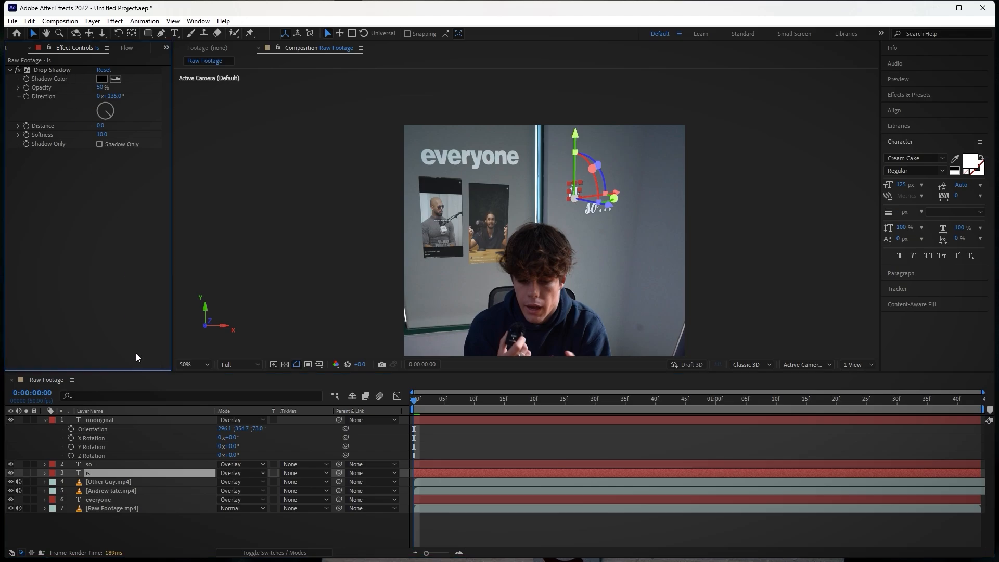
pyautogui.click(102, 463)
pyautogui.click(51, 69)
pyautogui.press('Delete')
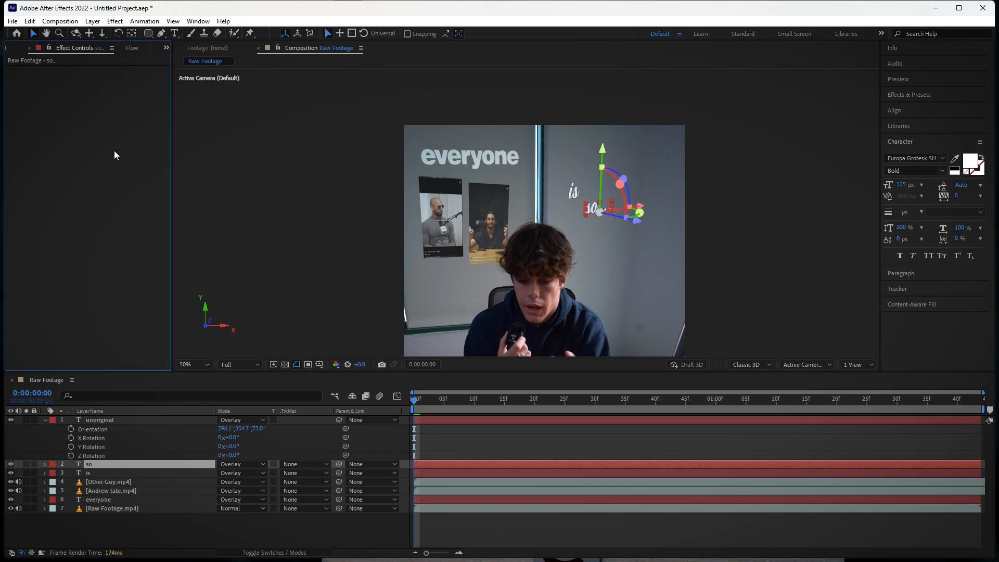
pyautogui.click(796, 219)
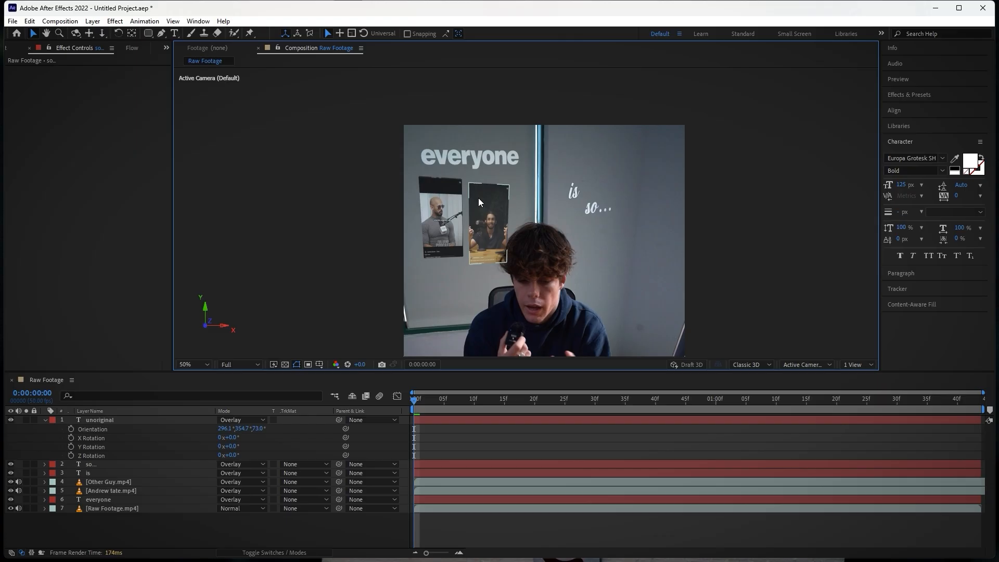
# Step: Rotate the "everyone" text to an orientation of about 35.6°, 338.9°, 4.2° above the B-roll posters and check it up close
pyautogui.click(474, 153)
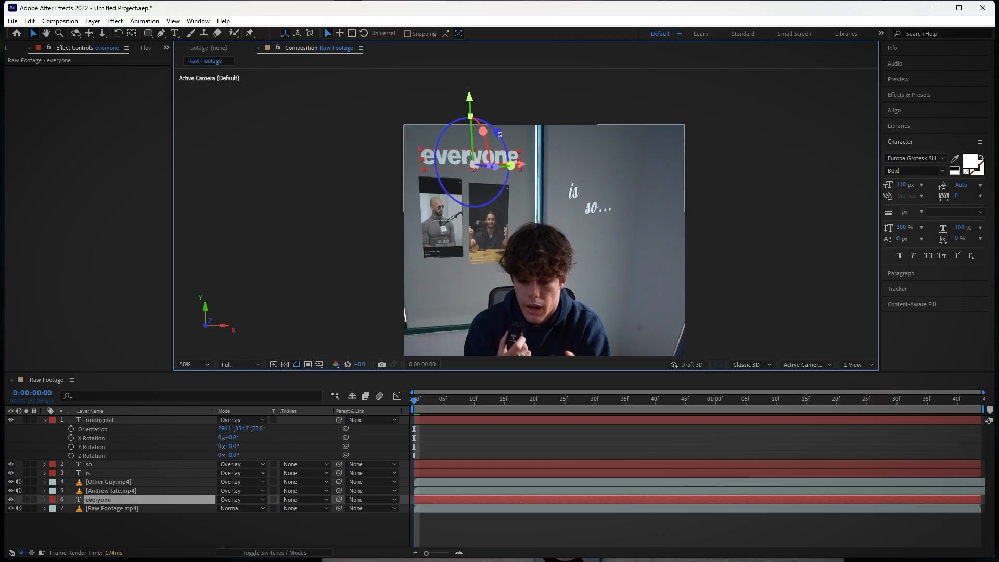
pyautogui.moveTo(496, 132); pyautogui.dragTo(509, 172)
pyautogui.moveTo(508, 143); pyautogui.dragTo(506, 143)
pyautogui.click(703, 174)
pyautogui.scroll(-2, 641, 186)
pyautogui.scroll(3, 494, 200)
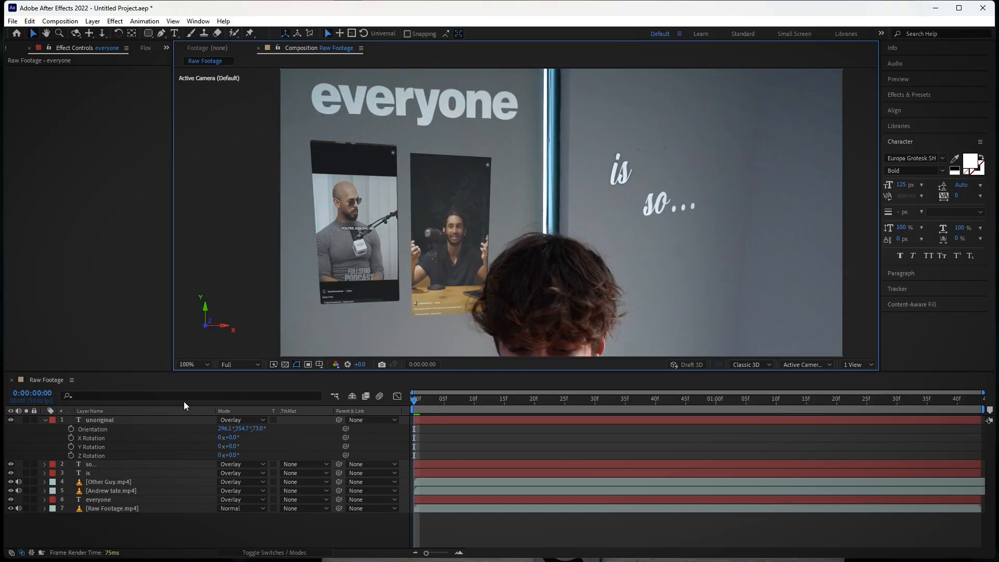
# Step: Collapse the "unoriginal" layer's properties and add an Opacity text animator to the "everyone" layer
pyautogui.click(43, 420)
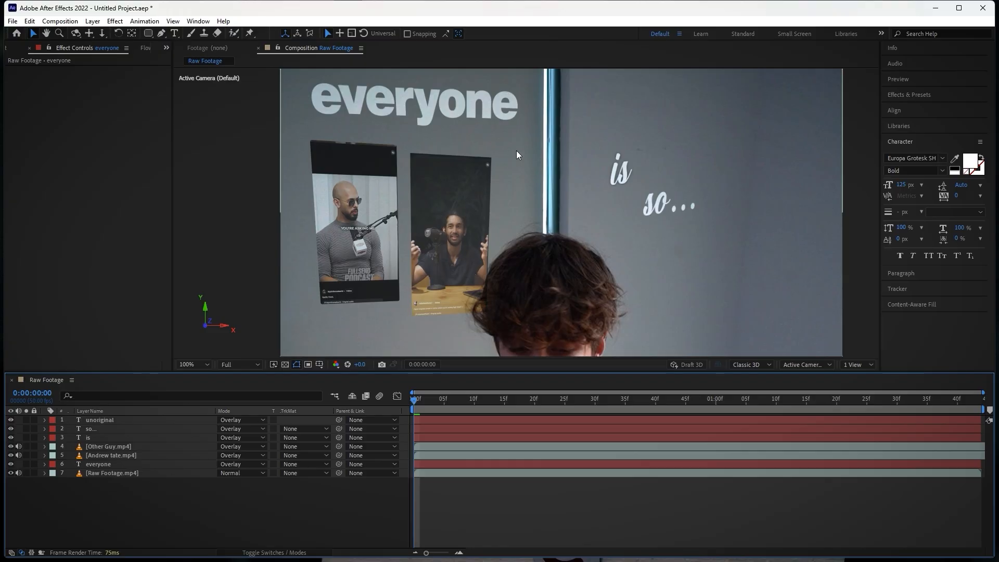
pyautogui.moveTo(518, 152); pyautogui.dragTo(558, 205)
pyautogui.click(490, 164)
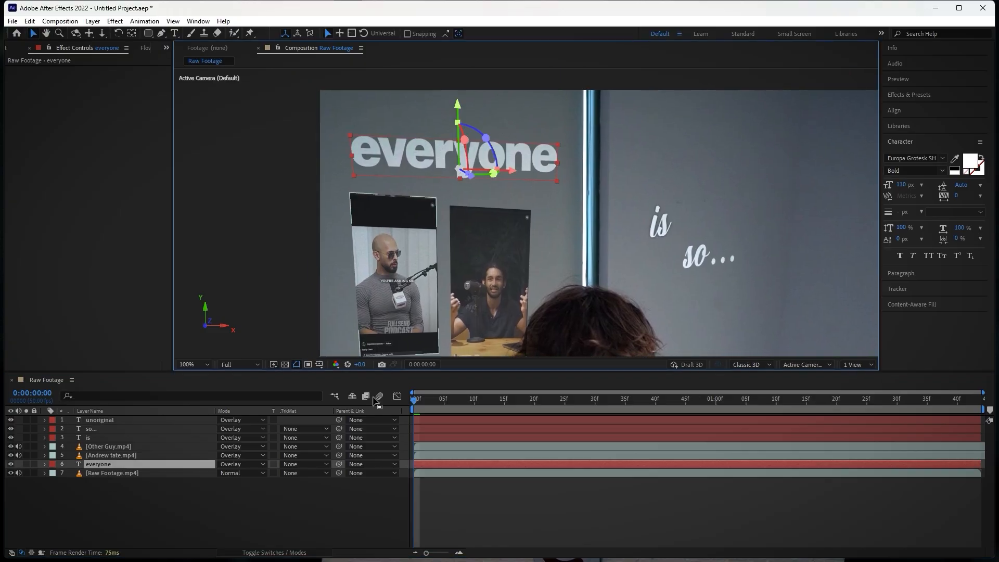
pyautogui.click(89, 502)
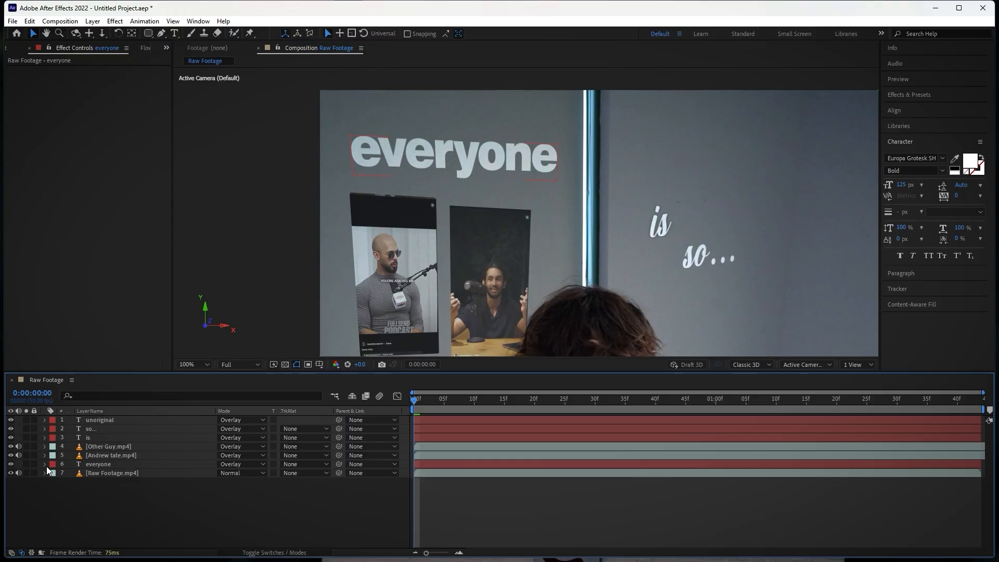
pyautogui.click(45, 464)
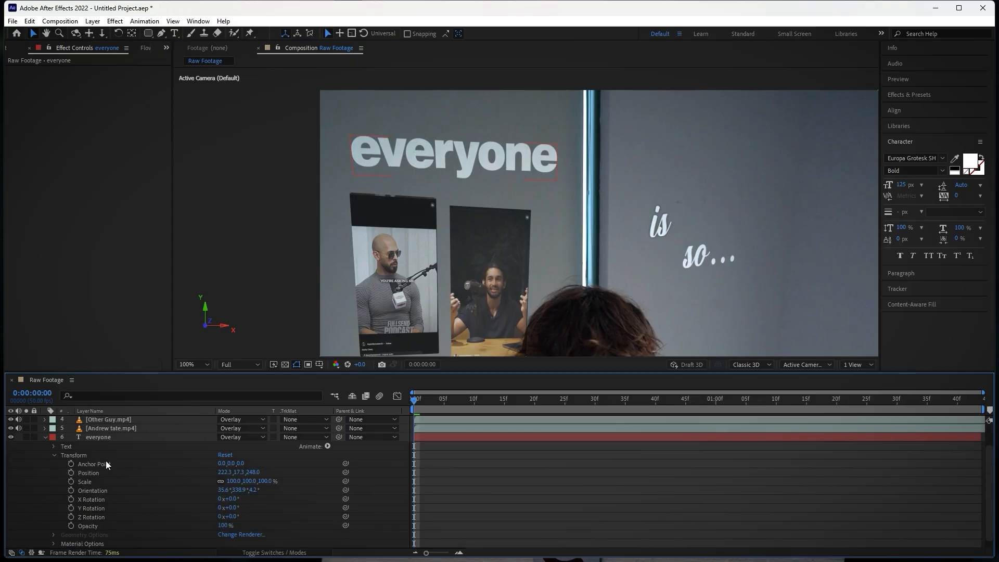
pyautogui.click(327, 447)
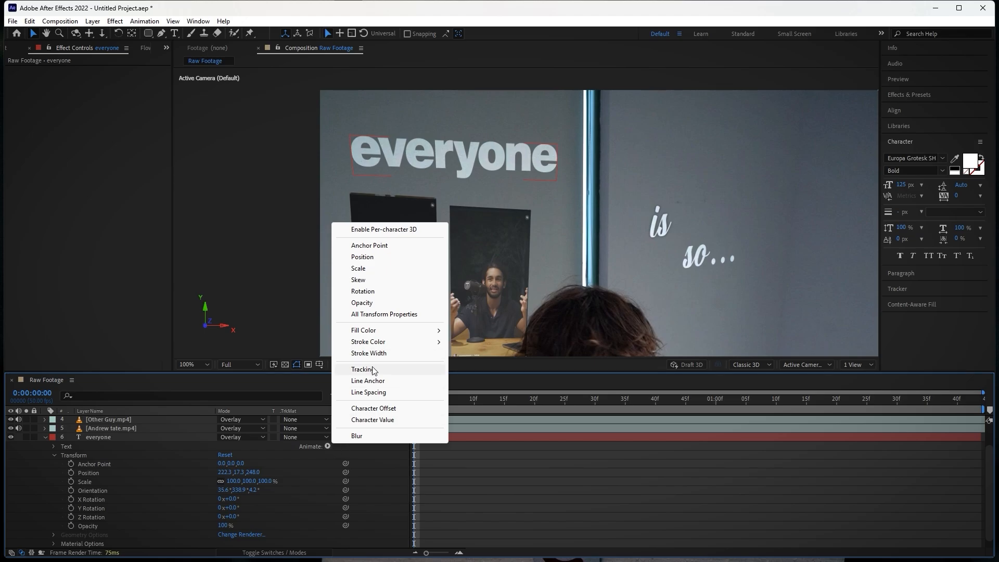
pyautogui.click(372, 303)
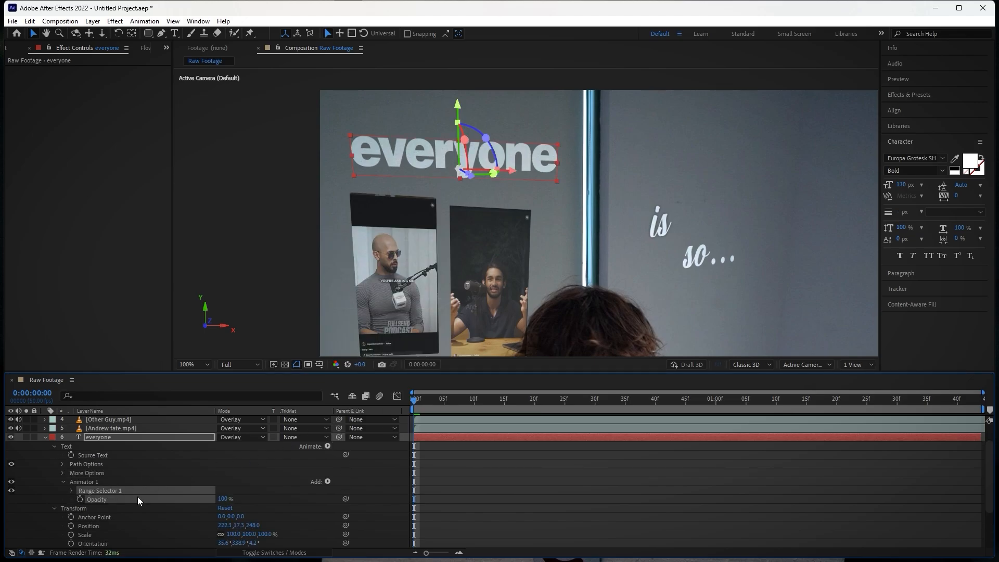
# Step: Start keyframing the range selector's Start value at 0% on the first frame of the "everyone" layer
pyautogui.click(71, 490)
pyautogui.scroll(-1, 132, 503)
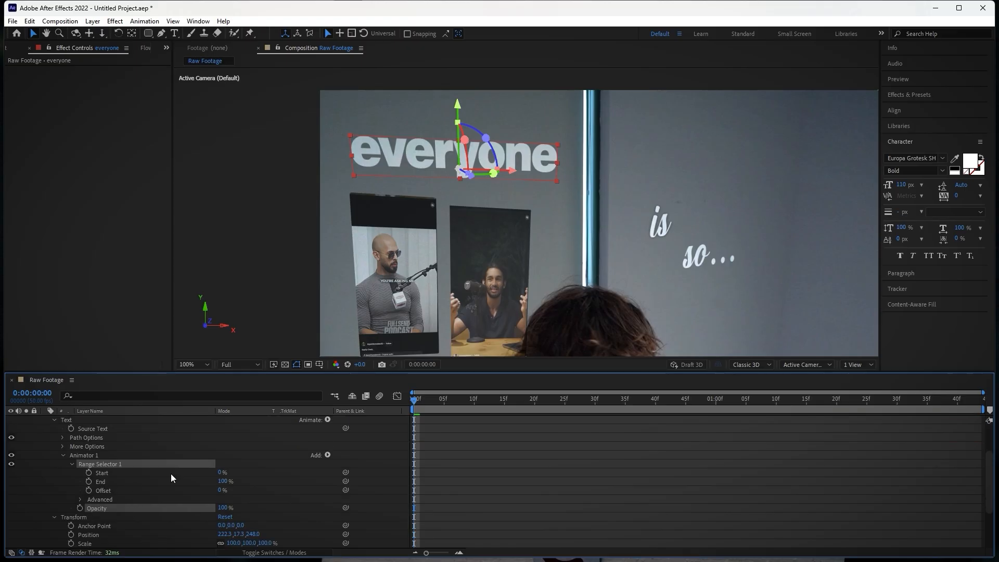
pyautogui.click(89, 473)
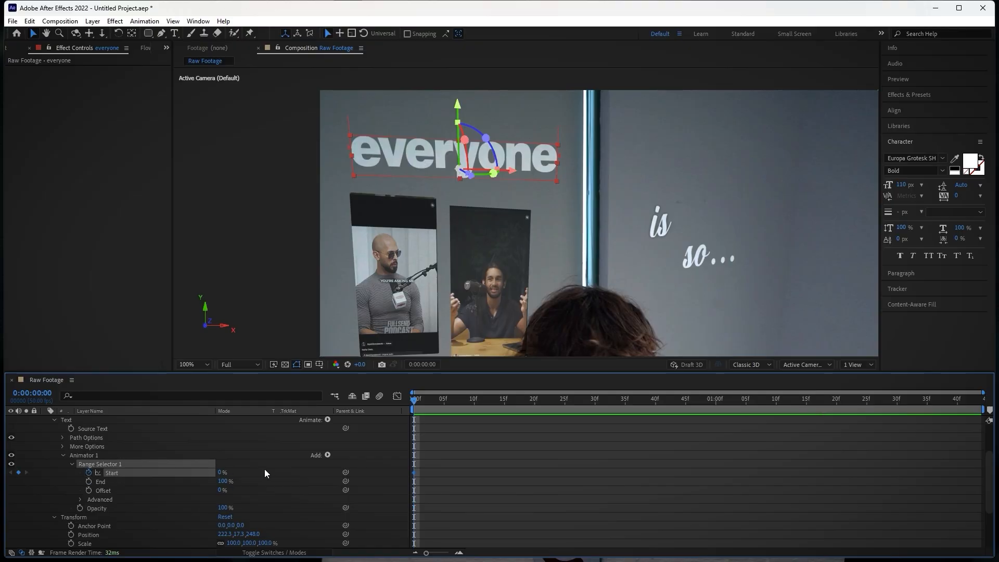
# Step: Add a Start keyframe of 100% at frame 15 in the "everyone" range selector
pyautogui.press('space')
pyautogui.press('space')
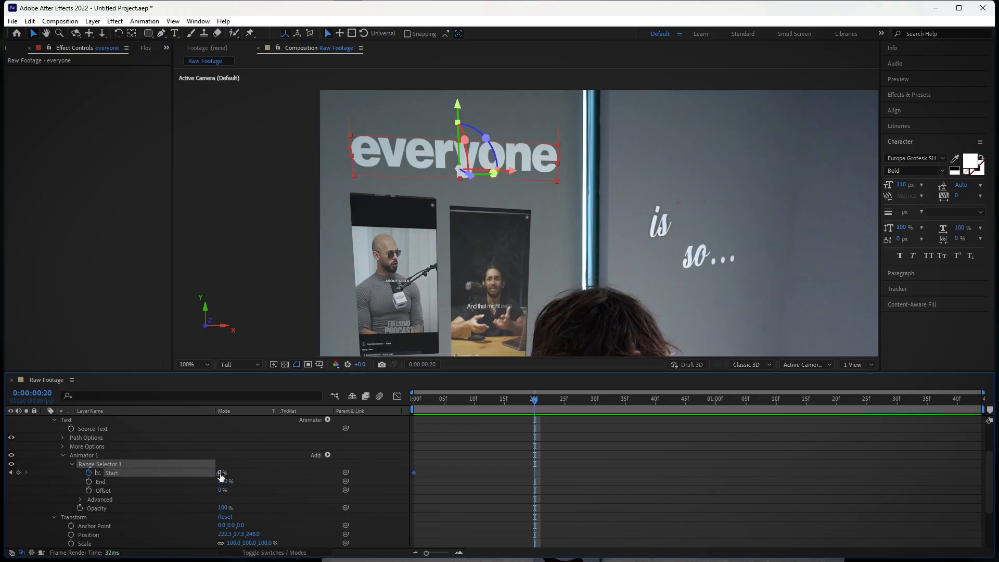
pyautogui.press('pageup')
pyautogui.press('pageup')
pyautogui.press('pageup')
pyautogui.press('pageup')
pyautogui.press('pageup')
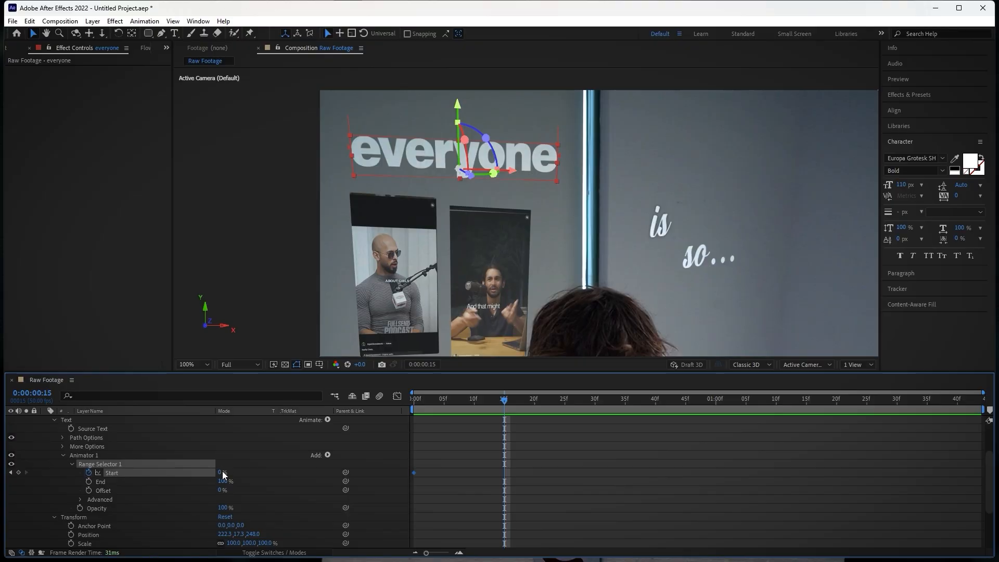
pyautogui.click(221, 472)
pyautogui.write('100')
pyautogui.press('Return')
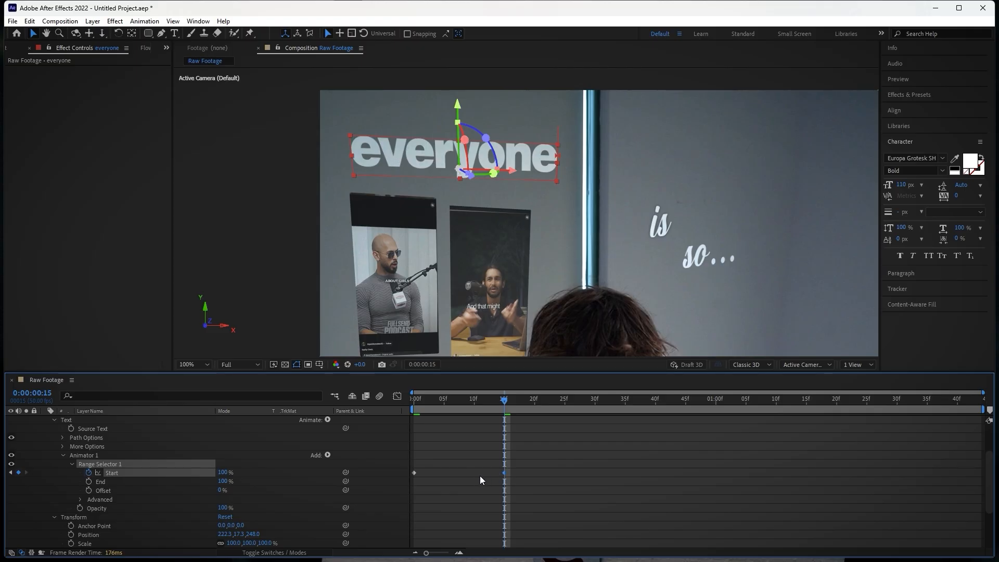
# Step: Turn on Randomize Order in the advanced options of the "everyone" range selector
pyautogui.scroll(-1, 264, 480)
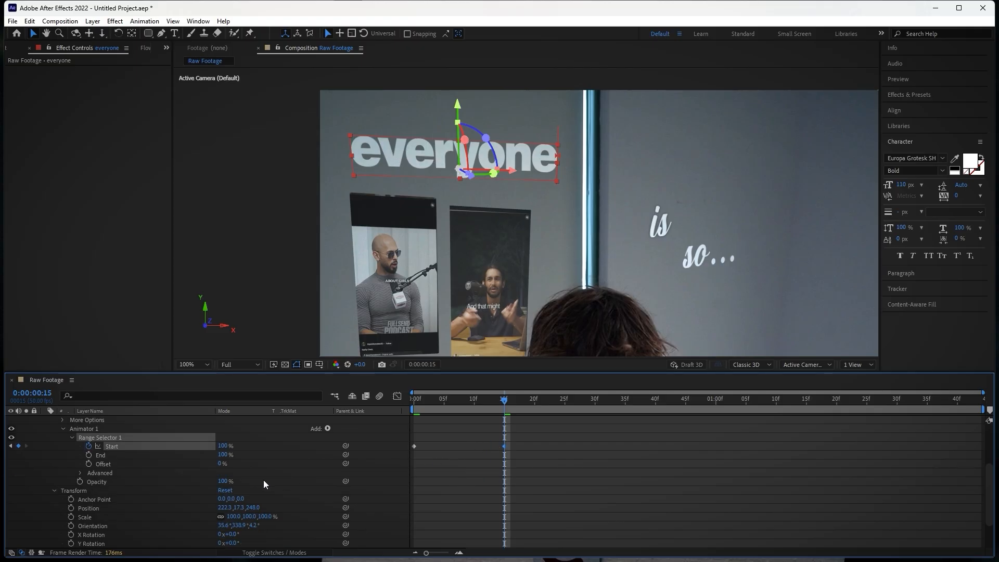
pyautogui.click(80, 473)
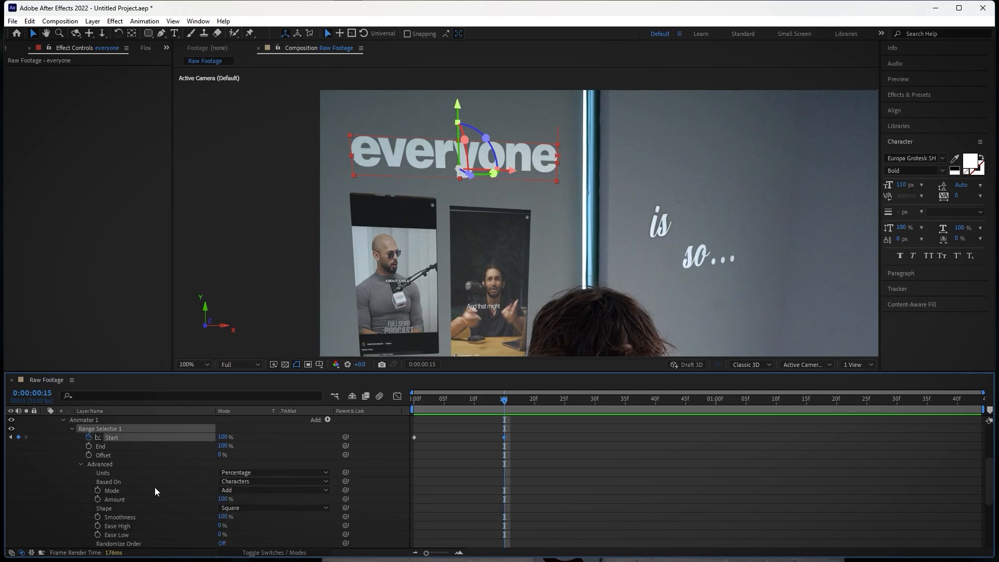
pyautogui.scroll(-2, 155, 488)
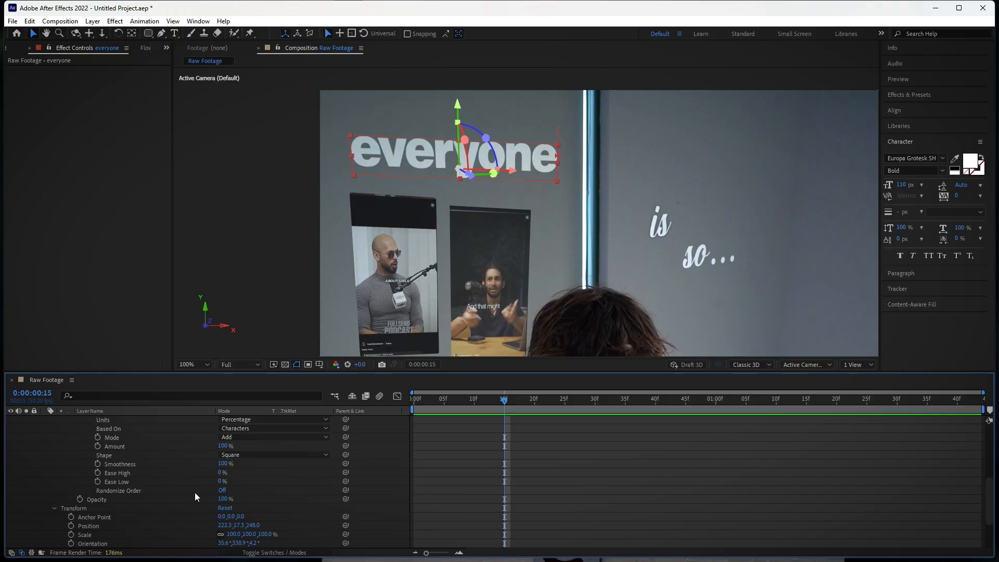
pyautogui.click(221, 490)
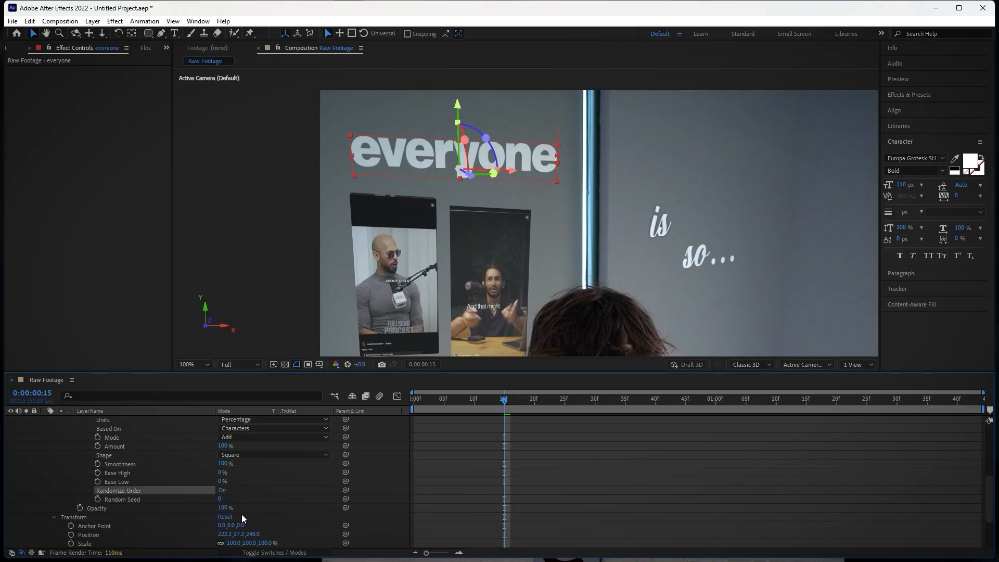
# Step: Keyframe the range selector's Random Seed at 56 on frame 15 and at 0 on the first frame
pyautogui.click(97, 499)
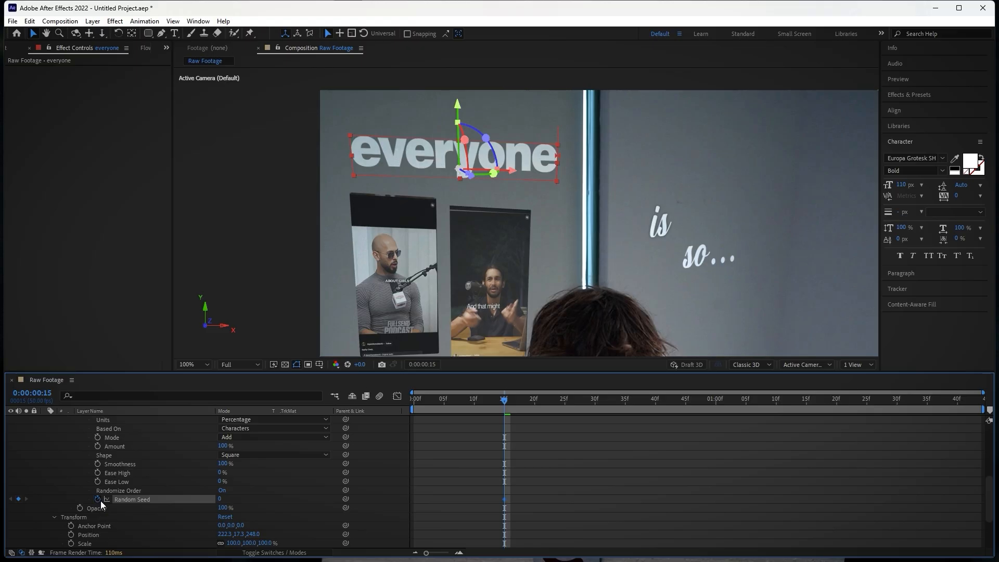
pyautogui.click(220, 499)
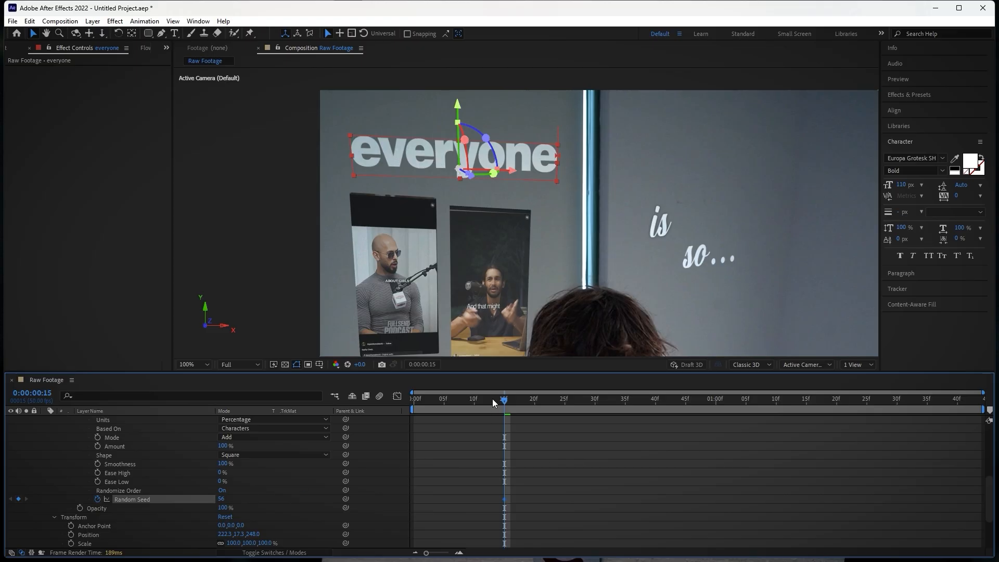
pyautogui.moveTo(492, 398); pyautogui.dragTo(391, 402)
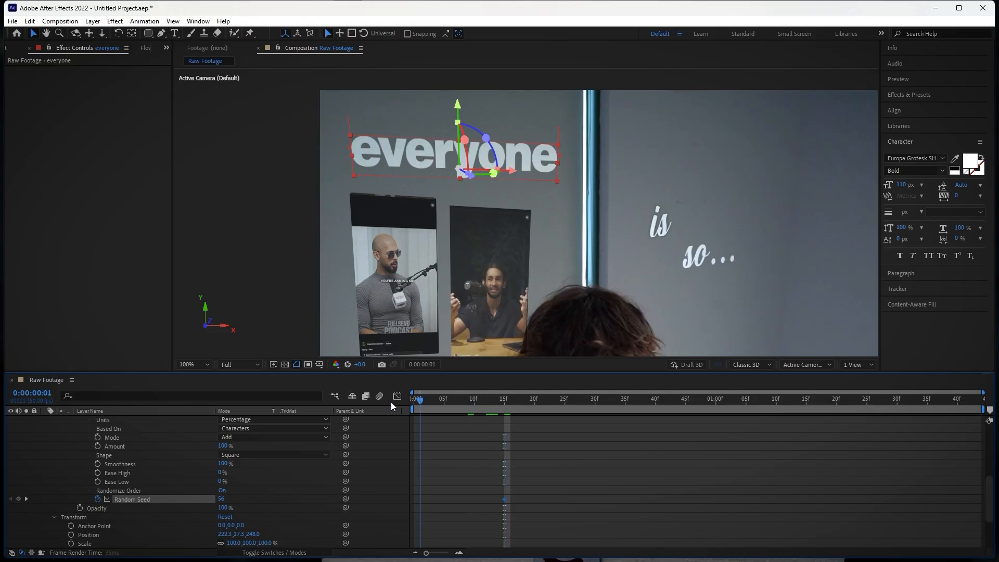
pyautogui.click(220, 499)
pyautogui.write('4')
pyautogui.press('Return')
pyautogui.press('pagedown')
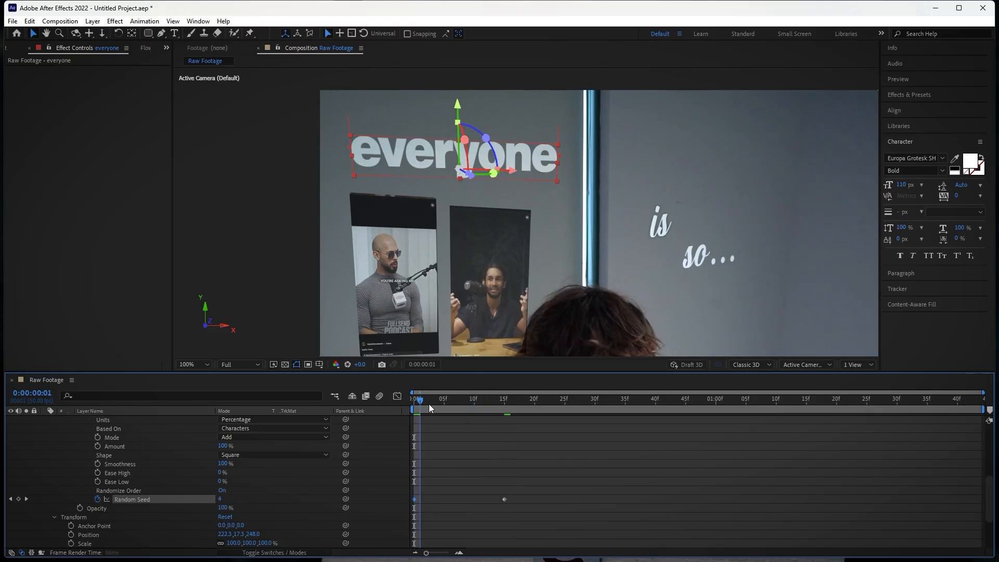
# Step: Examine the Start and Random Seed keyframes of the "everyone" text across the first 15 frames
pyautogui.moveTo(429, 404); pyautogui.dragTo(480, 400)
pyautogui.scroll(3, 490, 455)
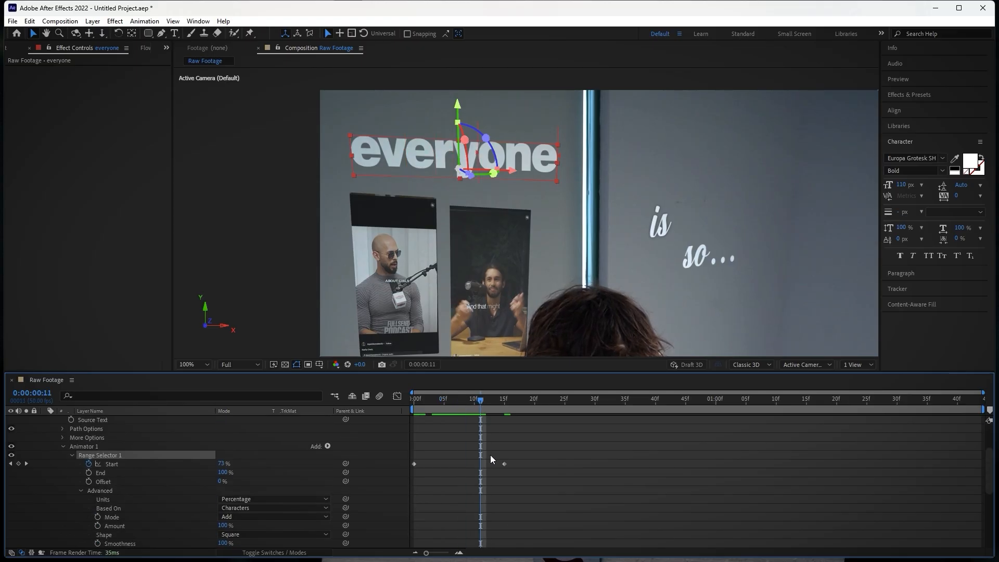
pyautogui.moveTo(414, 464); pyautogui.dragTo(484, 462)
pyautogui.press('pageup')
pyautogui.press('pageup')
pyautogui.press('pageup')
pyautogui.press('pageup')
pyautogui.press('pageup')
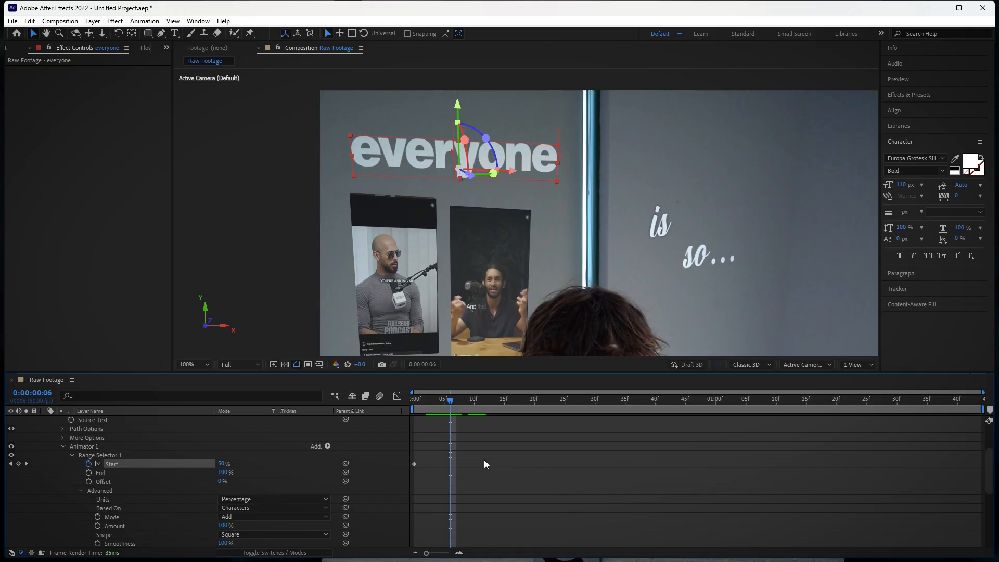
pyautogui.scroll(-3, 484, 460)
pyautogui.press('pagedown')
pyautogui.press('pagedown')
pyautogui.press('pagedown')
pyautogui.press('pagedown')
pyautogui.press('pagedown')
pyautogui.scroll(3, 485, 459)
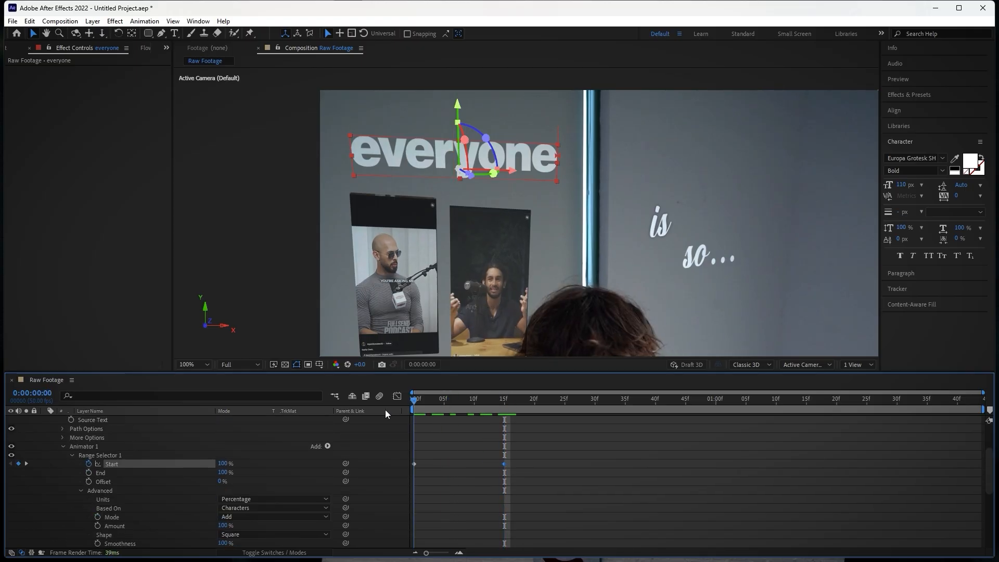
pyautogui.scroll(-3, 527, 478)
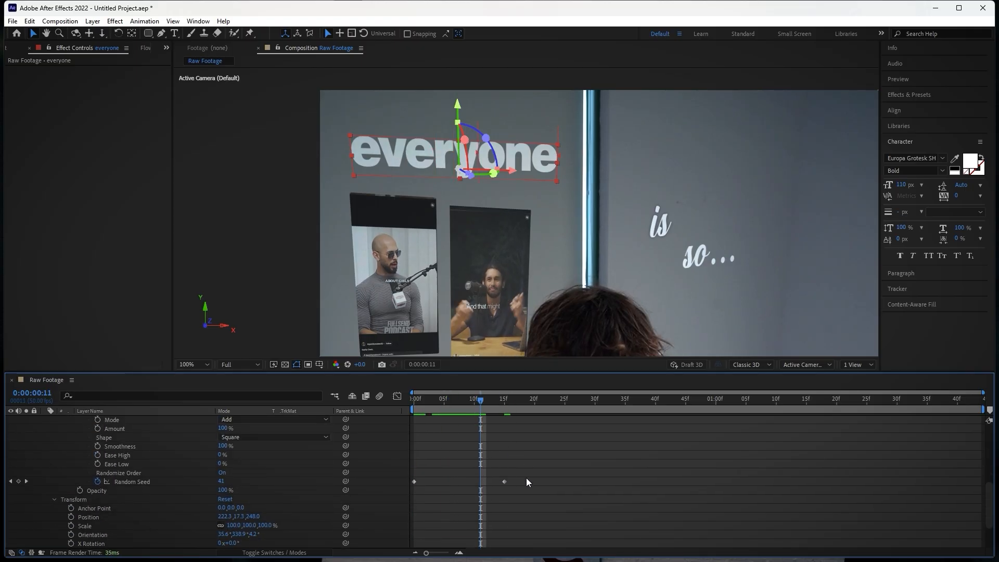
# Step: Set the "everyone" animator's Opacity to a constant 0%, check the text reveal over time and dismiss the chat notification
pyautogui.moveTo(472, 400); pyautogui.dragTo(389, 415)
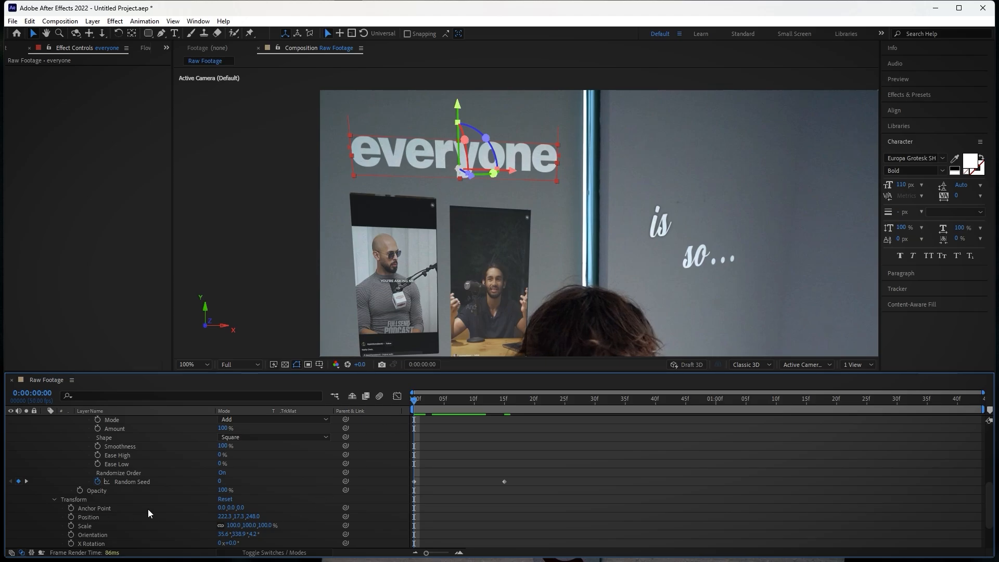
pyautogui.click(80, 490)
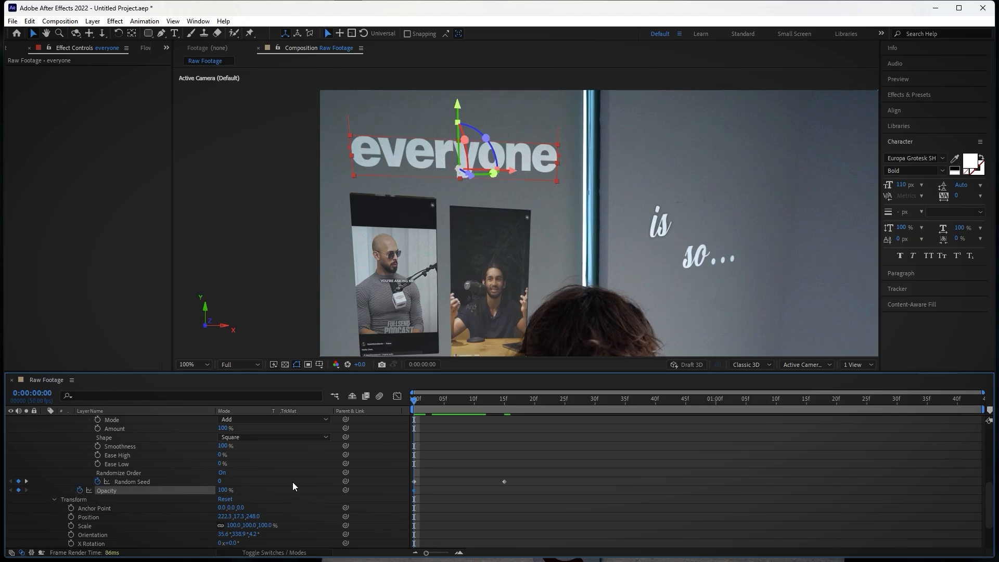
pyautogui.moveTo(223, 491); pyautogui.dragTo(27, 504)
pyautogui.moveTo(421, 410); pyautogui.dragTo(385, 424)
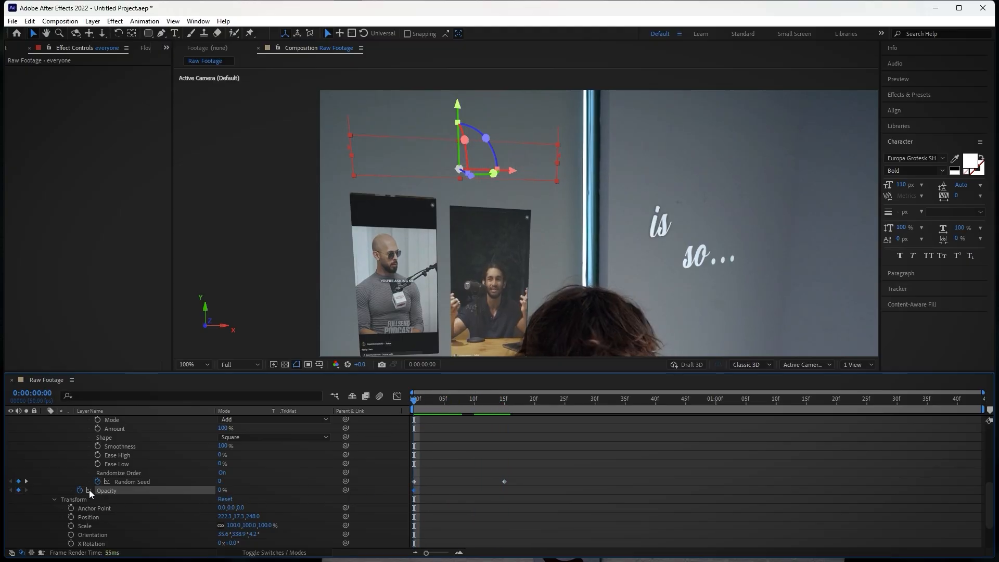
pyautogui.moveTo(413, 400); pyautogui.dragTo(408, 439)
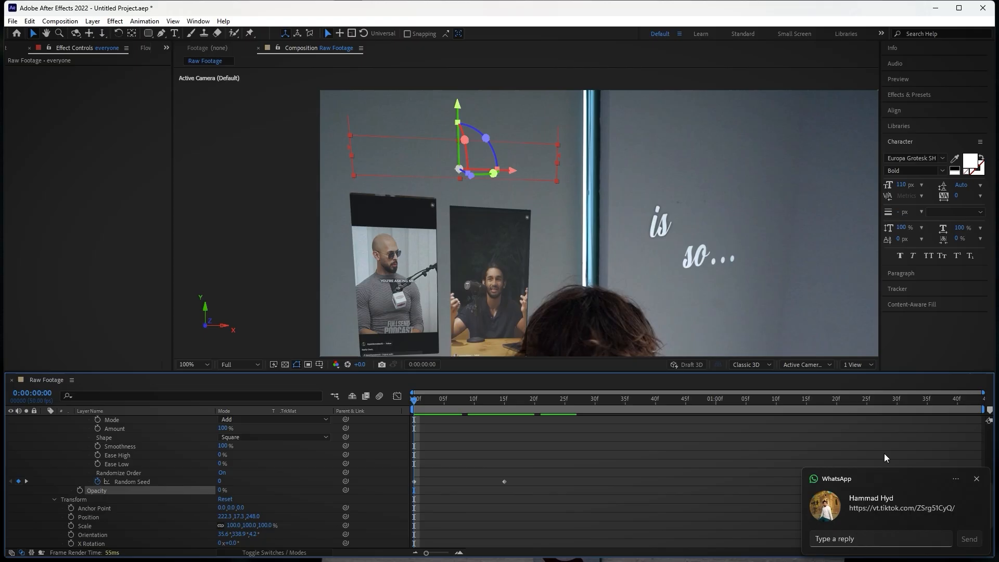
pyautogui.click(976, 480)
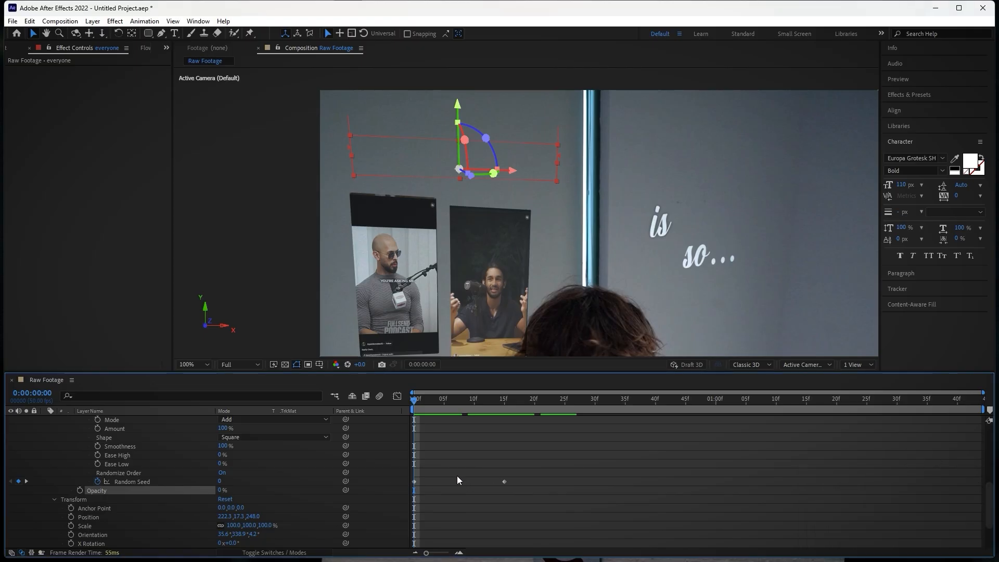
# Step: Review the "everyone" animator settings, collapse the layer's properties and deselect it
pyautogui.scroll(6, 454, 487)
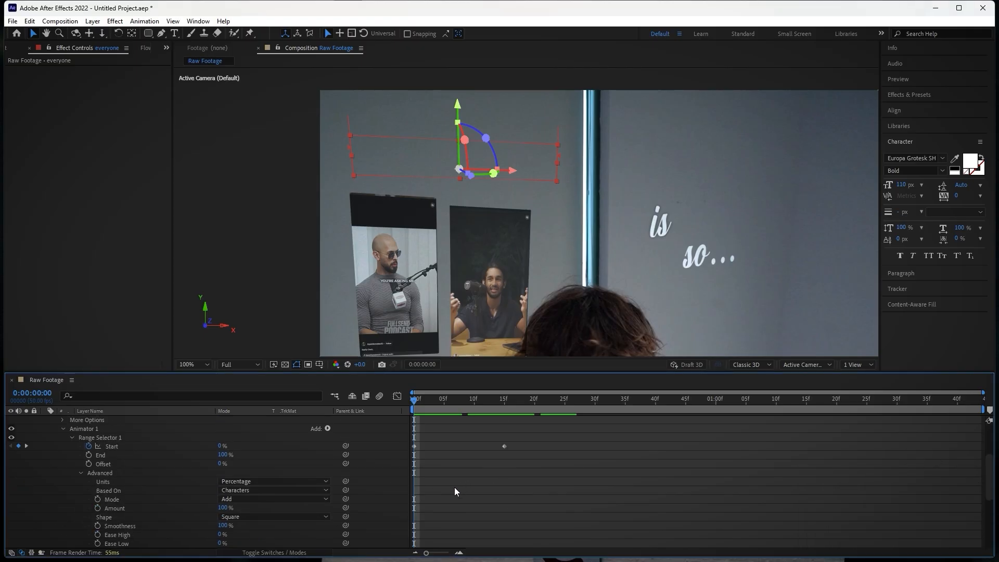
pyautogui.scroll(-7, 454, 487)
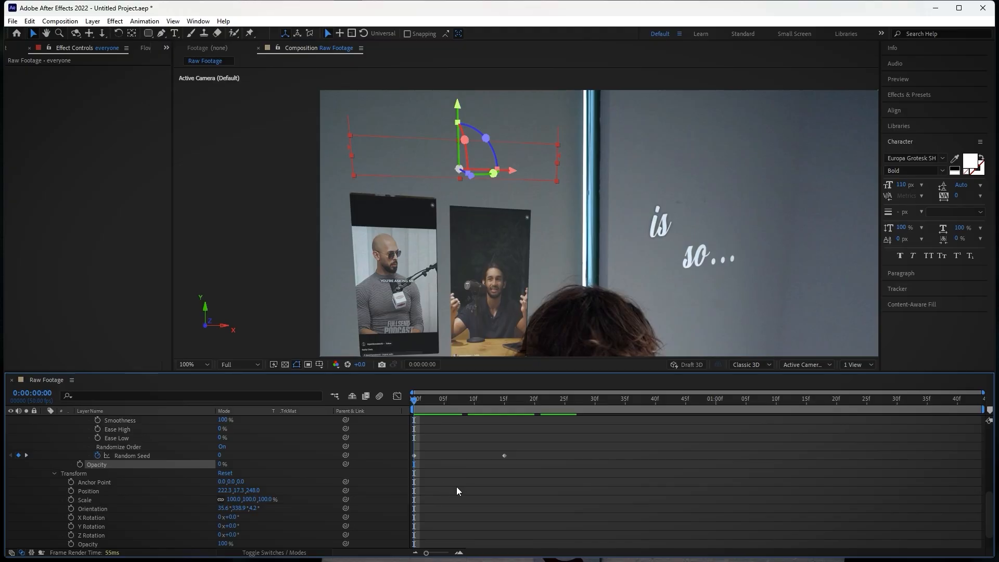
pyautogui.scroll(7, 454, 491)
pyautogui.scroll(-8, 456, 482)
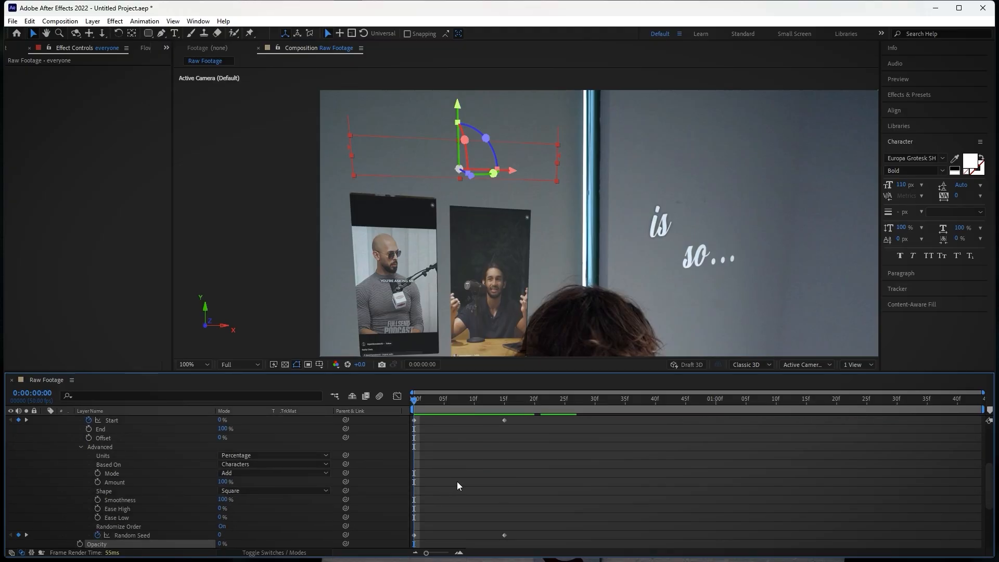
pyautogui.scroll(8, 274, 485)
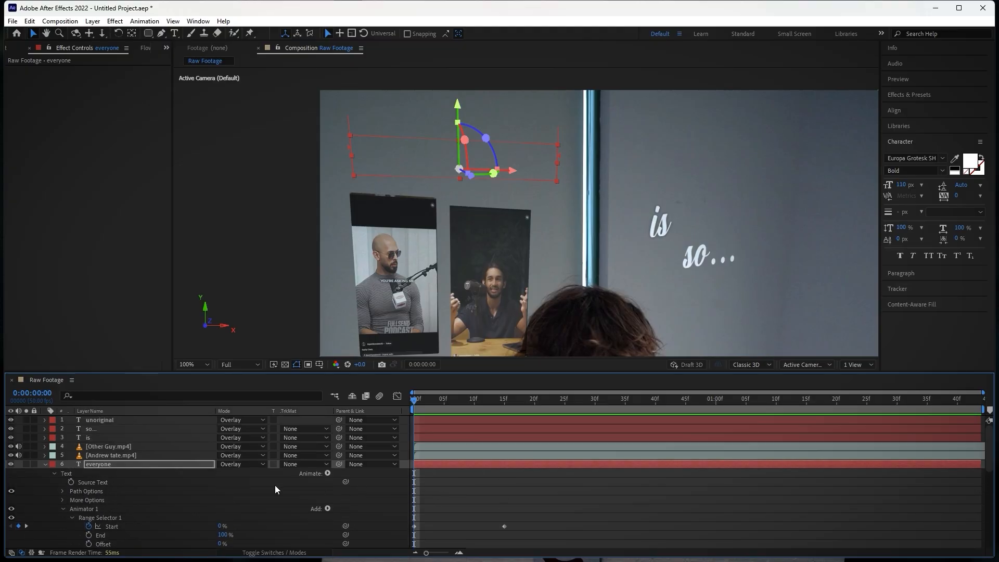
pyautogui.click(44, 464)
pyautogui.click(232, 483)
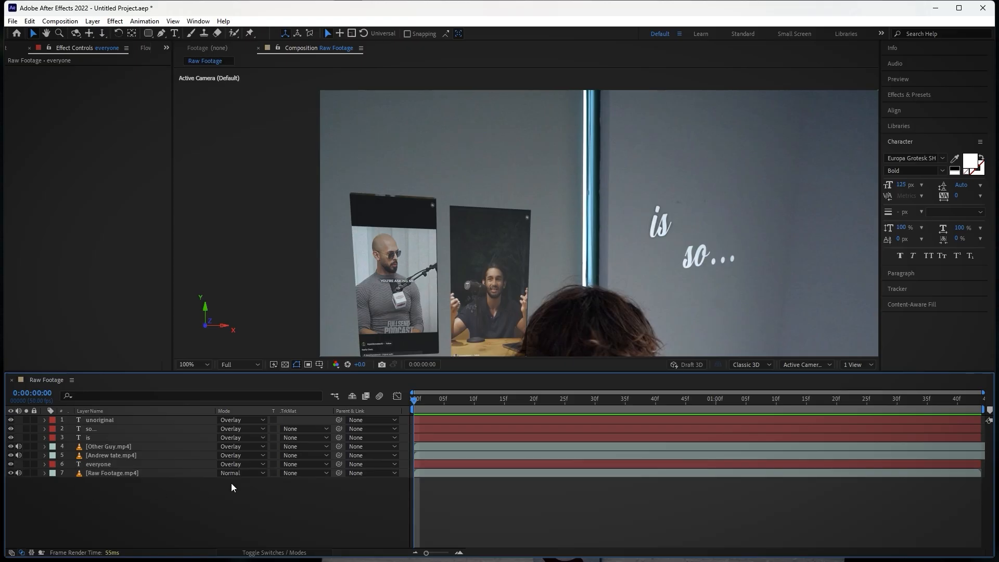
pyautogui.moveTo(420, 401); pyautogui.dragTo(305, 483)
pyautogui.click(401, 254)
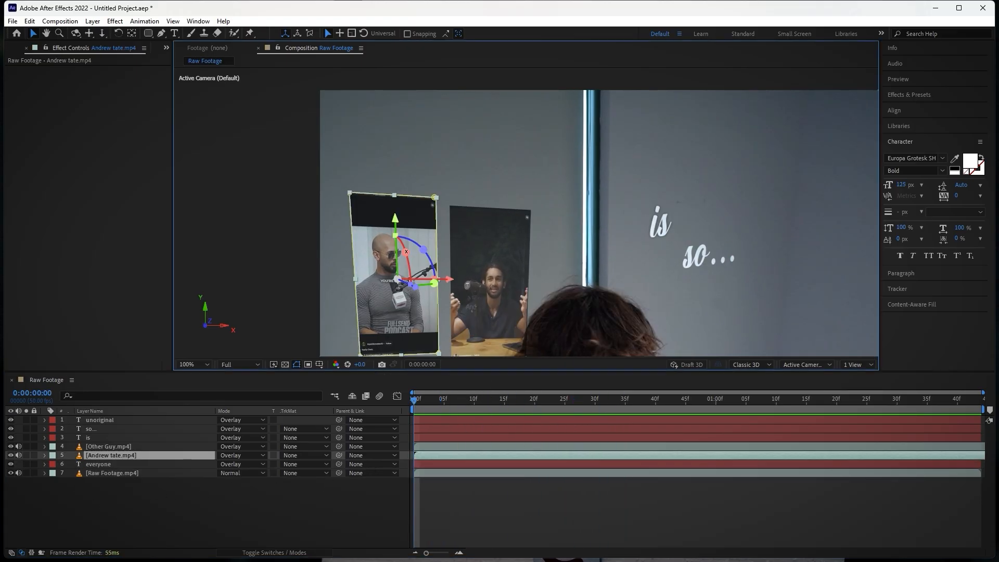
pyautogui.click(495, 271)
pyautogui.click(667, 222)
pyautogui.click(710, 260)
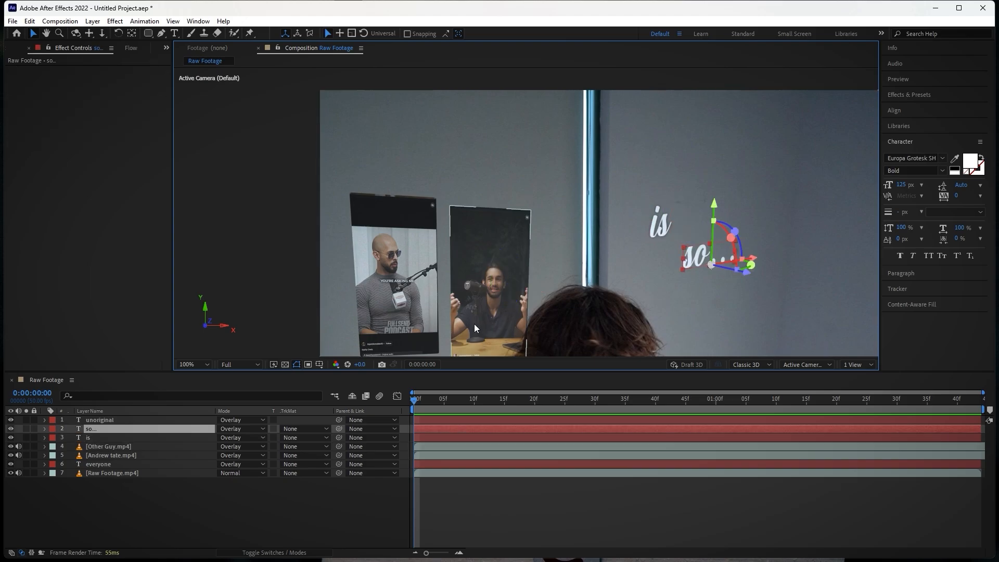
pyautogui.click(400, 271)
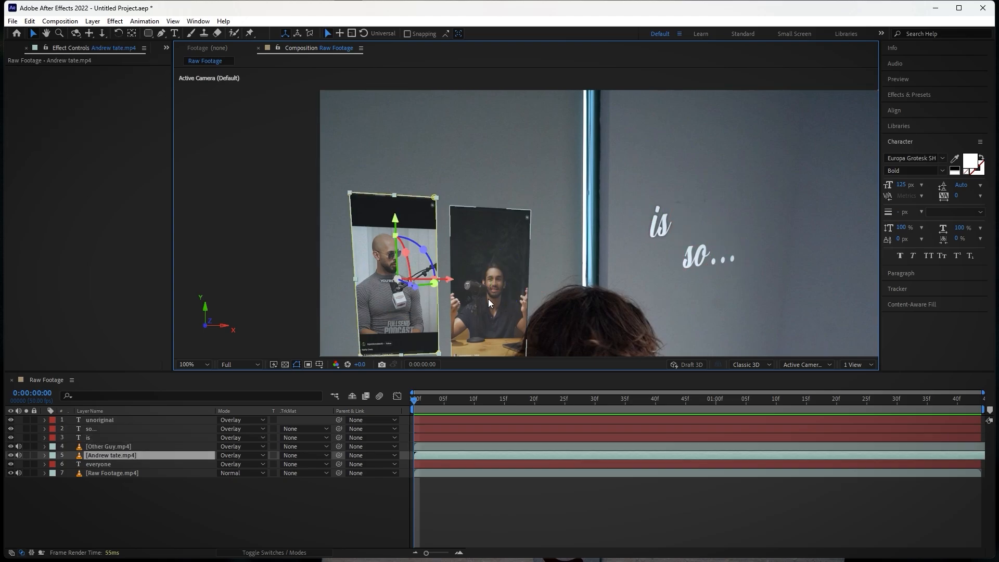
# Step: Start keyframing the Position and Opacity of the Andrew tate.mp4 clip on the first frame
pyautogui.moveTo(488, 299); pyautogui.dragTo(534, 210)
pyautogui.click(78, 499)
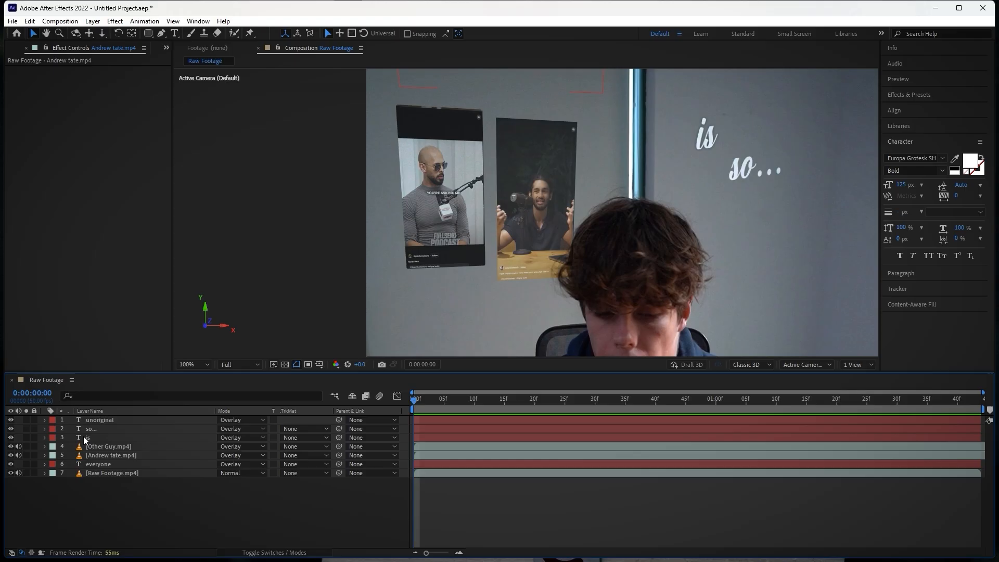
pyautogui.click(111, 456)
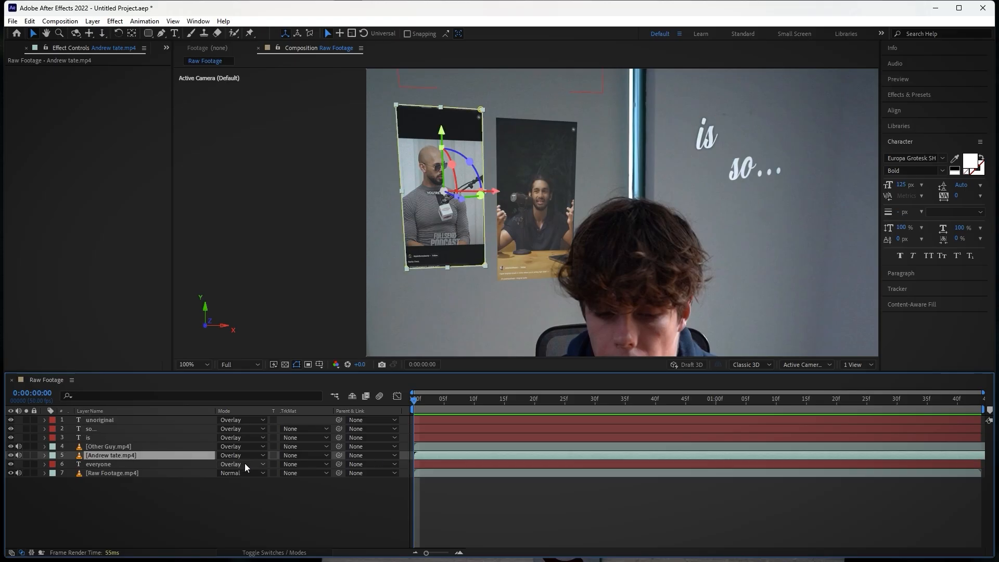
pyautogui.press('p')
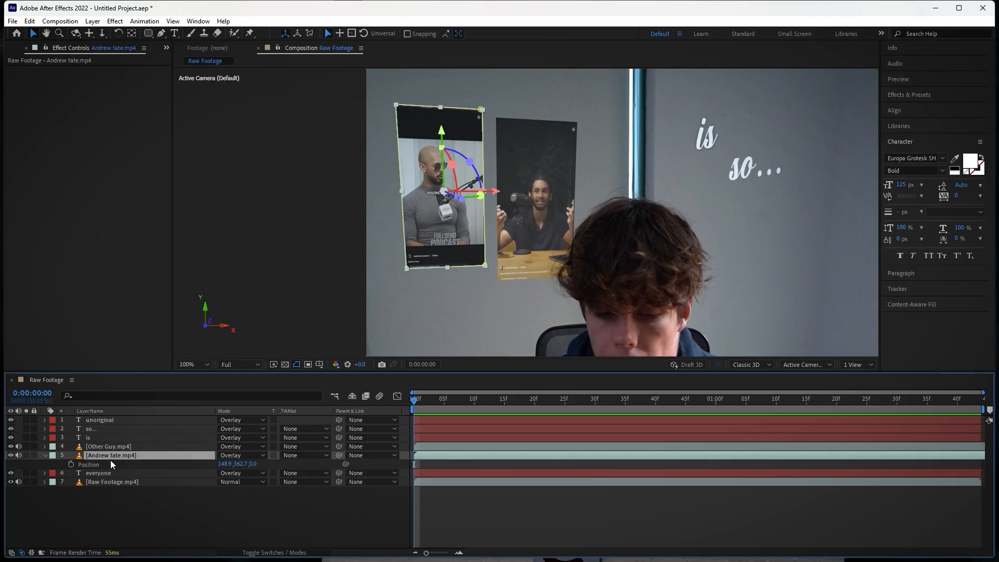
pyautogui.press('t')
pyautogui.click(71, 464)
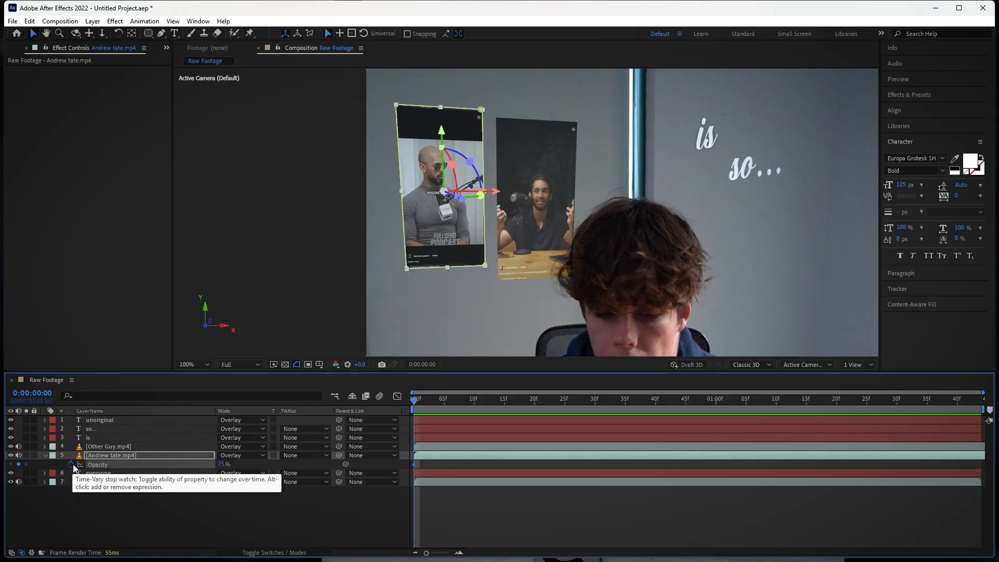
pyautogui.hotkey('shift', 'p')
pyautogui.press('=')
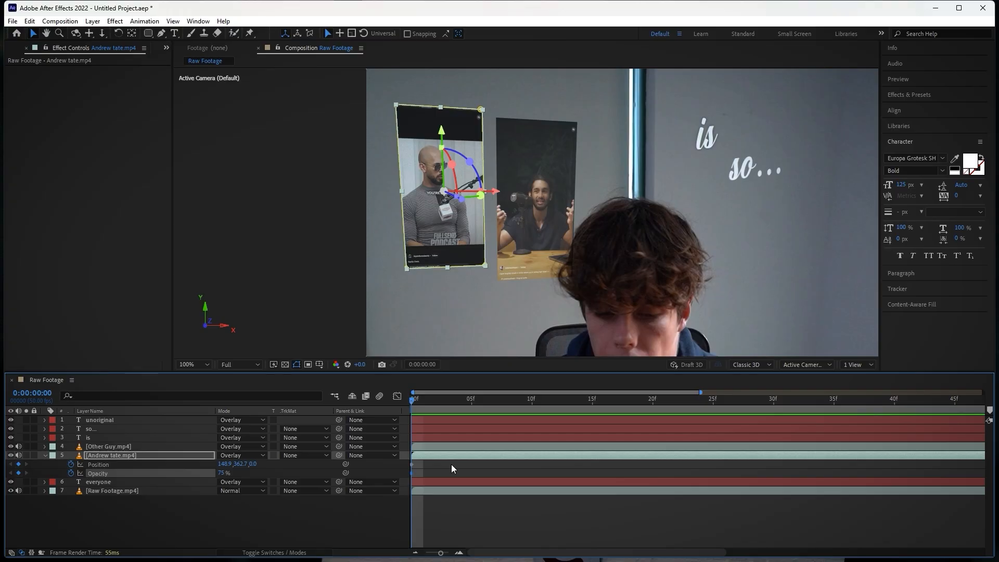
# Step: Play through the opening frames and add Position and Opacity keyframes to the Andrew tate.mp4 clip at frame 30
pyautogui.press('space')
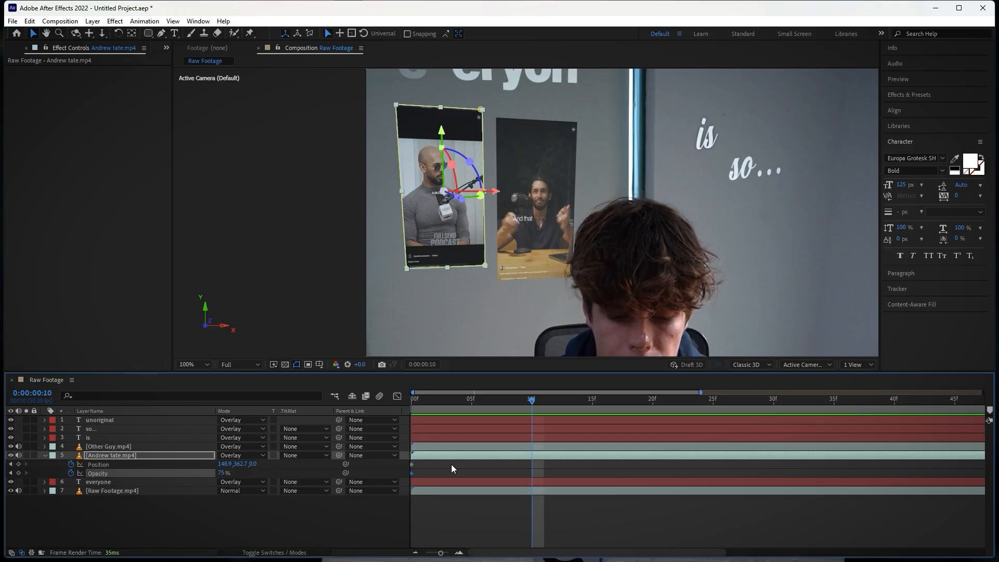
pyautogui.press('space')
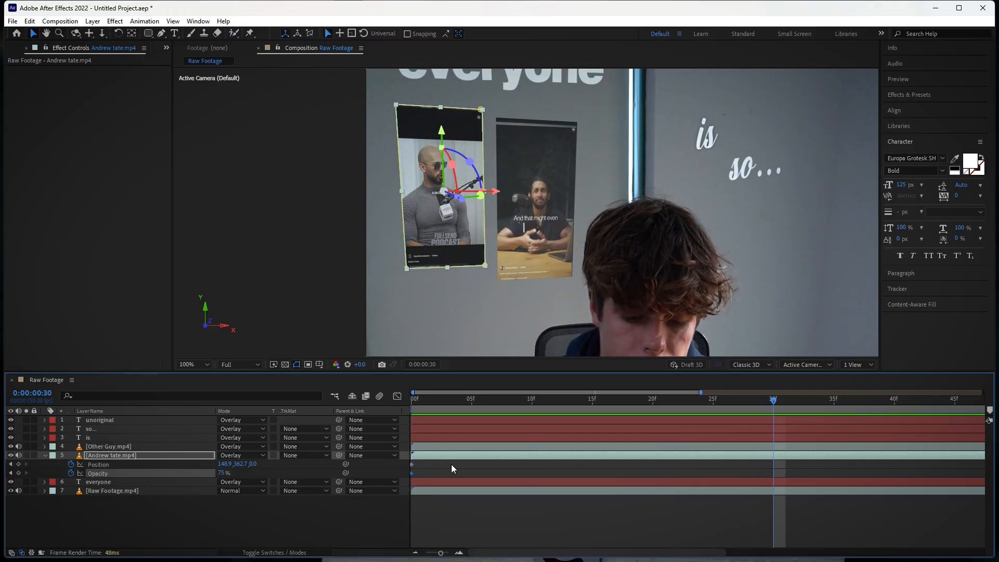
pyautogui.hotkey('shift', 'pageup')
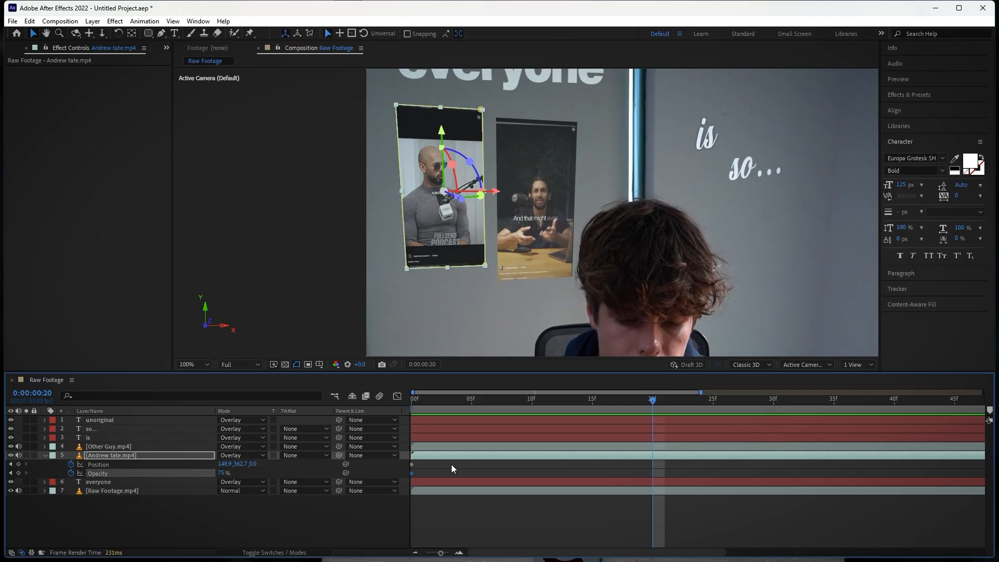
pyautogui.hotkey('shift', 'pagedown')
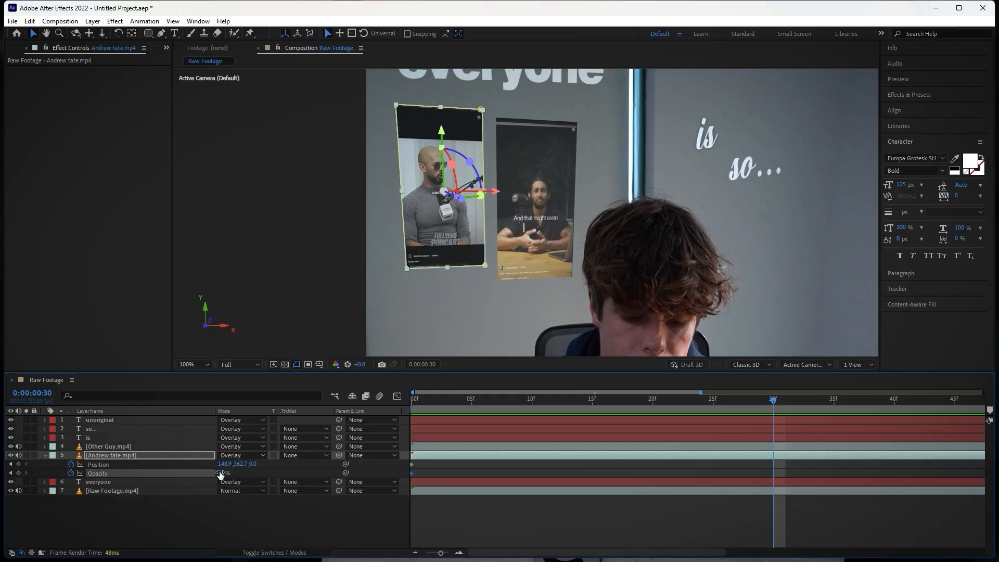
pyautogui.click(19, 465)
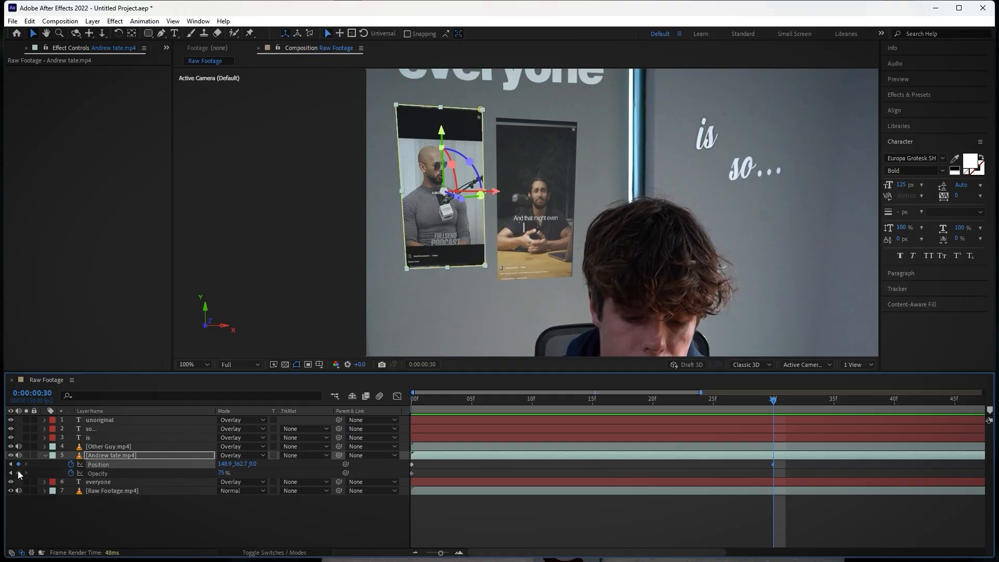
pyautogui.click(19, 473)
# Step: Set the Andrew tate.mp4 clip's Opacity to 0% and its Y Position to 396.7 on the first frame
pyautogui.click(11, 465)
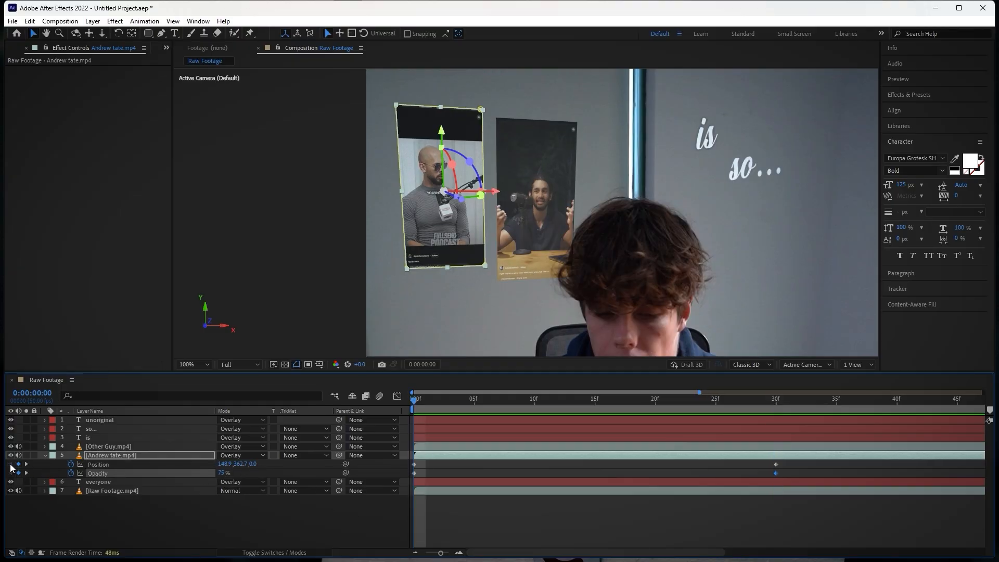
pyautogui.click(221, 520)
pyautogui.click(222, 473)
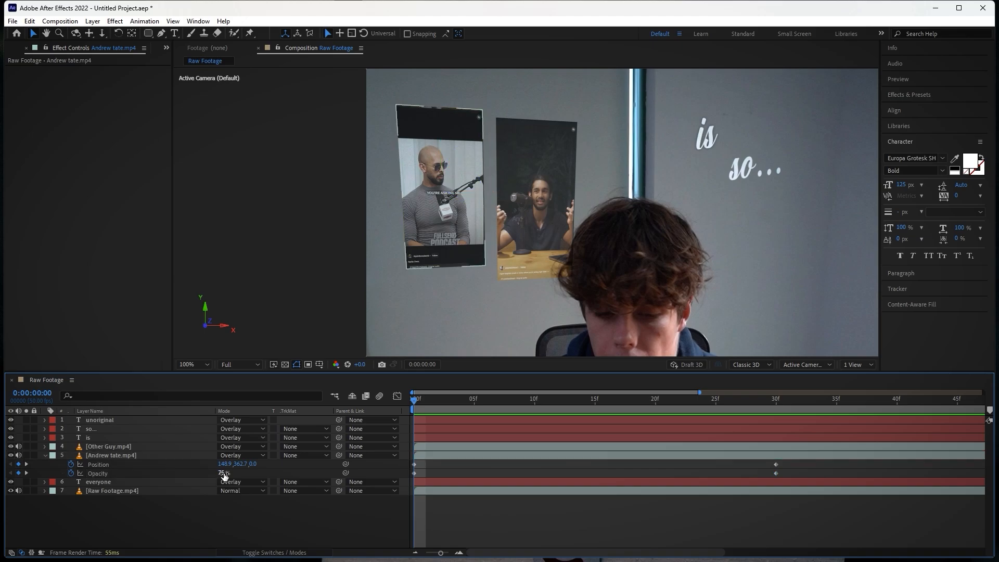
pyautogui.write('0')
pyautogui.press('Return')
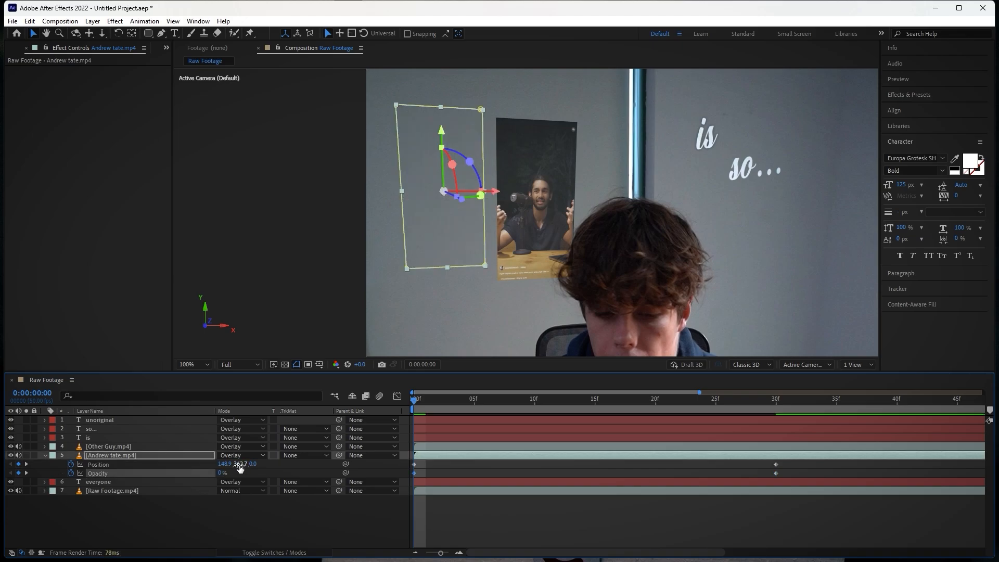
pyautogui.moveTo(240, 469); pyautogui.dragTo(257, 465)
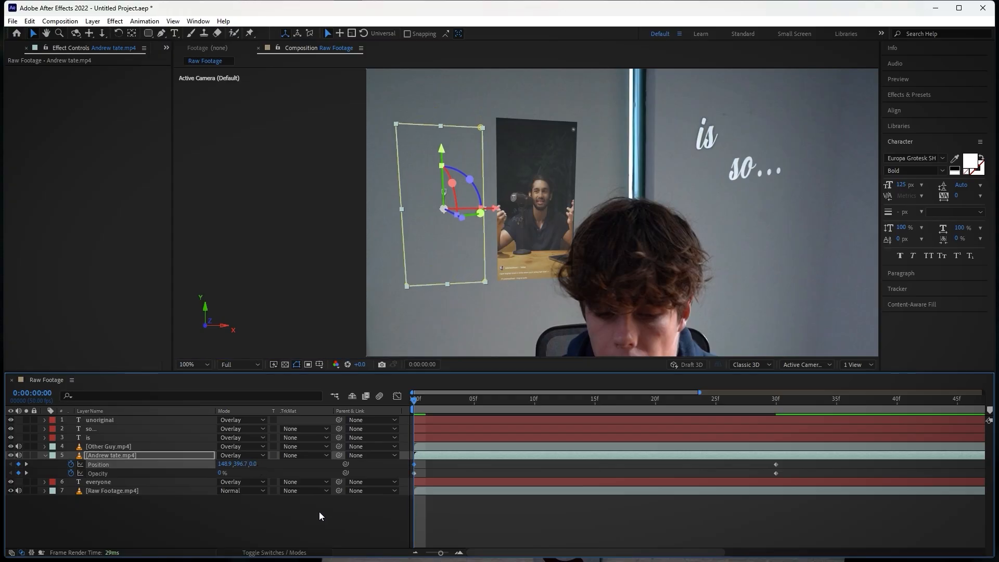
# Step: Easy Ease the Andrew tate.mp4 keyframes, stretch the final speed handles back to about frame 15 in the graph, and preview the entrance
pyautogui.moveTo(796, 464); pyautogui.dragTo(390, 484)
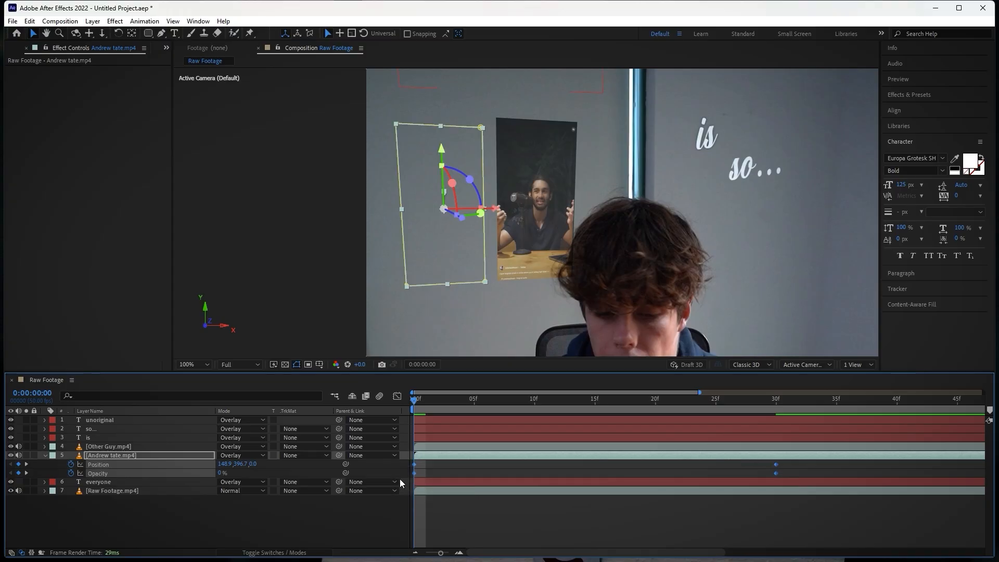
pyautogui.press('F9')
pyautogui.click(399, 396)
pyautogui.moveTo(800, 489); pyautogui.dragTo(525, 521)
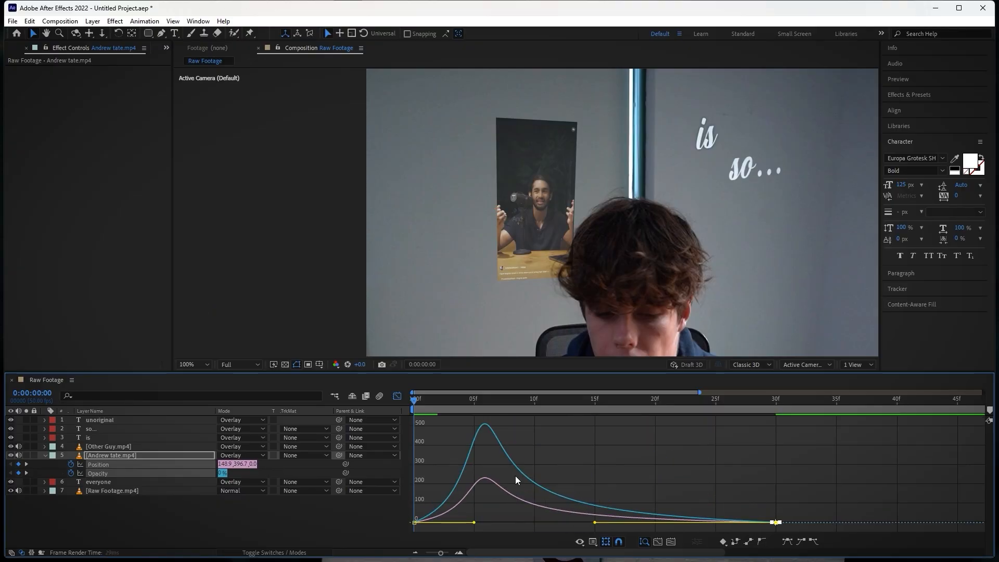
pyautogui.press('space')
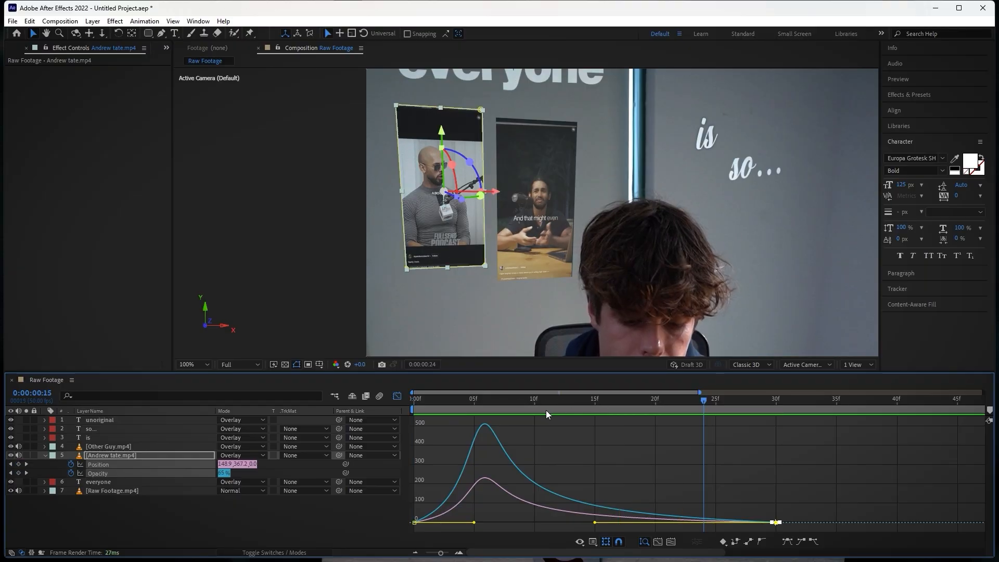
pyautogui.press('space')
pyautogui.press('space')
pyautogui.press('space')
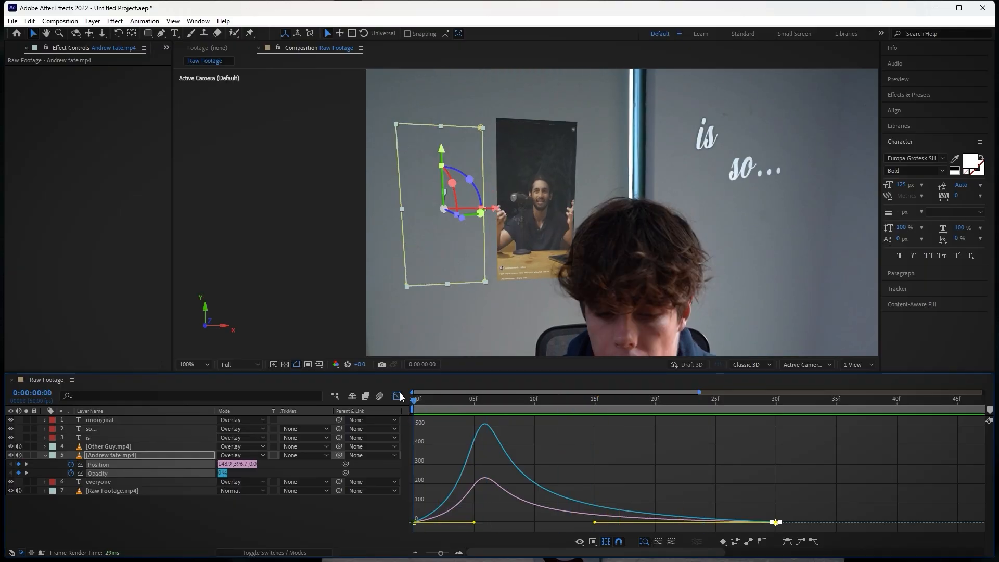
pyautogui.hotkey('shift', 'F3')
pyautogui.click(400, 501)
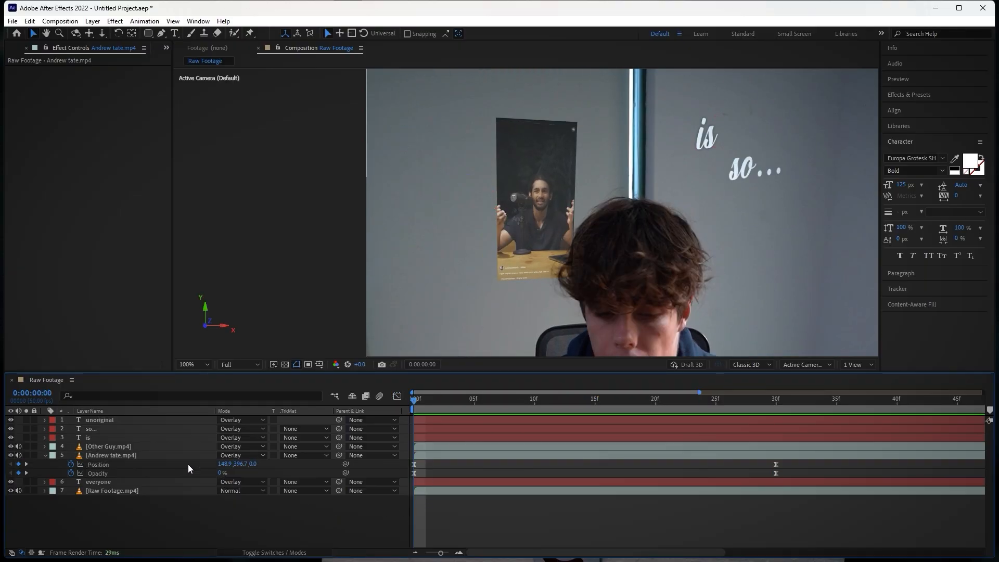
# Step: Keyframe the Position and Opacity of the Other Guy.mp4 clip on the first frame and at frame 30
pyautogui.click(111, 446)
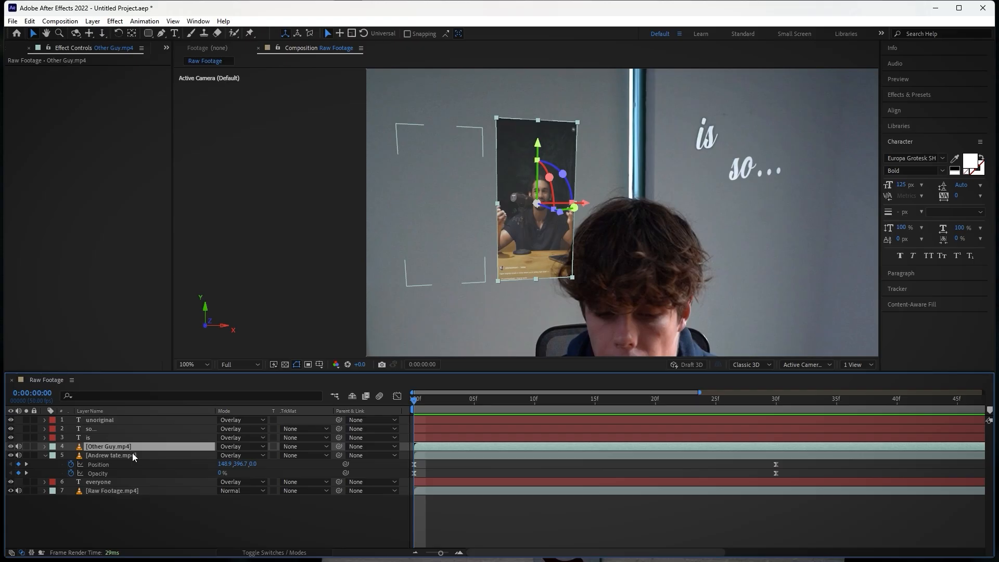
pyautogui.press('p')
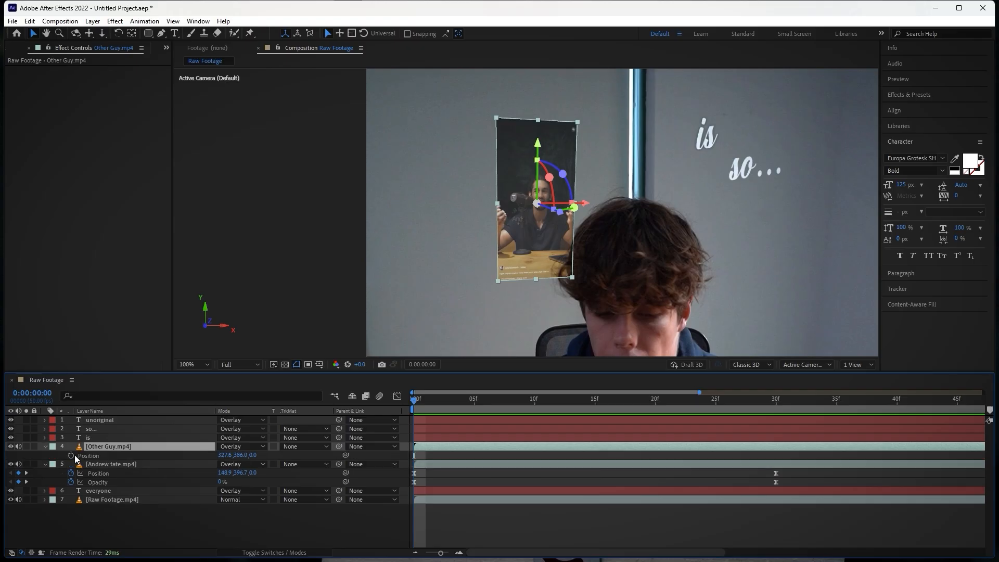
pyautogui.click(73, 455)
pyautogui.press('t')
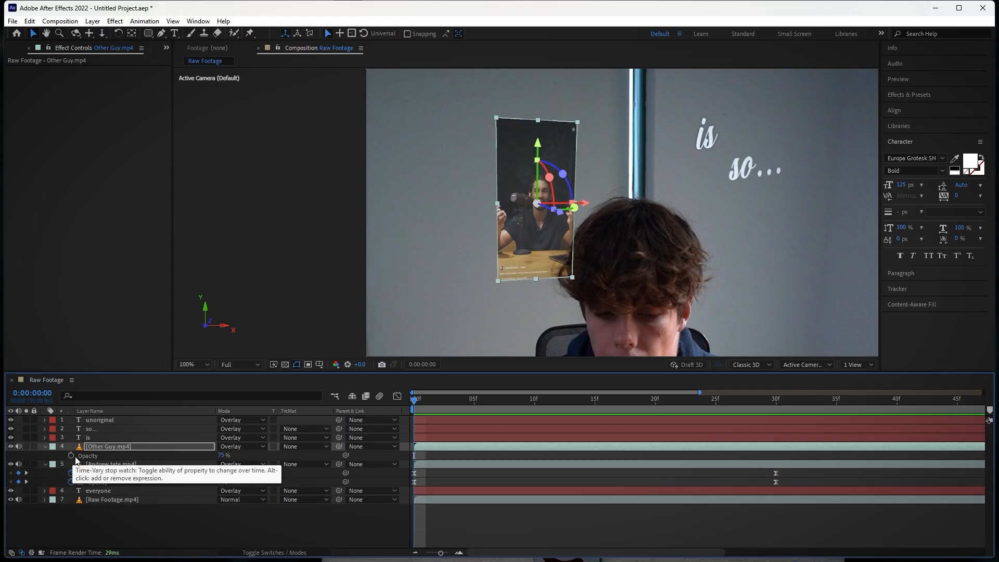
pyautogui.click(72, 456)
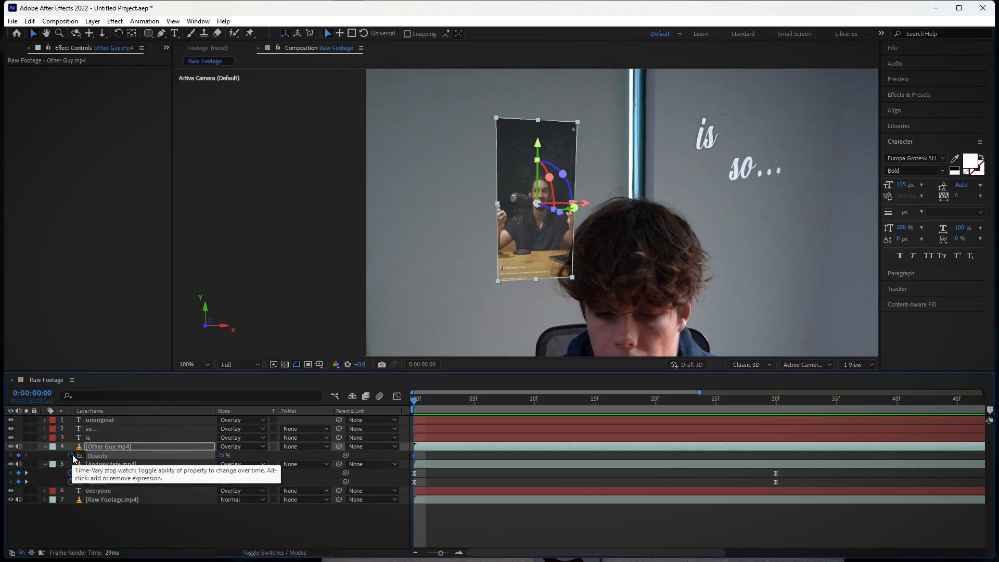
pyautogui.hotkey('shift', 'p')
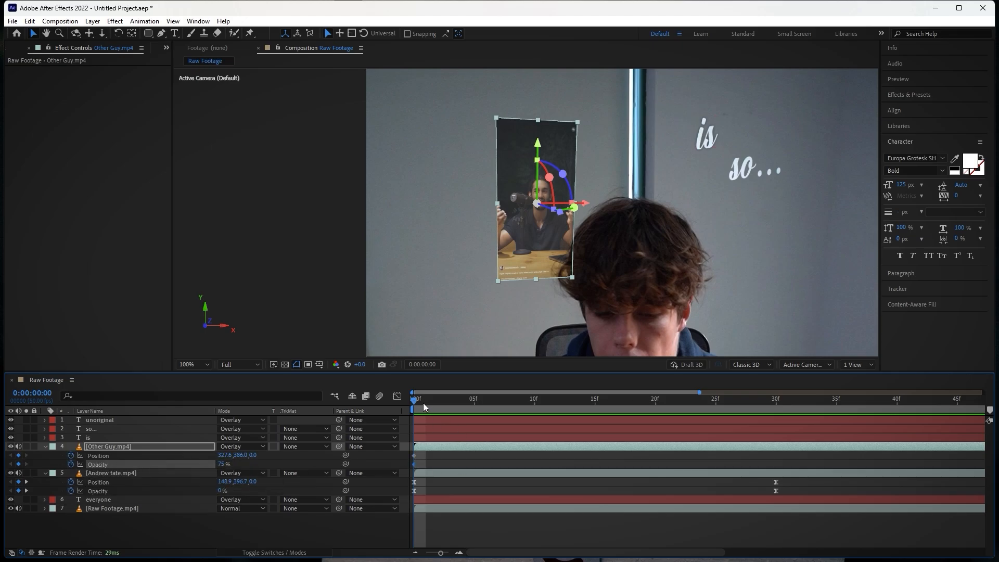
pyautogui.moveTo(423, 403); pyautogui.dragTo(774, 409)
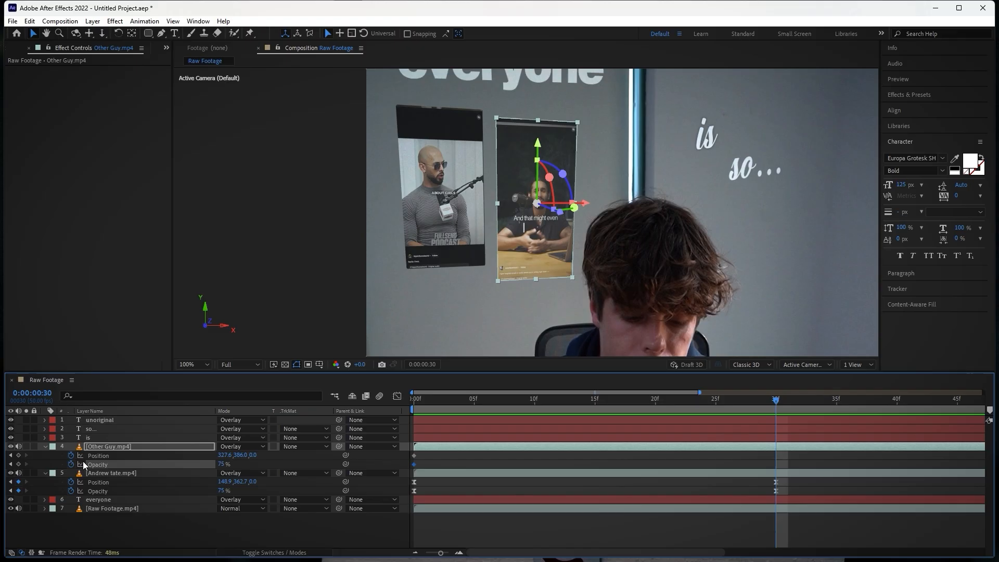
pyautogui.click(19, 464)
pyautogui.click(18, 455)
# Step: Set the Other Guy.mp4 clip's Opacity to 0% and its Y Position to 424 on the first frame
pyautogui.click(12, 455)
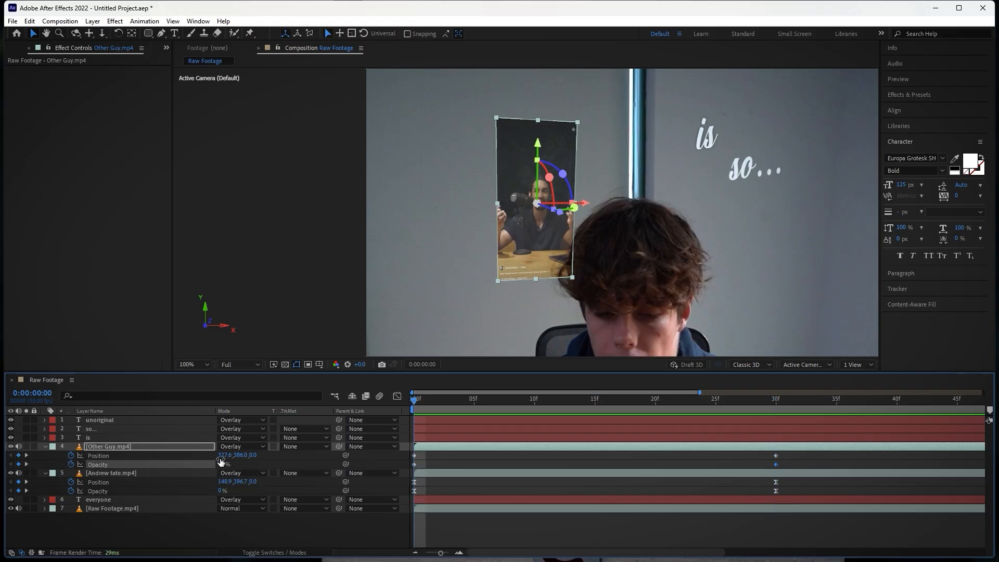
pyautogui.moveTo(223, 465); pyautogui.dragTo(260, 456)
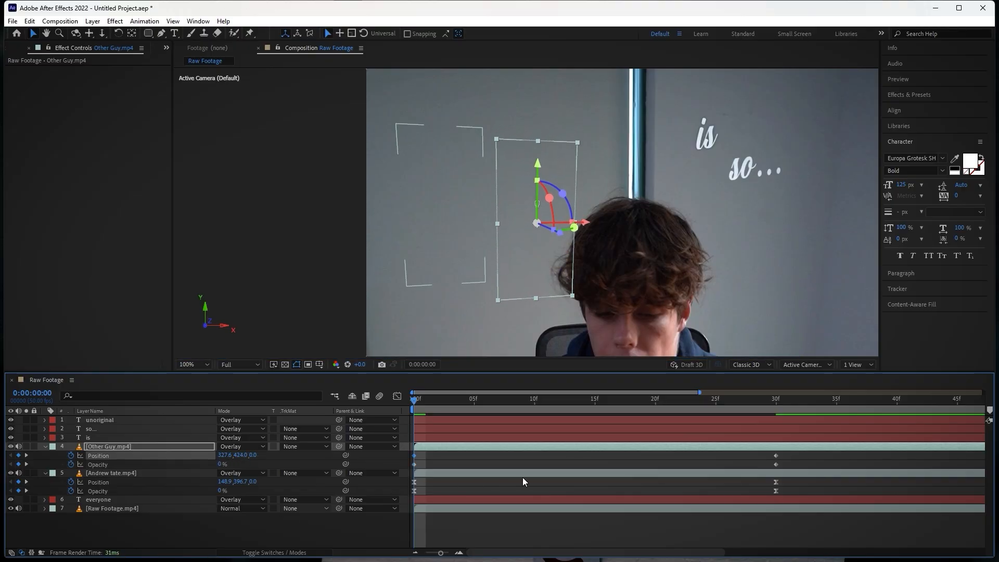
pyautogui.click(585, 532)
# Step: Easy Ease the Other Guy.mp4 keyframes, stretch the final speed handles back to about frame 15 in the graph, and preview the result
pyautogui.moveTo(806, 457); pyautogui.dragTo(503, 483)
pyautogui.press('F9')
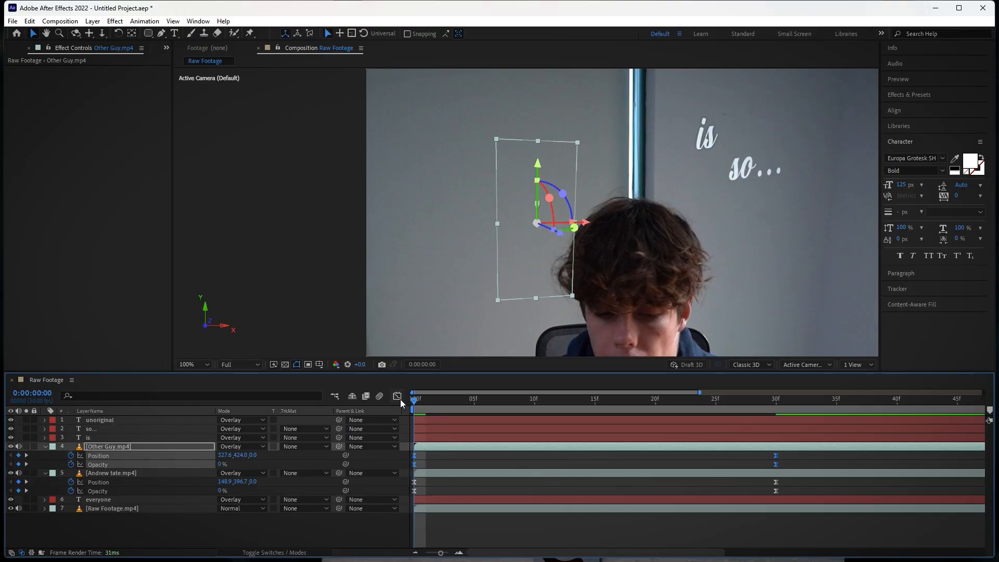
pyautogui.click(397, 397)
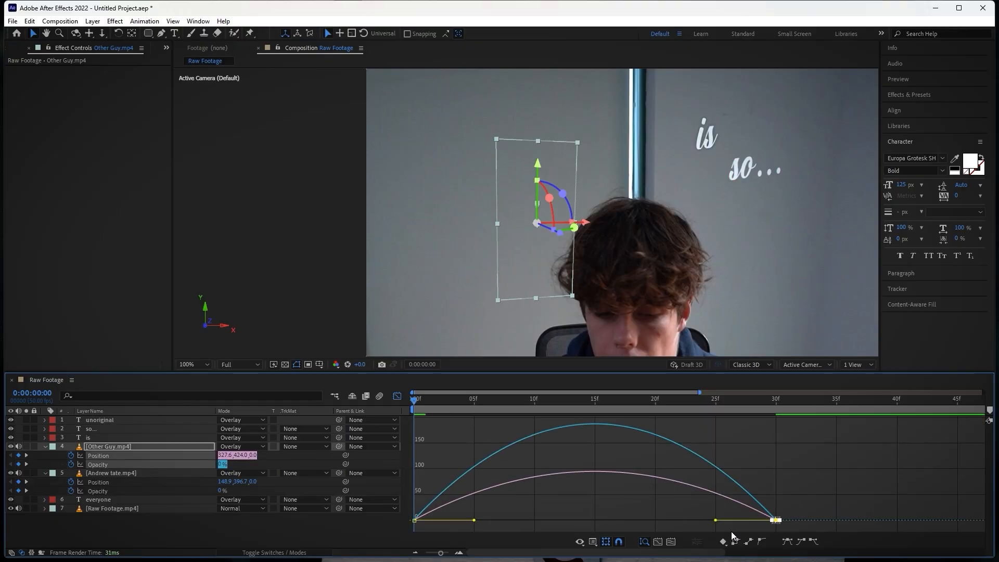
pyautogui.moveTo(717, 521); pyautogui.dragTo(595, 522)
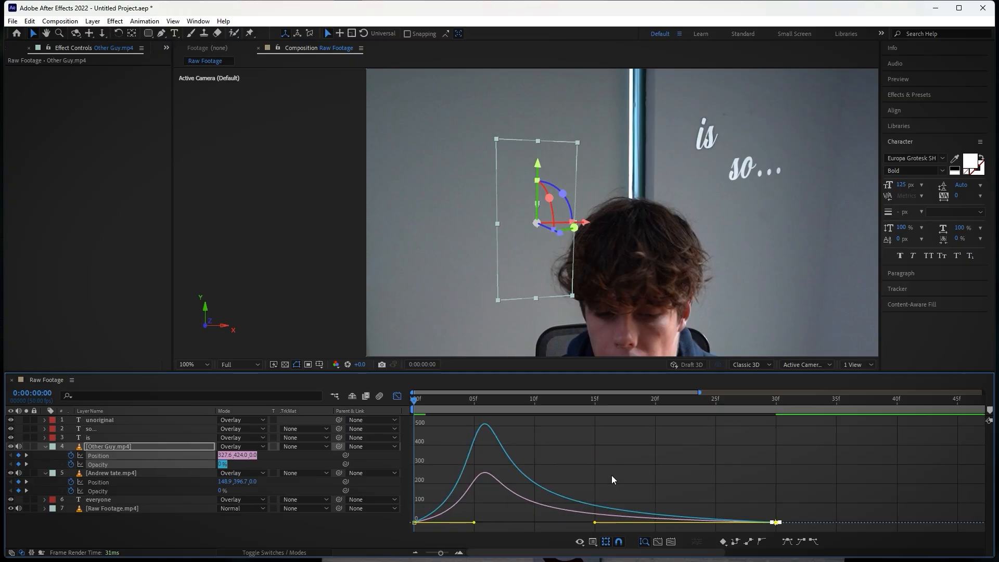
pyautogui.press('space')
pyautogui.press('space')
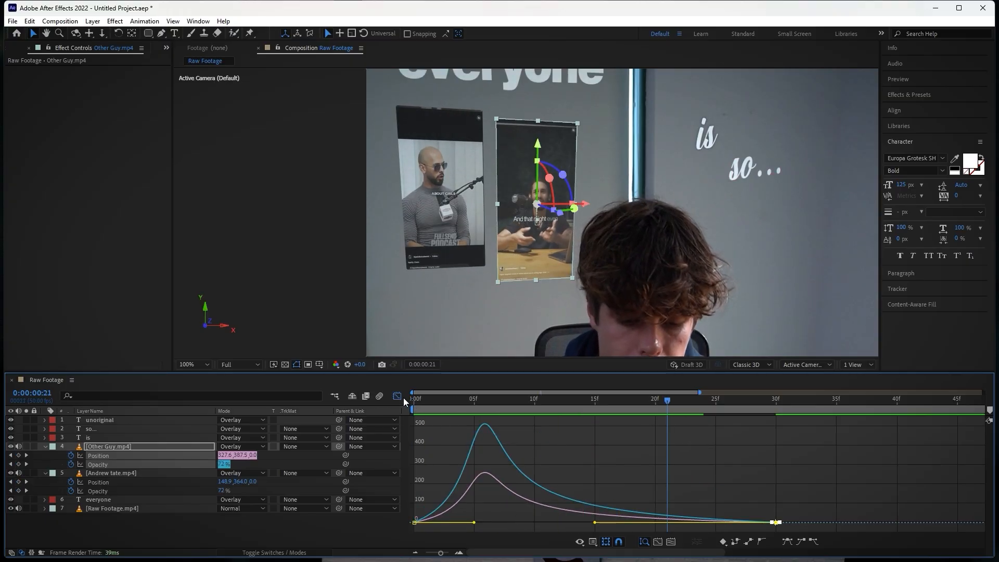
pyautogui.click(400, 397)
# Step: Return to the first frame and remove the Drop Shadow effect from the "is" text layer
pyautogui.scroll(-2, 636, 211)
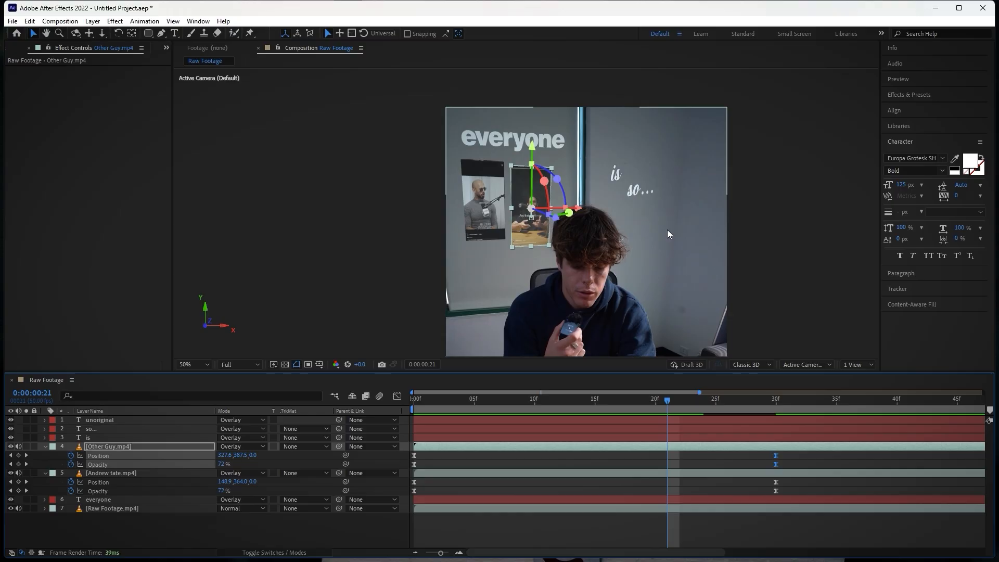
pyautogui.scroll(2, 670, 214)
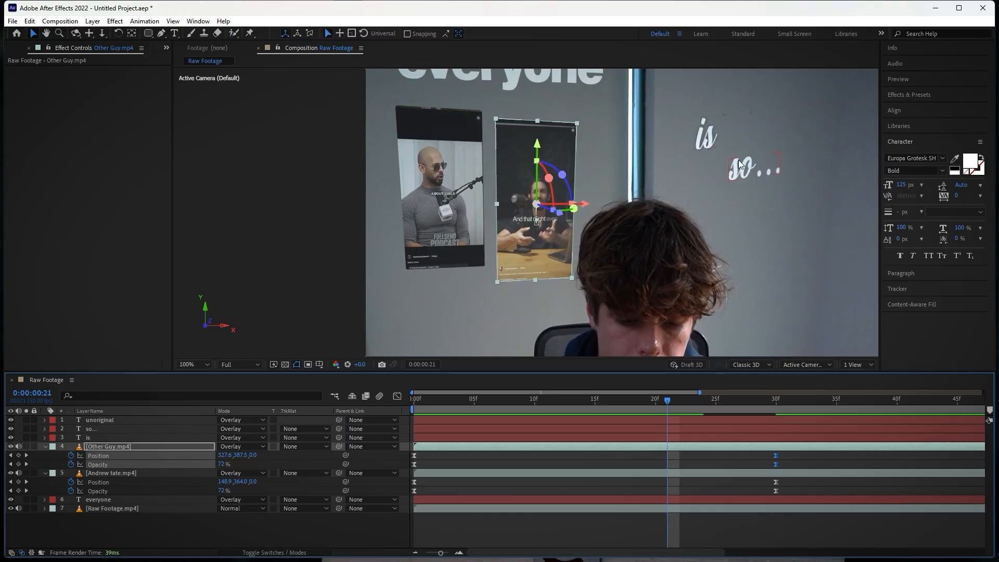
pyautogui.click(705, 139)
pyautogui.click(744, 167)
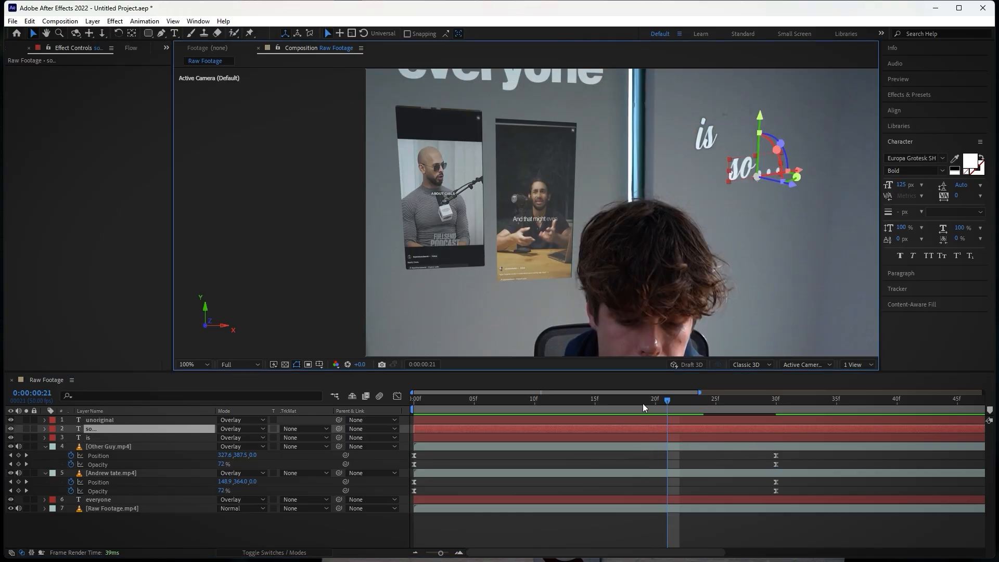
pyautogui.press('Home')
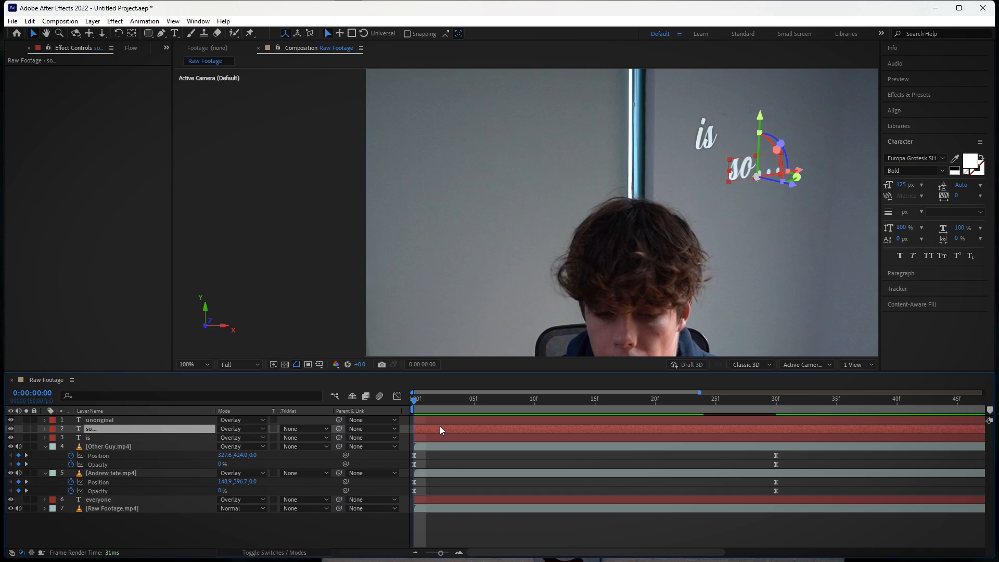
pyautogui.click(100, 439)
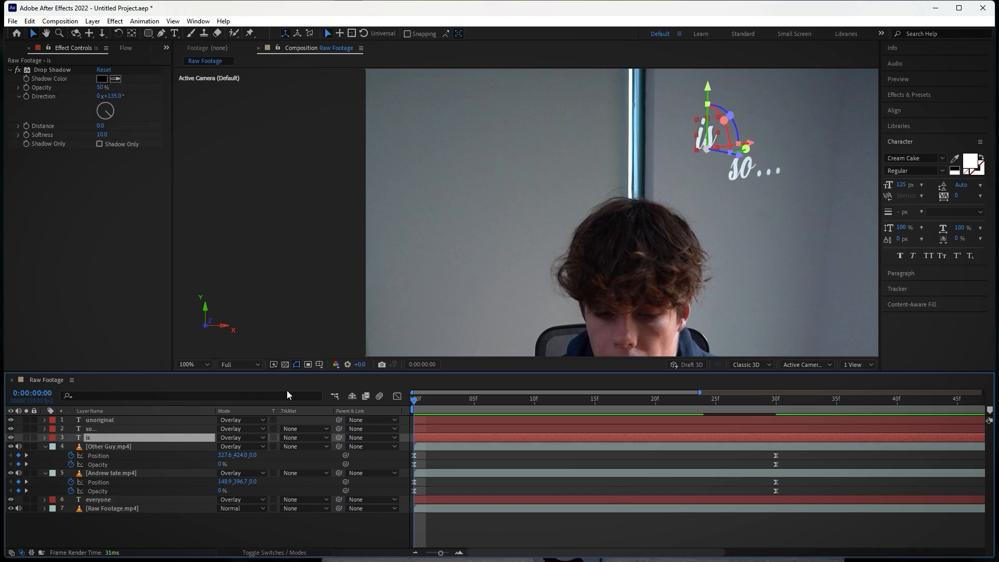
pyautogui.click(58, 69)
pyautogui.press('Delete')
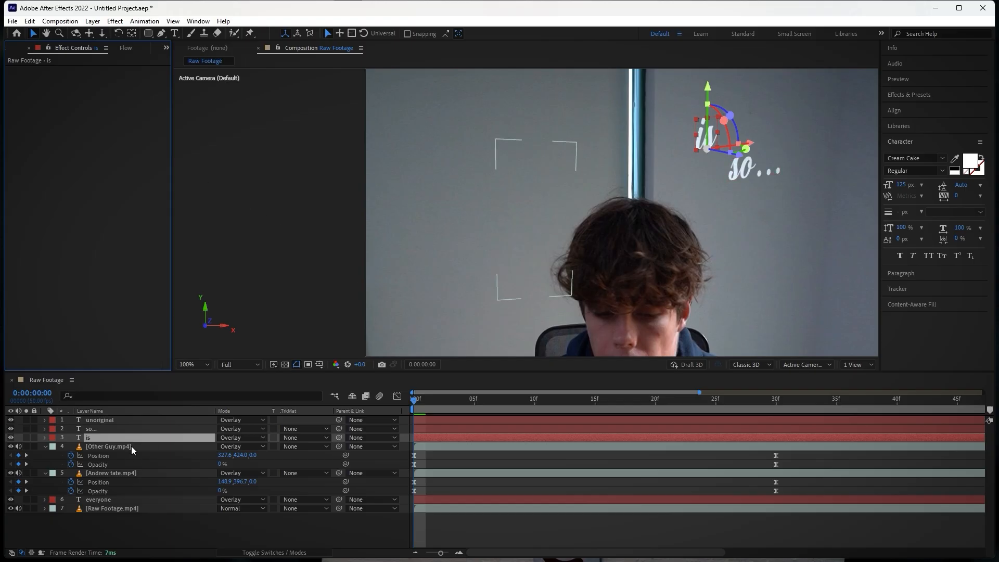
# Step: Keyframe the Position and Opacity of the "is" text layer on the first frame and at frame 10
pyautogui.press('p')
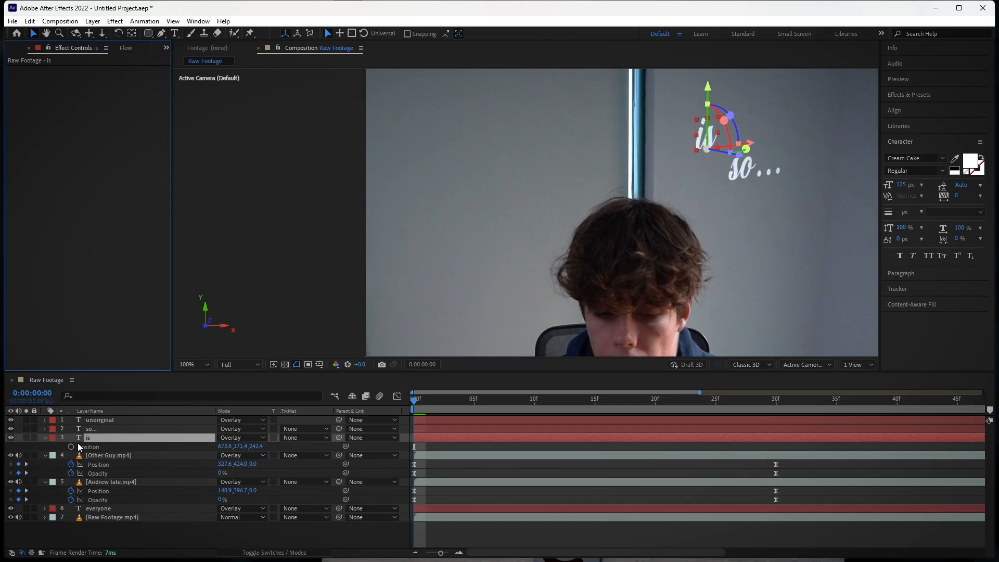
pyautogui.press('t')
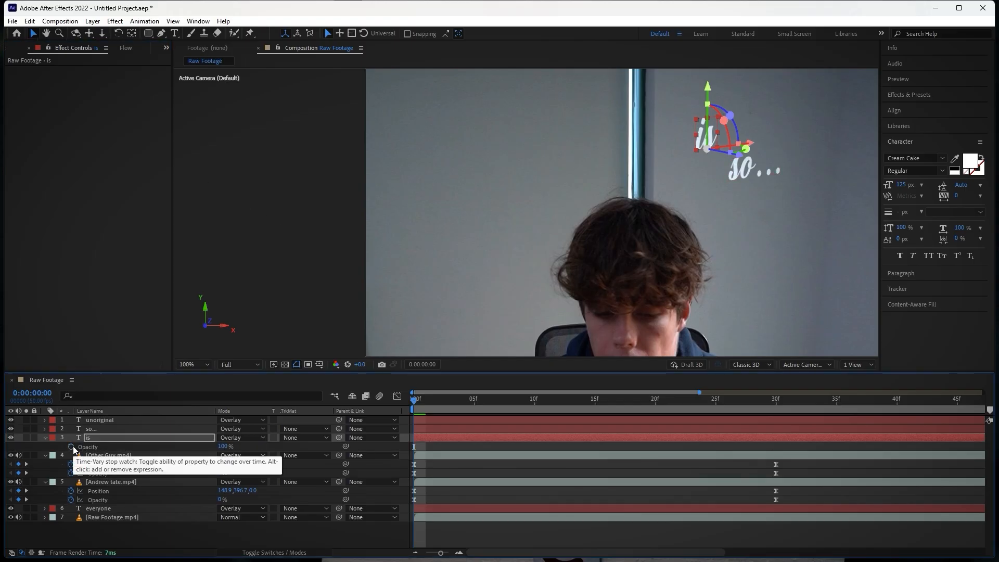
pyautogui.click(72, 447)
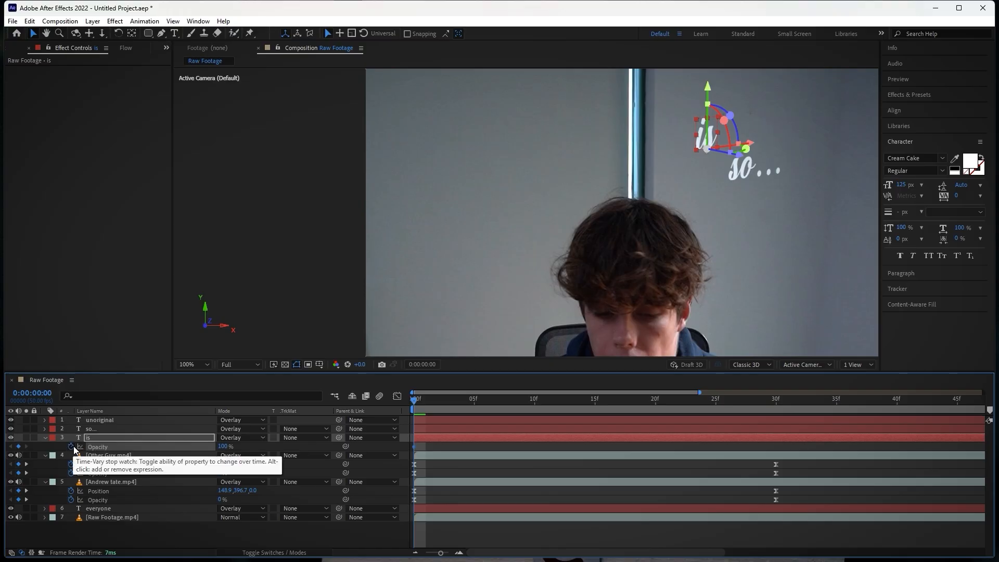
pyautogui.hotkey('shift', 'p')
pyautogui.moveTo(445, 406); pyautogui.dragTo(403, 427)
pyautogui.press('space')
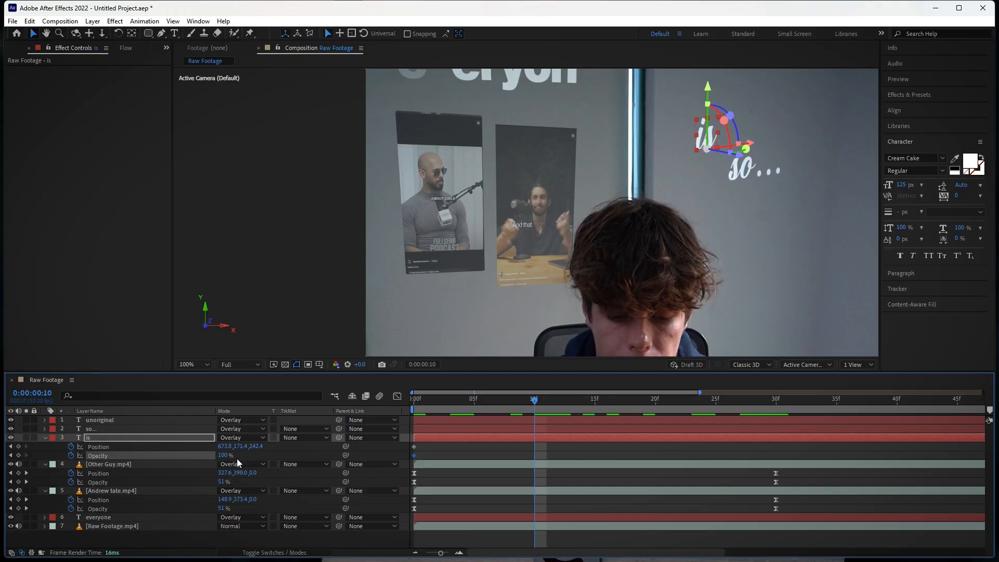
pyautogui.click(18, 446)
pyautogui.click(18, 456)
# Step: Set the "is" layer's Opacity to 0% and its Y Position to 205.4 on the first frame
pyautogui.click(10, 447)
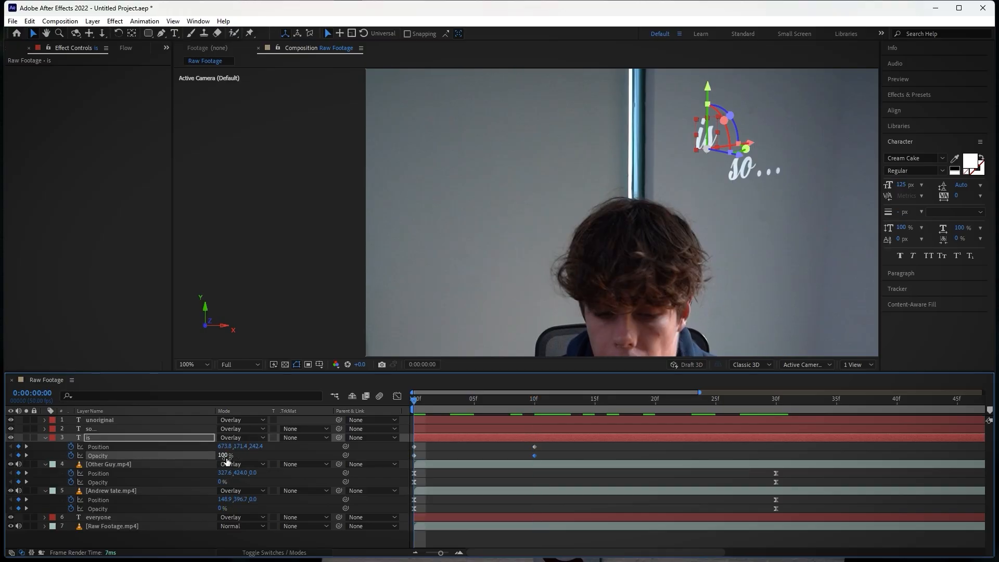
pyautogui.moveTo(222, 456); pyautogui.dragTo(3, 459)
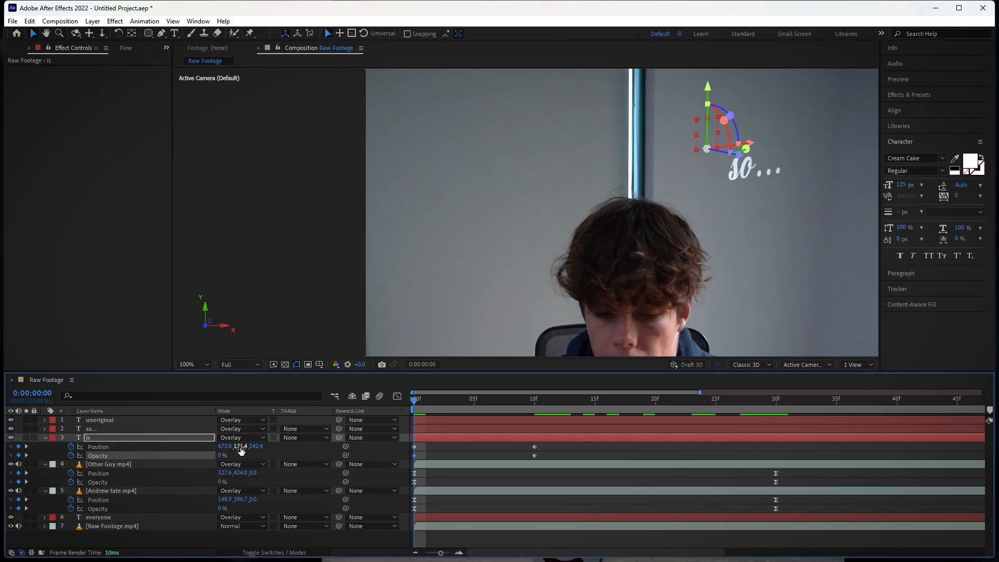
pyautogui.moveTo(241, 451); pyautogui.dragTo(257, 447)
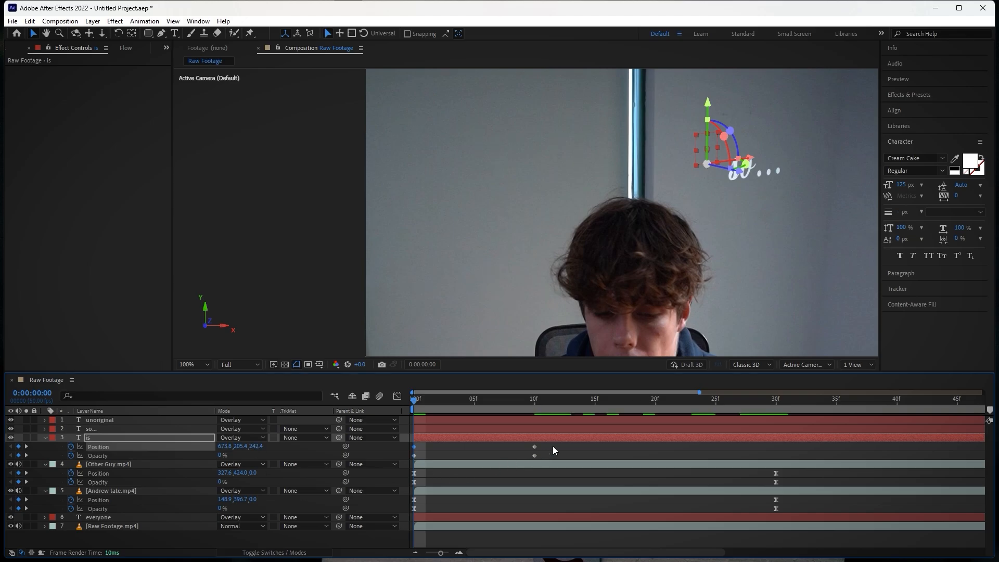
# Step: Easy Ease the "is" layer's keyframes, stretch the final speed handles back to about frame 7 in the graph, and preview the result
pyautogui.moveTo(552, 445); pyautogui.dragTo(426, 458)
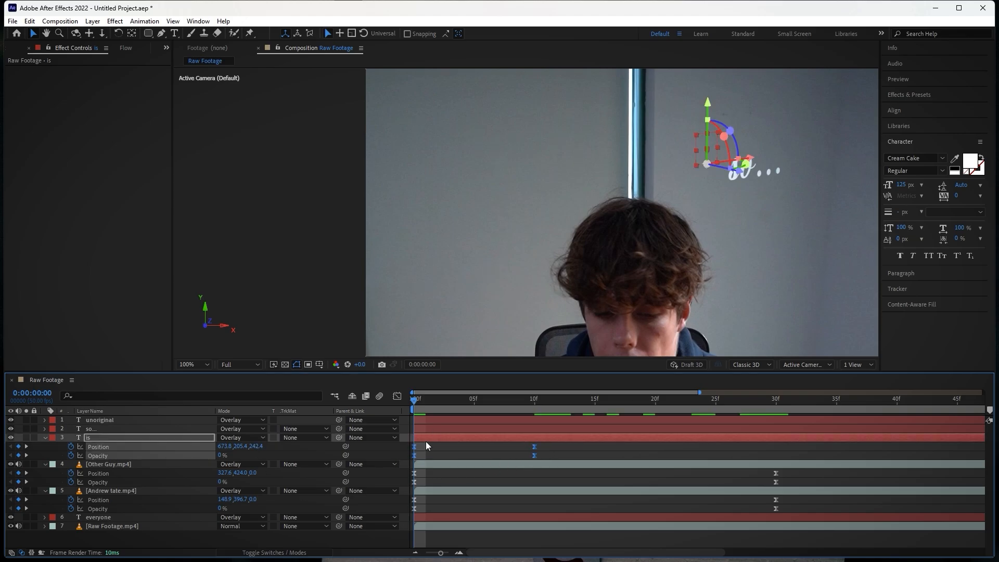
pyautogui.click(397, 396)
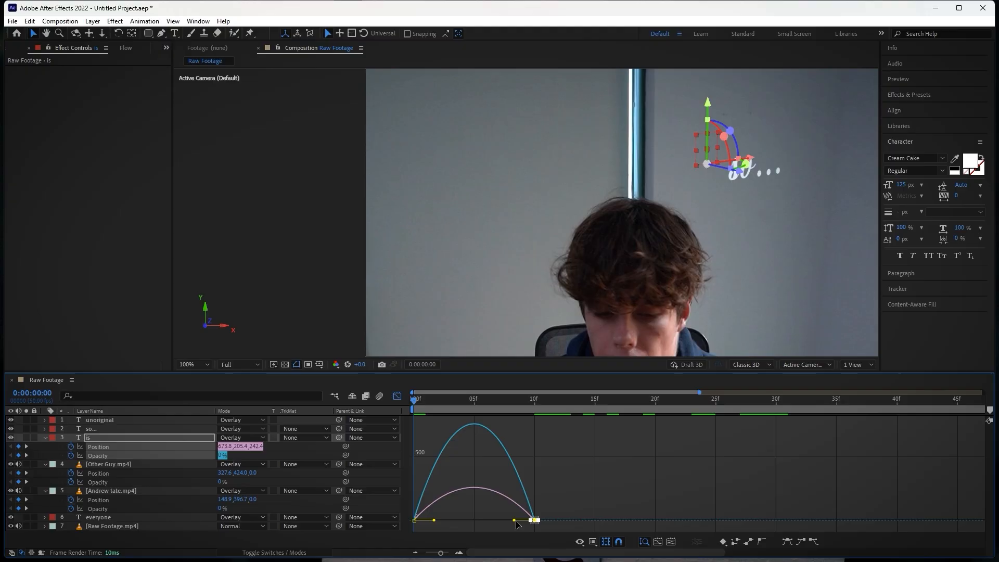
pyautogui.moveTo(515, 521); pyautogui.dragTo(495, 521)
pyautogui.press('space')
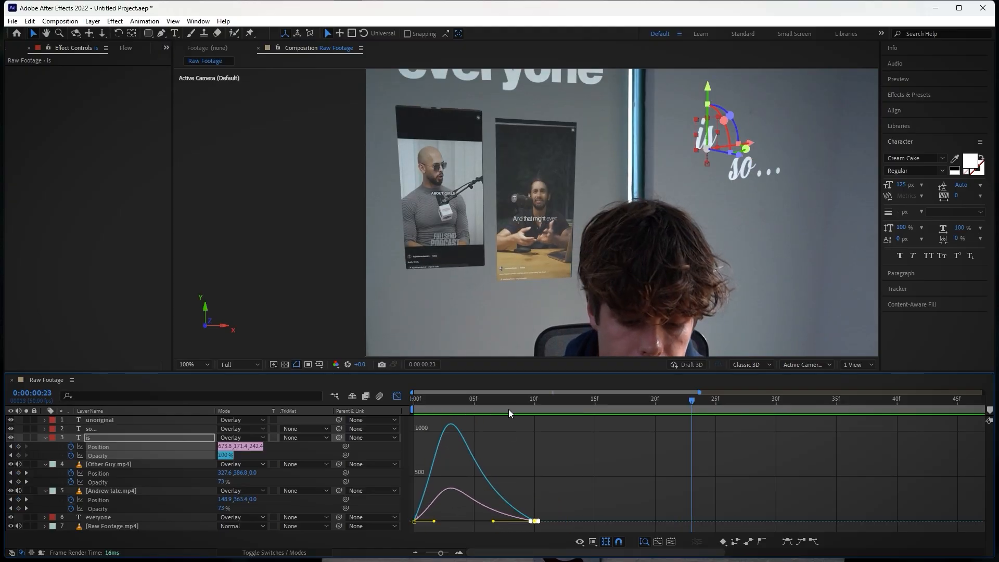
pyautogui.press('space')
pyautogui.press('space')
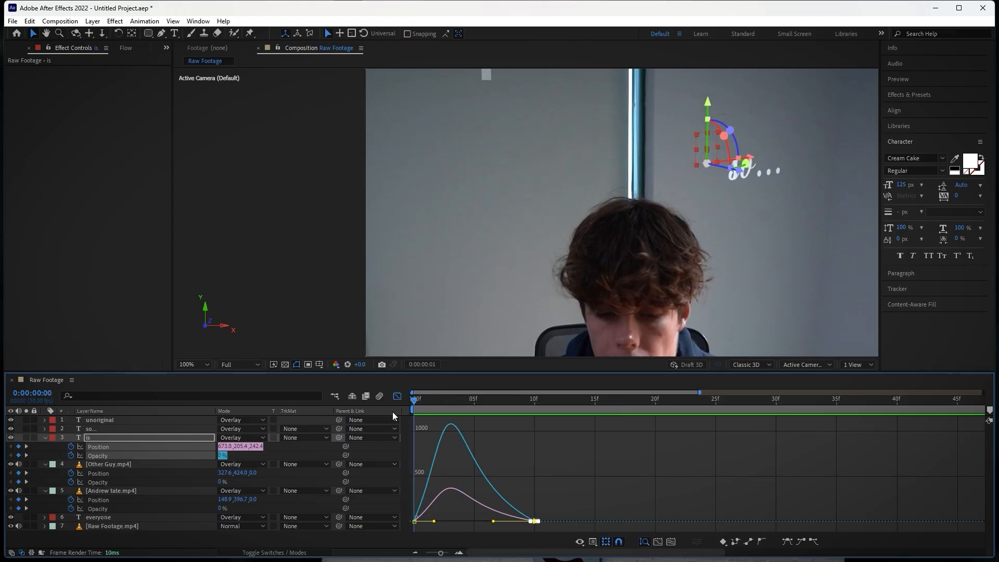
pyautogui.press('space')
# Step: Try shortening the first speed handles of the "is" keyframes and shifting the final keyframes in the graph, and undo the changes
pyautogui.click(397, 396)
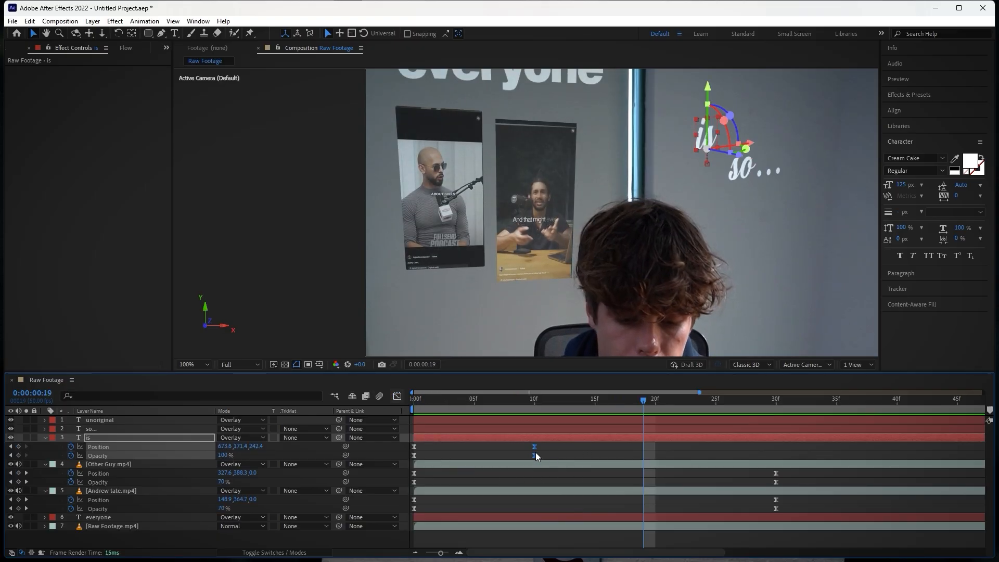
pyautogui.click(397, 397)
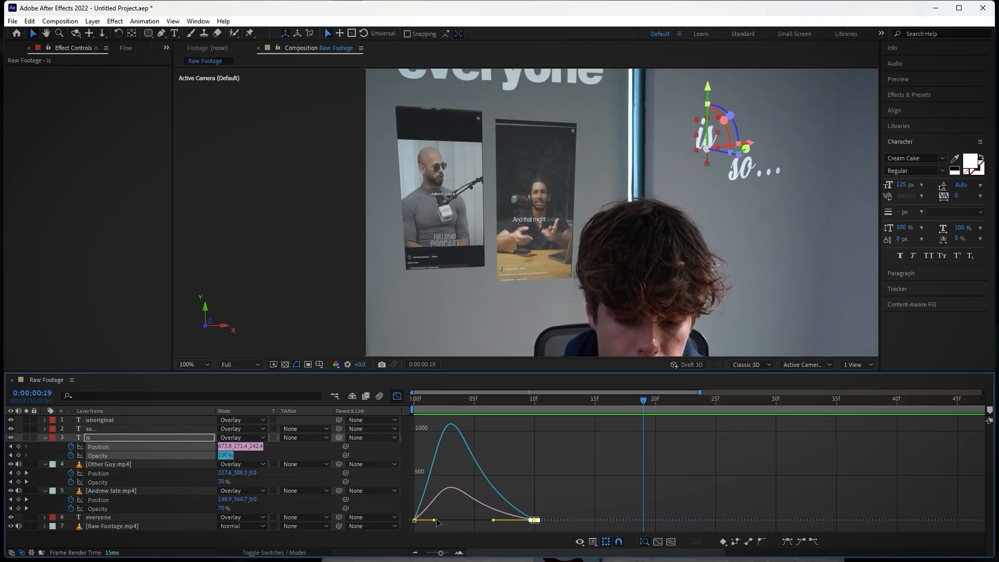
pyautogui.moveTo(433, 521)
pyautogui.mouseDown()
pyautogui.moveTo(404, 512)
pyautogui.moveTo(418, 521)
pyautogui.mouseUp()
pyautogui.hotkey('ctrl', 'z')
pyautogui.press('space')
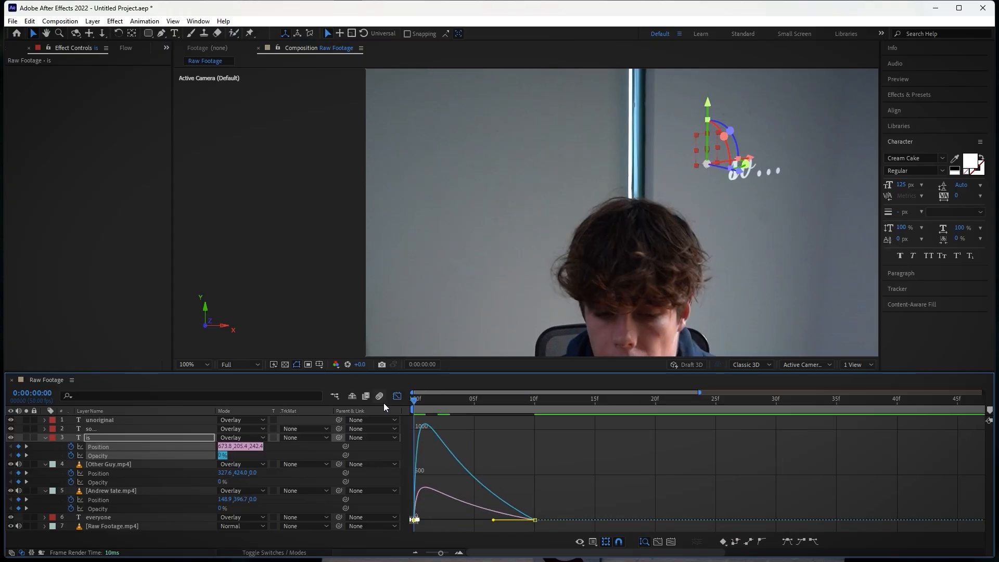
pyautogui.press('space')
pyautogui.click(534, 520)
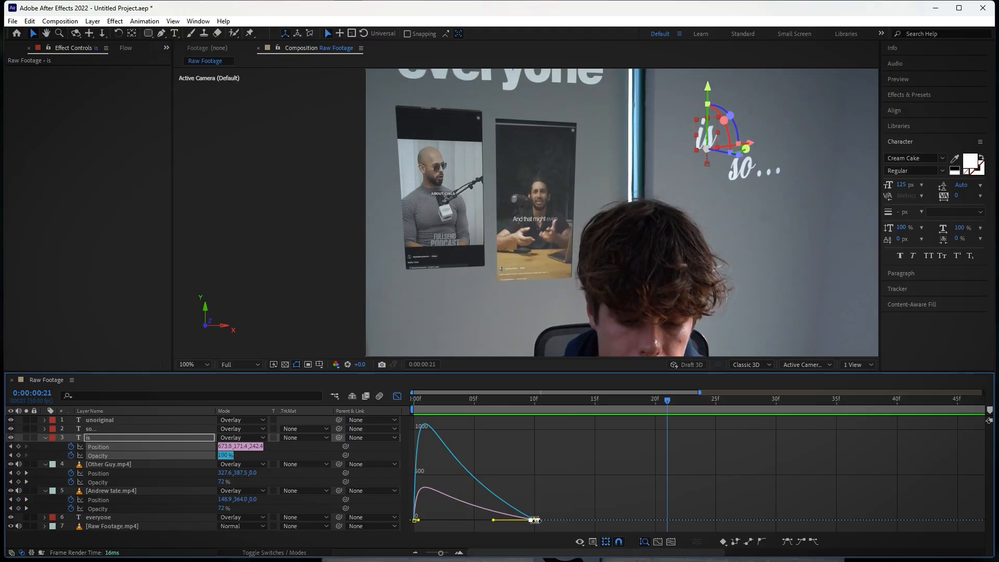
pyautogui.moveTo(536, 522); pyautogui.dragTo(563, 520)
pyautogui.hotkey('ctrl', 'z')
pyautogui.hotkey('ctrl', 'z')
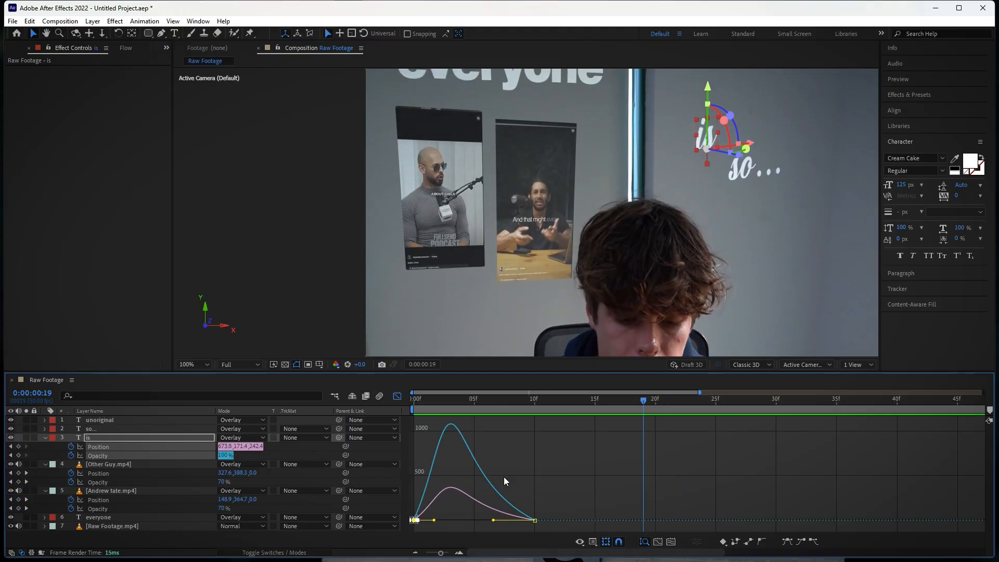
# Step: Move the "is" layer's final keyframes to frame 15, stretch their speed handles back to about frame 8, and preview the result
pyautogui.click(397, 397)
pyautogui.moveTo(556, 448); pyautogui.dragTo(593, 448)
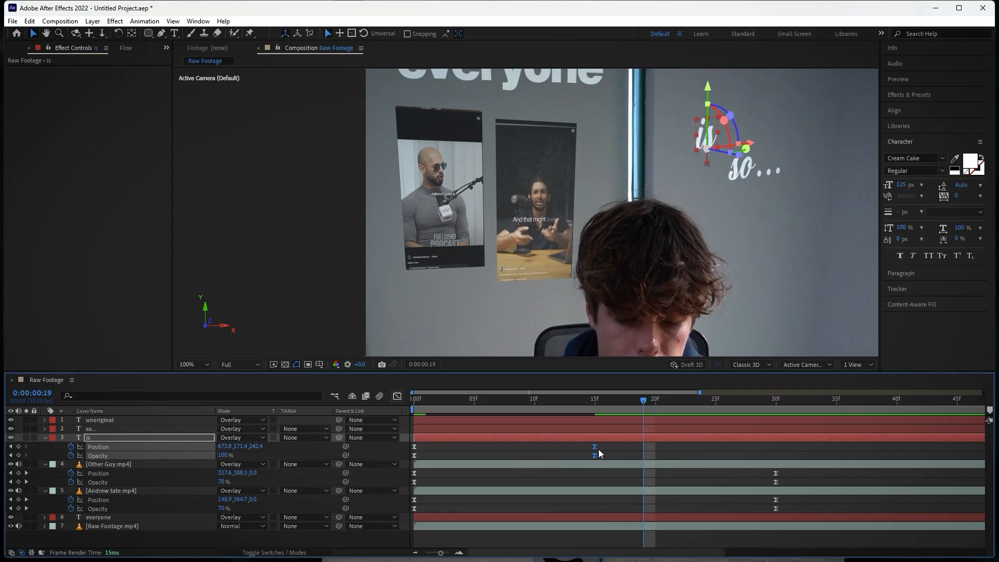
pyautogui.click(397, 396)
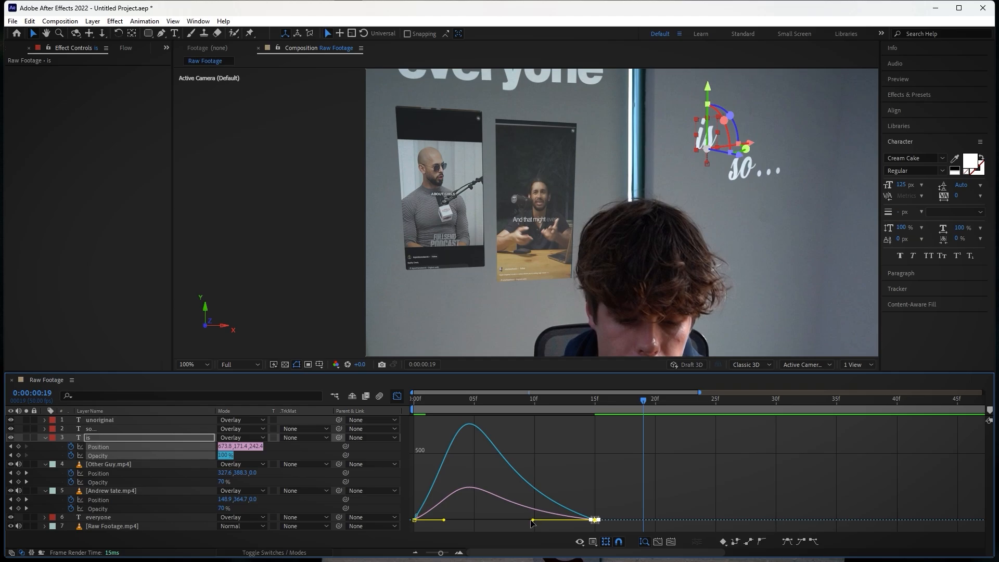
pyautogui.moveTo(532, 523); pyautogui.dragTo(505, 522)
pyautogui.moveTo(446, 399); pyautogui.dragTo(341, 404)
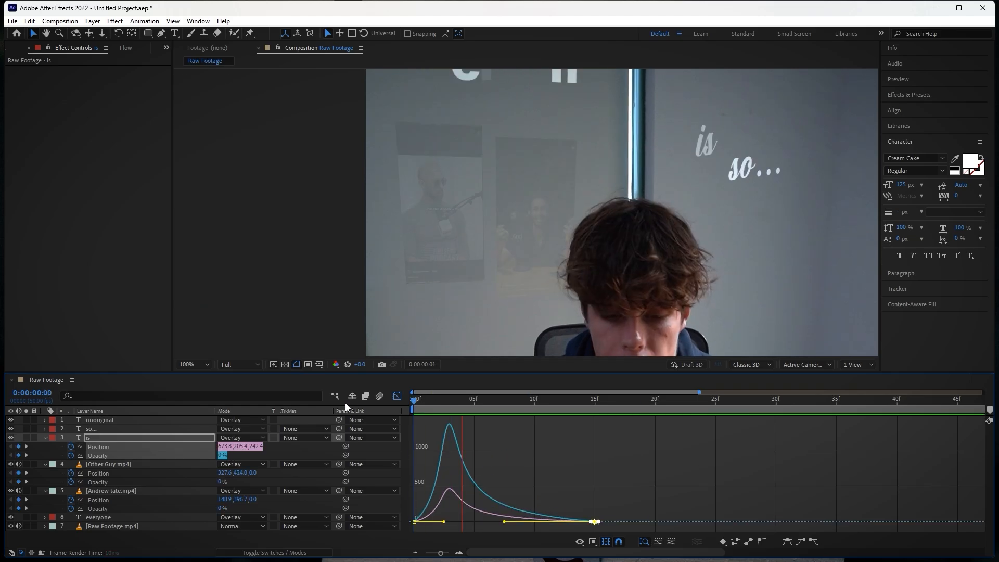
pyautogui.press('space')
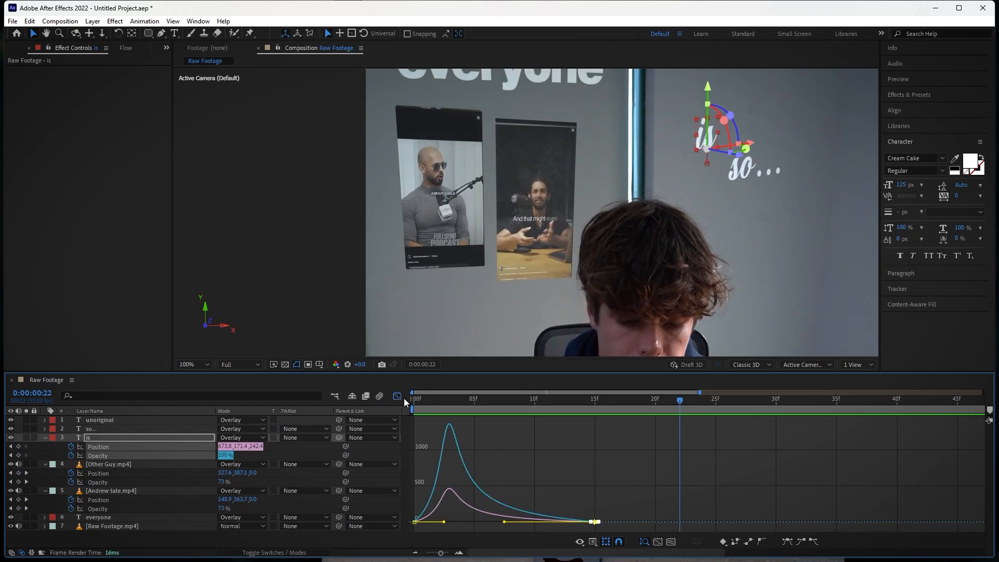
pyautogui.click(397, 397)
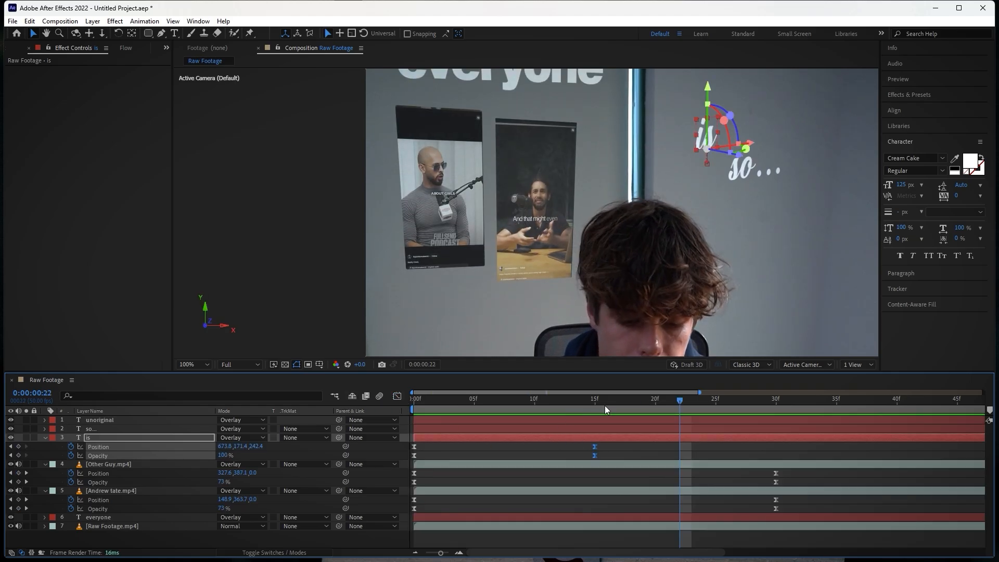
# Step: Keyframe the Position and Opacity of the "so..." text layer on the first frame and at frame 15
pyautogui.moveTo(604, 405); pyautogui.dragTo(378, 408)
pyautogui.click(150, 429)
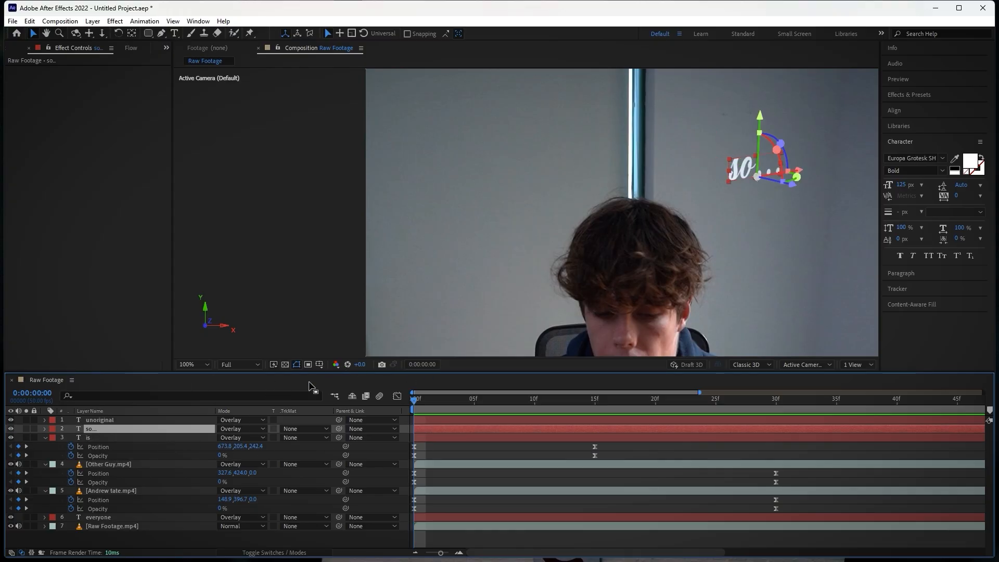
pyautogui.press('p')
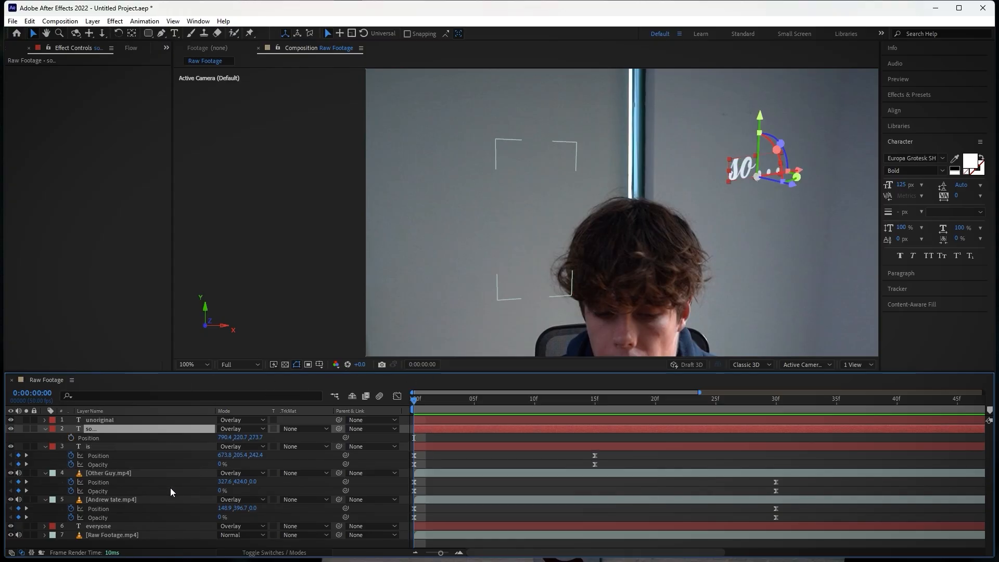
pyautogui.click(70, 438)
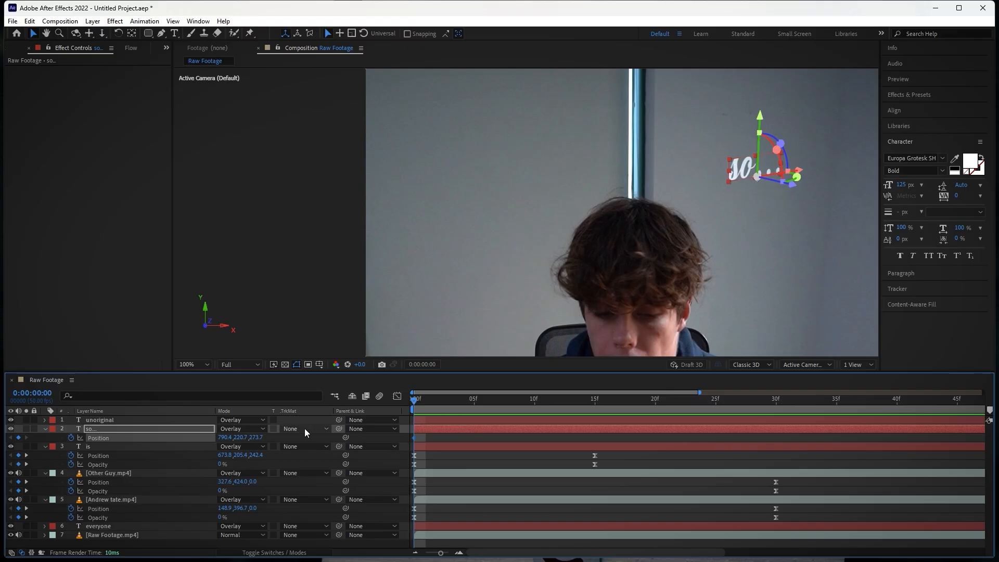
pyautogui.press('t')
pyautogui.hotkey('shift', 'p')
pyautogui.moveTo(423, 402); pyautogui.dragTo(591, 420)
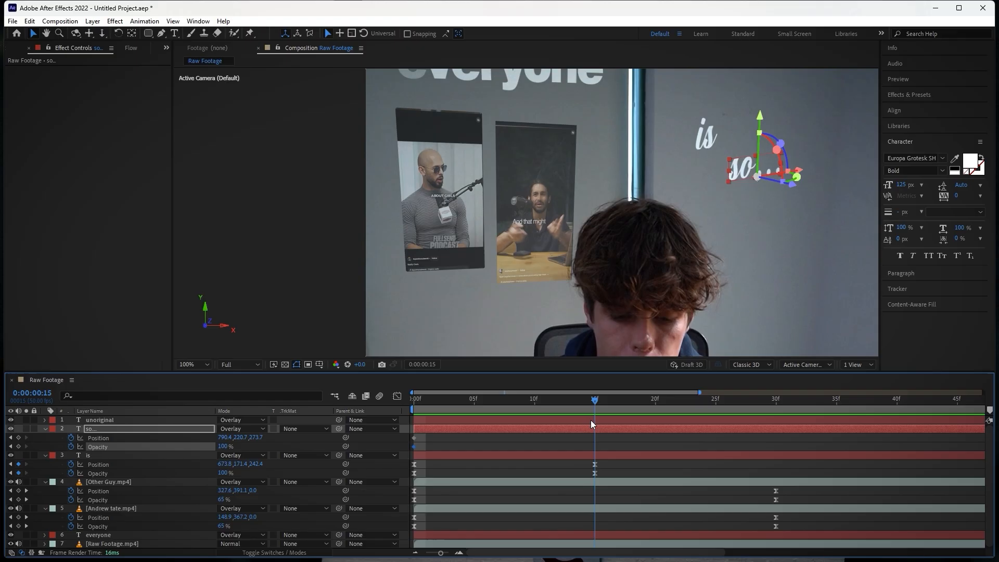
pyautogui.click(18, 437)
pyautogui.click(18, 447)
# Step: Set the "so..." layer's Opacity to 0% and its Y Position to 250.7 on the first frame
pyautogui.click(10, 438)
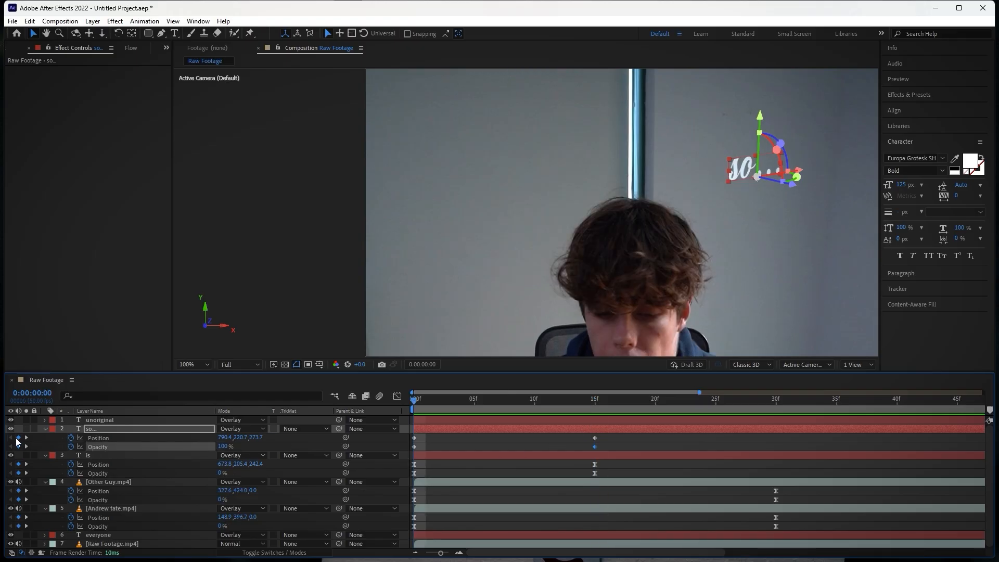
pyautogui.moveTo(224, 448); pyautogui.dragTo(34, 468)
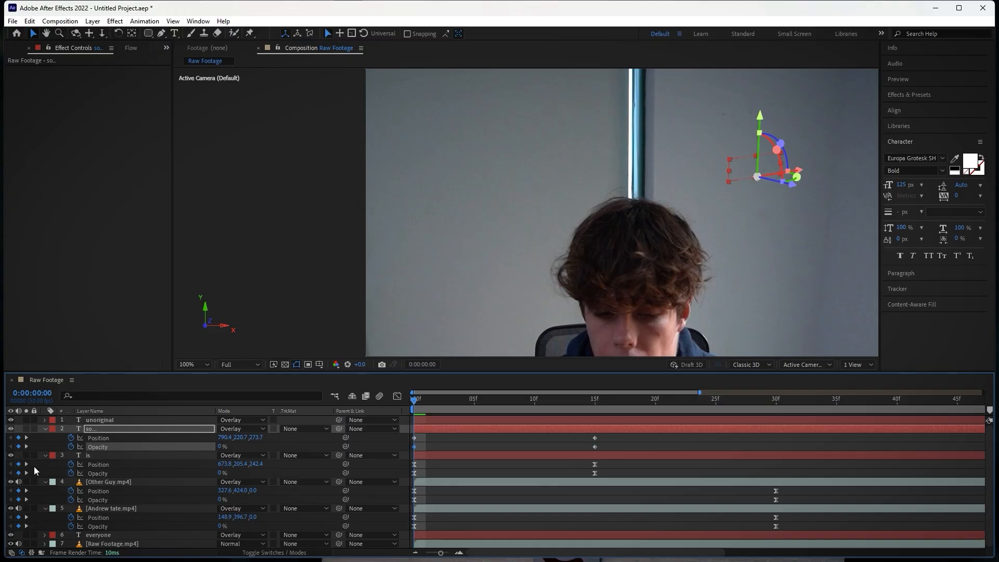
pyautogui.moveTo(241, 437); pyautogui.dragTo(260, 438)
# Step: Easy Ease the "so..." layer's keyframes, stretch the final speed handles back to about frame 3 in the graph, and deselect the layer
pyautogui.moveTo(634, 436); pyautogui.dragTo(392, 456)
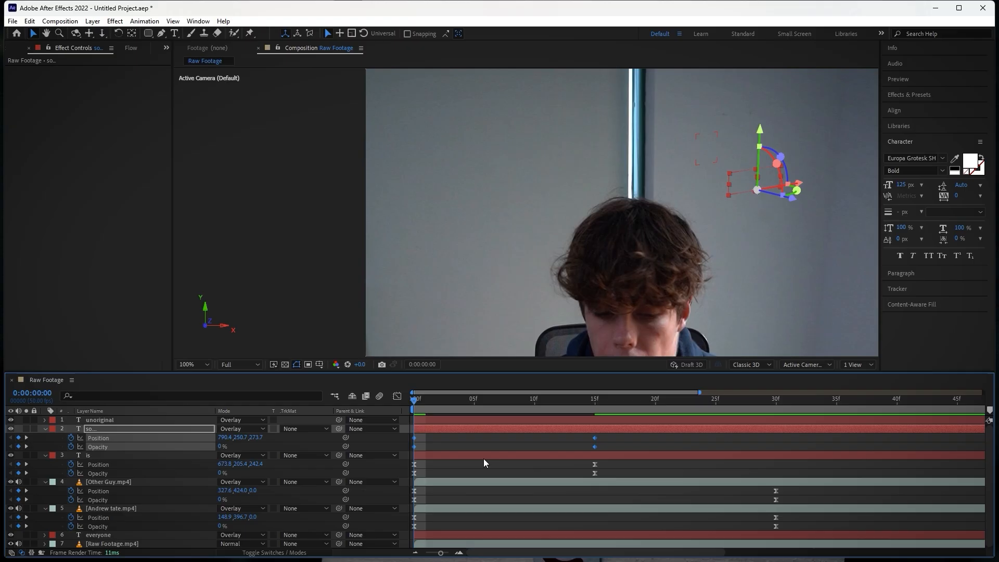
pyautogui.click(397, 396)
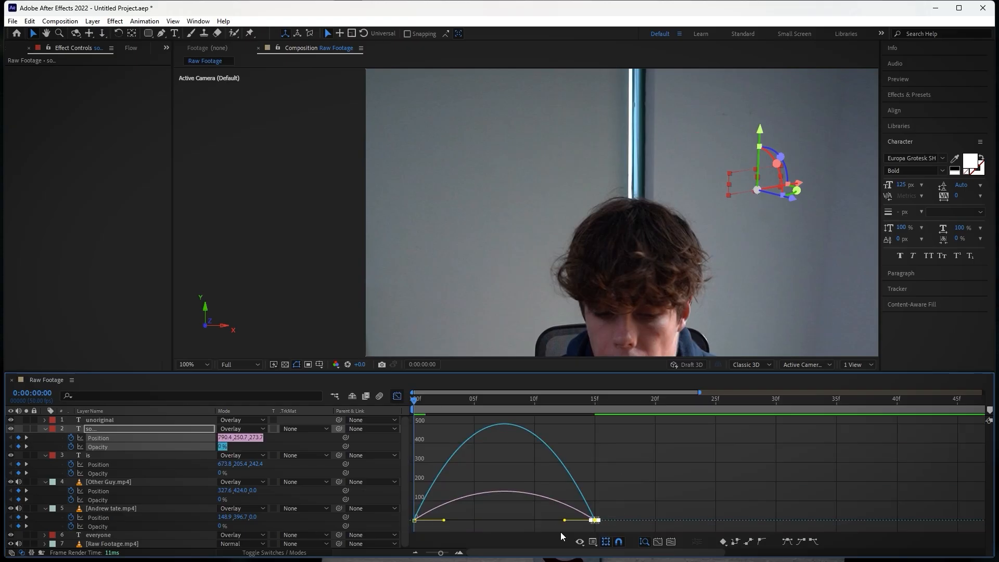
pyautogui.moveTo(565, 520); pyautogui.dragTo(454, 522)
pyautogui.click(397, 396)
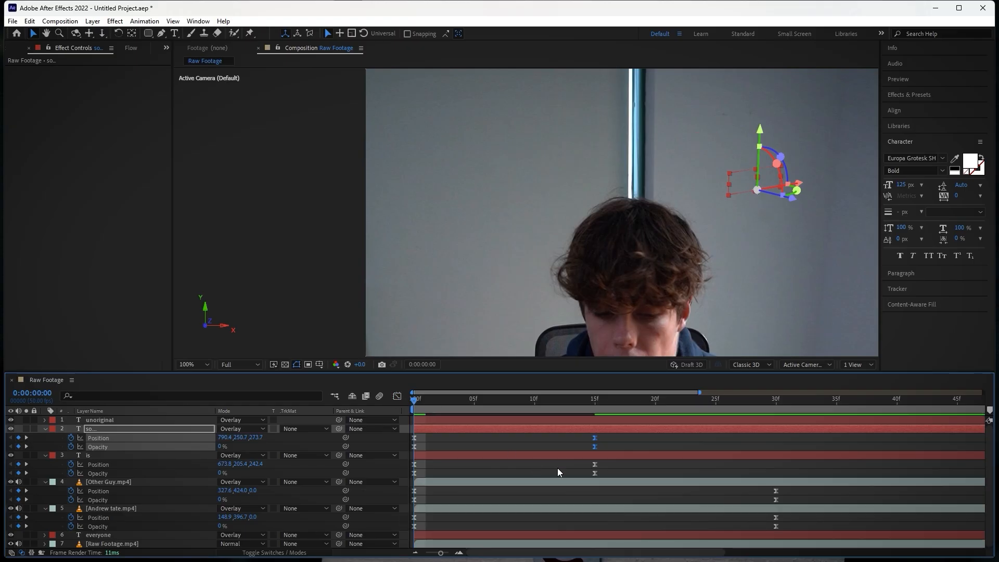
pyautogui.click(636, 447)
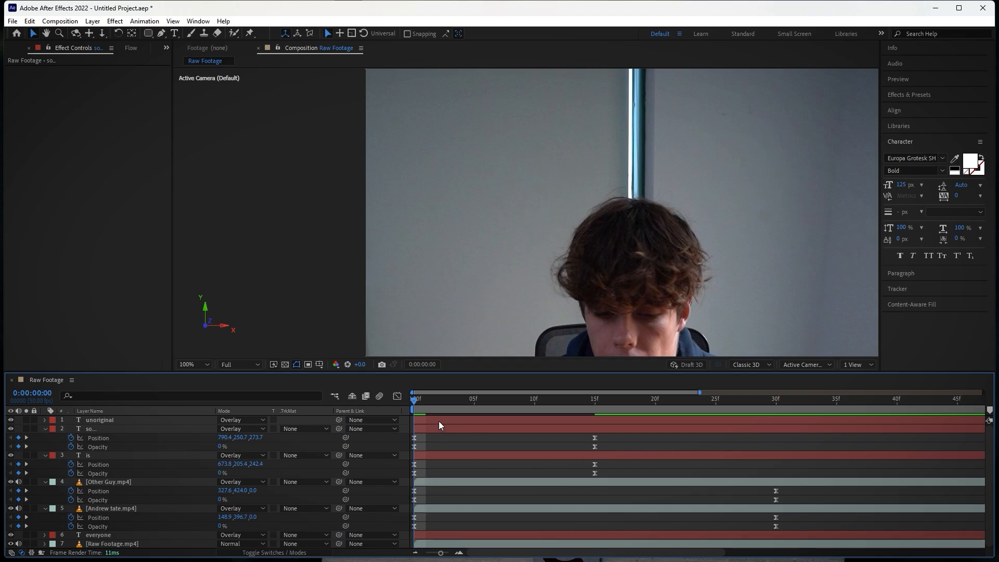
# Step: Select the "unoriginal" text layer, clear the effects search, and expand the custom folder in Animation Presets
pyautogui.click(439, 421)
pyautogui.moveTo(509, 408); pyautogui.dragTo(593, 406)
pyautogui.scroll(-2, 594, 276)
pyautogui.press('h')
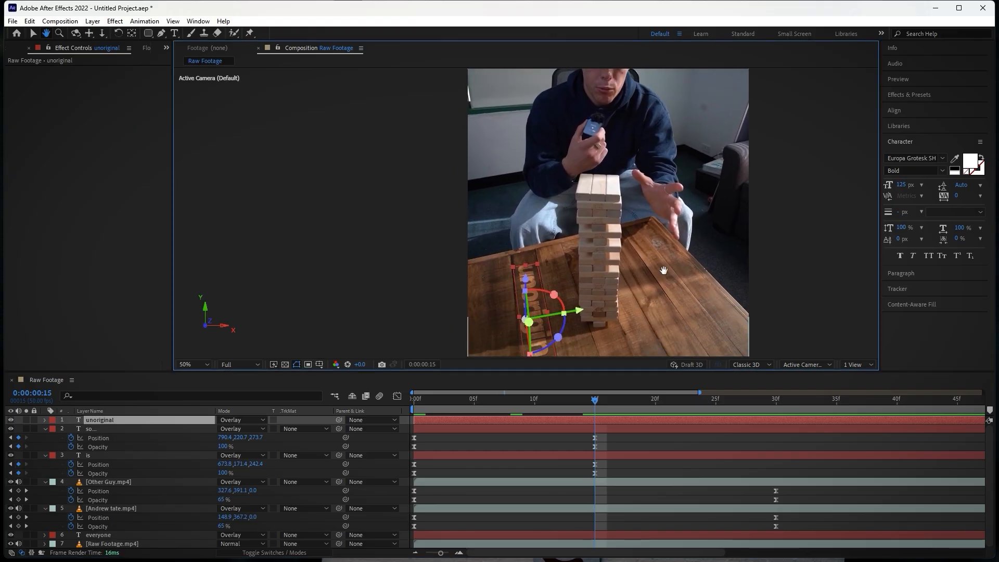
pyautogui.moveTo(661, 231)
pyautogui.mouseDown()
pyautogui.moveTo(660, 208)
pyautogui.moveTo(659, 230)
pyautogui.mouseUp()
pyautogui.press('v')
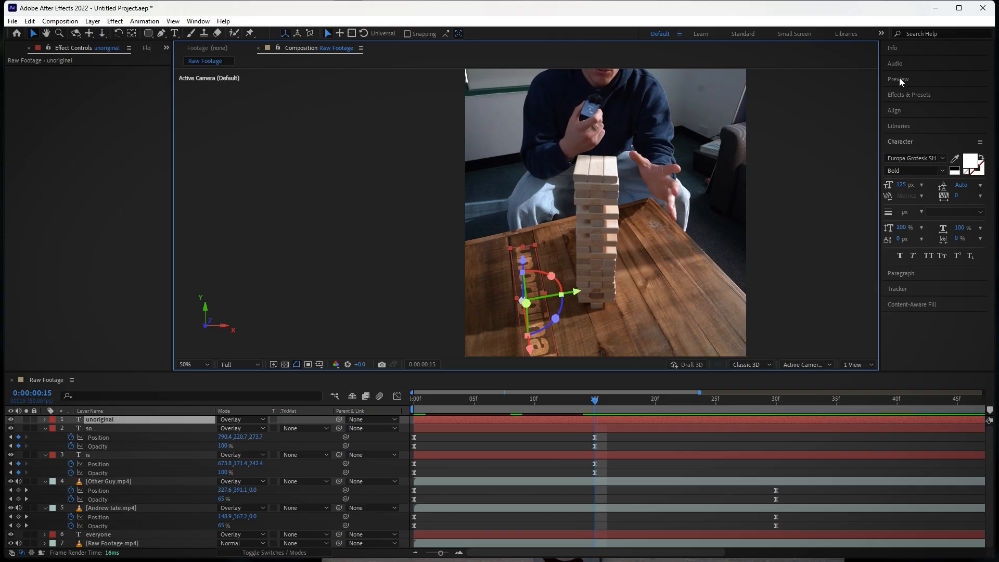
pyautogui.click(916, 93)
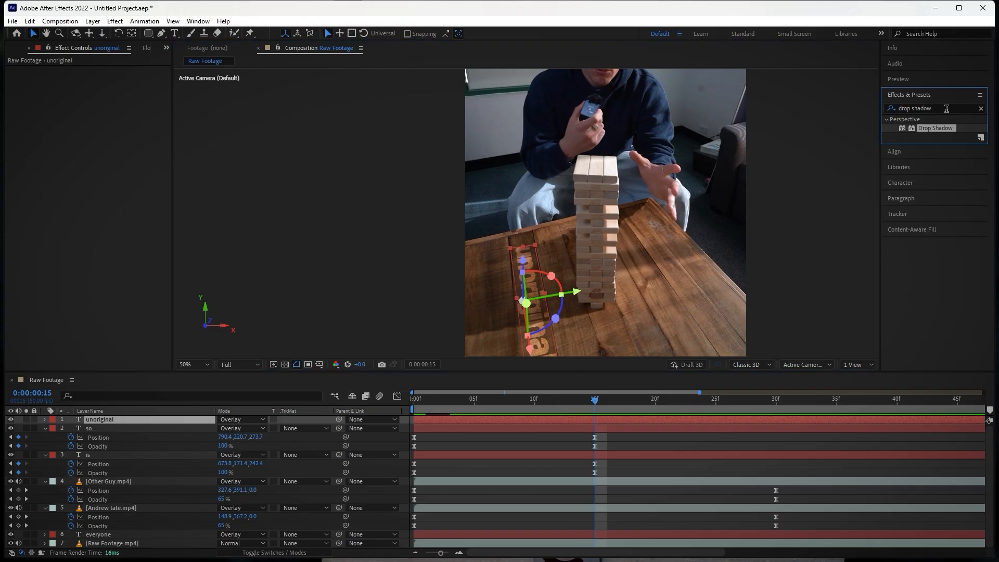
pyautogui.click(912, 108)
pyautogui.press('BackSpace')
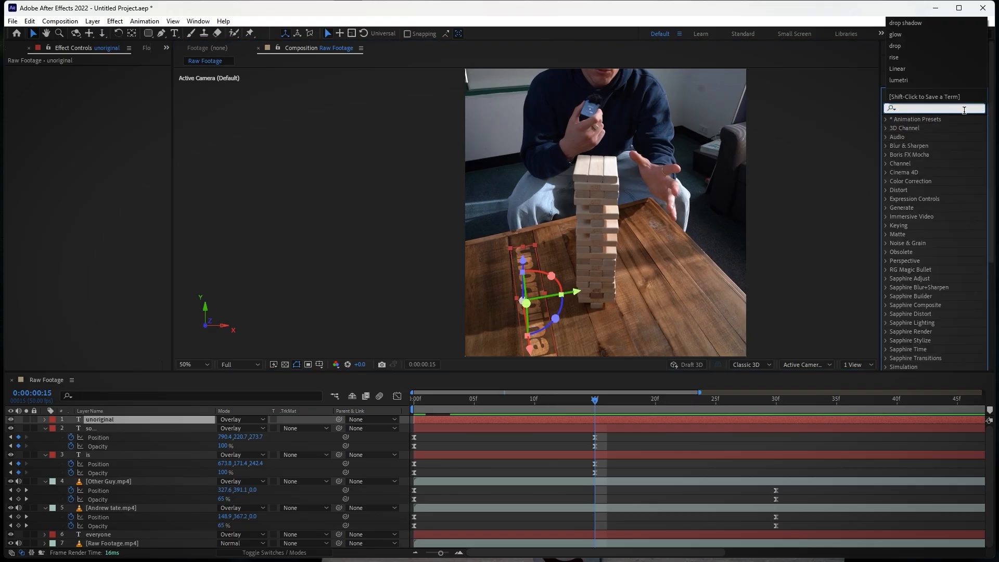
pyautogui.click(885, 119)
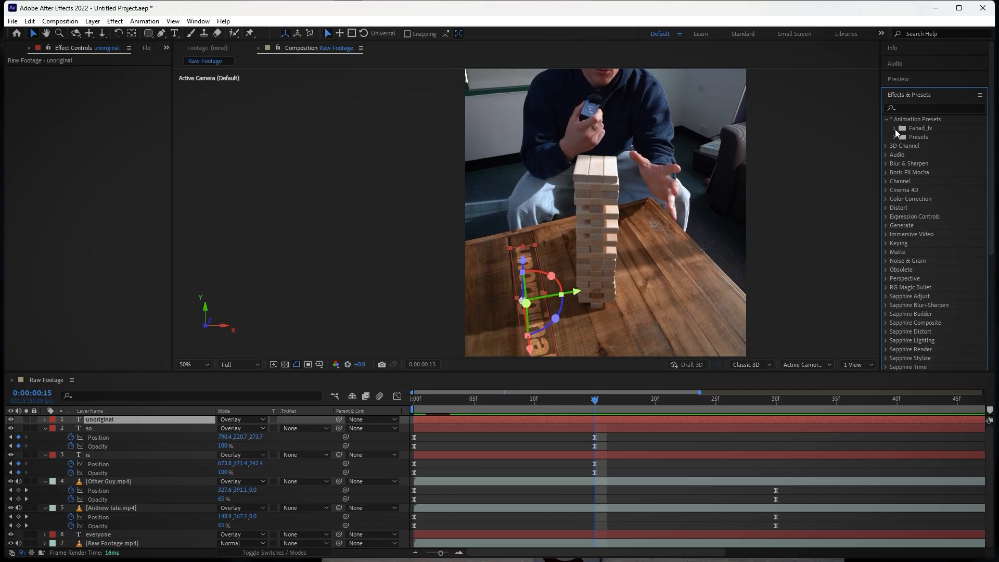
pyautogui.click(895, 129)
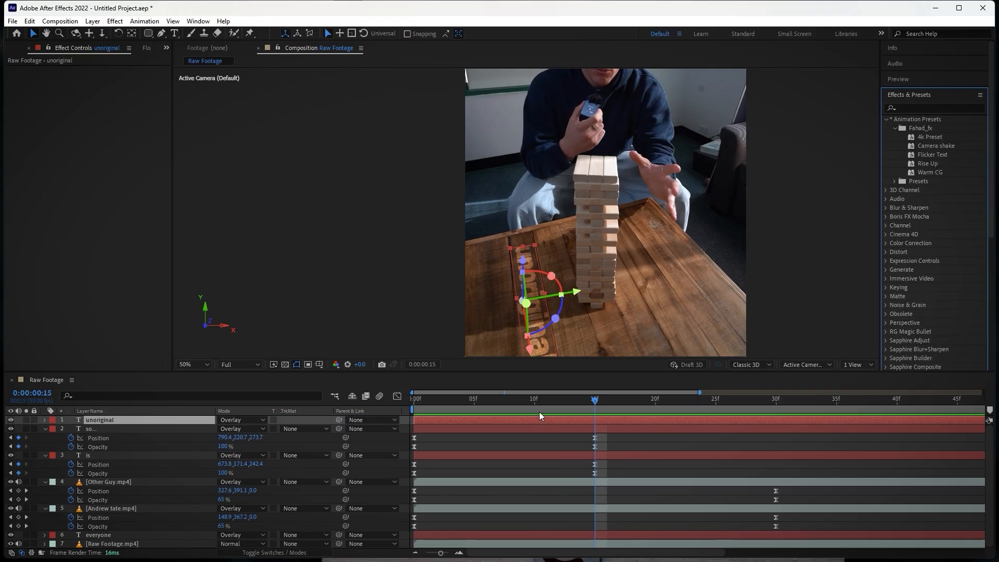
# Step: Apply the Flicker Text preset to the "unoriginal" layer on the first frame and preview the animation
pyautogui.press('Home')
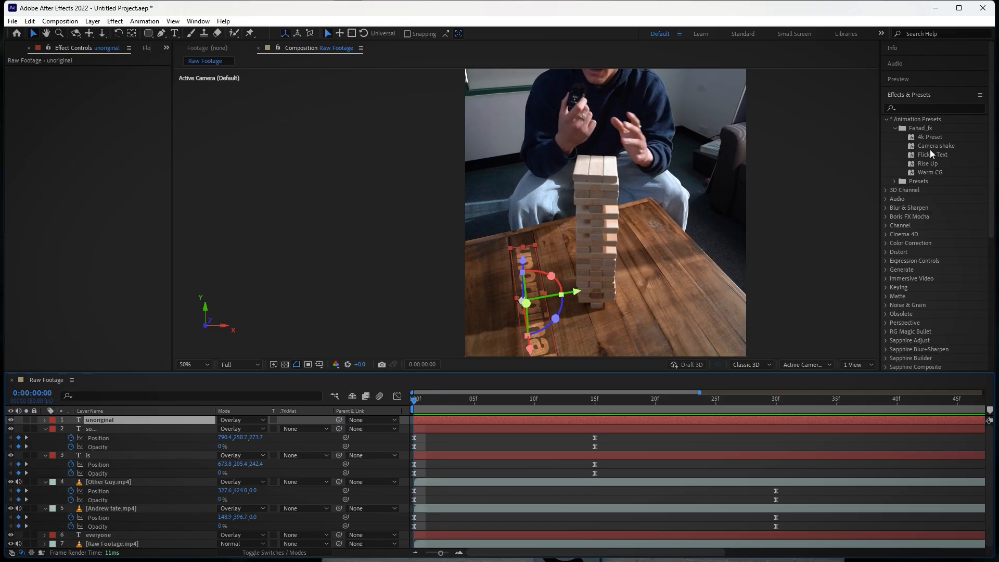
pyautogui.moveTo(931, 154); pyautogui.dragTo(450, 420)
pyautogui.press('space')
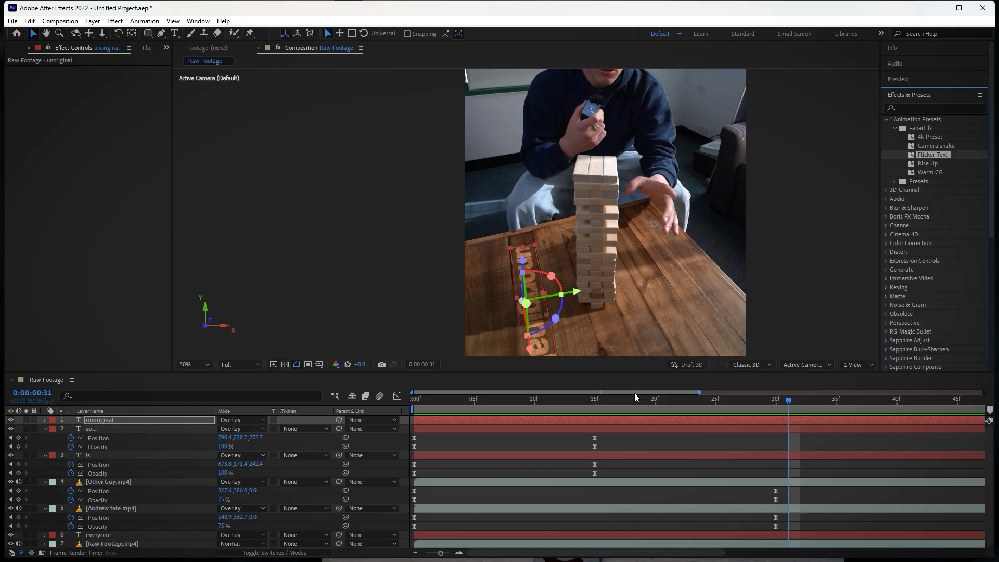
# Step: Add an adjustment layer above all layers and apply the Warm CG preset to it
pyautogui.press(',')
pyautogui.press(',')
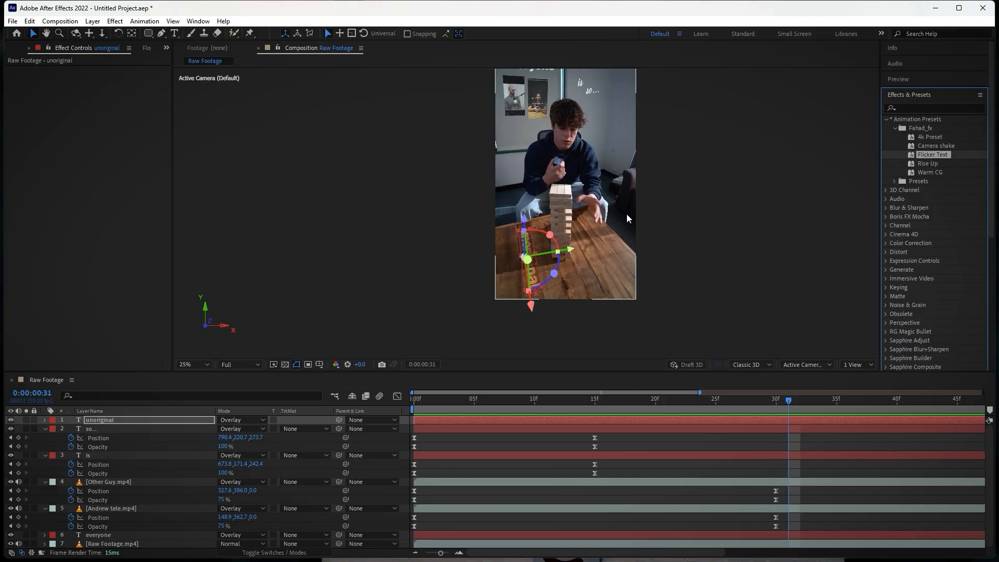
pyautogui.moveTo(594, 158); pyautogui.dragTo(604, 218)
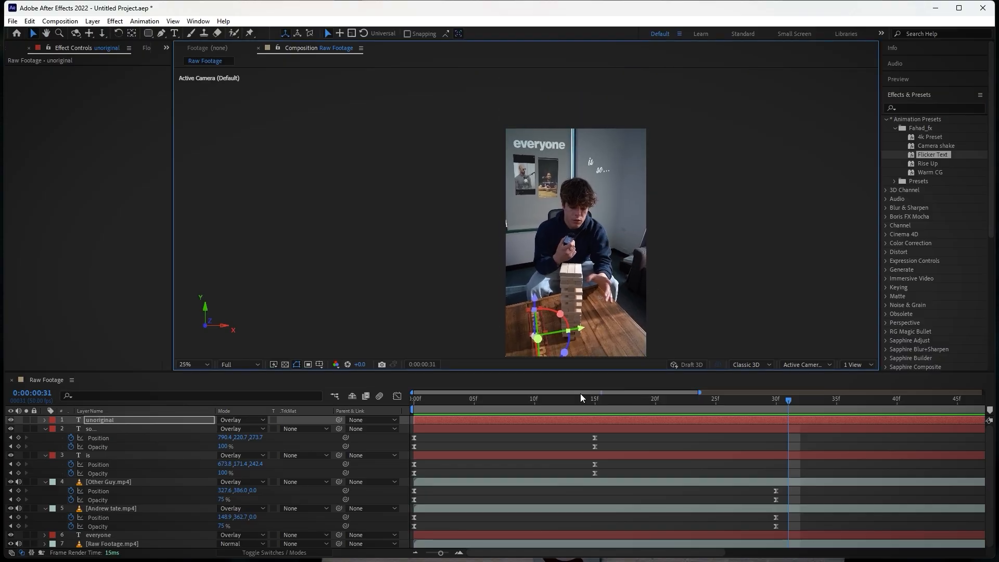
pyautogui.rightClick(404, 420)
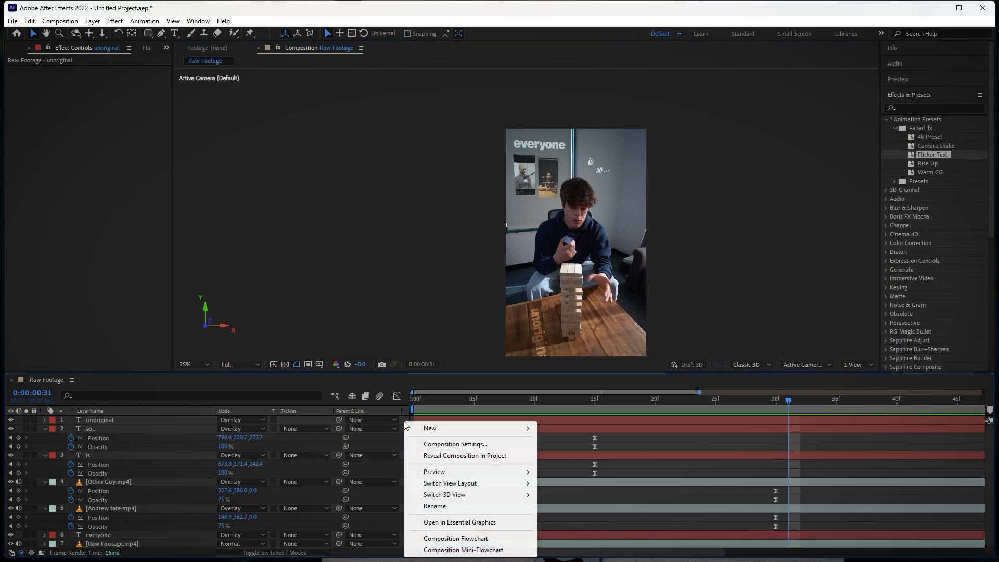
pyautogui.moveTo(452, 430)
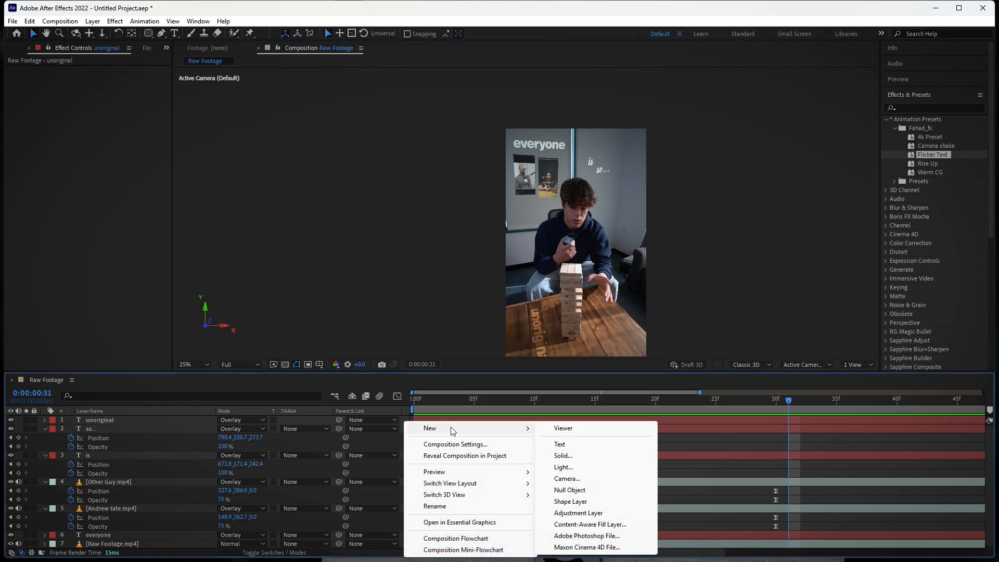
pyautogui.click(595, 513)
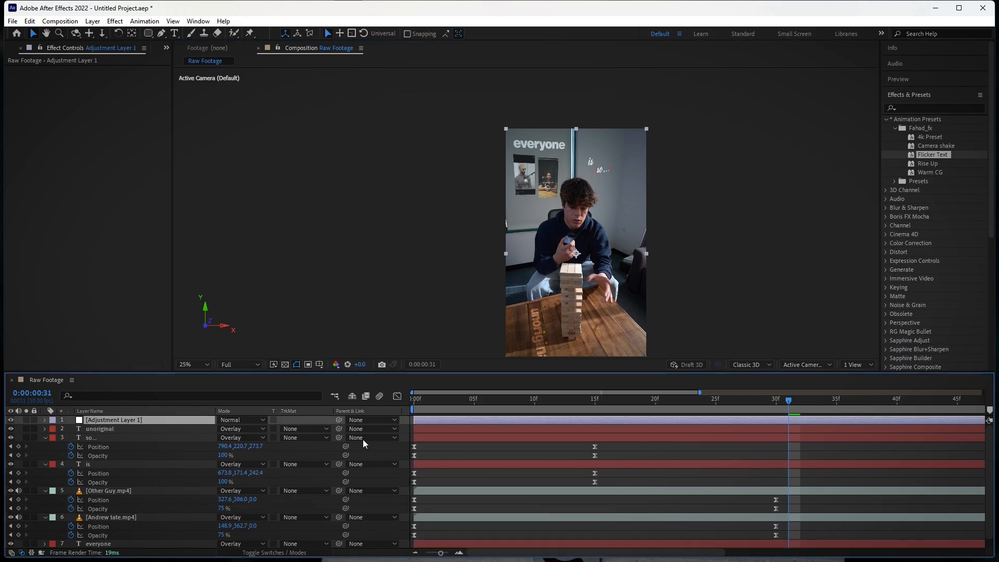
pyautogui.click(922, 108)
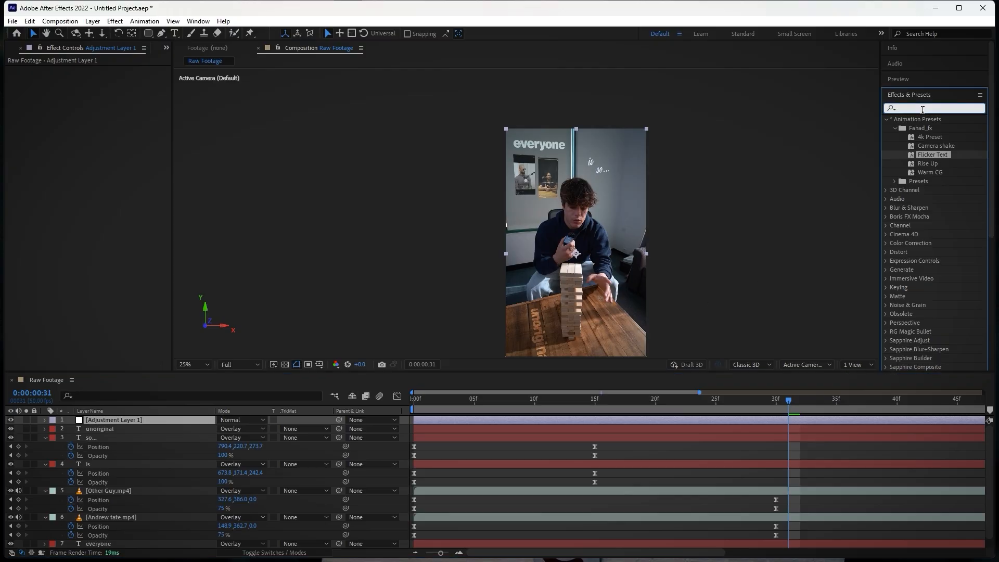
pyautogui.moveTo(938, 172); pyautogui.dragTo(755, 421)
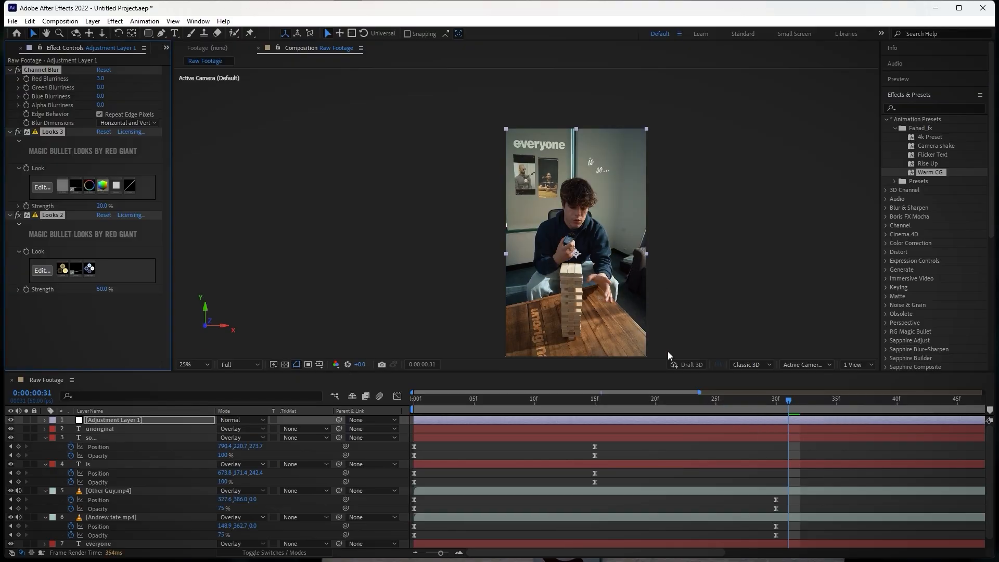
# Step: Go to frame 17 and reveal the rotation properties of the "everyone" text layer and the Andrew tate.mp4 clip
pyautogui.moveTo(776, 404); pyautogui.dragTo(635, 311)
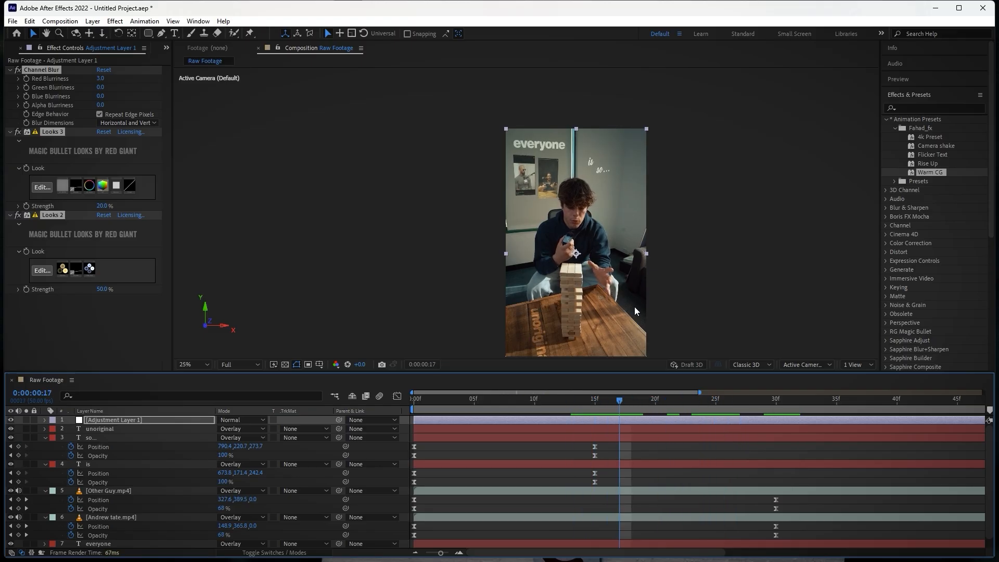
pyautogui.press('h')
pyautogui.scroll(4, 563, 169)
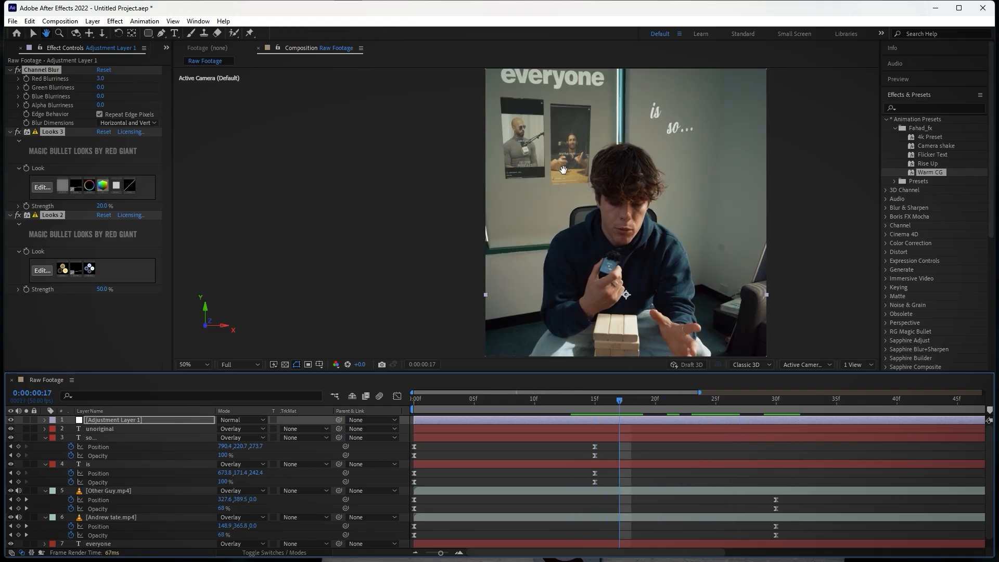
pyautogui.press('v')
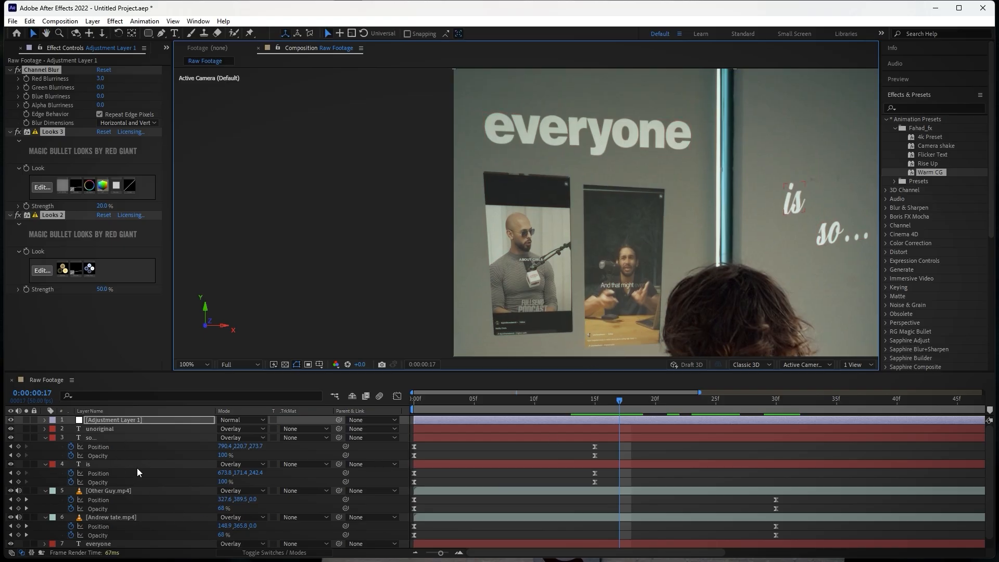
pyautogui.scroll(-1, 121, 461)
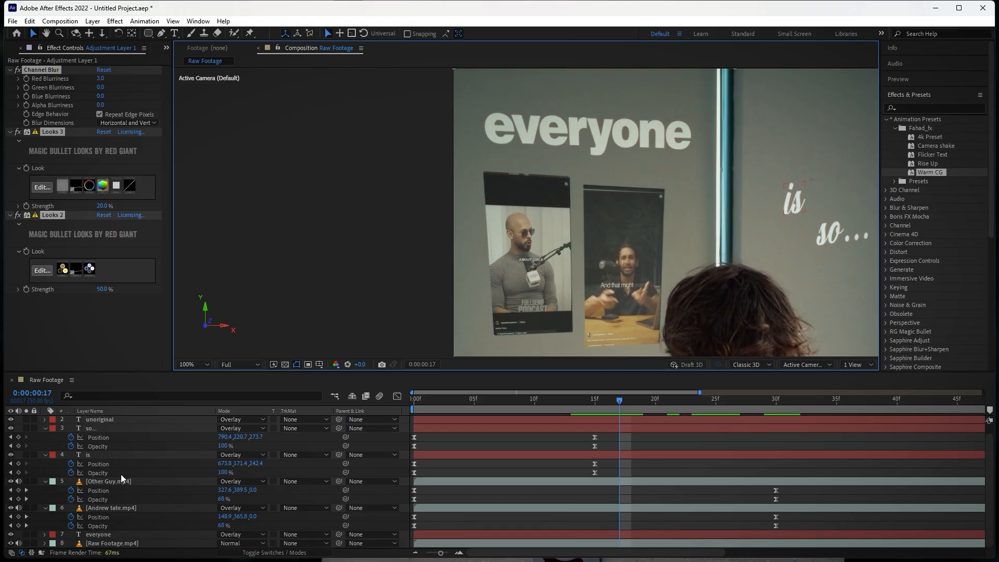
pyautogui.click(111, 535)
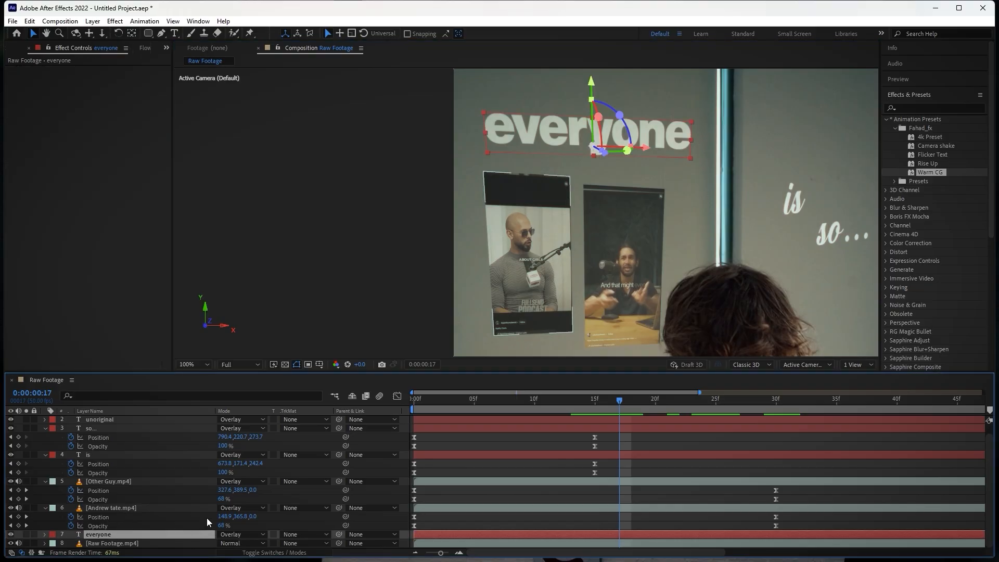
pyautogui.press('p')
pyautogui.scroll(-1, 205, 512)
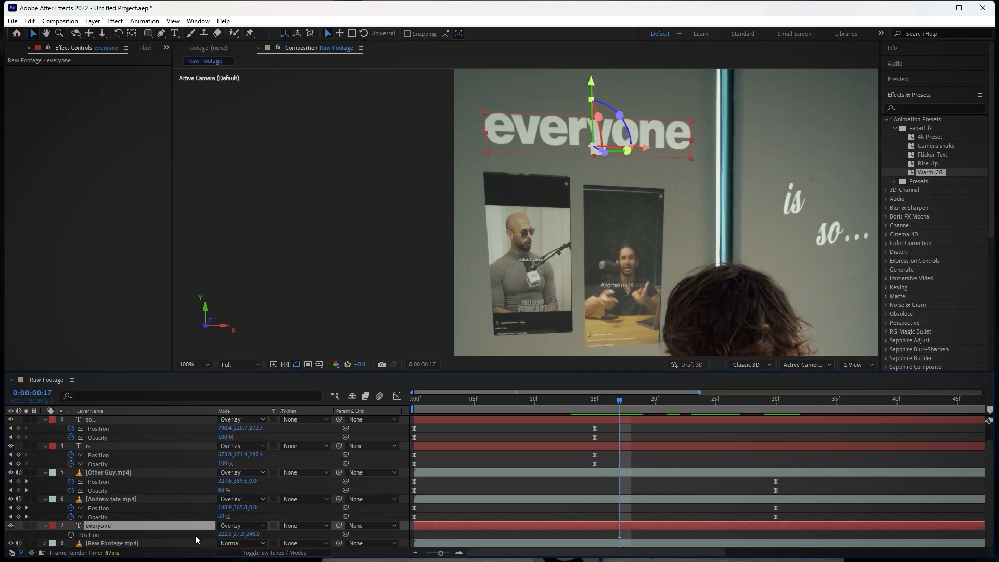
pyautogui.press('r')
pyautogui.click(129, 498)
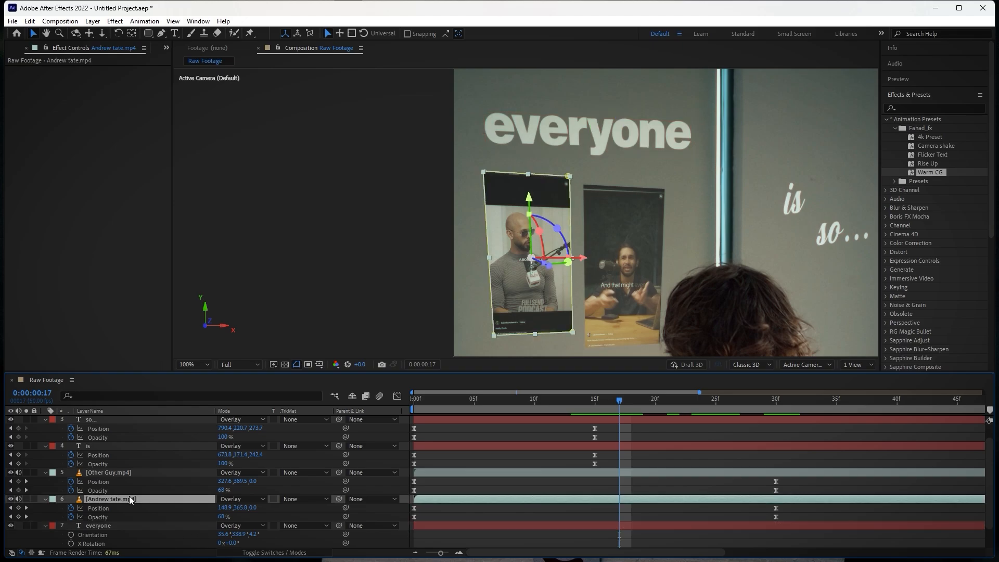
pyautogui.press('r')
pyautogui.scroll(-3, 187, 497)
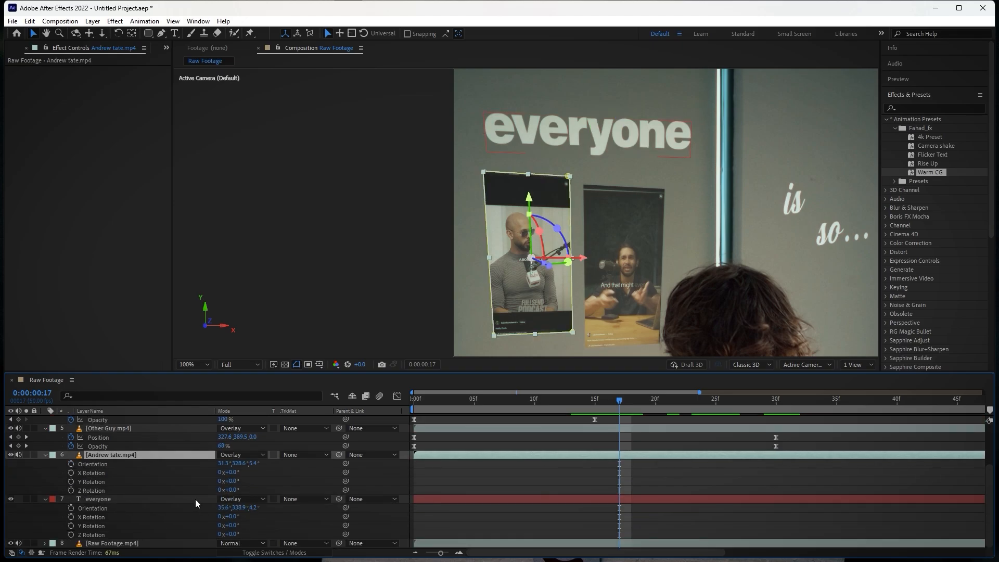
# Step: Set the "everyone" layer's X Orientation to 31°
pyautogui.click(222, 509)
pyautogui.write('31')
pyautogui.press('Return')
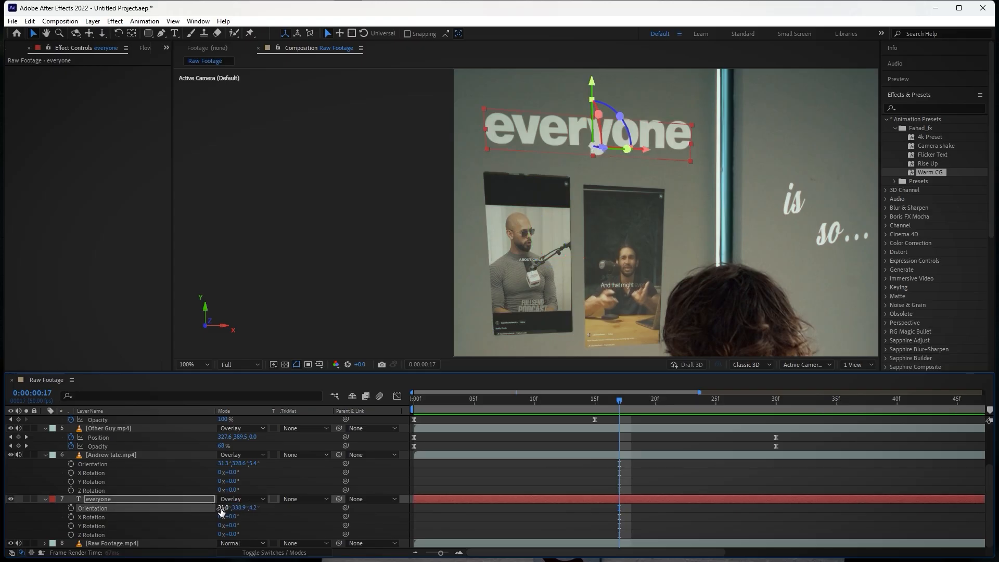
# Step: Try 328° and 325° for the "everyone" layer's Y Orientation
pyautogui.click(238, 507)
pyautogui.write('32')
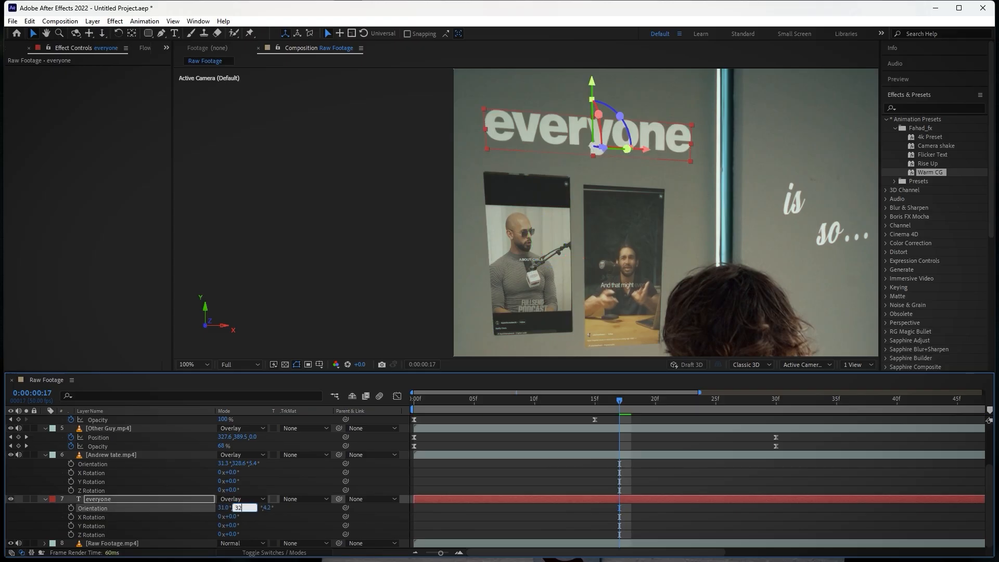
pyautogui.write('8')
pyautogui.press('Return')
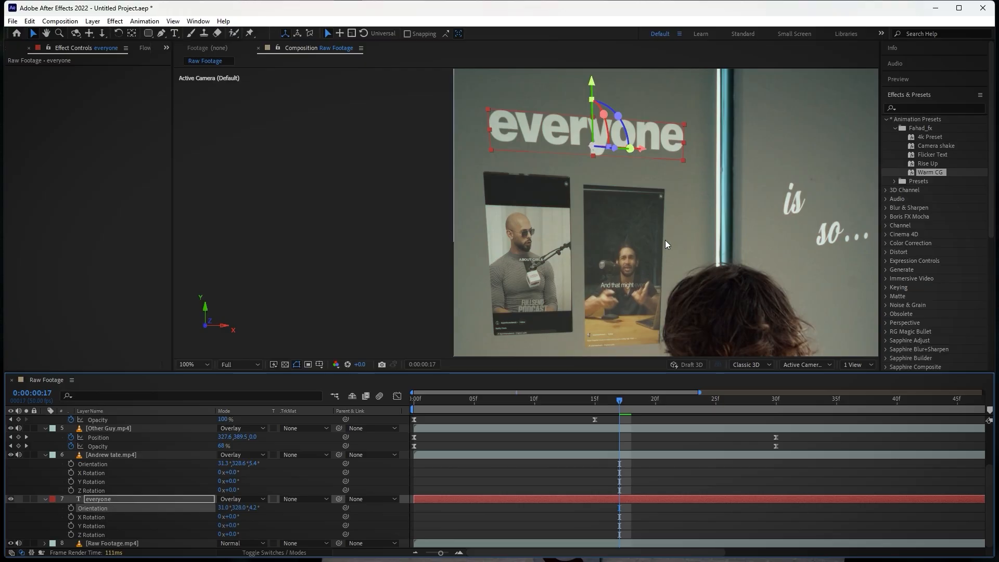
pyautogui.click(237, 507)
pyautogui.write('325')
pyautogui.press('Return')
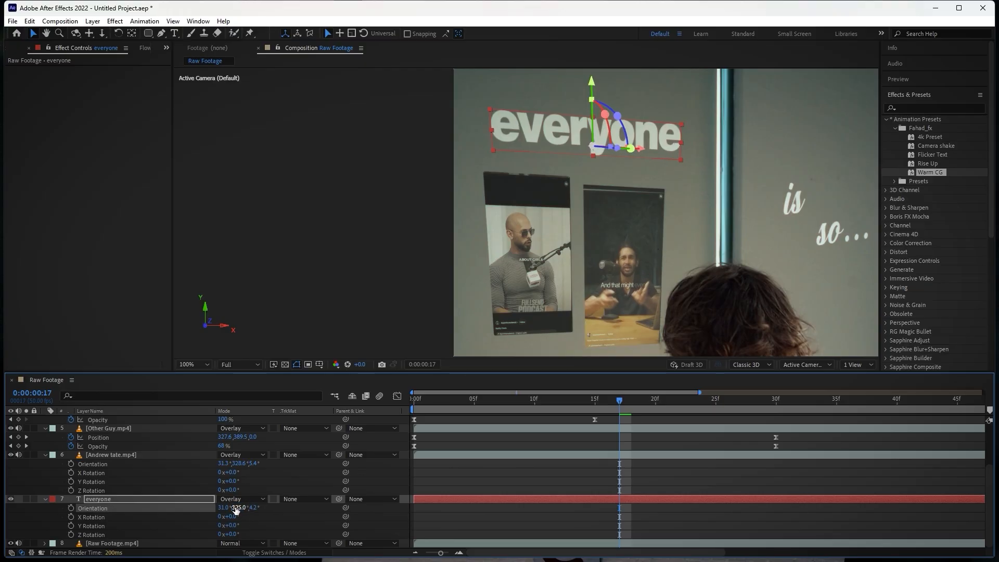
# Step: Set the "everyone" layer's Y Orientation to 330° and its Z Orientation to 5°, and deselect the layer
pyautogui.click(238, 508)
pyautogui.write('330')
pyautogui.press('Return')
pyautogui.click(255, 507)
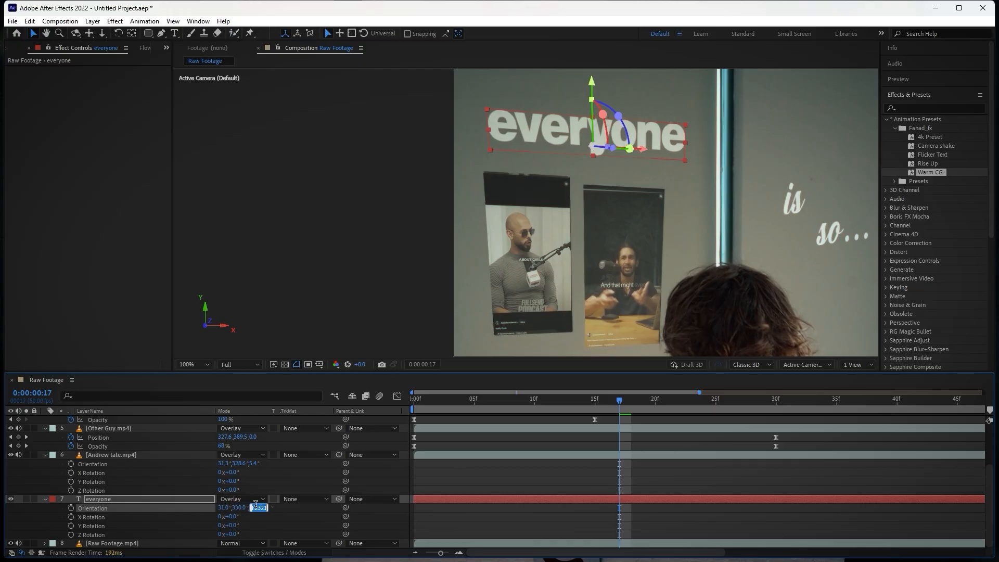
pyautogui.write('5')
pyautogui.press('Return')
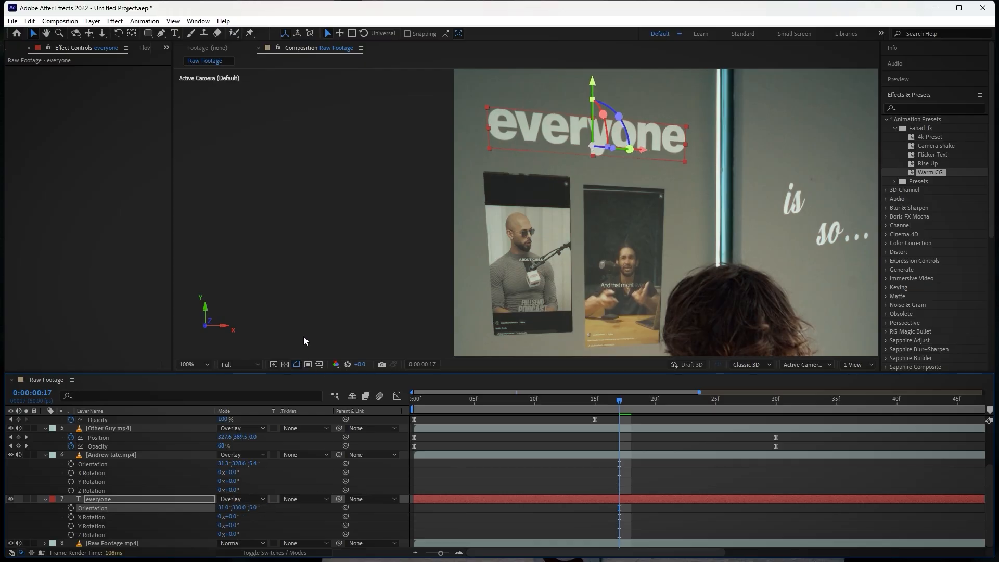
pyautogui.click(350, 270)
# Step: Collapse the properties of all expanded text and clip layers in the timeline
pyautogui.scroll(-2, 350, 269)
pyautogui.scroll(2, 541, 257)
pyautogui.press('space')
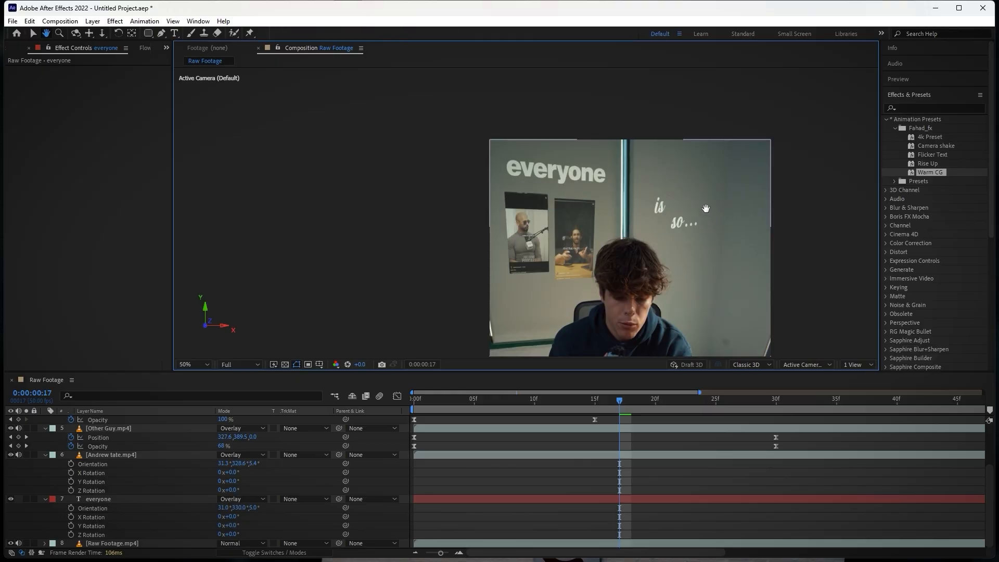
pyautogui.moveTo(708, 210); pyautogui.dragTo(564, 117)
pyautogui.scroll(-2, 588, 185)
pyautogui.moveTo(554, 245); pyautogui.dragTo(584, 217)
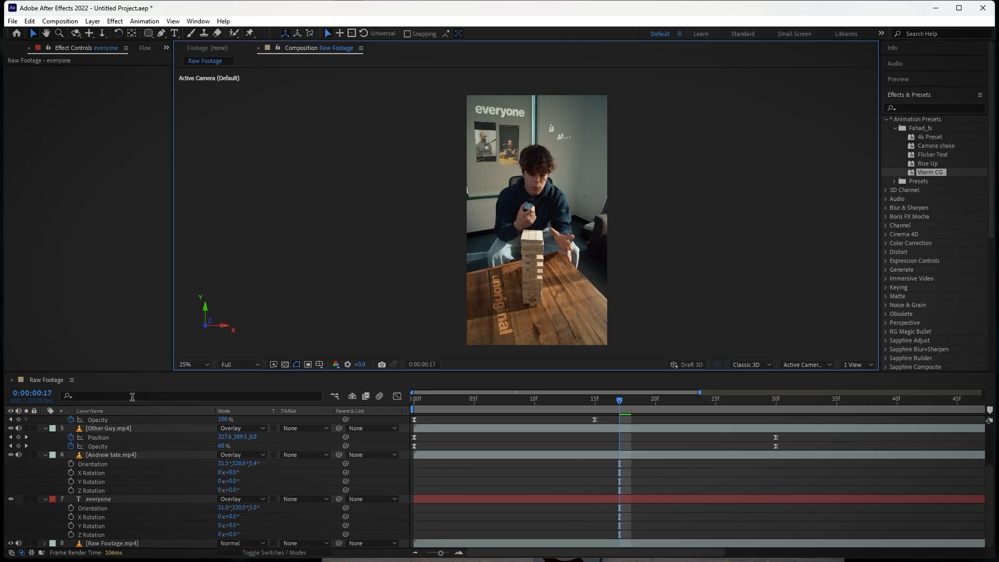
pyautogui.scroll(3, 101, 441)
pyautogui.click(44, 437)
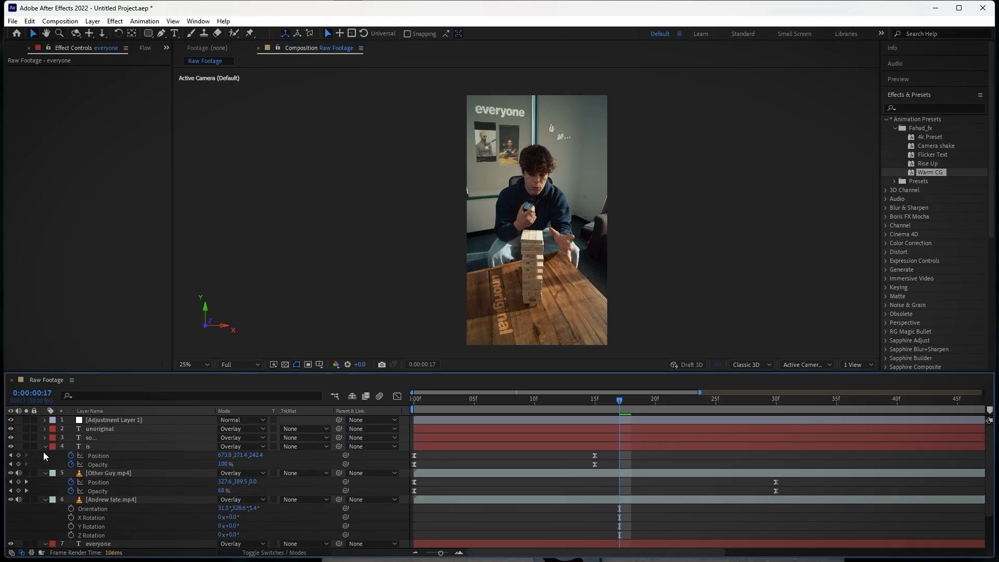
pyautogui.click(44, 446)
pyautogui.click(44, 455)
pyautogui.click(45, 464)
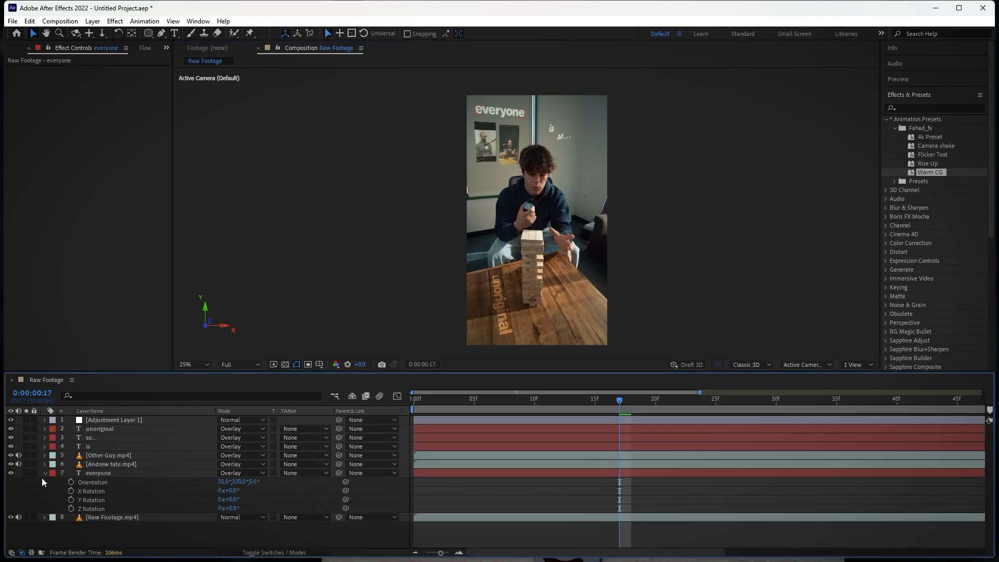
pyautogui.click(44, 472)
pyautogui.click(551, 420)
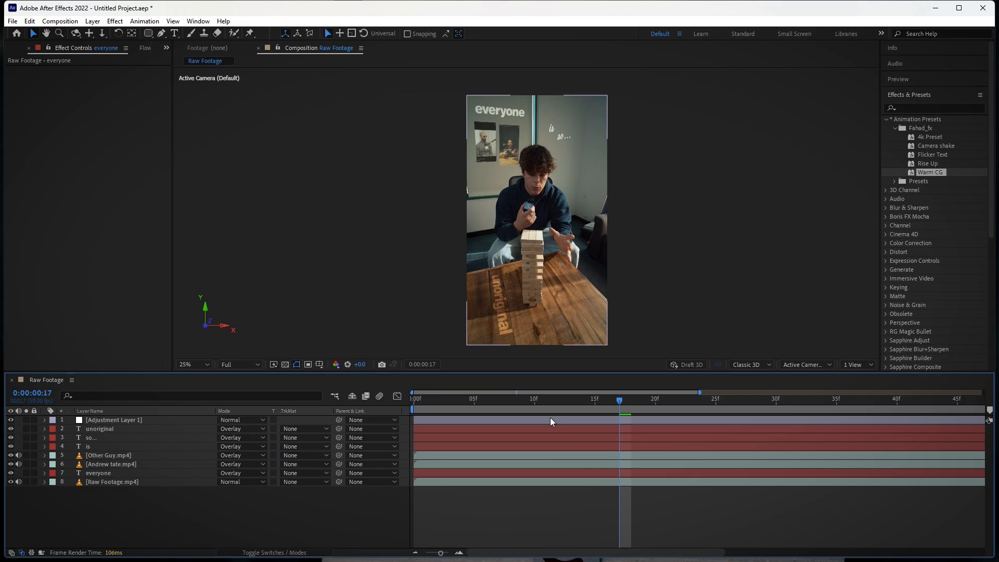